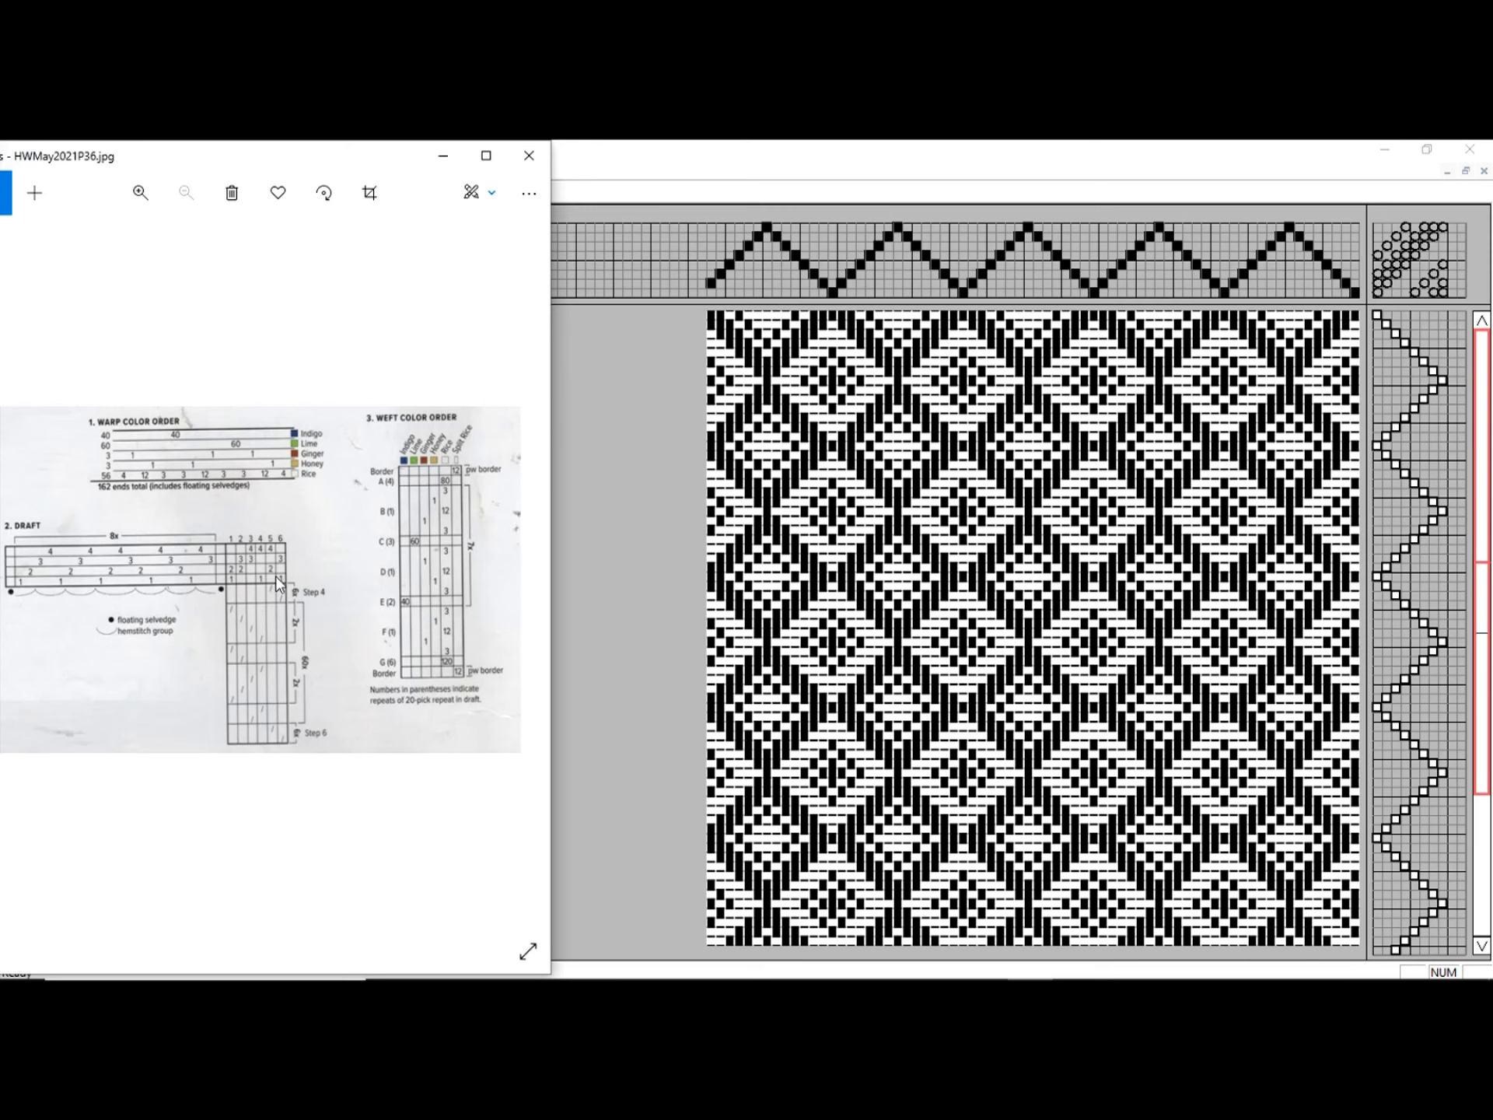
- Bring the Quickdraw draft (70 warp, 70 weft threads) in front of the Photos reference image
{"action": "left_click", "coordinate": [871, 147]}
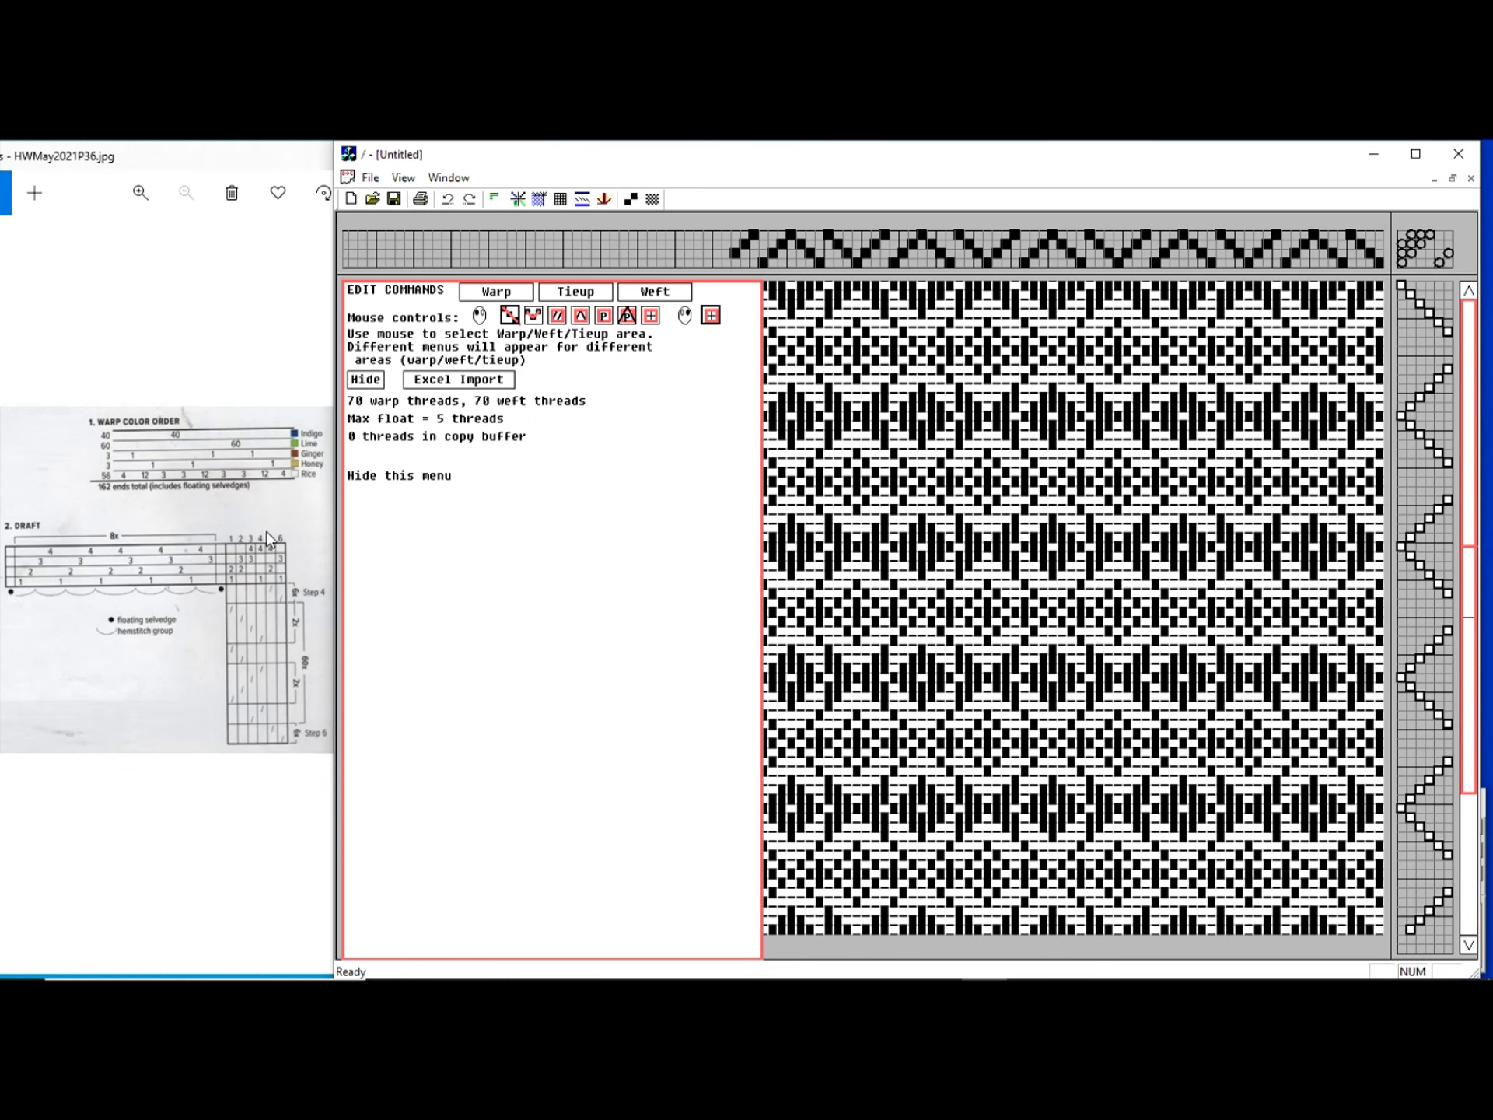
- Toggle a tie-up connection to update the drawdown, then select the last warp thread
{"action": "left_click", "coordinate": [1447, 243]}
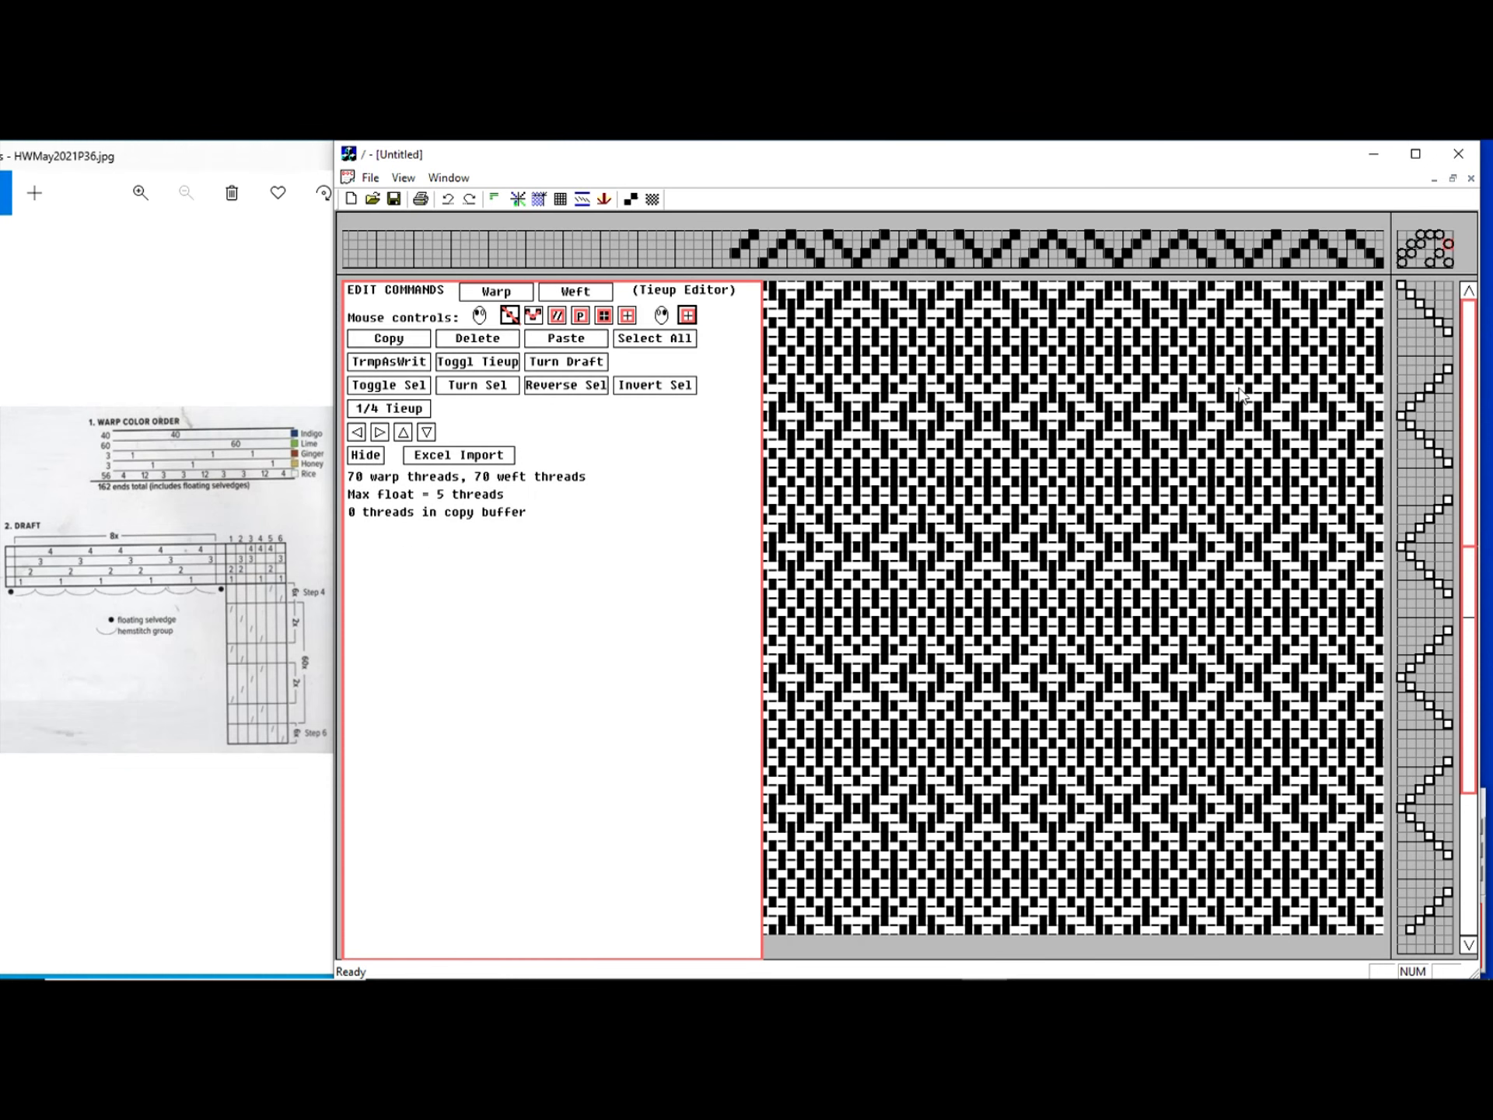
{"action": "left_click", "coordinate": [1369, 246]}
- Try several warp thread selections in the threading, including thread 13 alone
{"action": "left_click", "coordinate": [1360, 262]}
{"action": "left_click", "coordinate": [1353, 265]}
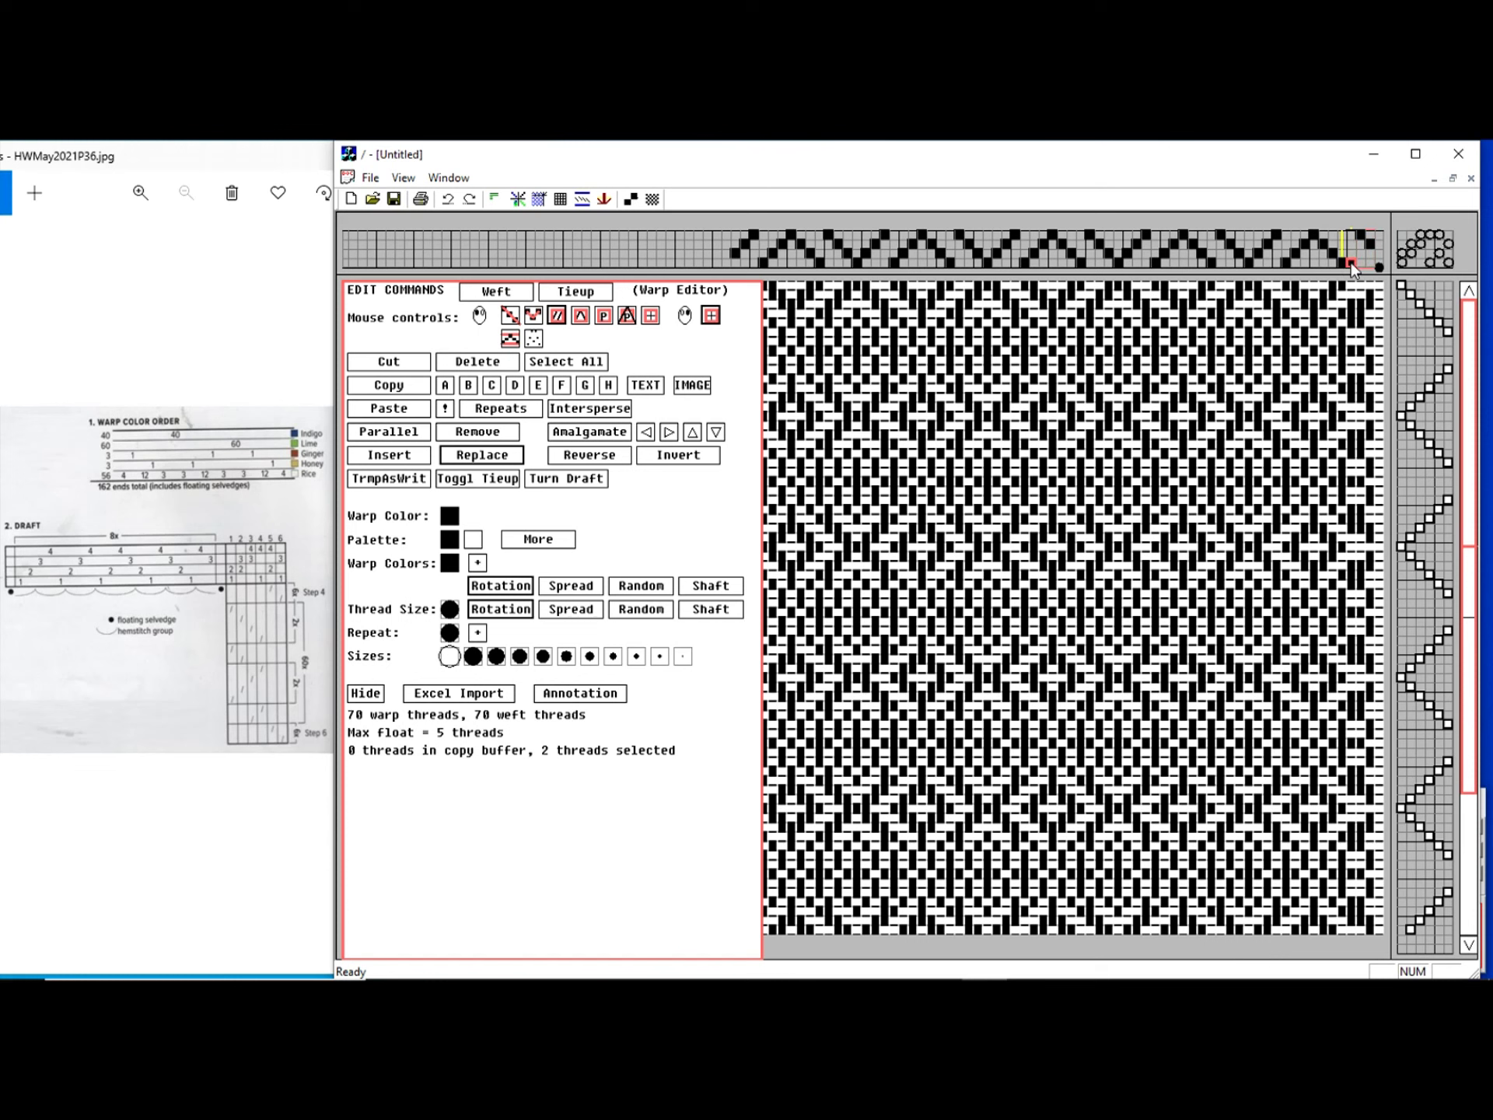
{"action": "left_click", "coordinate": [1306, 241]}
{"action": "left_click", "coordinate": [1285, 242]}
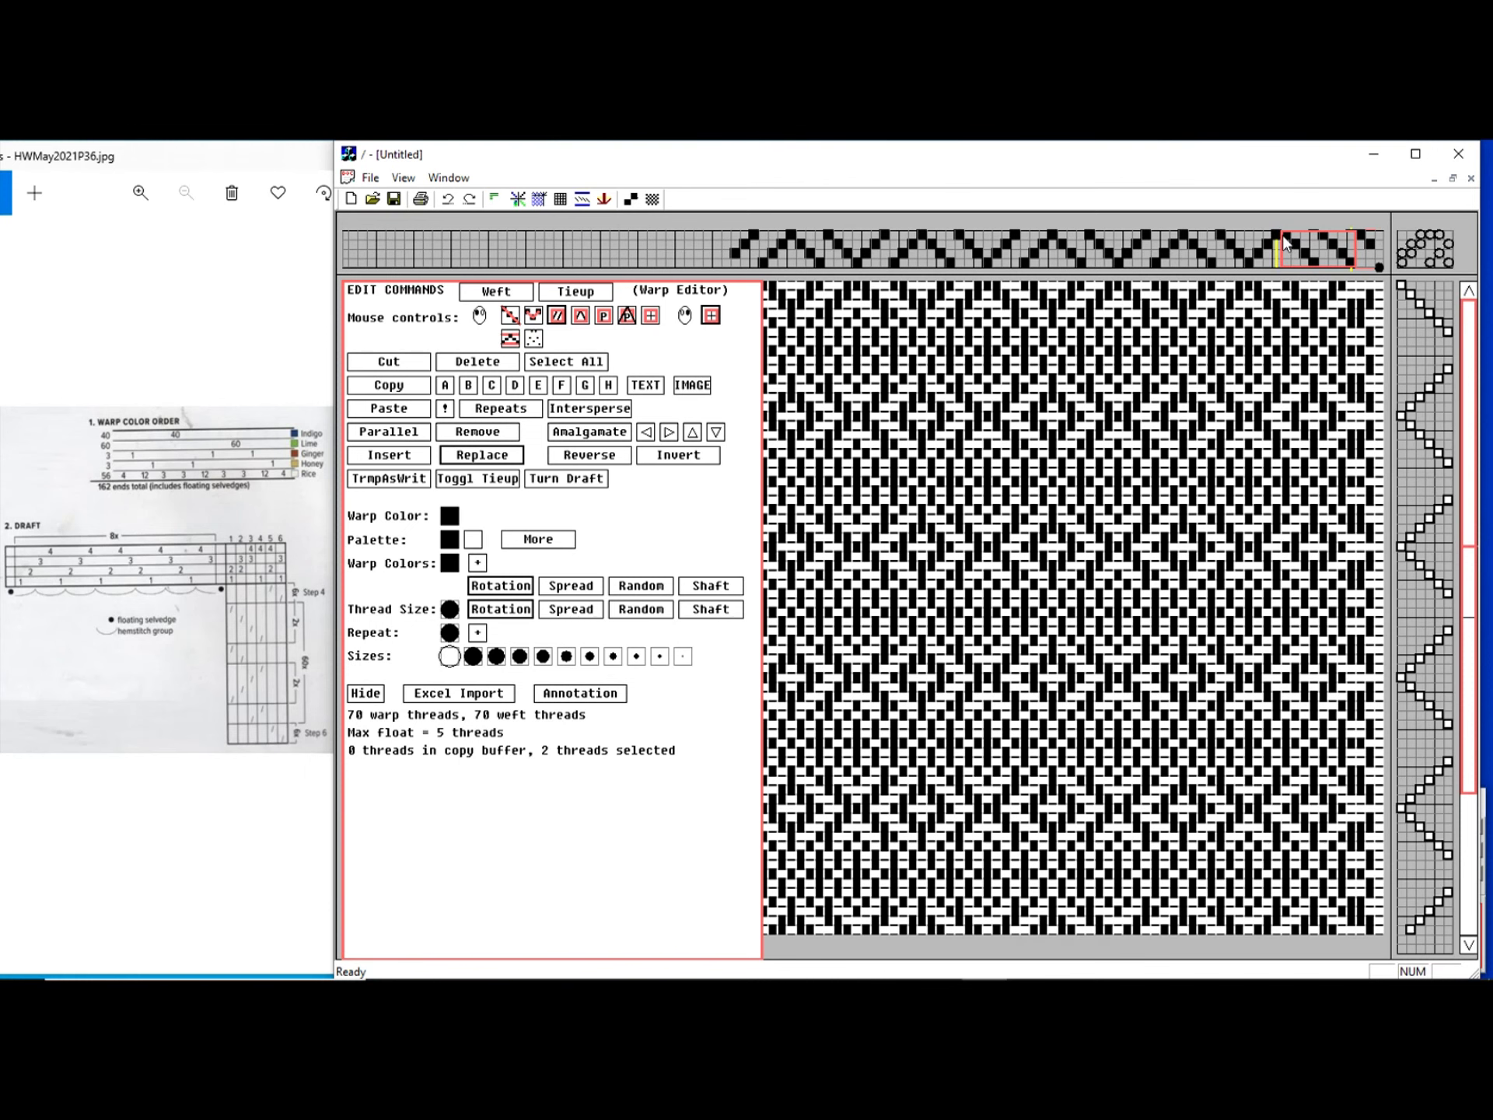
{"action": "left_click", "coordinate": [1286, 243]}
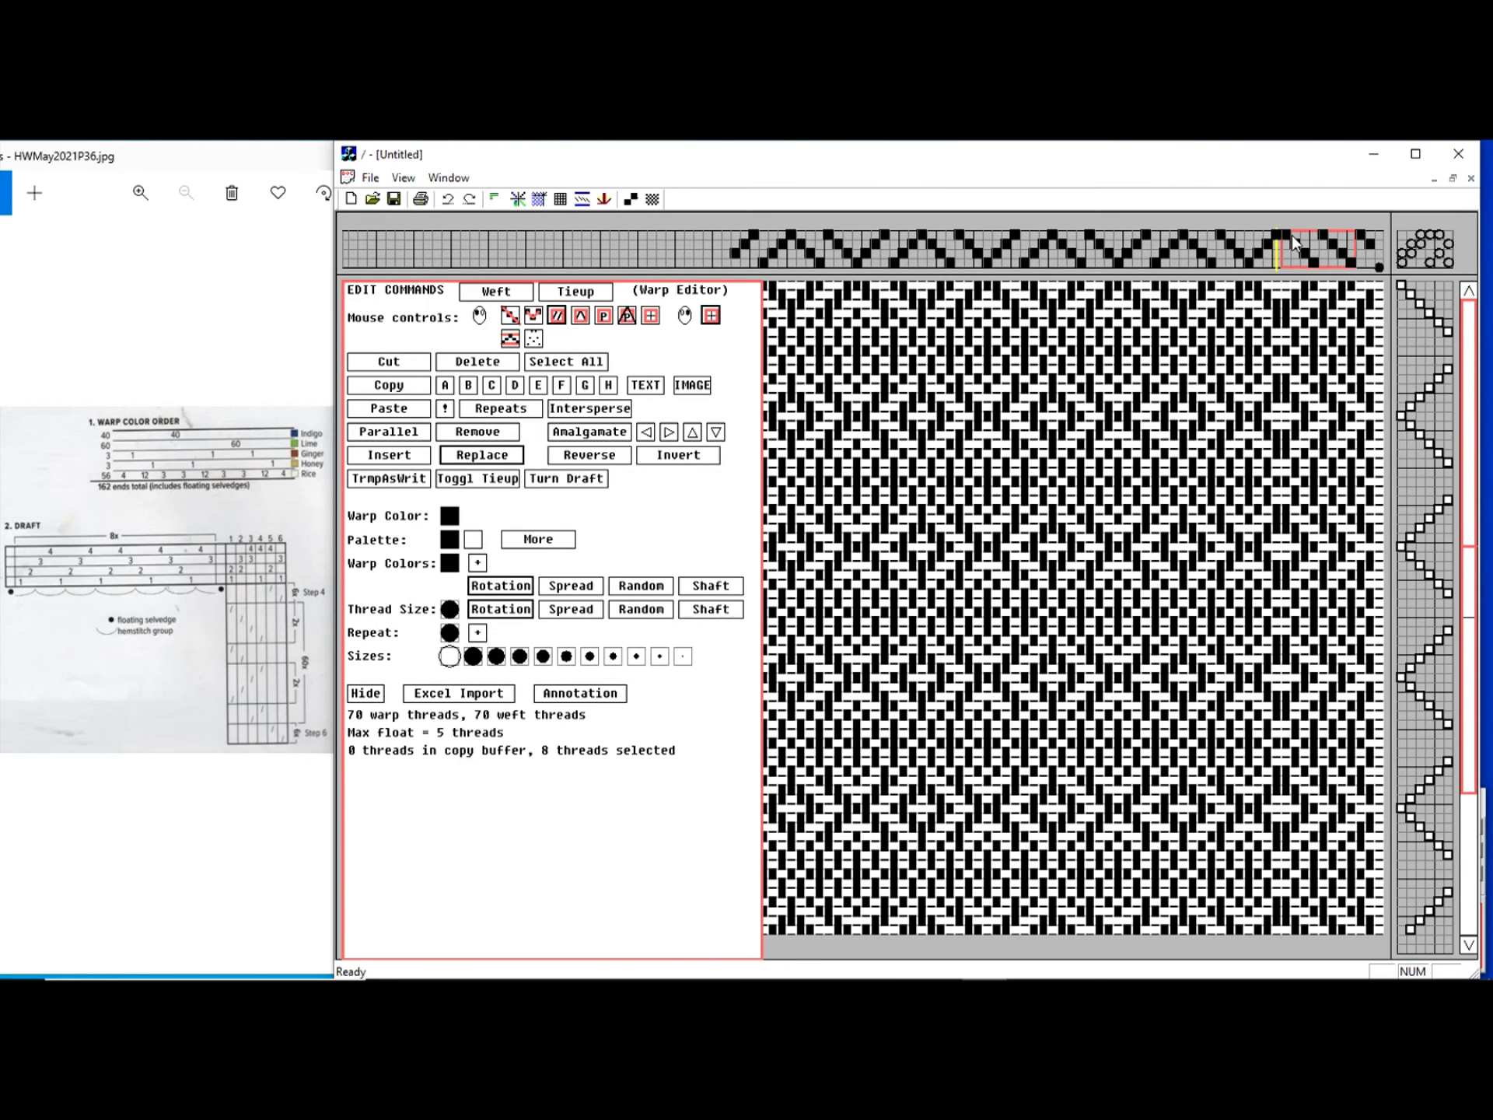
{"action": "left_click", "coordinate": [1272, 258]}
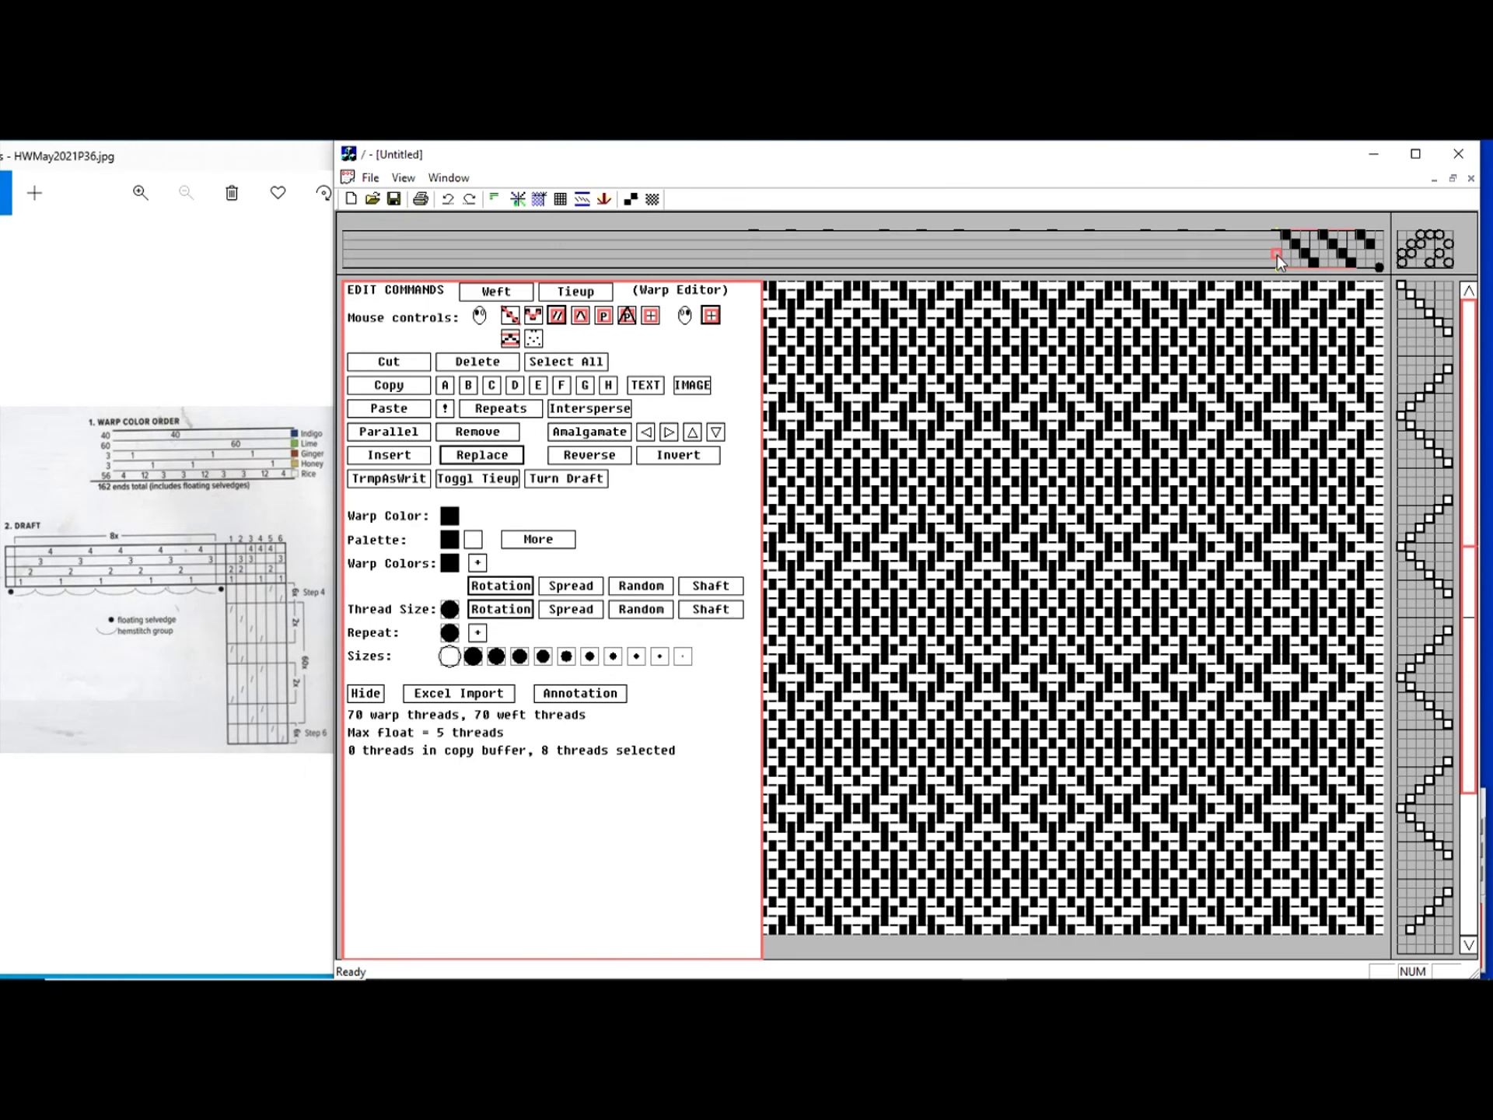
{"action": "left_click", "coordinate": [1269, 260]}
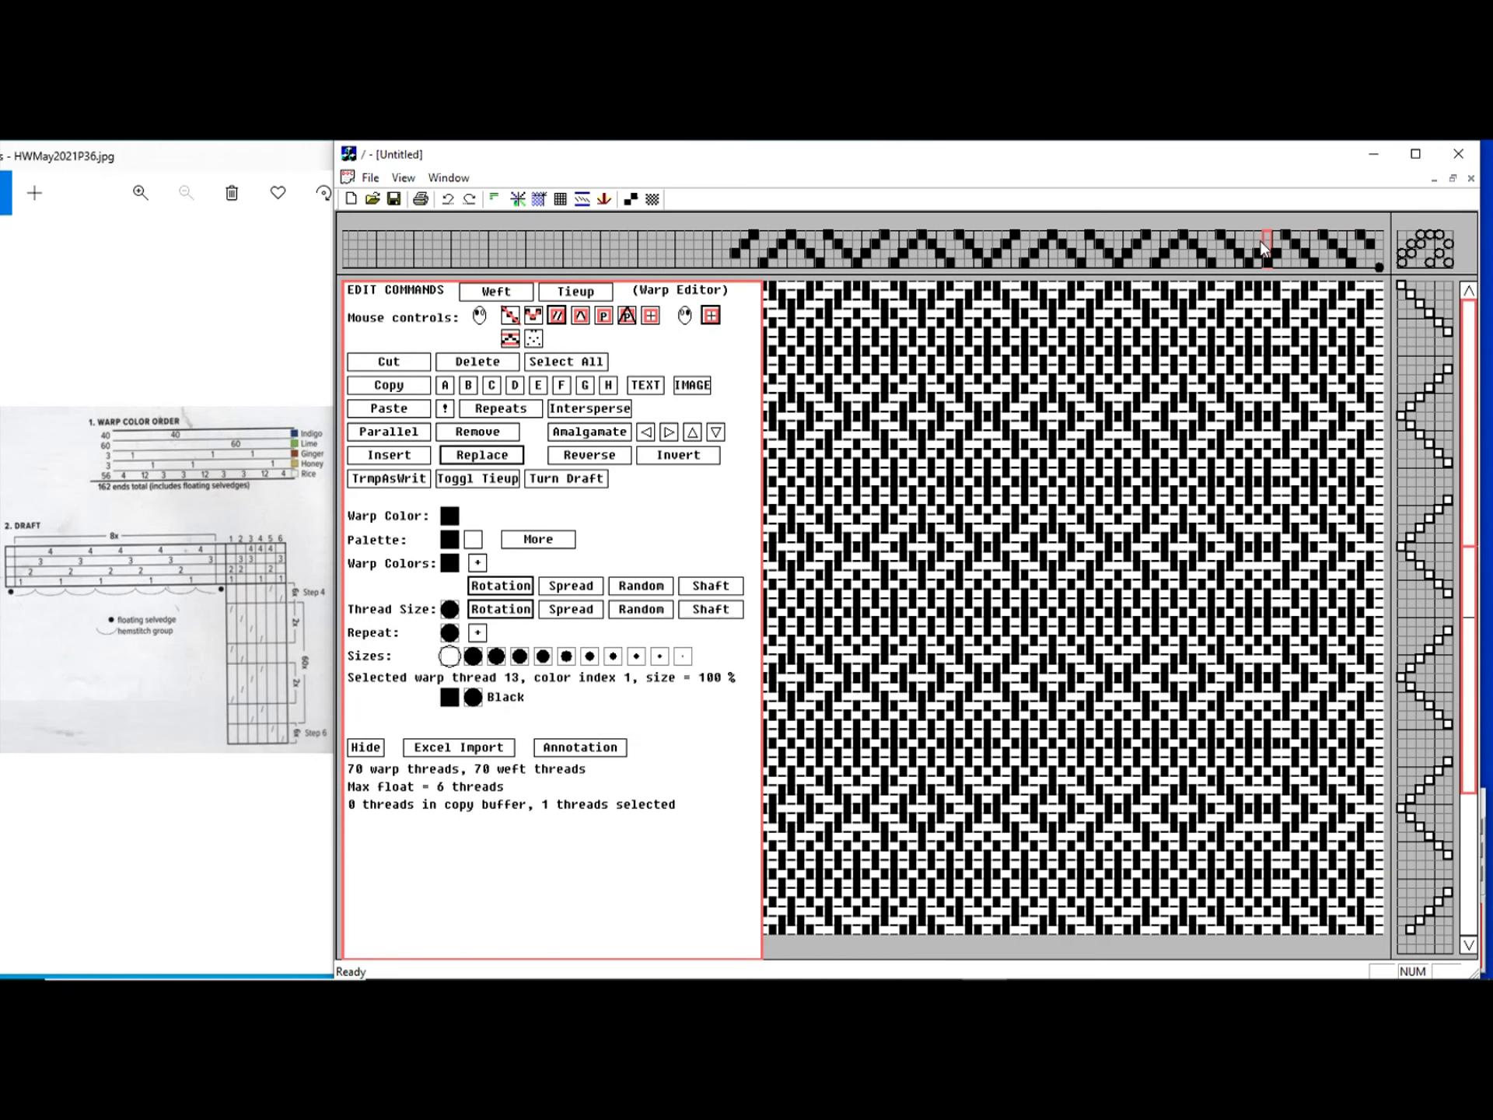
{"action": "left_click_drag", "start_coordinate": [1263, 241], "coordinate": [1192, 264]}
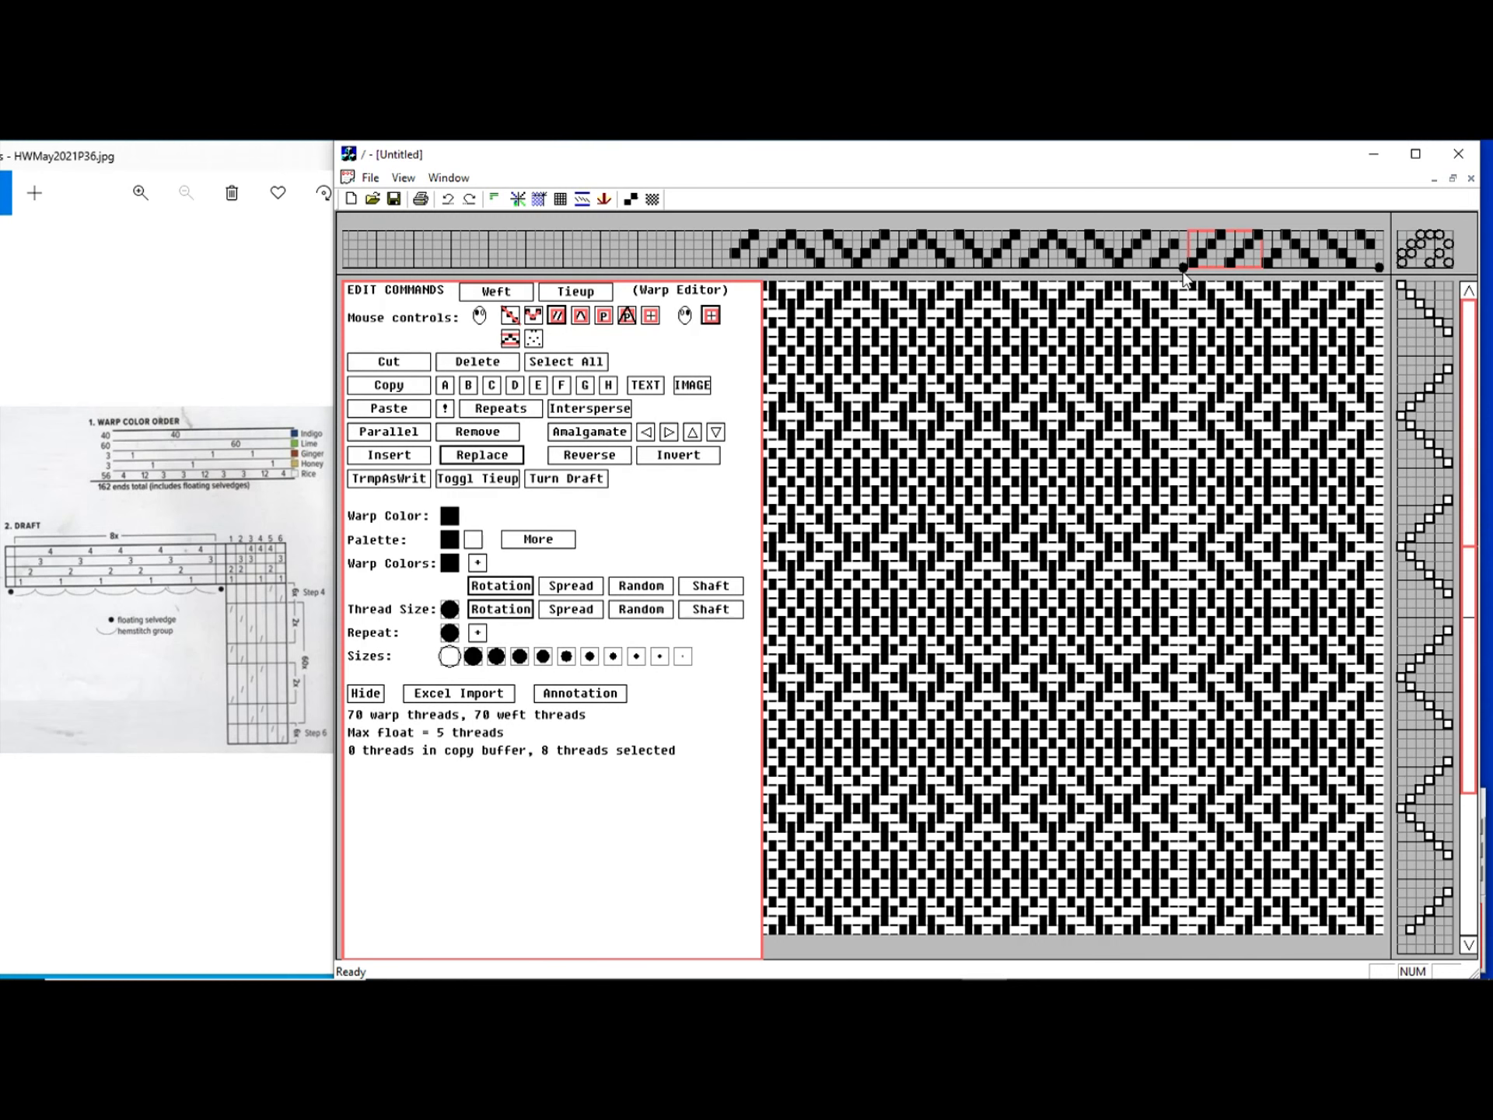
- Cut 49 warp threads from the threading, leaving 22 warp threads
{"action": "left_click_drag", "start_coordinate": [1174, 260], "coordinate": [723, 250]}
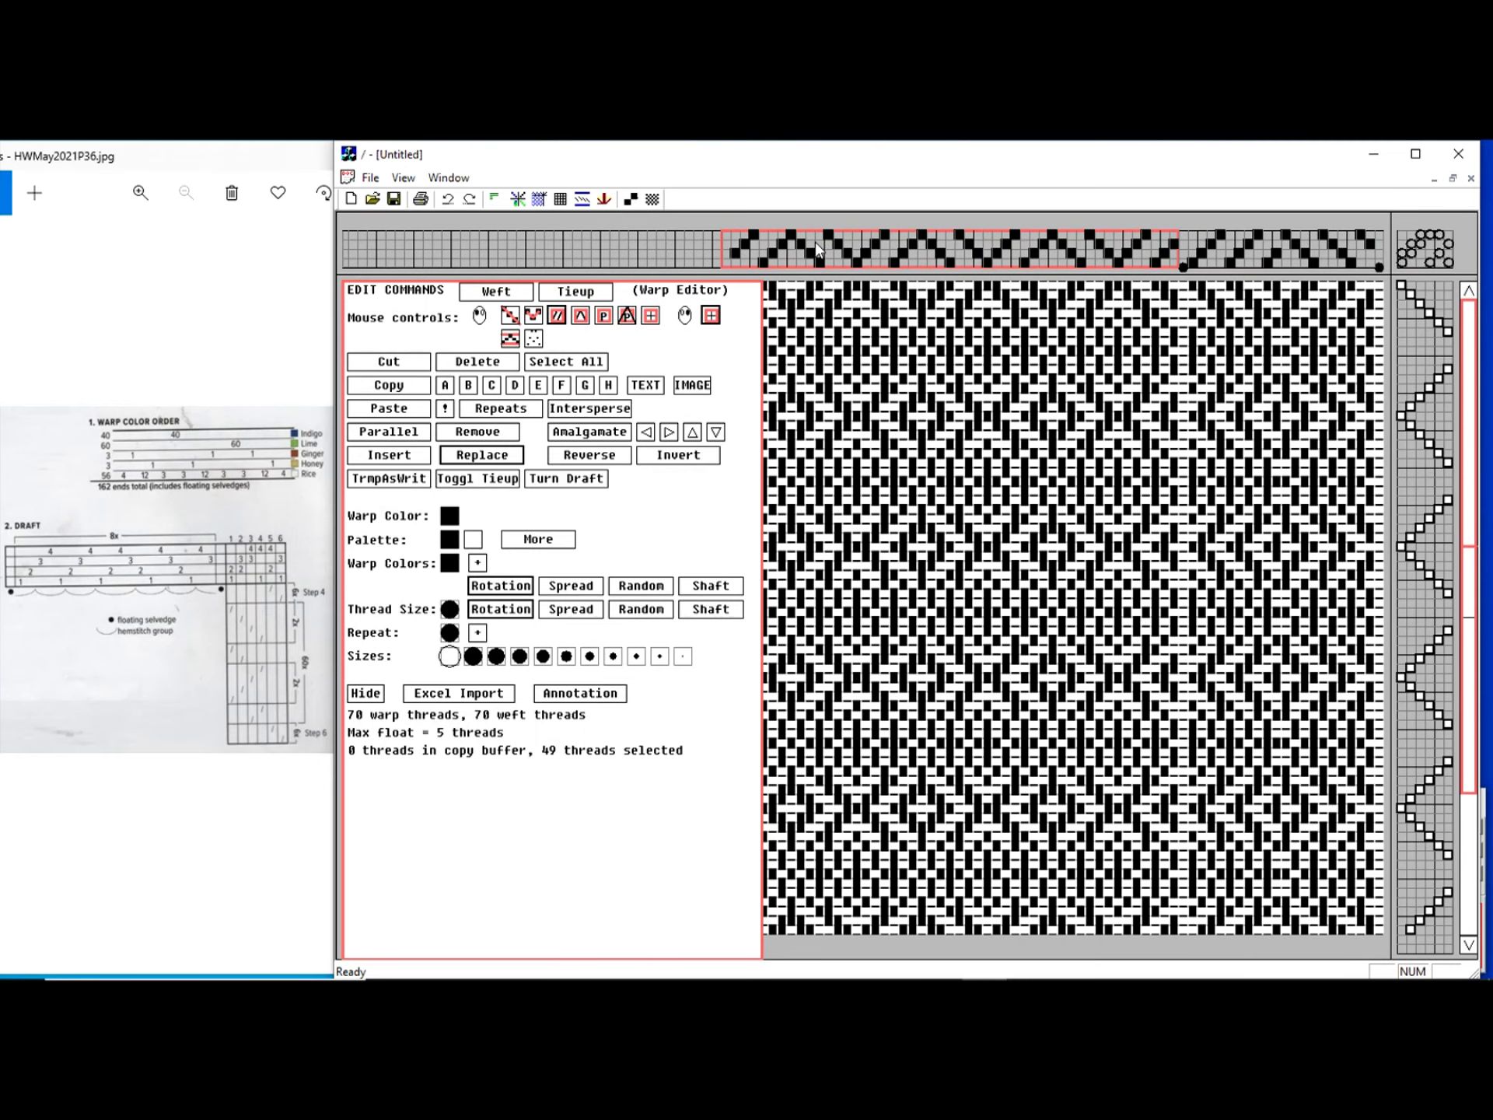
{"action": "key", "text": "ctrl+x"}
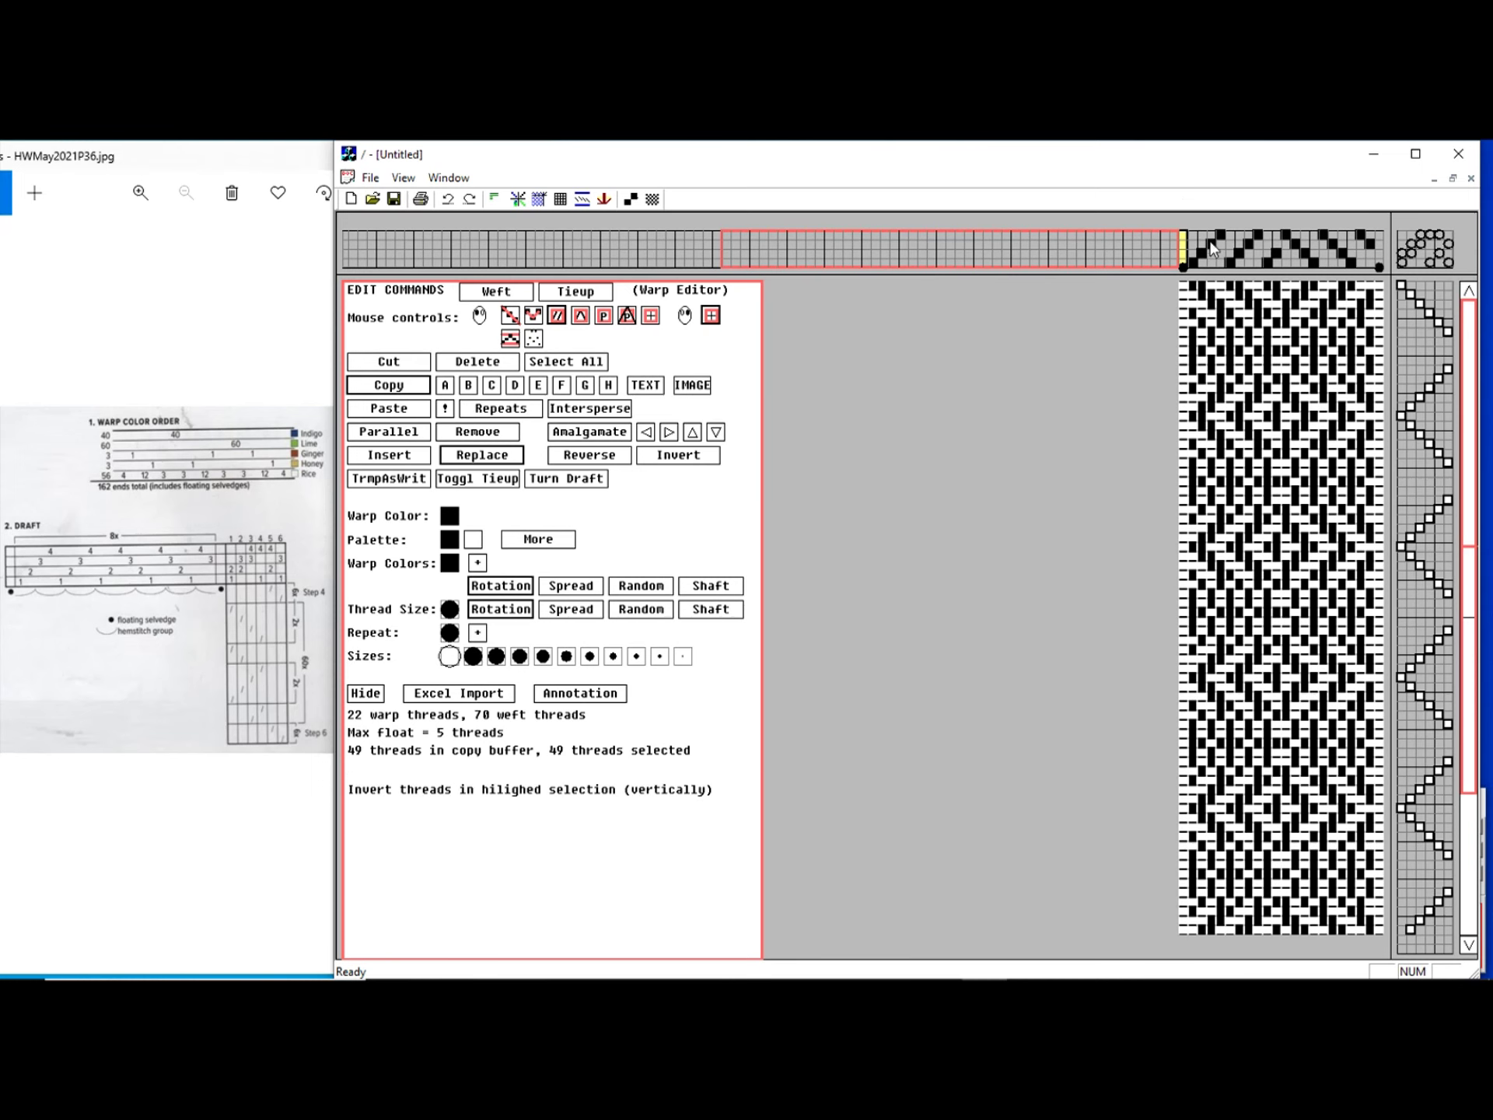
{"action": "left_click_drag", "start_coordinate": [1193, 259], "coordinate": [1370, 257]}
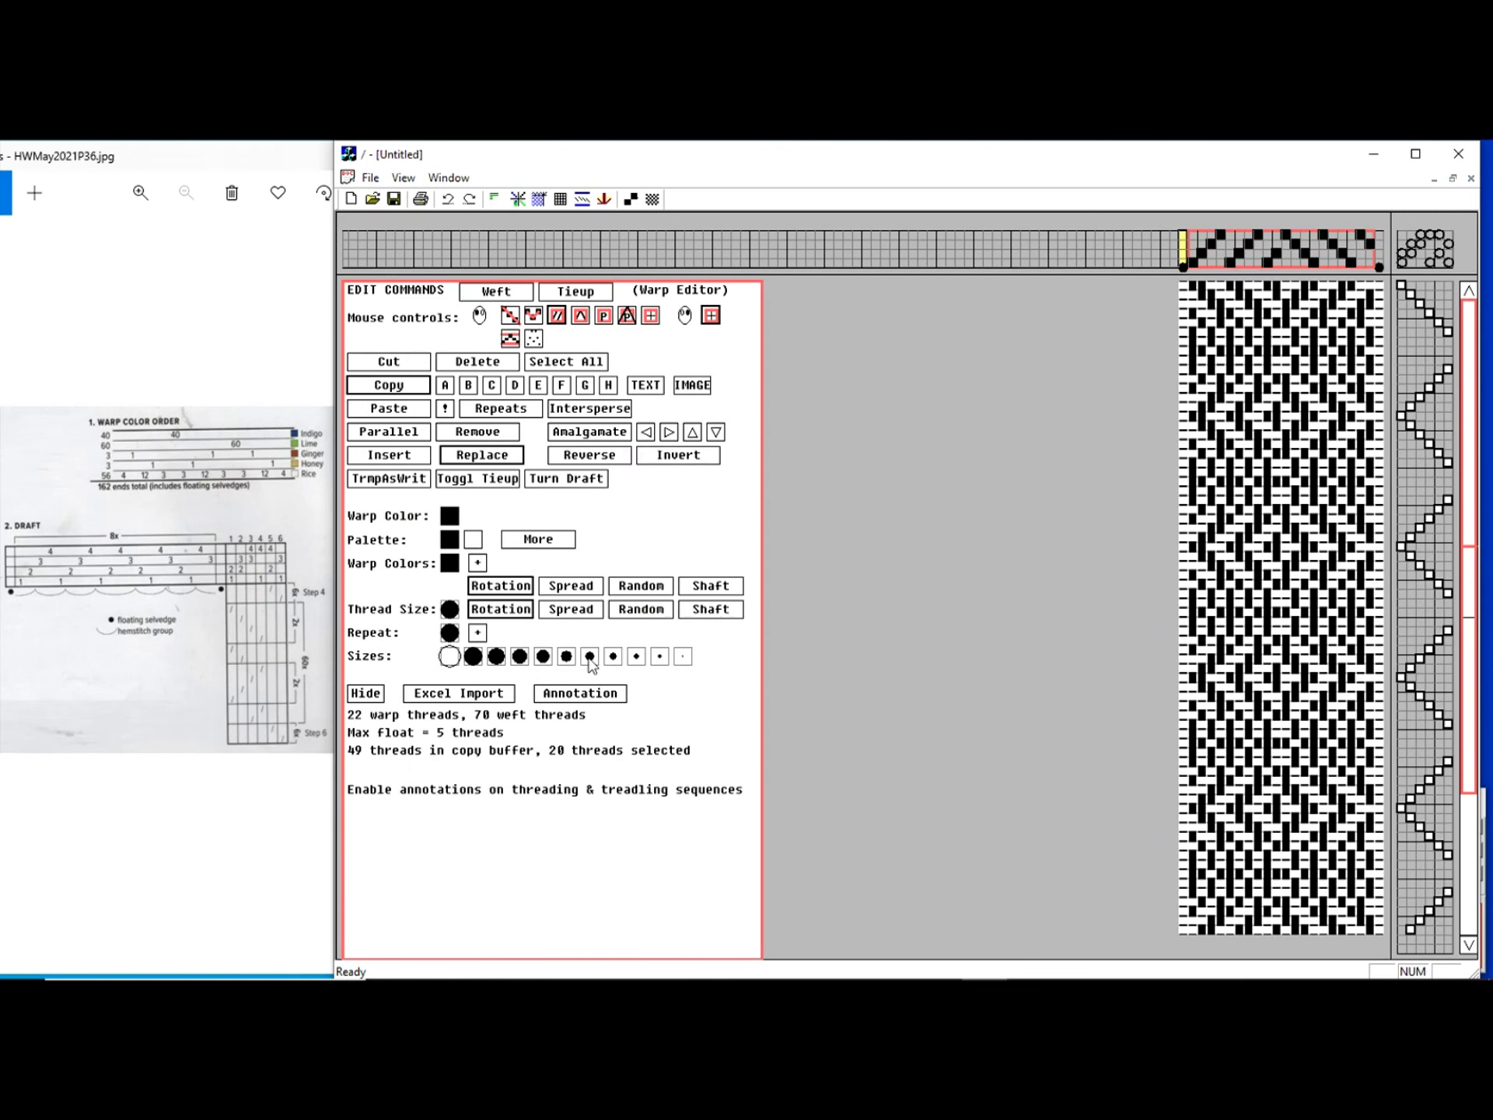
- Label the selected 20-thread threading repeat with an x8 annotation
{"action": "left_click", "coordinate": [597, 696]}
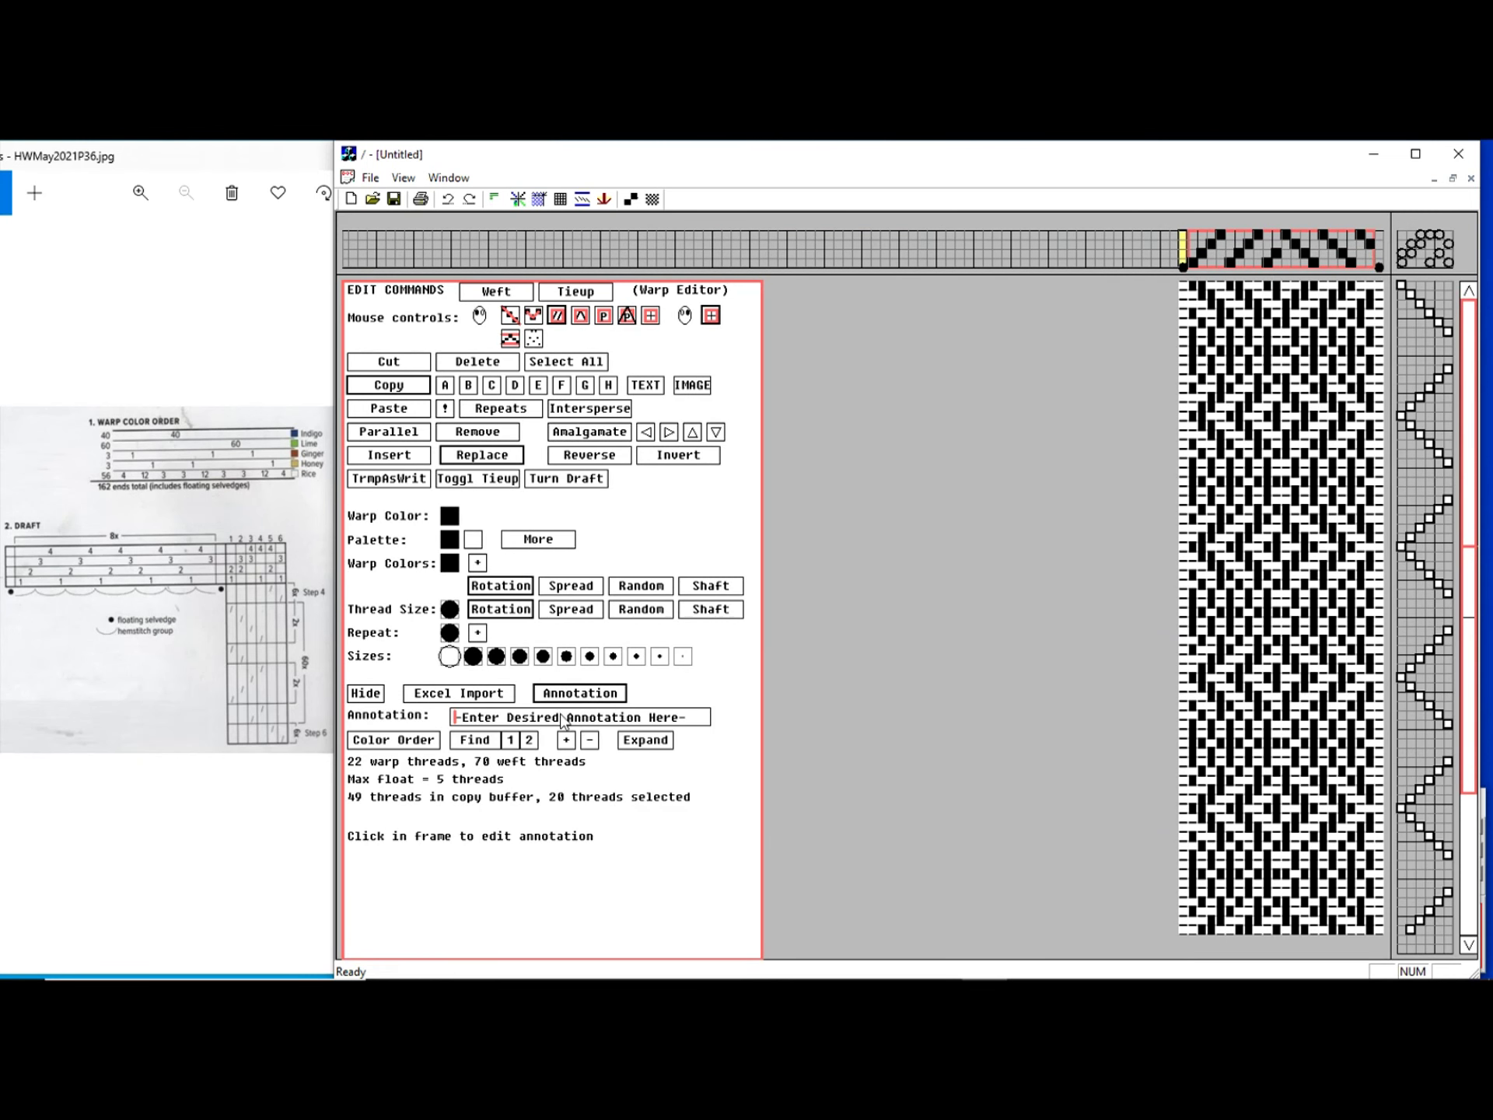
{"action": "type", "text": "x8"}
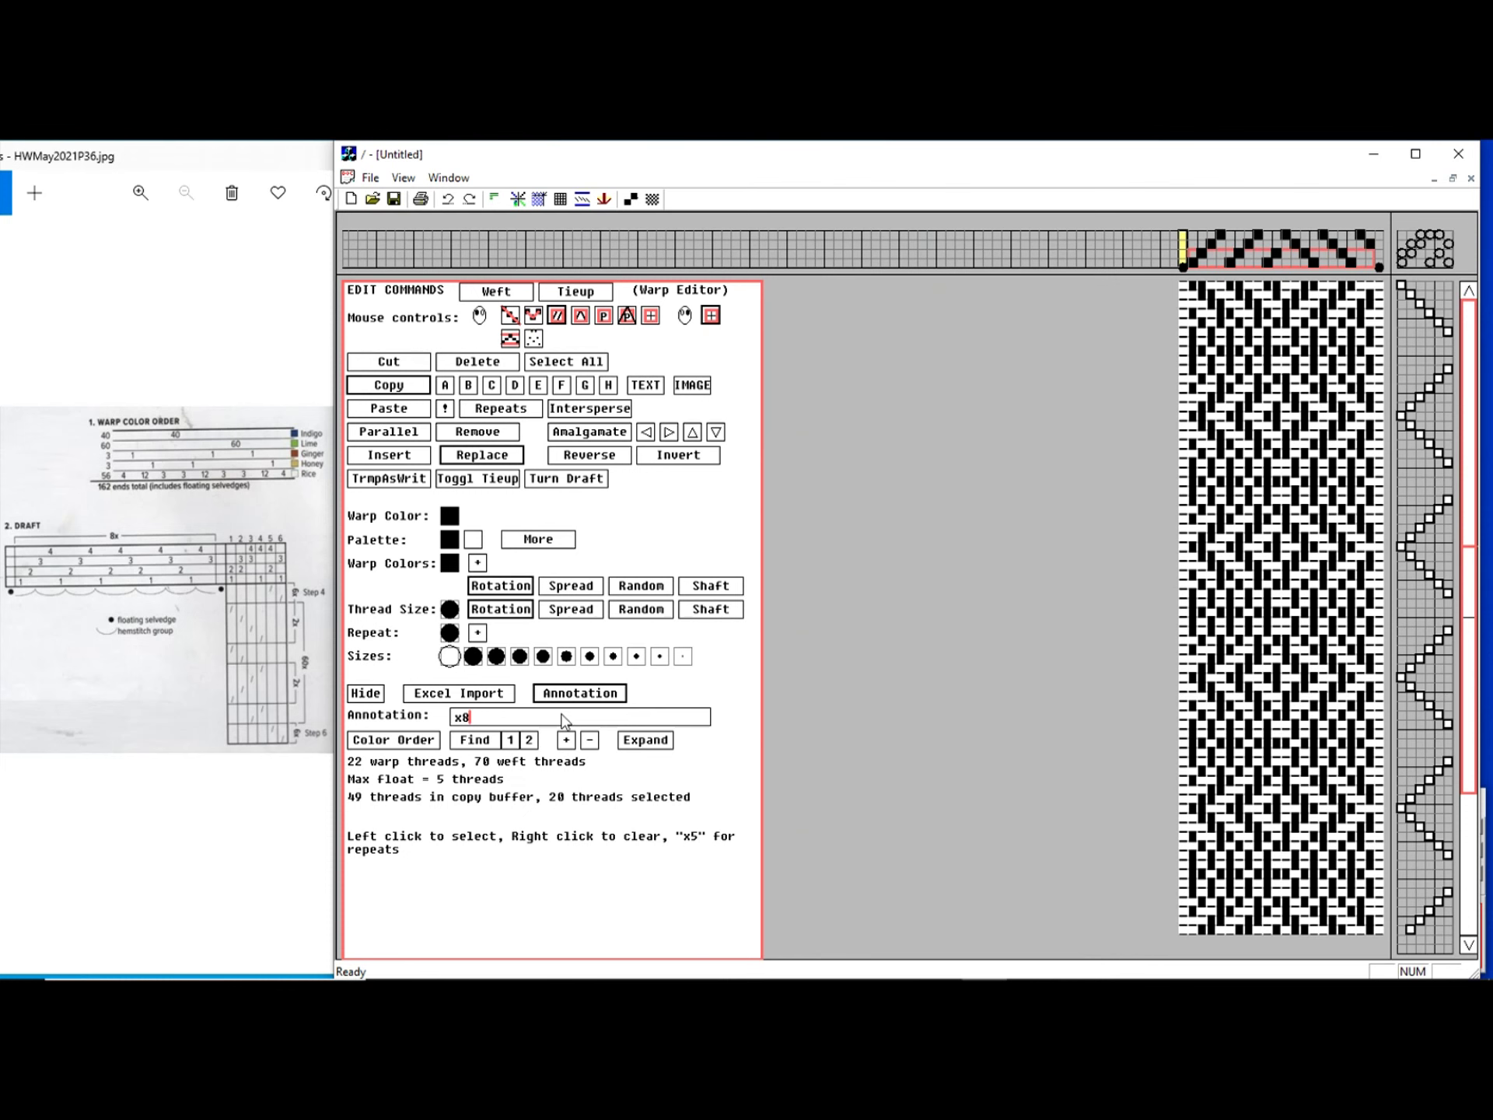
{"action": "left_click", "coordinate": [566, 740]}
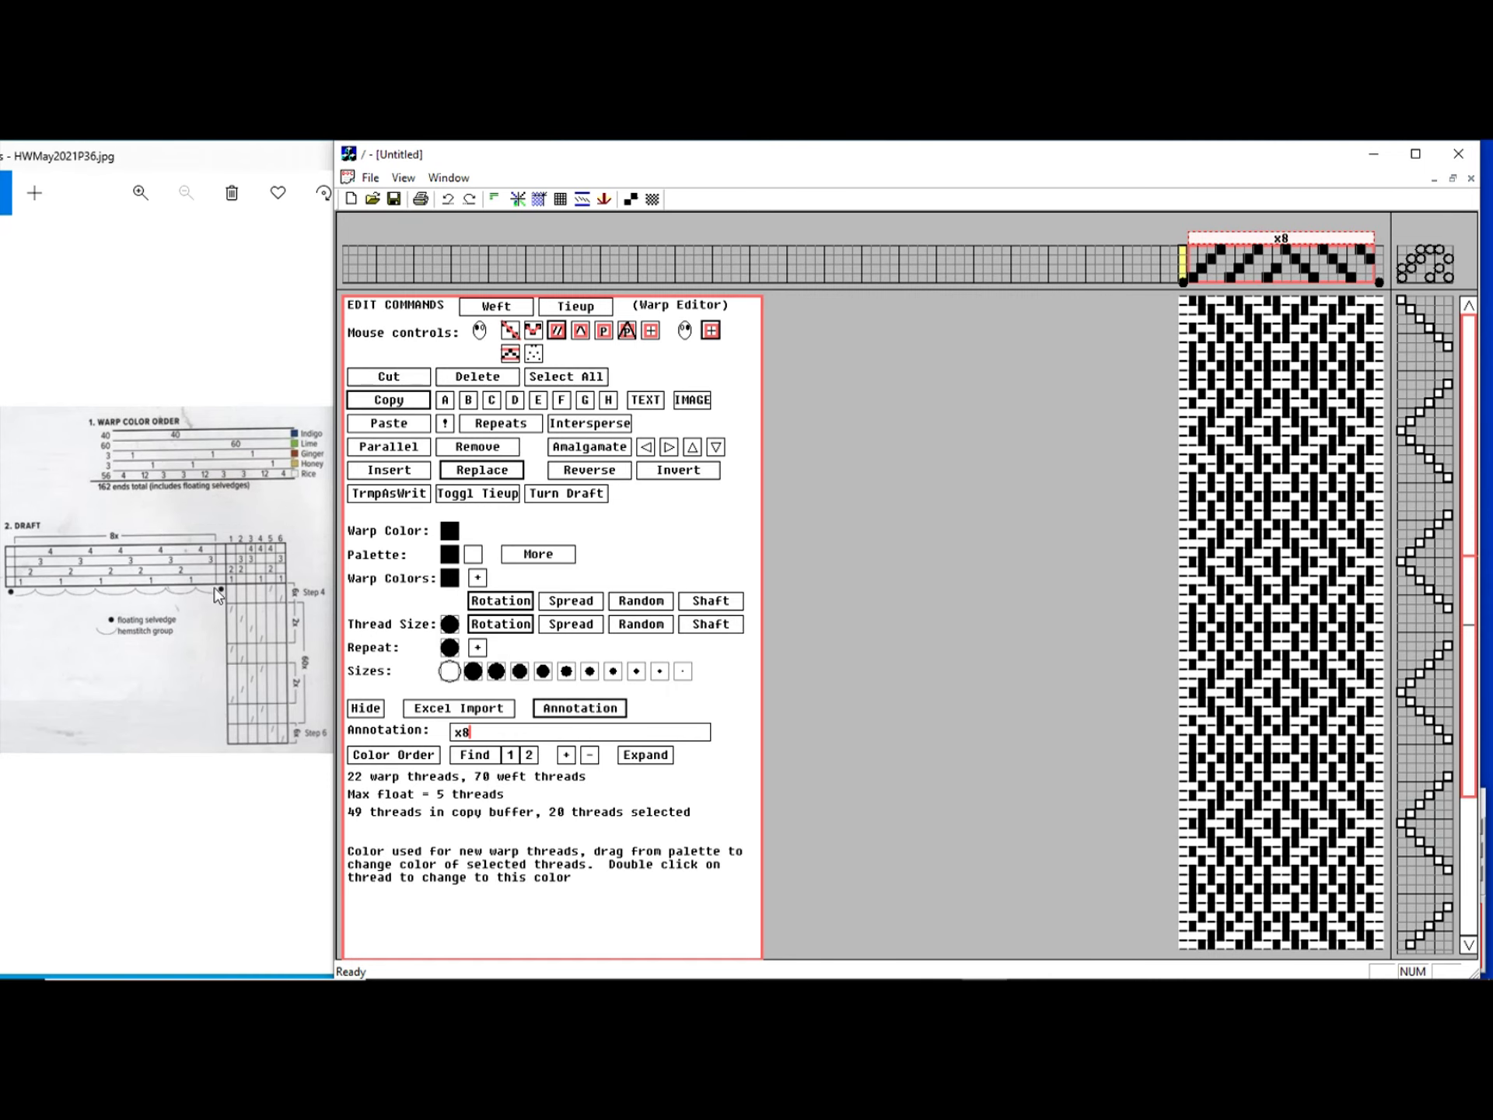
- Annotate the last two warp threads as 'hem group'
{"action": "left_click", "coordinate": [1409, 259]}
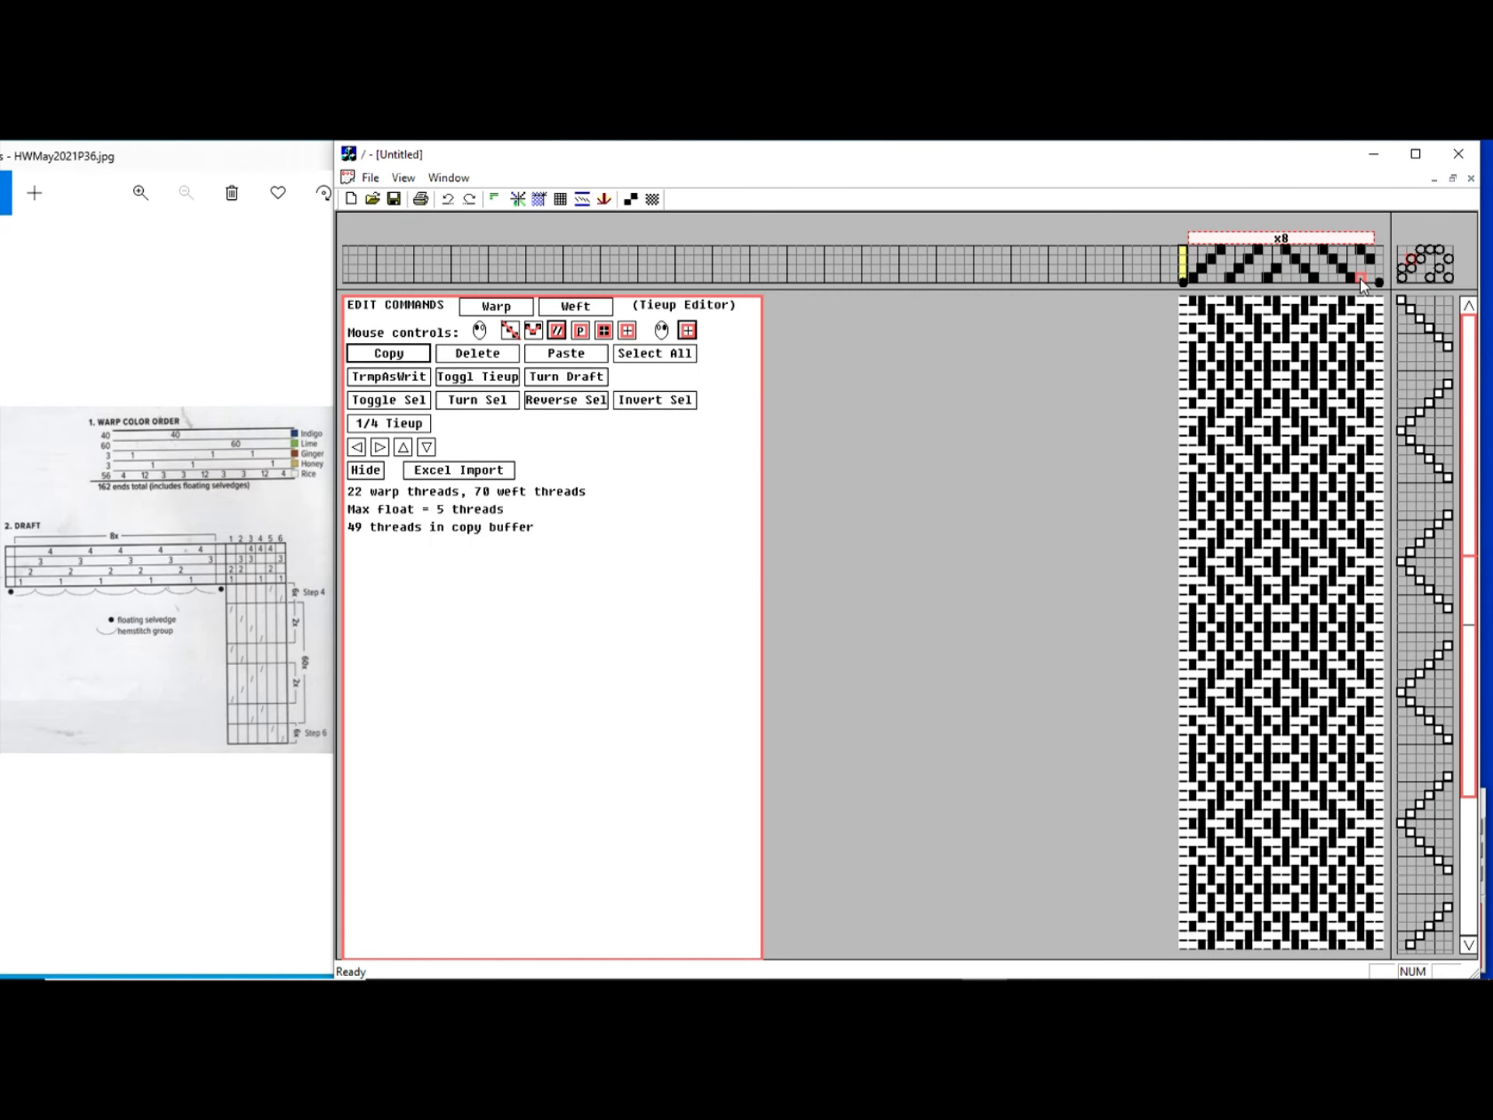
{"action": "left_click", "coordinate": [1367, 278]}
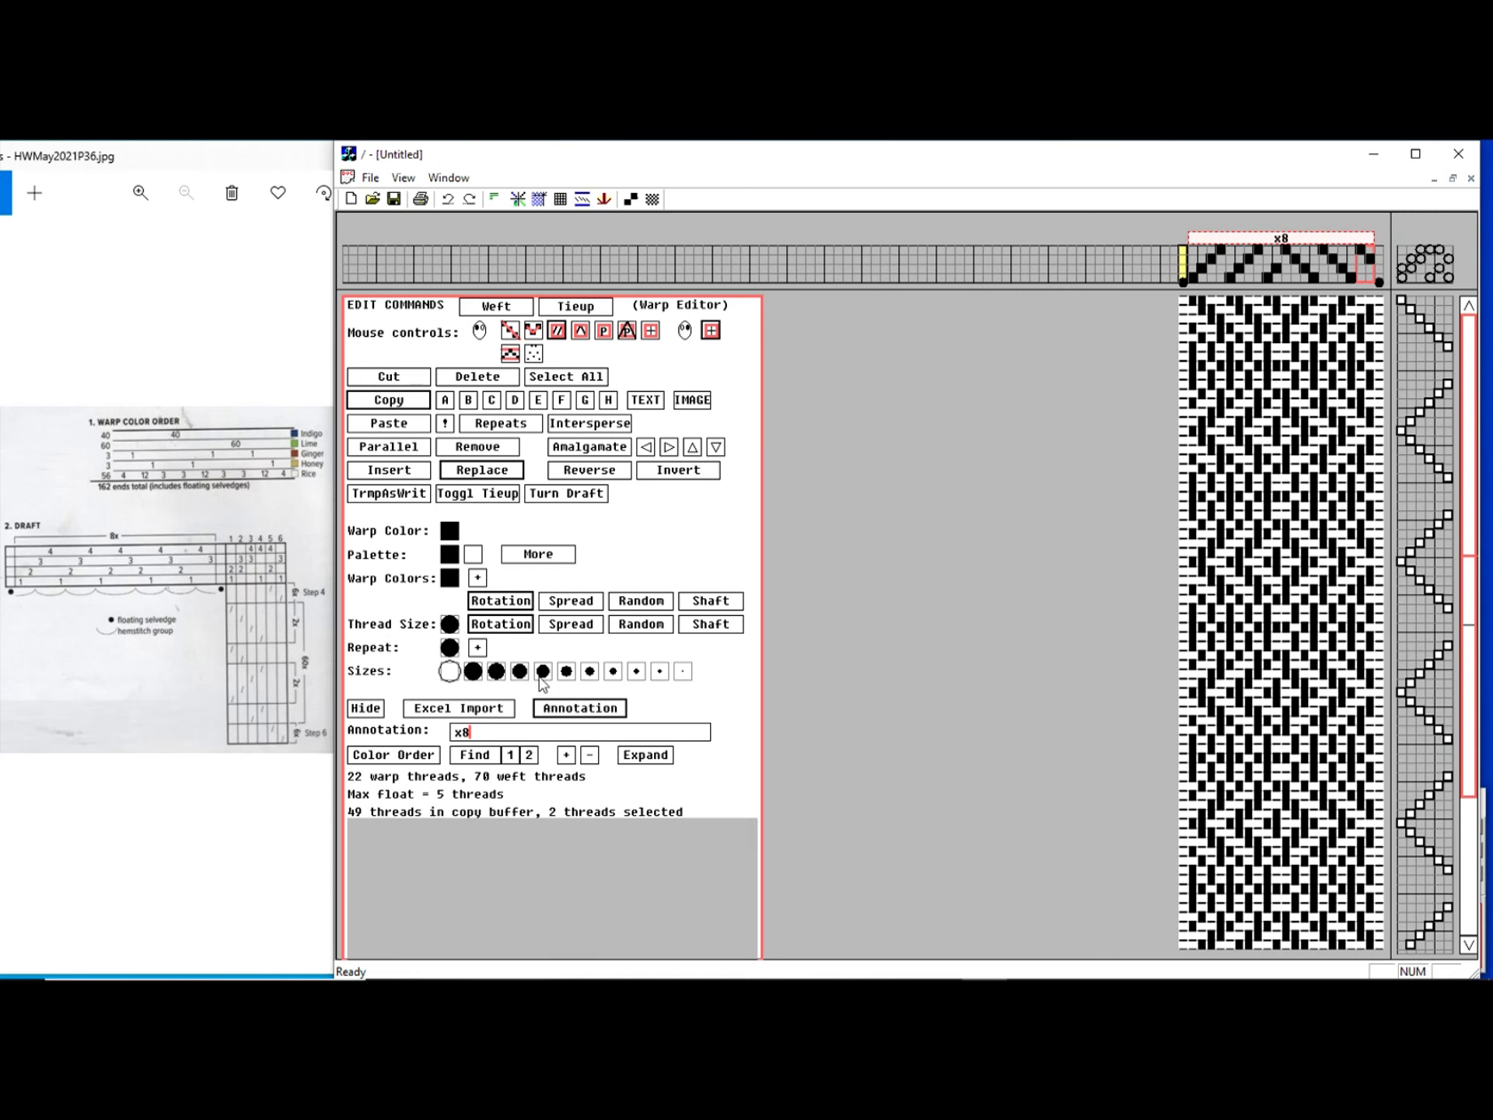
{"action": "left_click", "coordinate": [529, 754]}
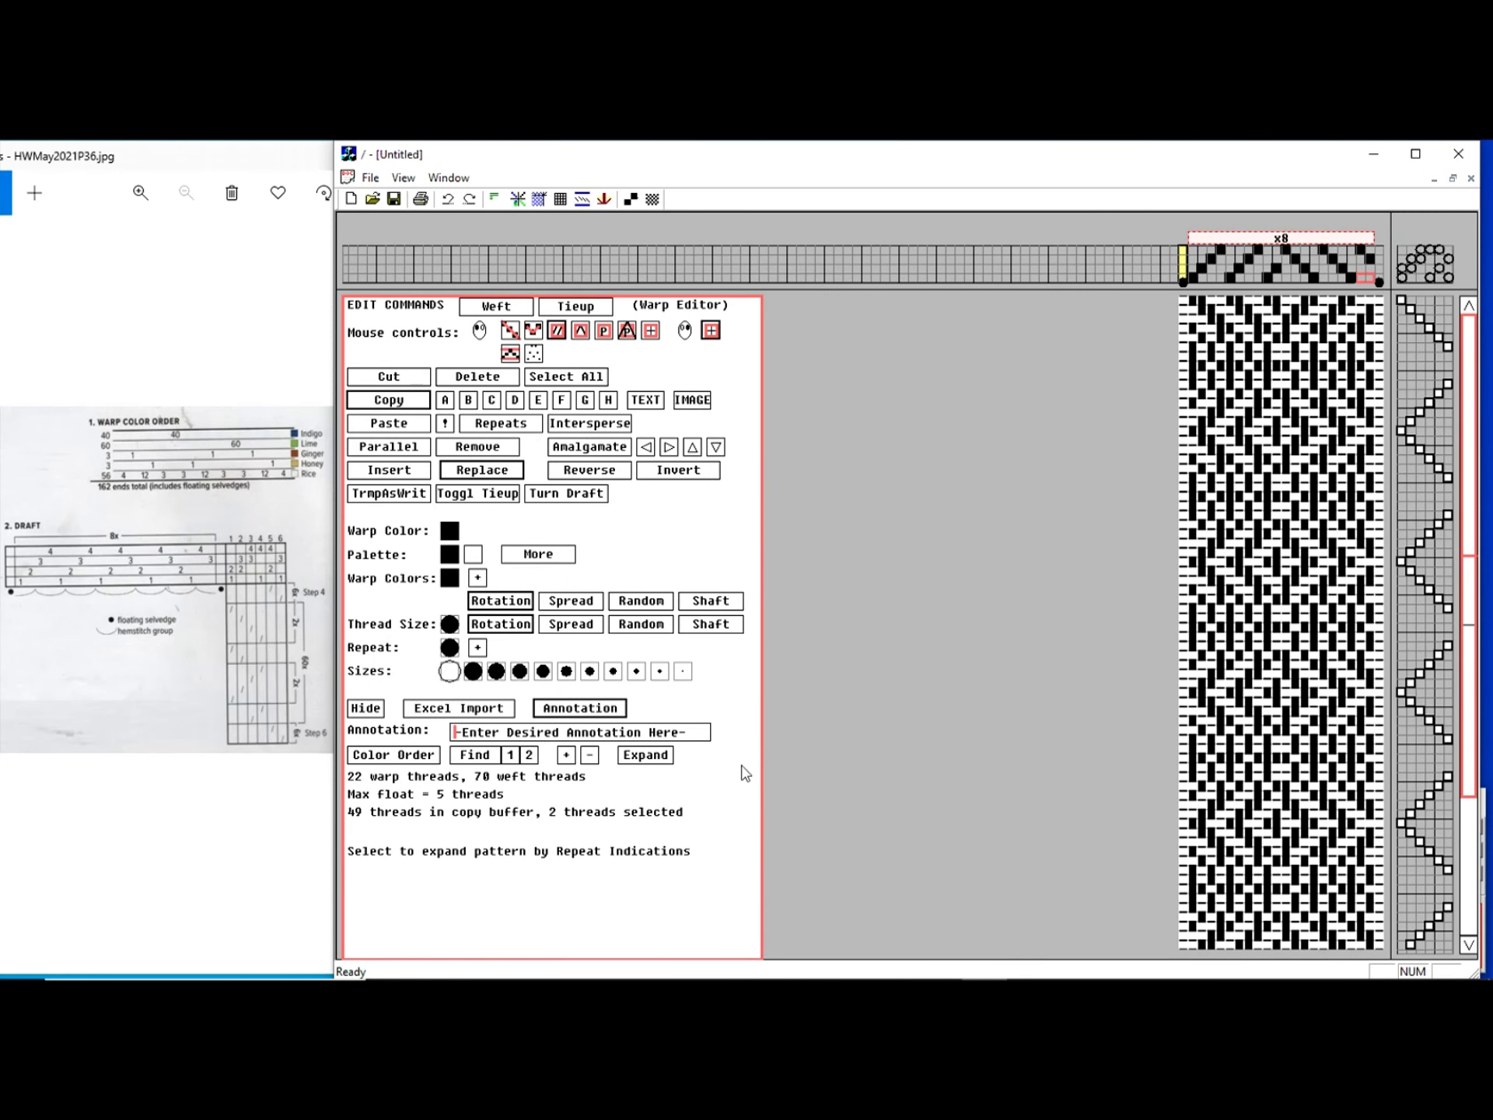
{"action": "type", "text": "hem group"}
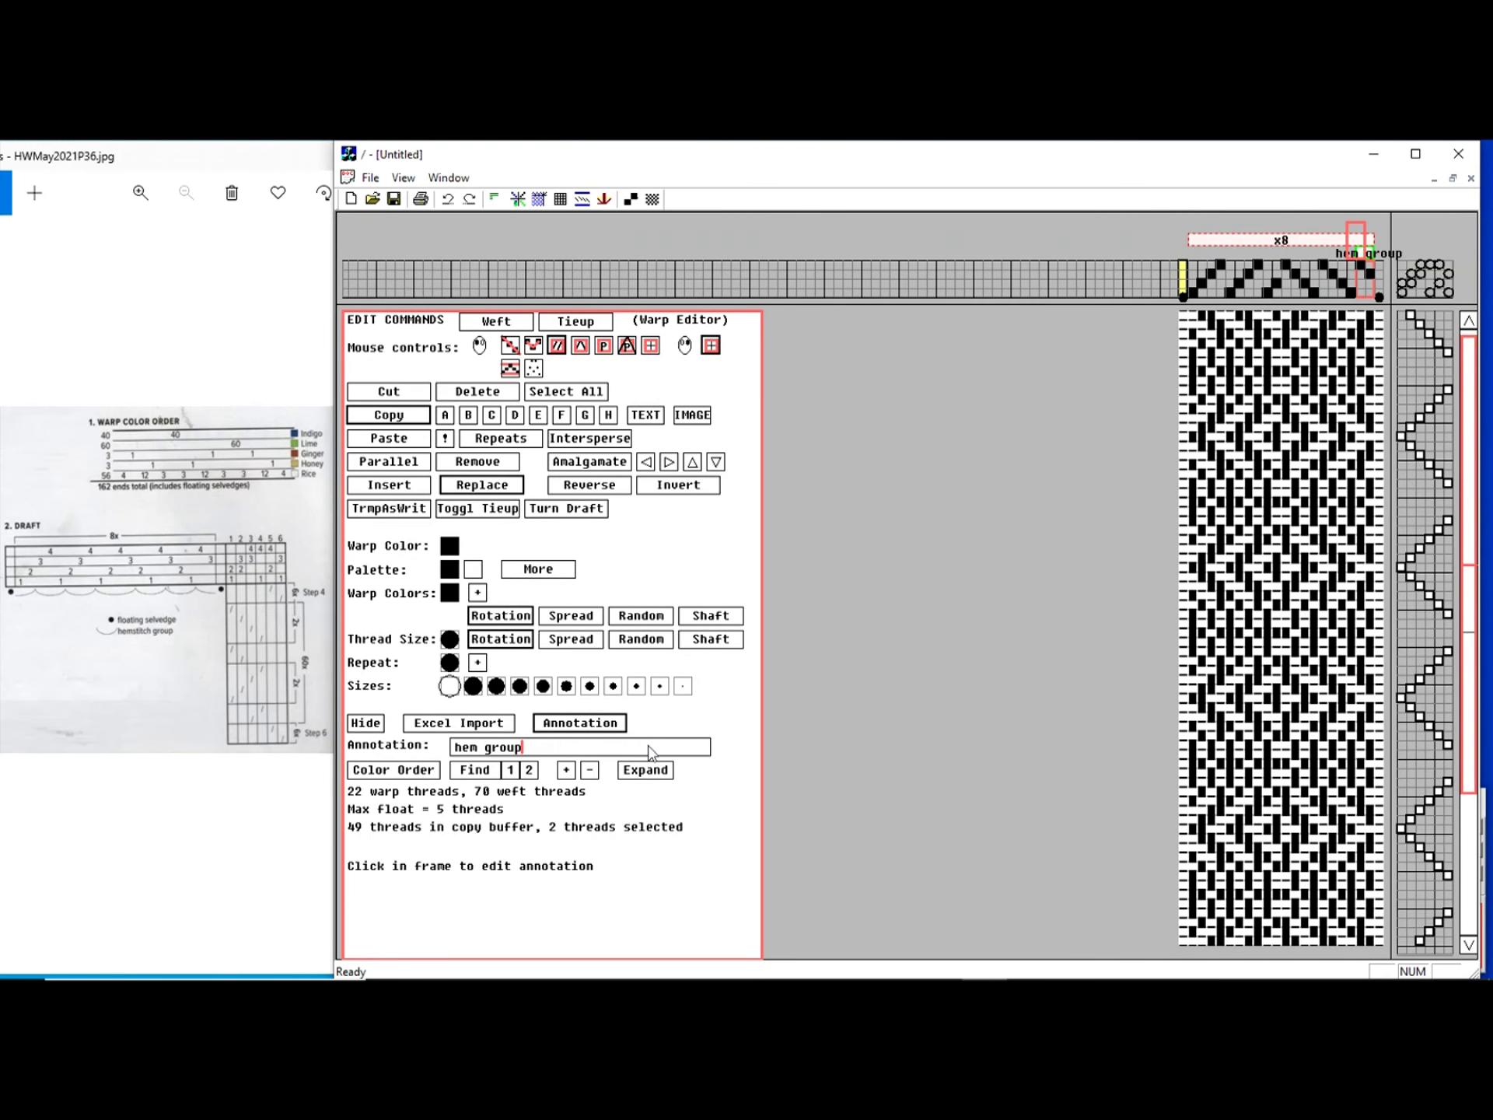
{"action": "left_click", "coordinate": [590, 770]}
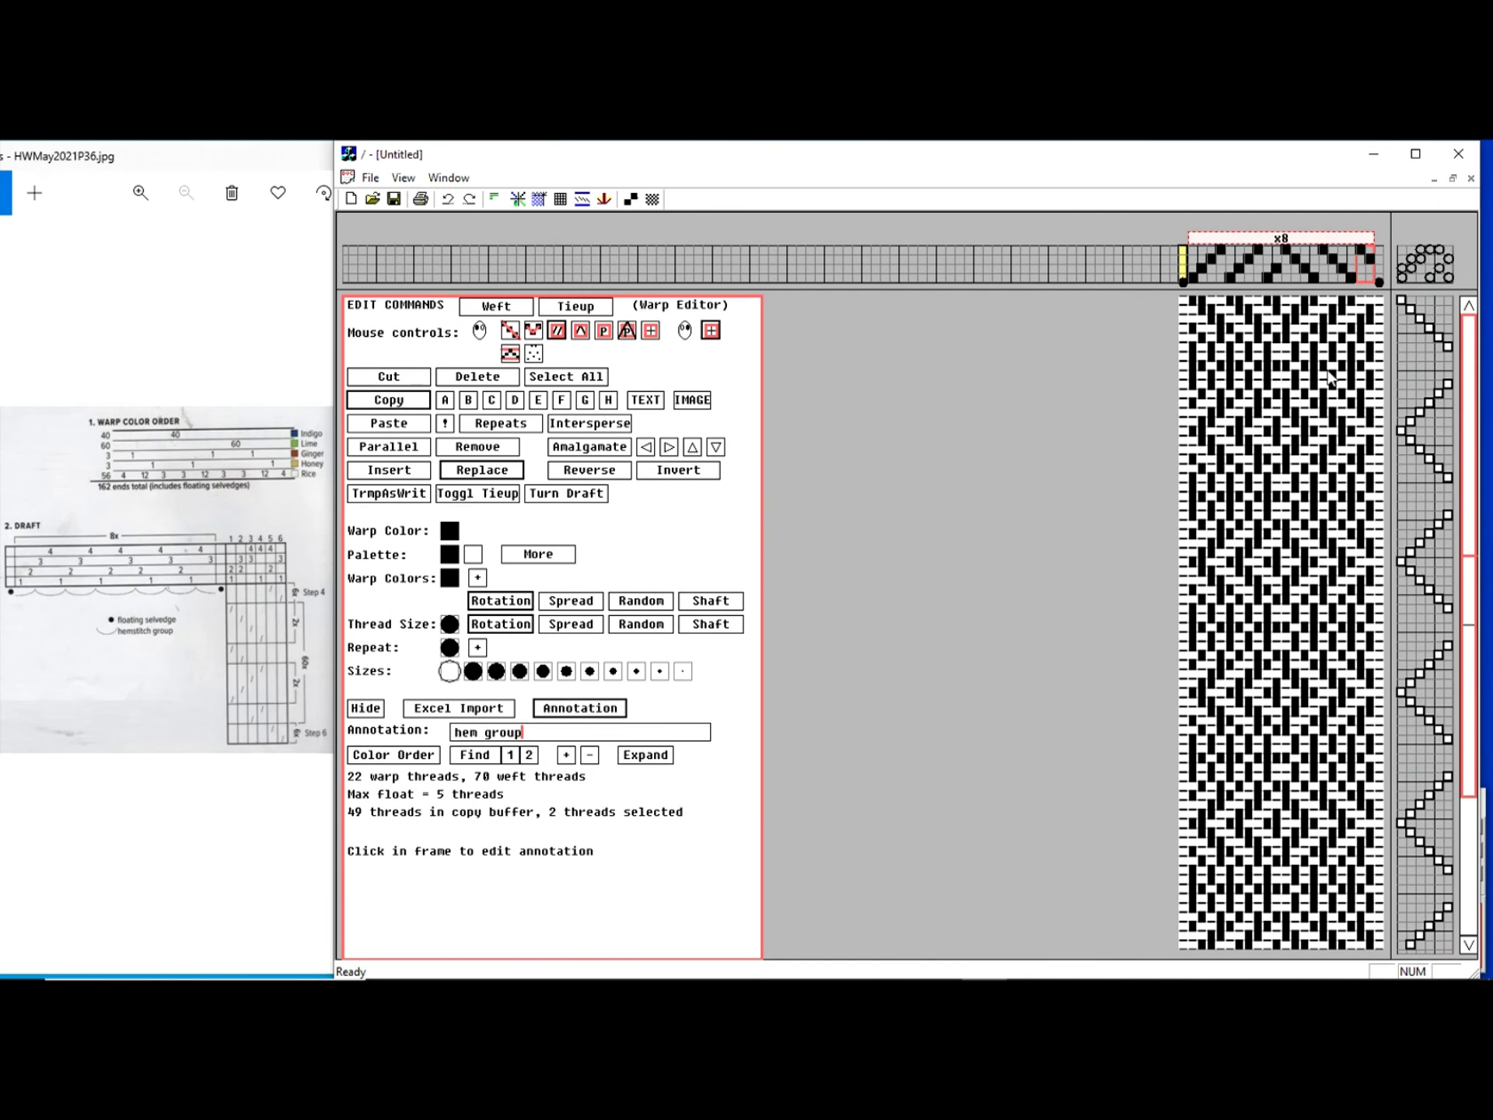
- Delete the 55 treadling rows below weft thread 14, leaving 14 weft threads
{"action": "left_click", "coordinate": [1447, 309]}
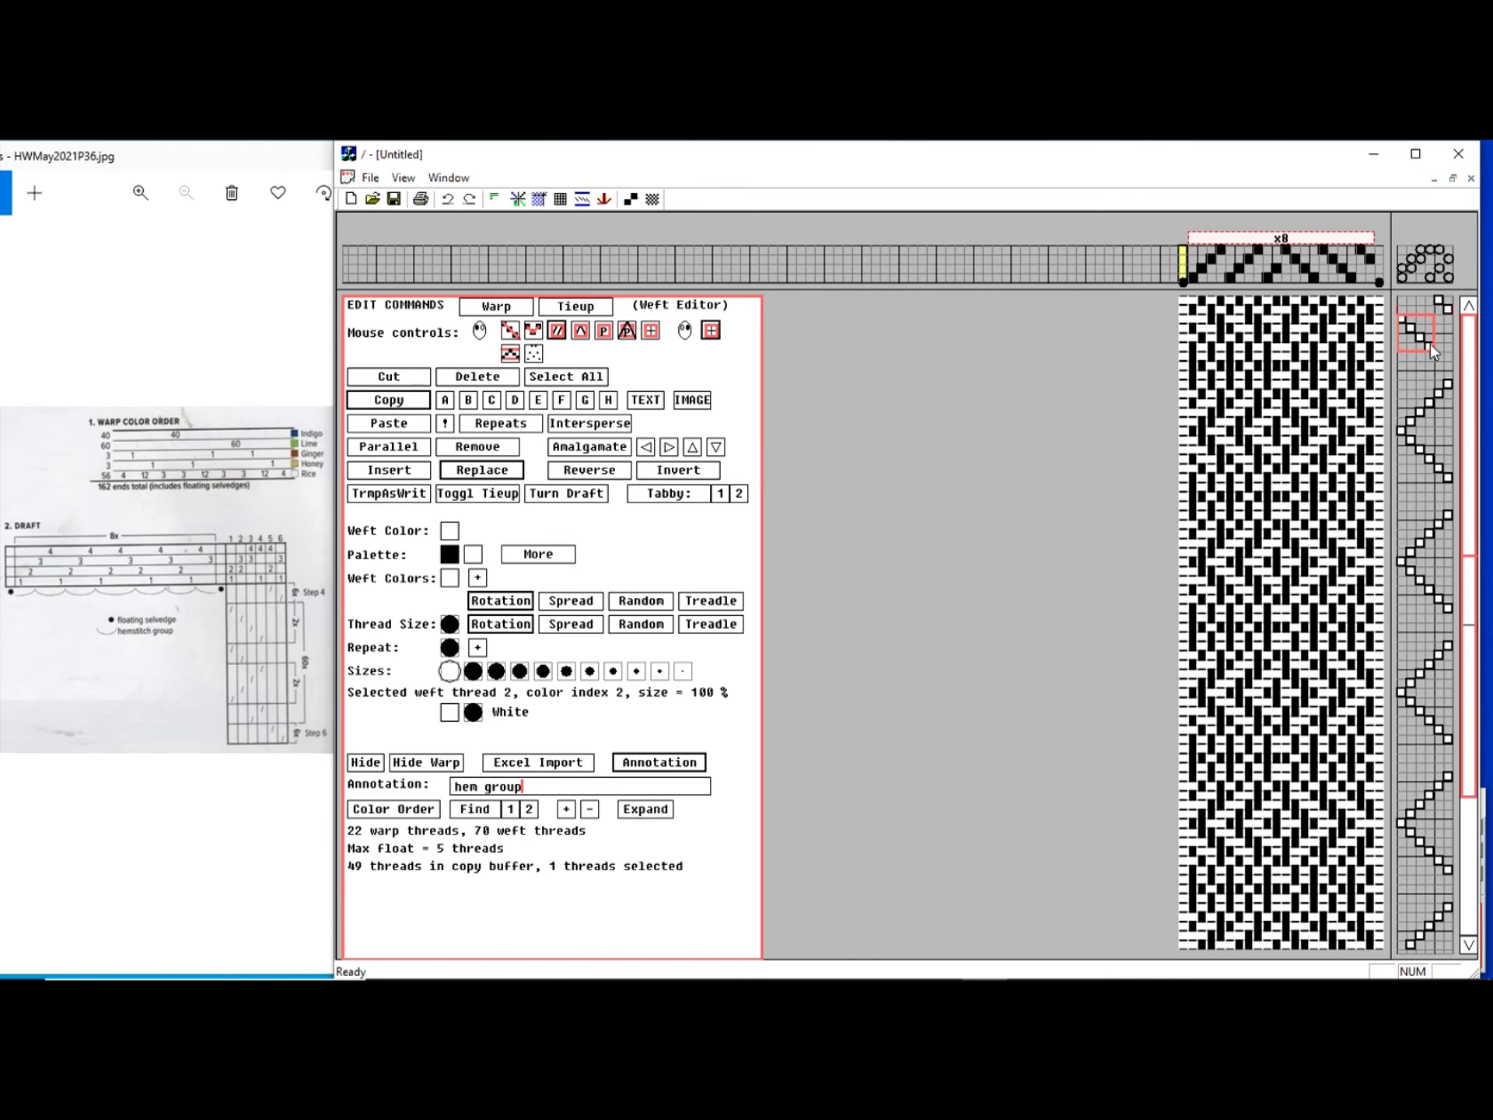
{"action": "left_click_drag", "start_coordinate": [1429, 342], "coordinate": [1430, 343]}
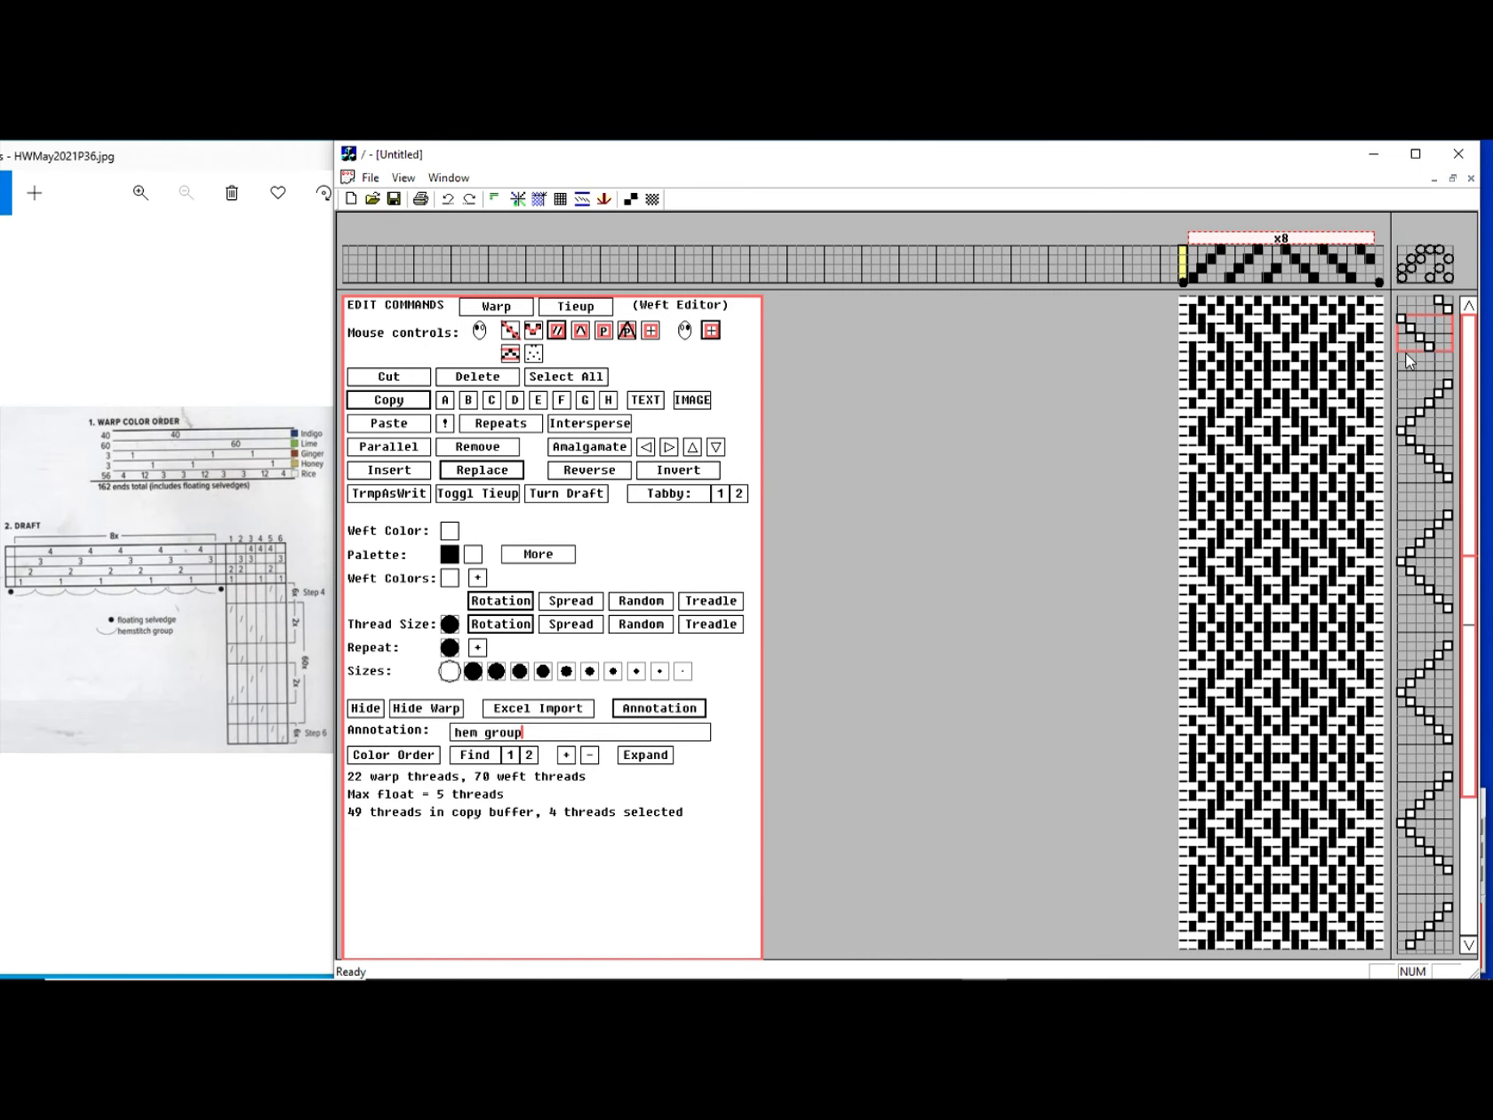
{"action": "left_click", "coordinate": [1412, 364]}
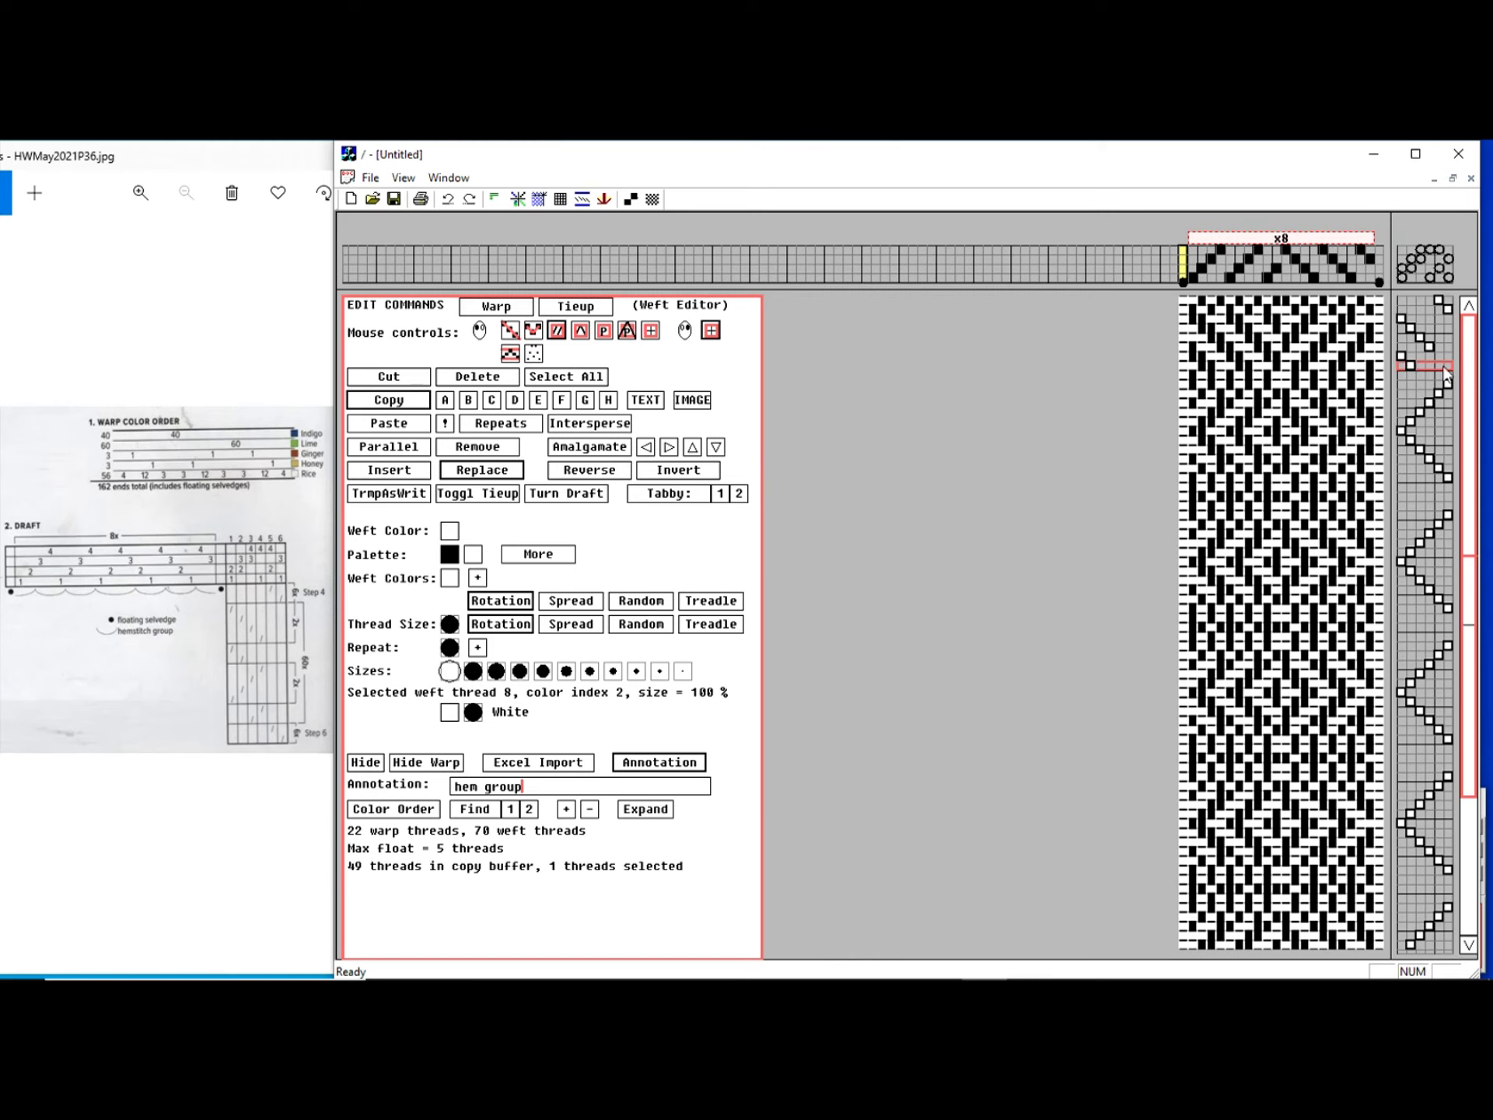
{"action": "left_click_drag", "start_coordinate": [1430, 379], "coordinate": [1399, 404]}
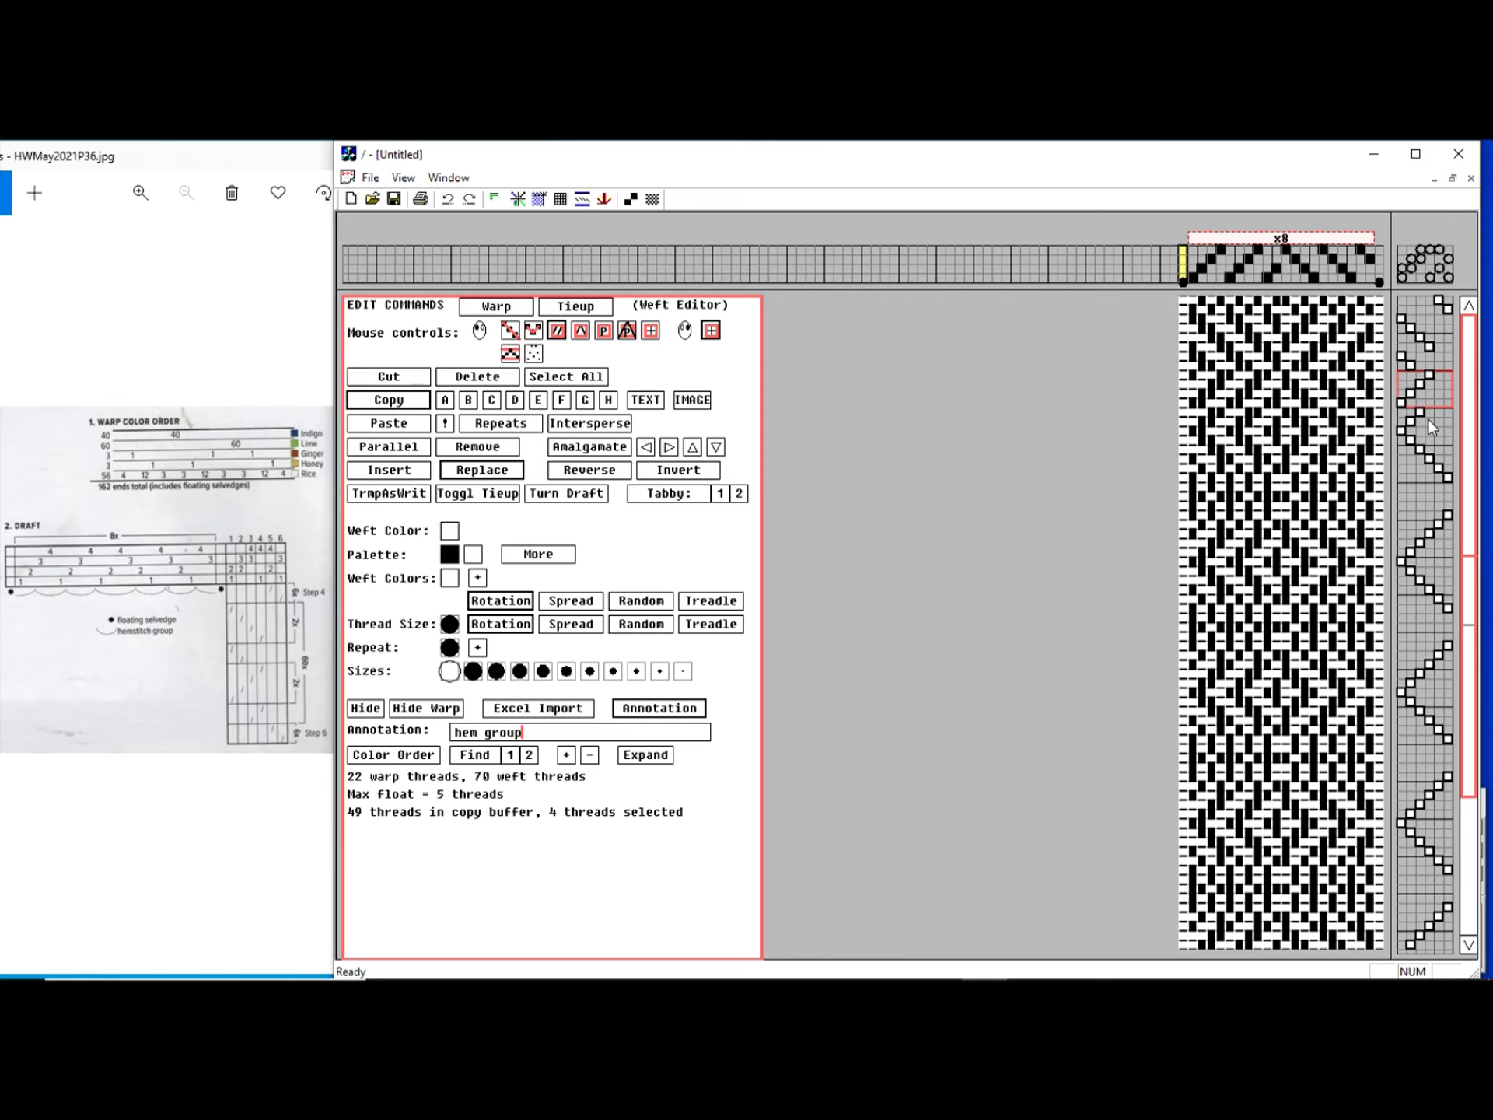
{"action": "left_click", "coordinate": [1423, 420]}
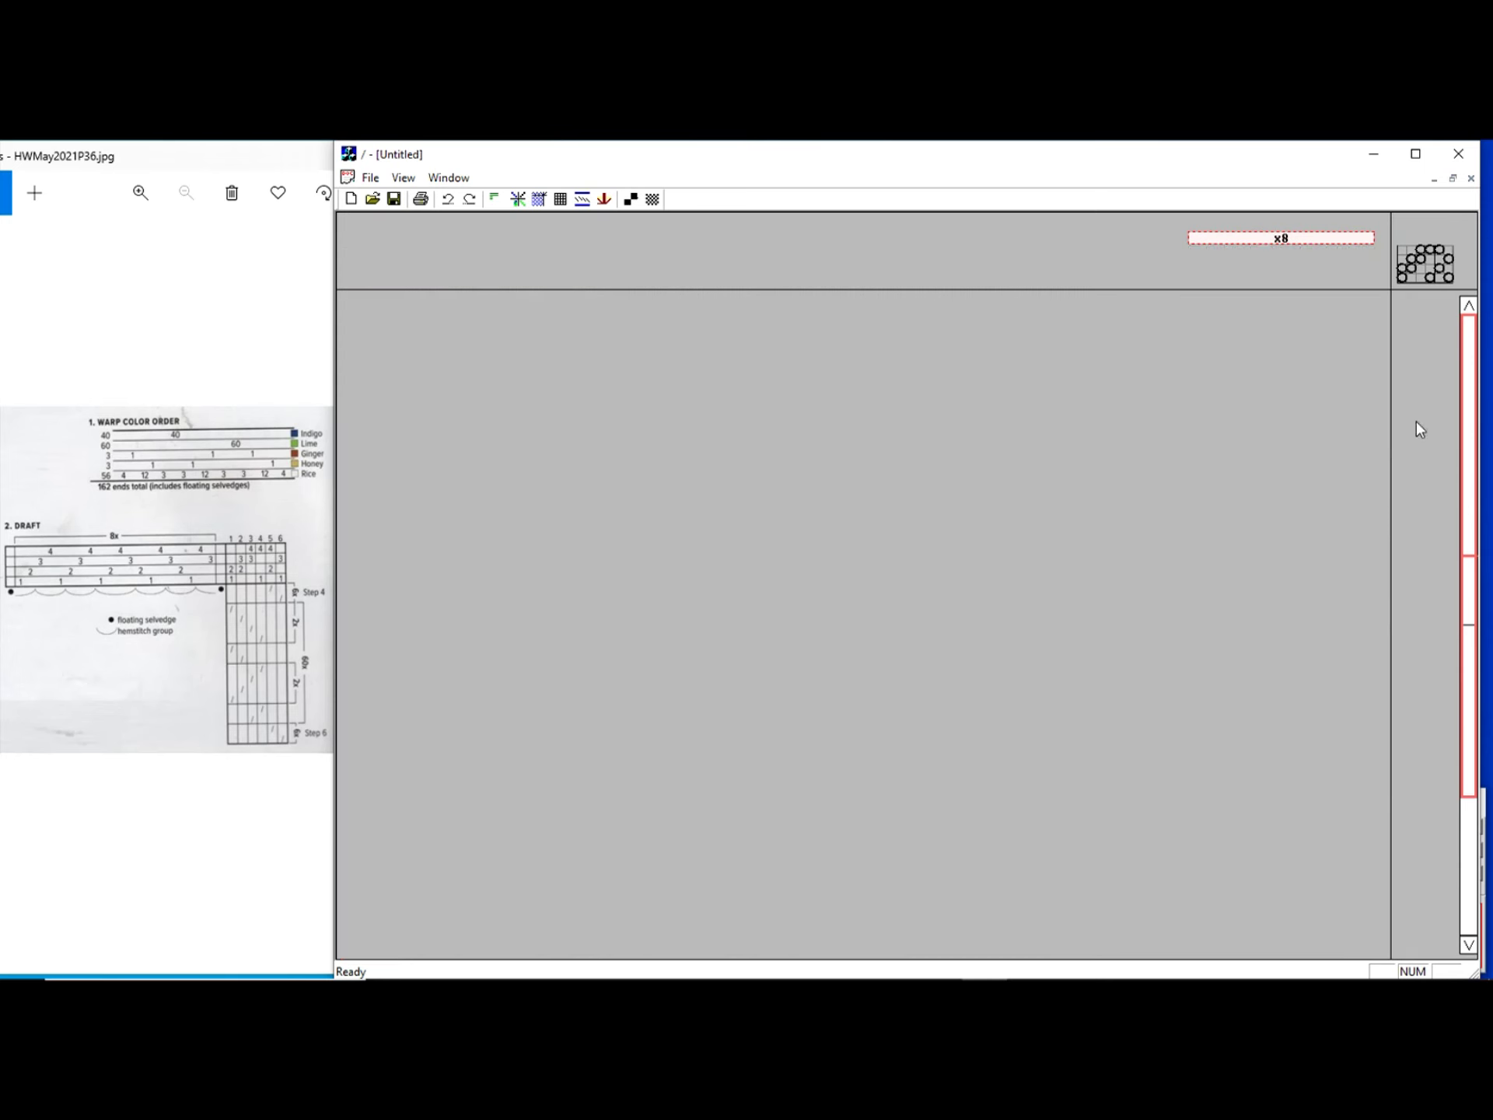
{"action": "left_click_drag", "start_coordinate": [1402, 435], "coordinate": [1466, 933]}
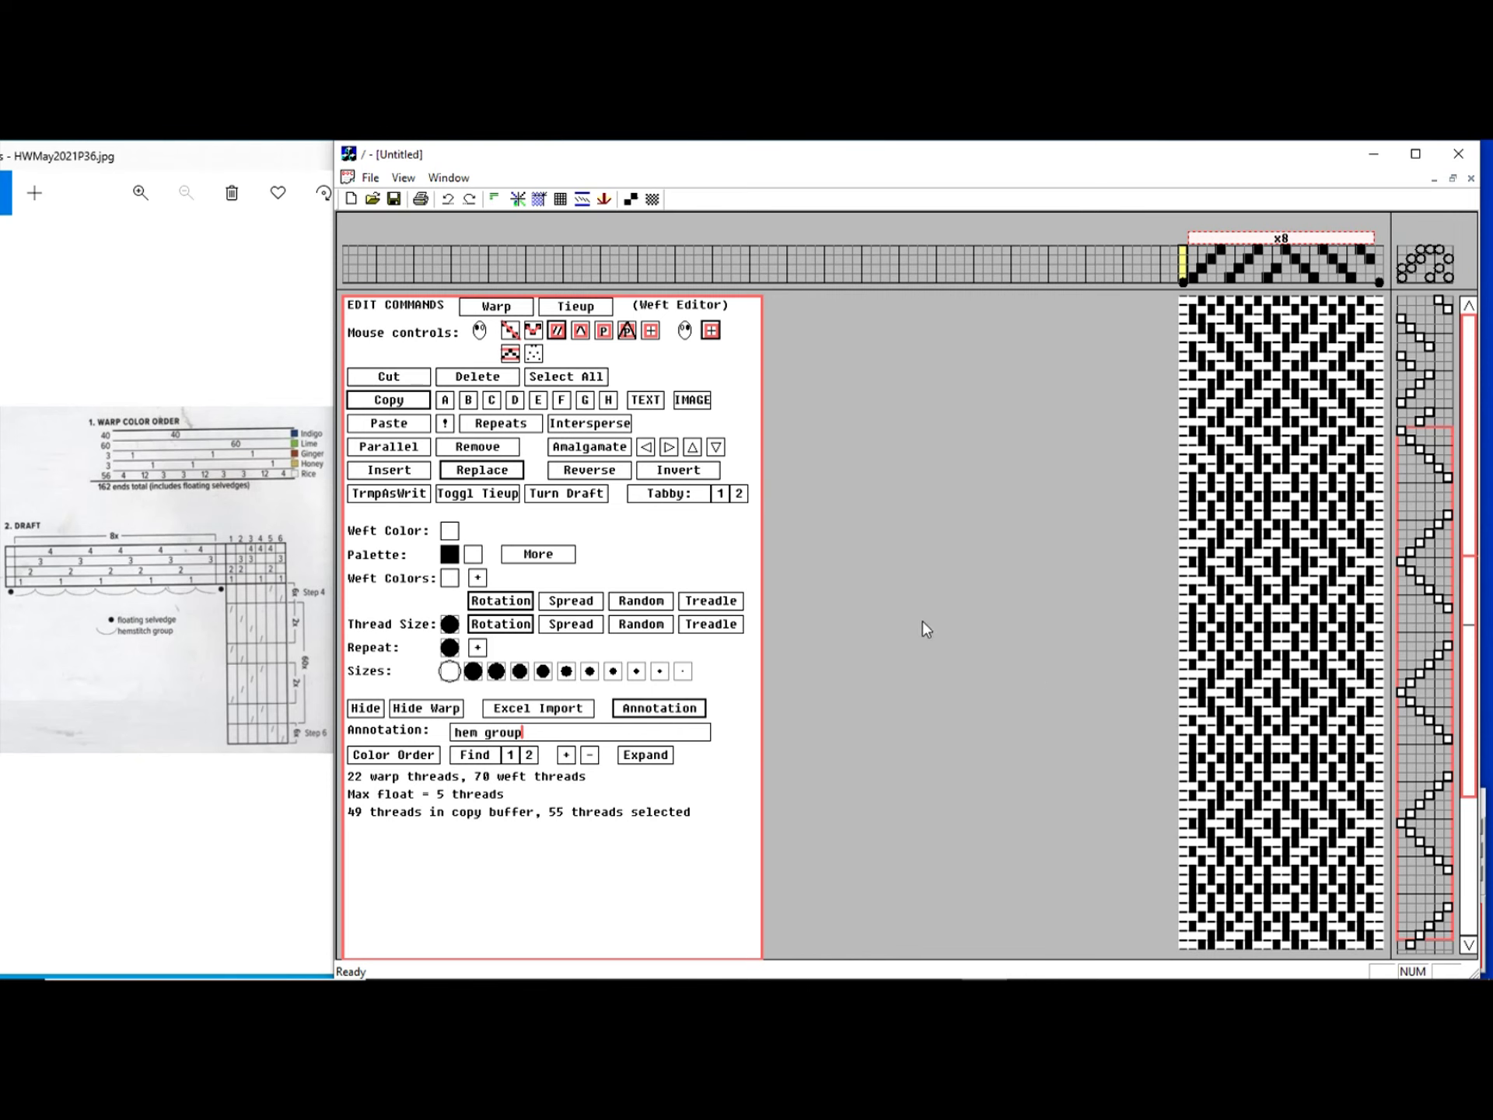
{"action": "left_click", "coordinate": [460, 380]}
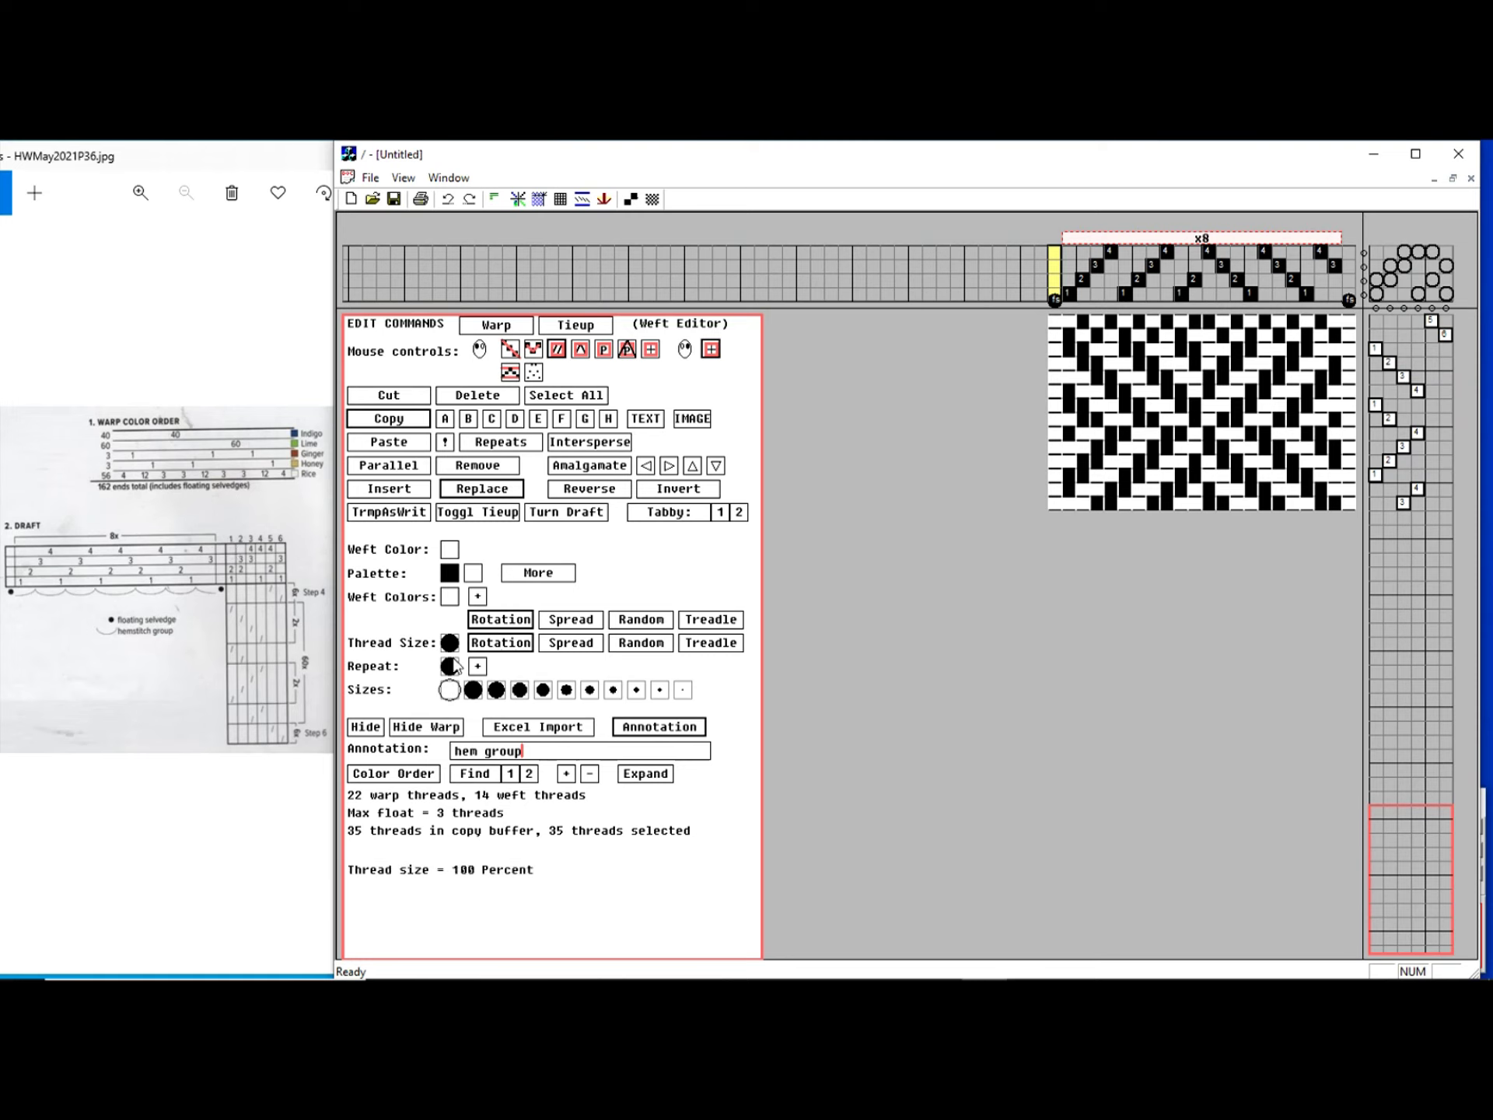
- Attach 6x repeat notes to the top two treadling picks and a single pick
{"action": "left_click_drag", "start_coordinate": [1400, 320], "coordinate": [1399, 335]}
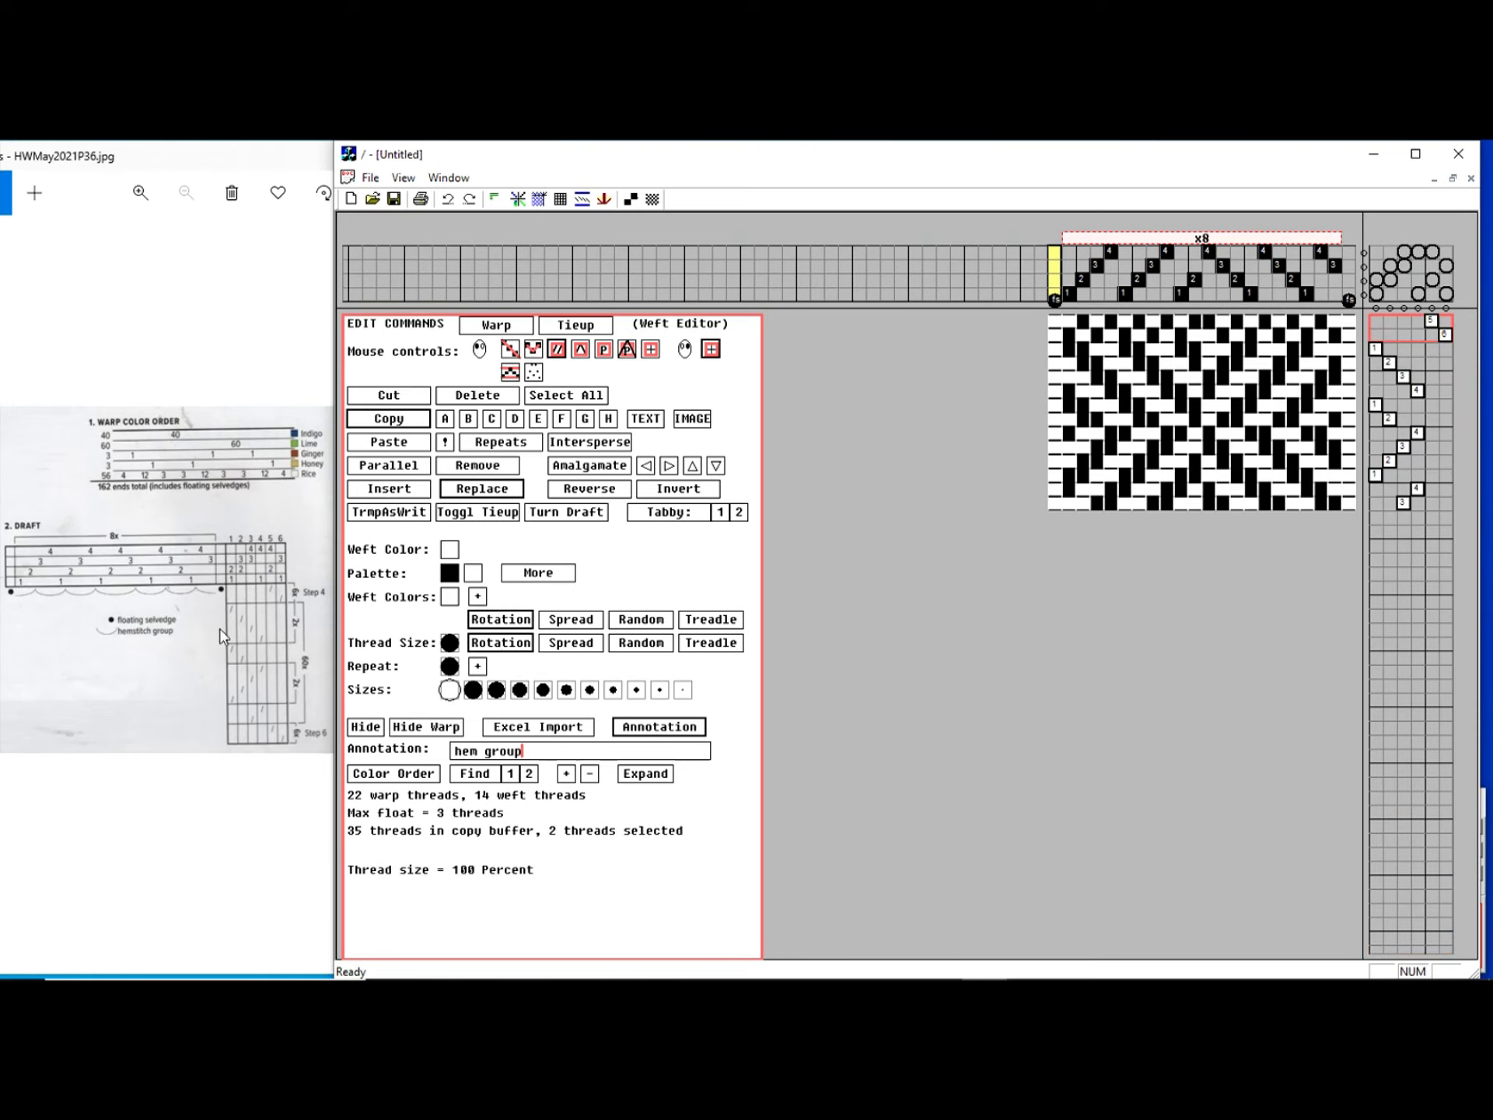
{"action": "key", "text": "Return"}
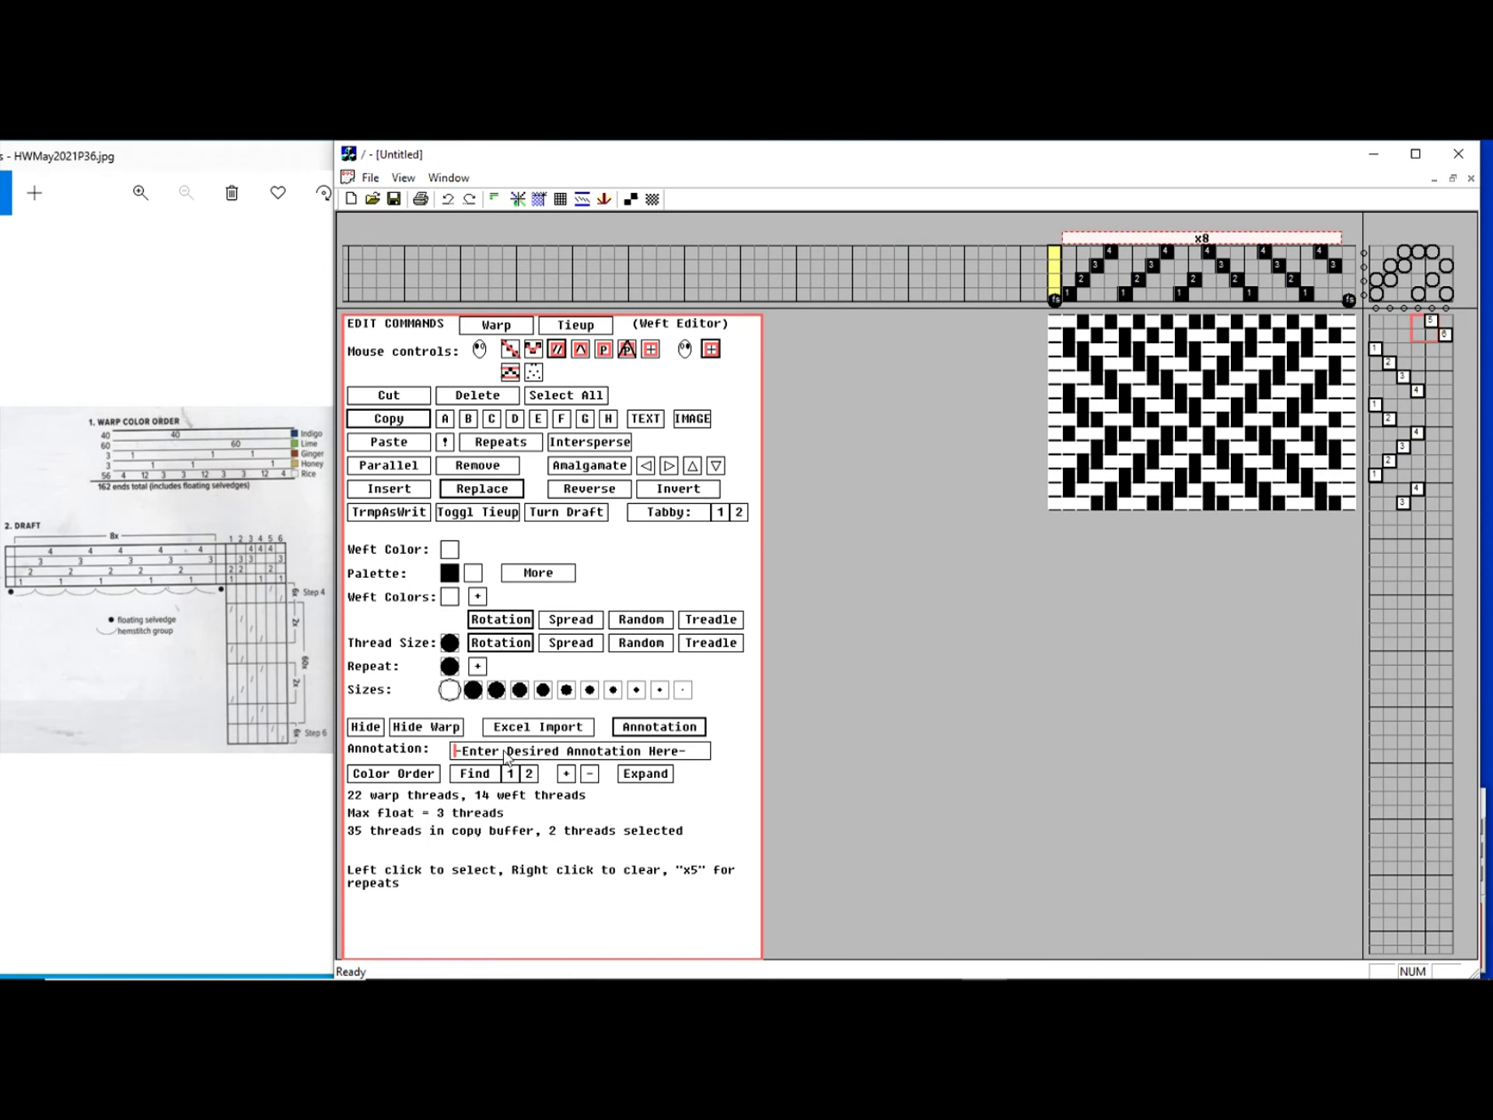
{"action": "type", "text": "6x"}
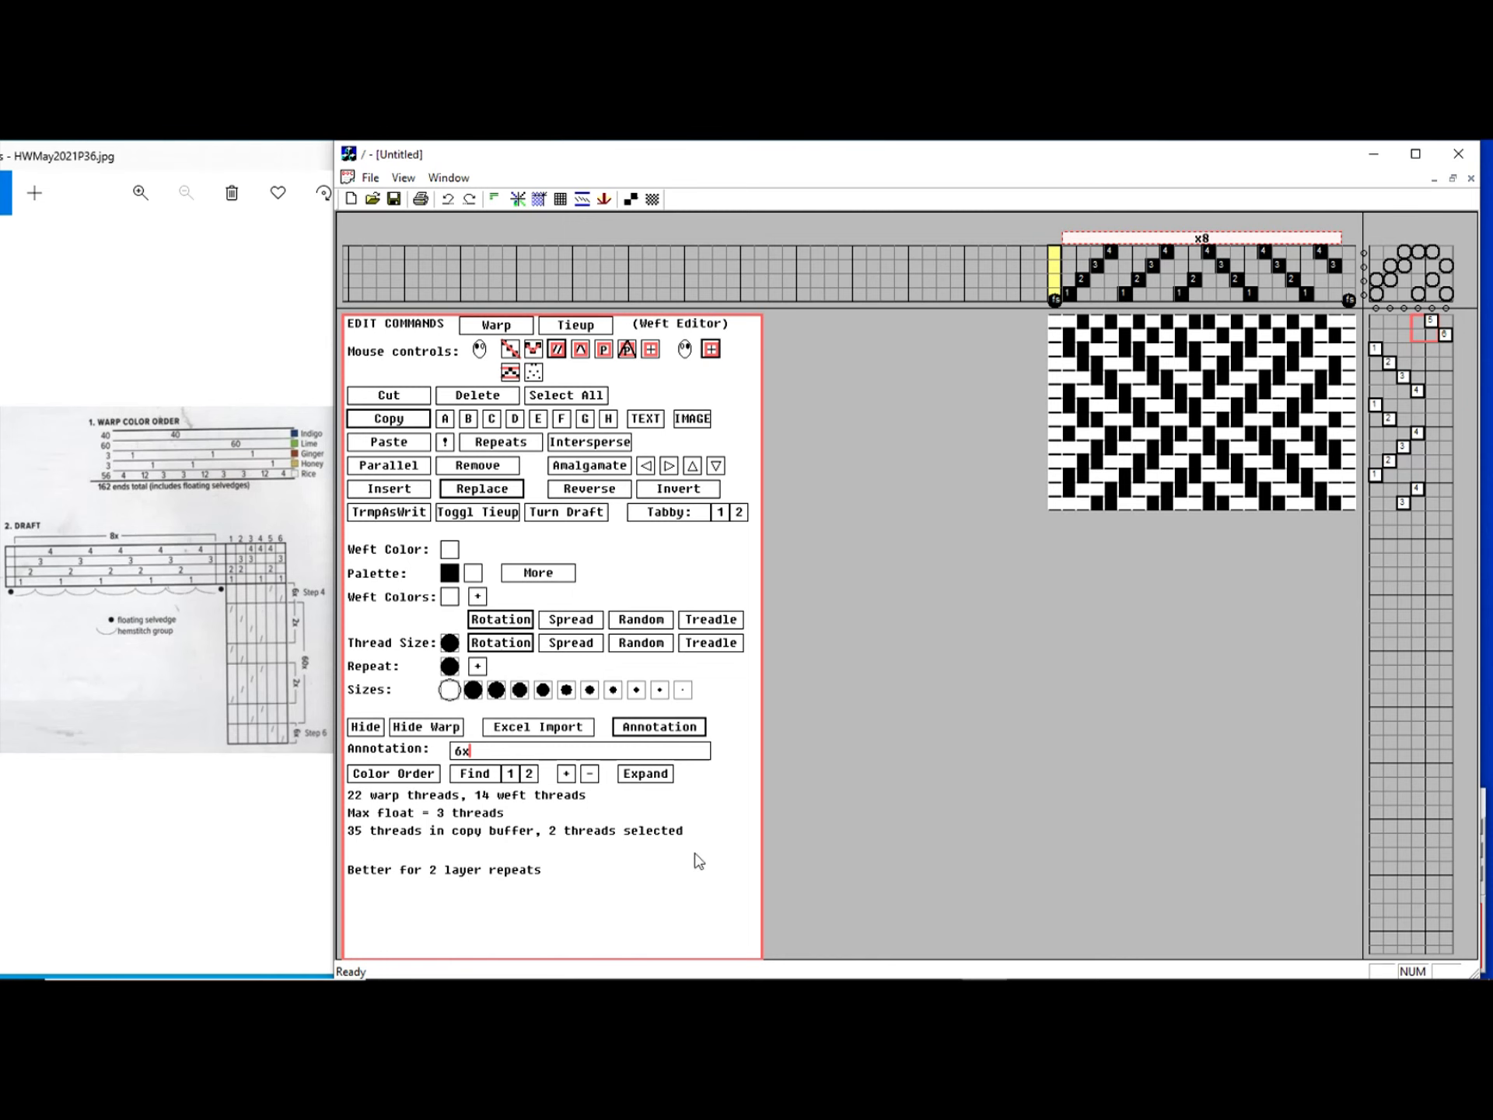
{"action": "left_click", "coordinate": [567, 773]}
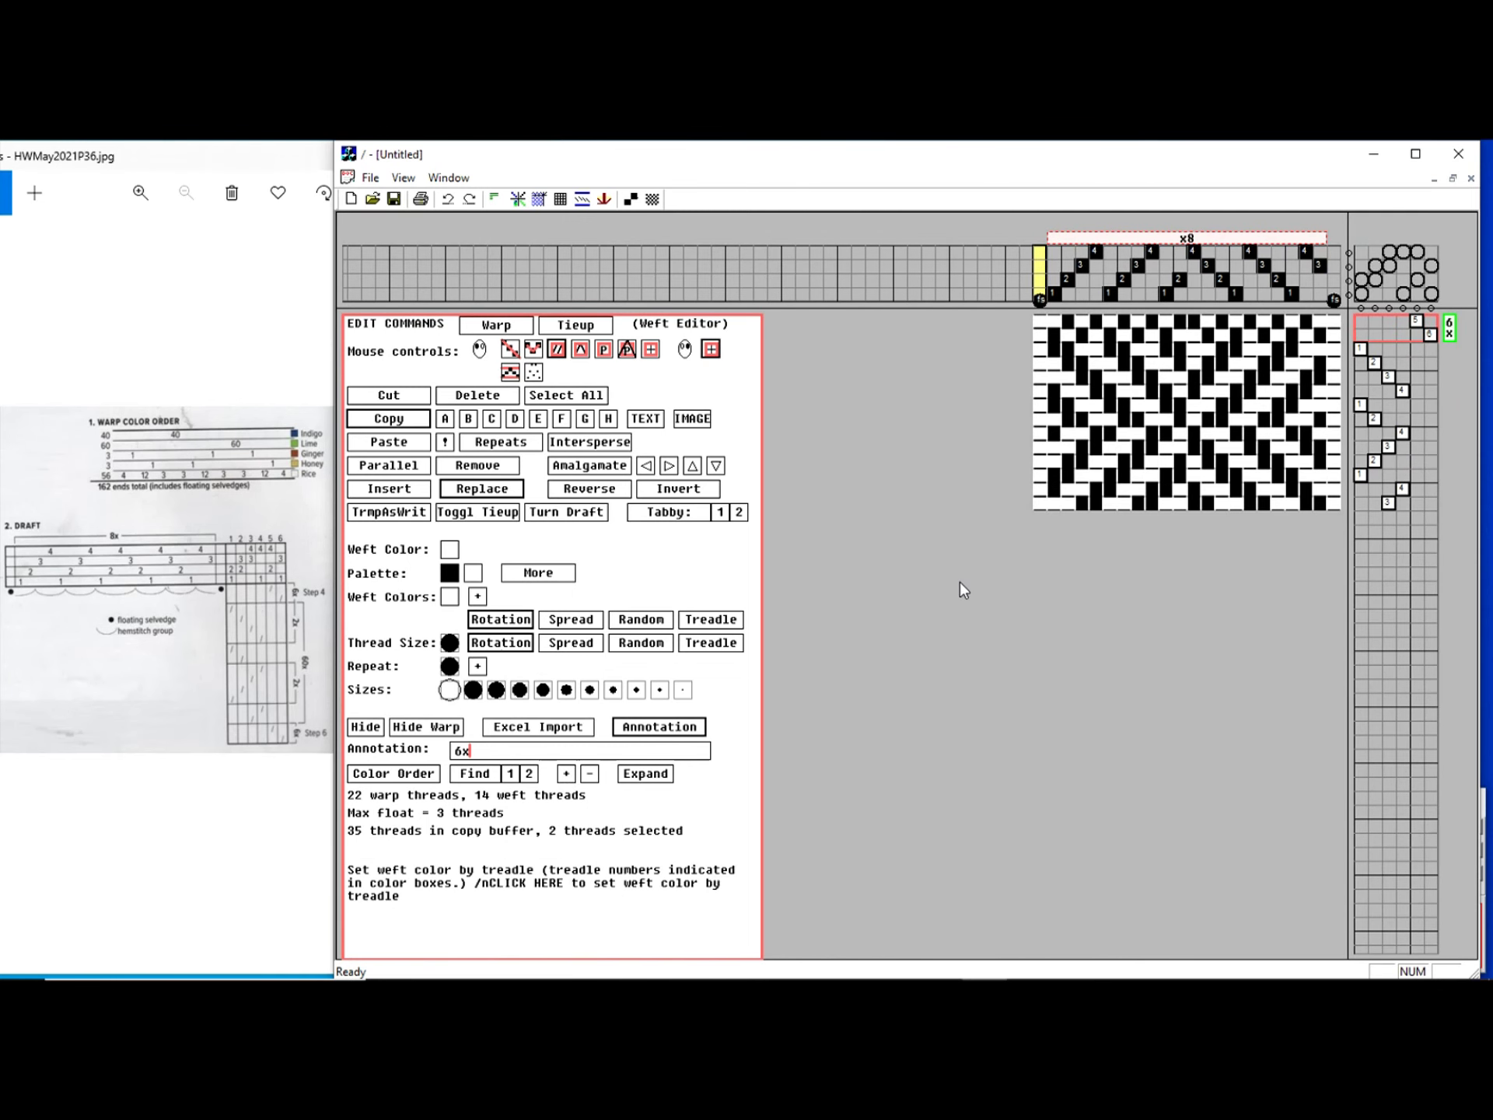
{"action": "left_click", "coordinate": [1389, 358]}
{"action": "left_click_drag", "start_coordinate": [1392, 386], "coordinate": [1392, 386]}
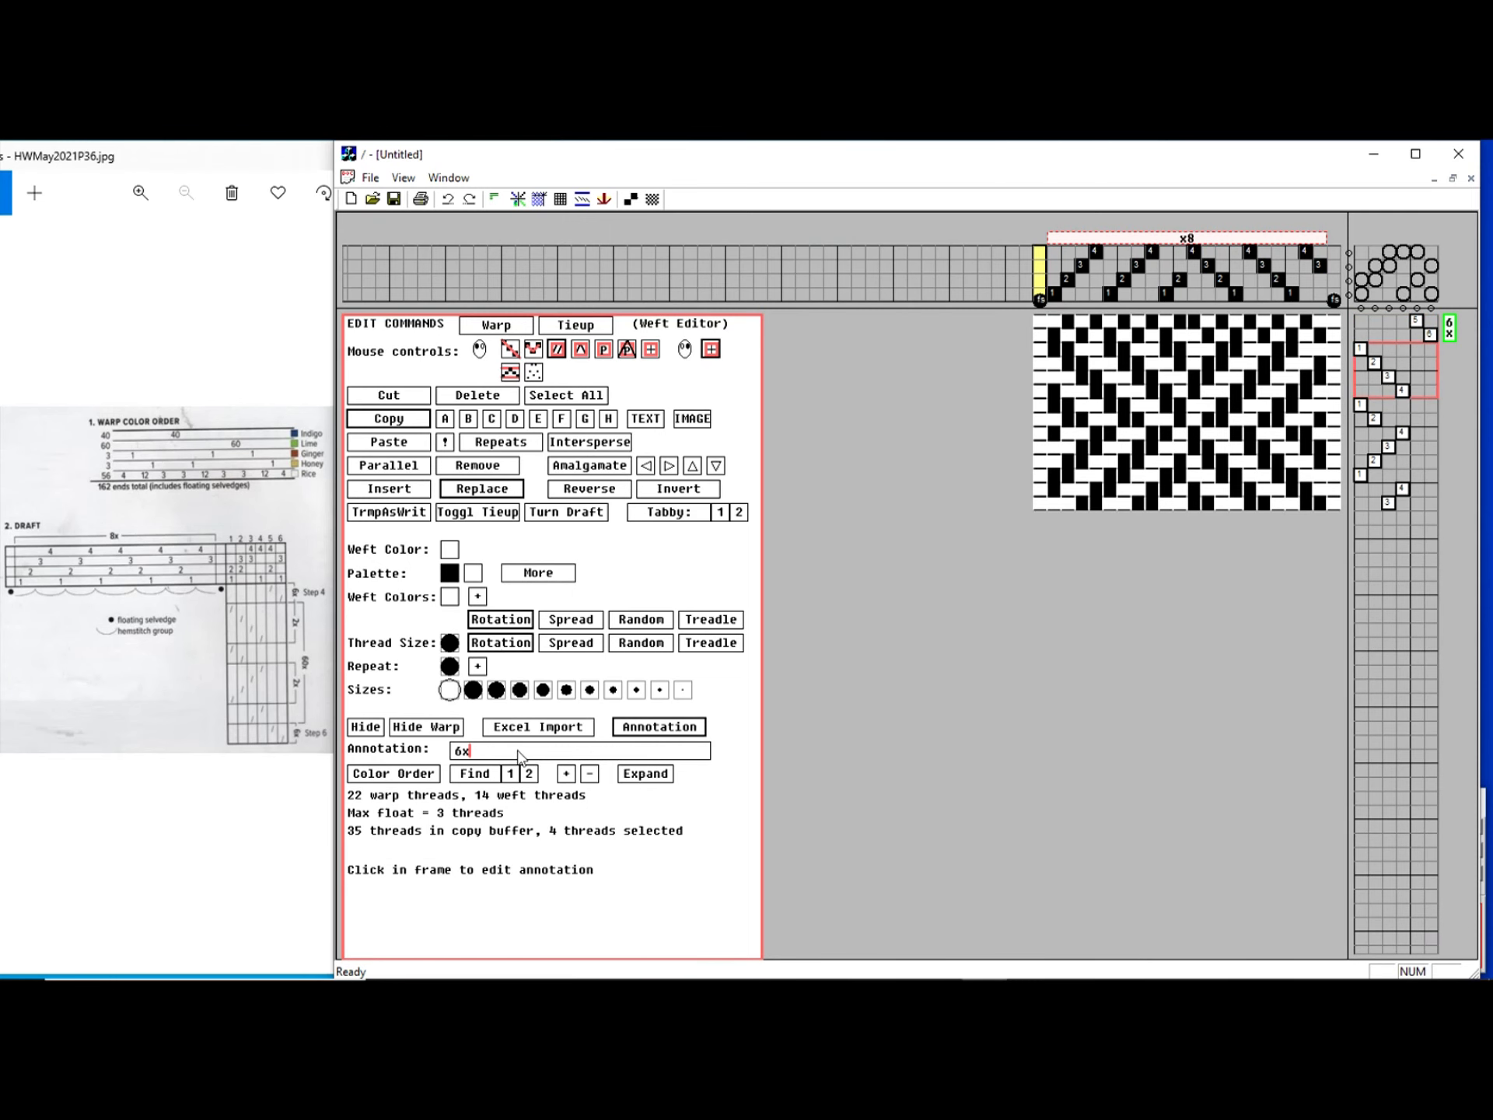
{"action": "left_click", "coordinate": [519, 756]}
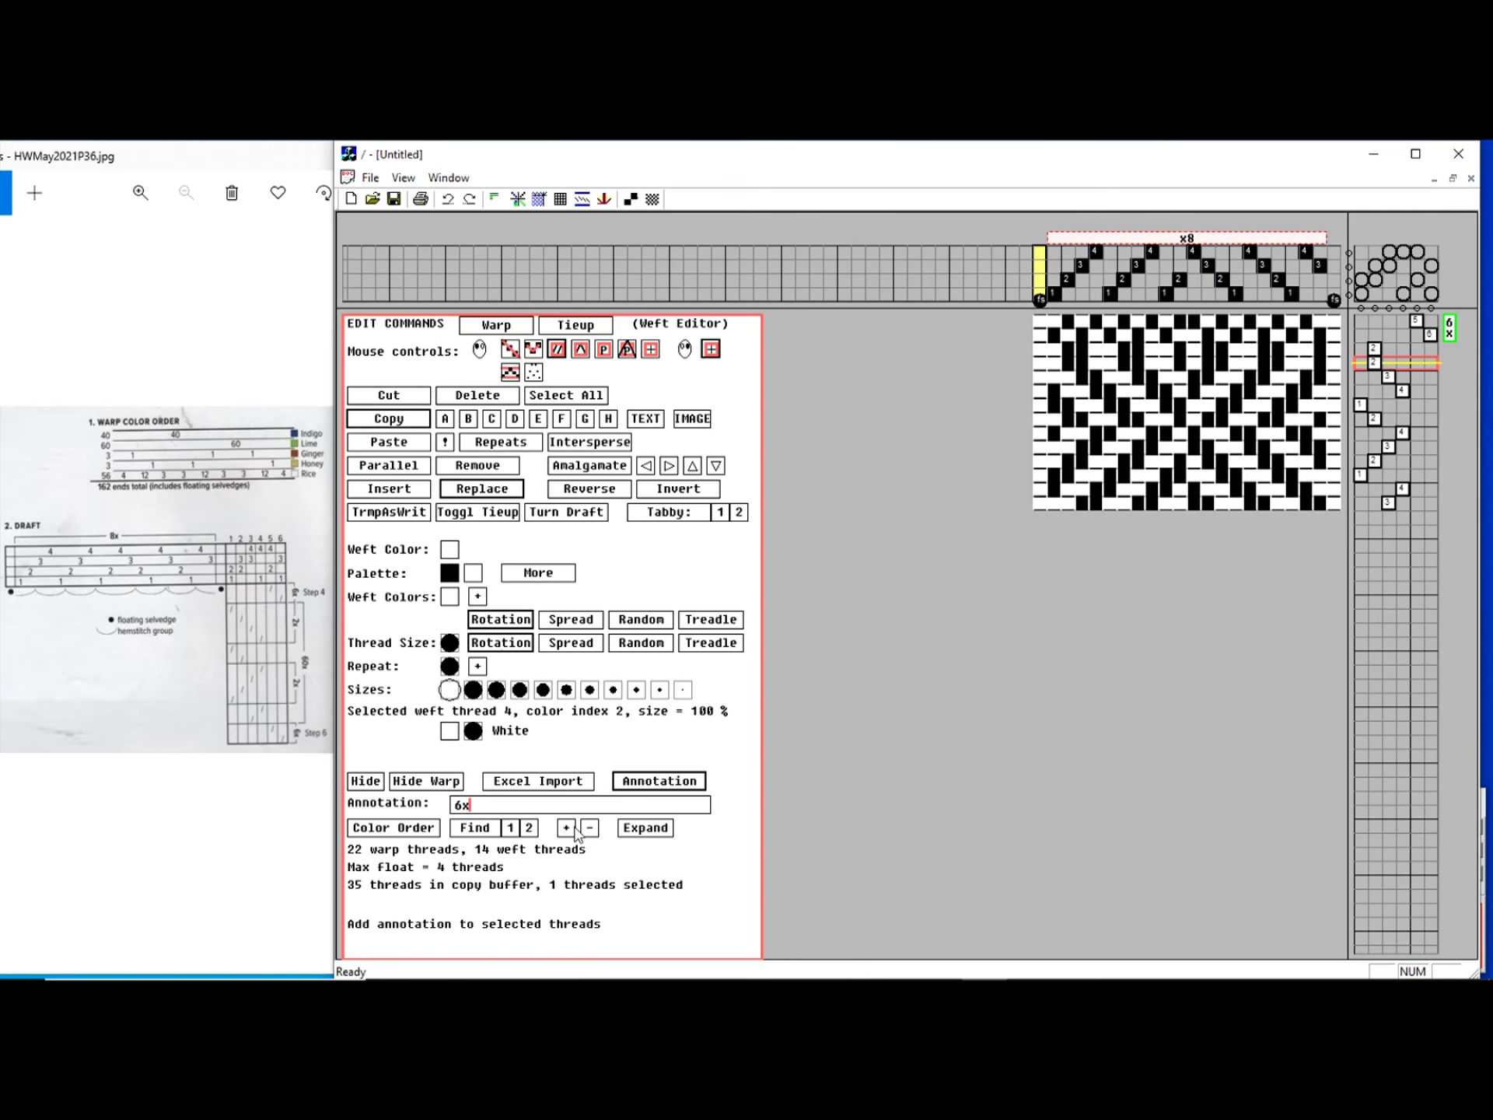
{"action": "left_click", "coordinate": [567, 829]}
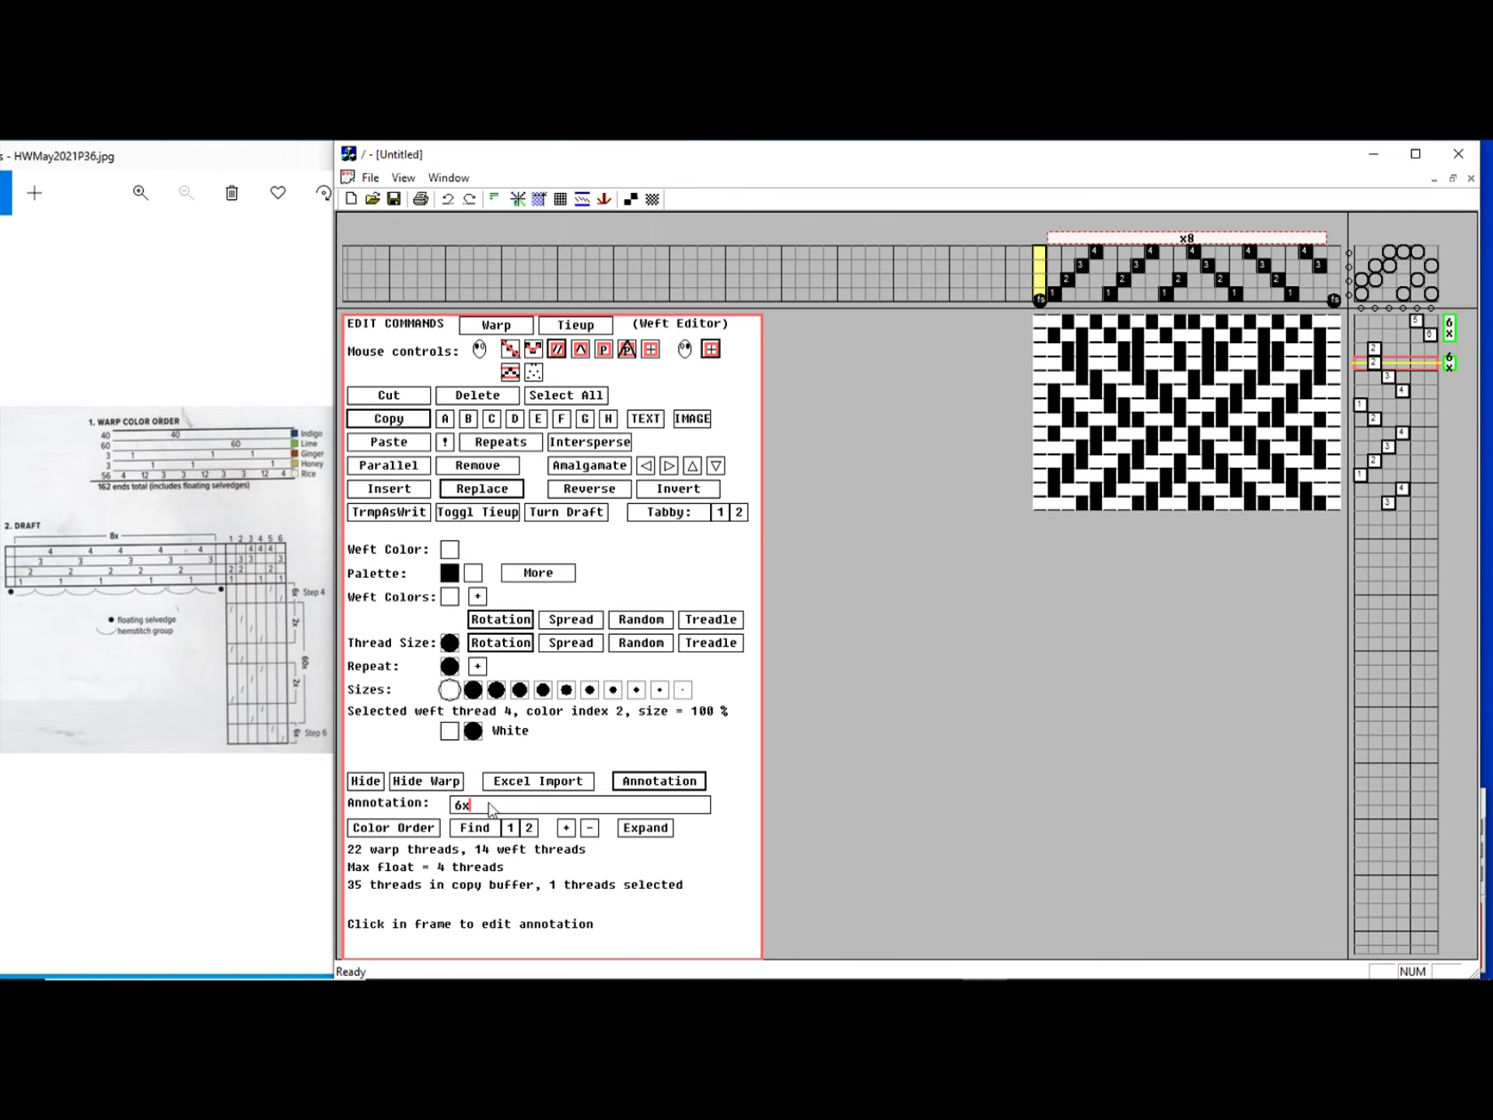
- Relabel the top treadling repeat note as x6
{"action": "left_click", "coordinate": [490, 808]}
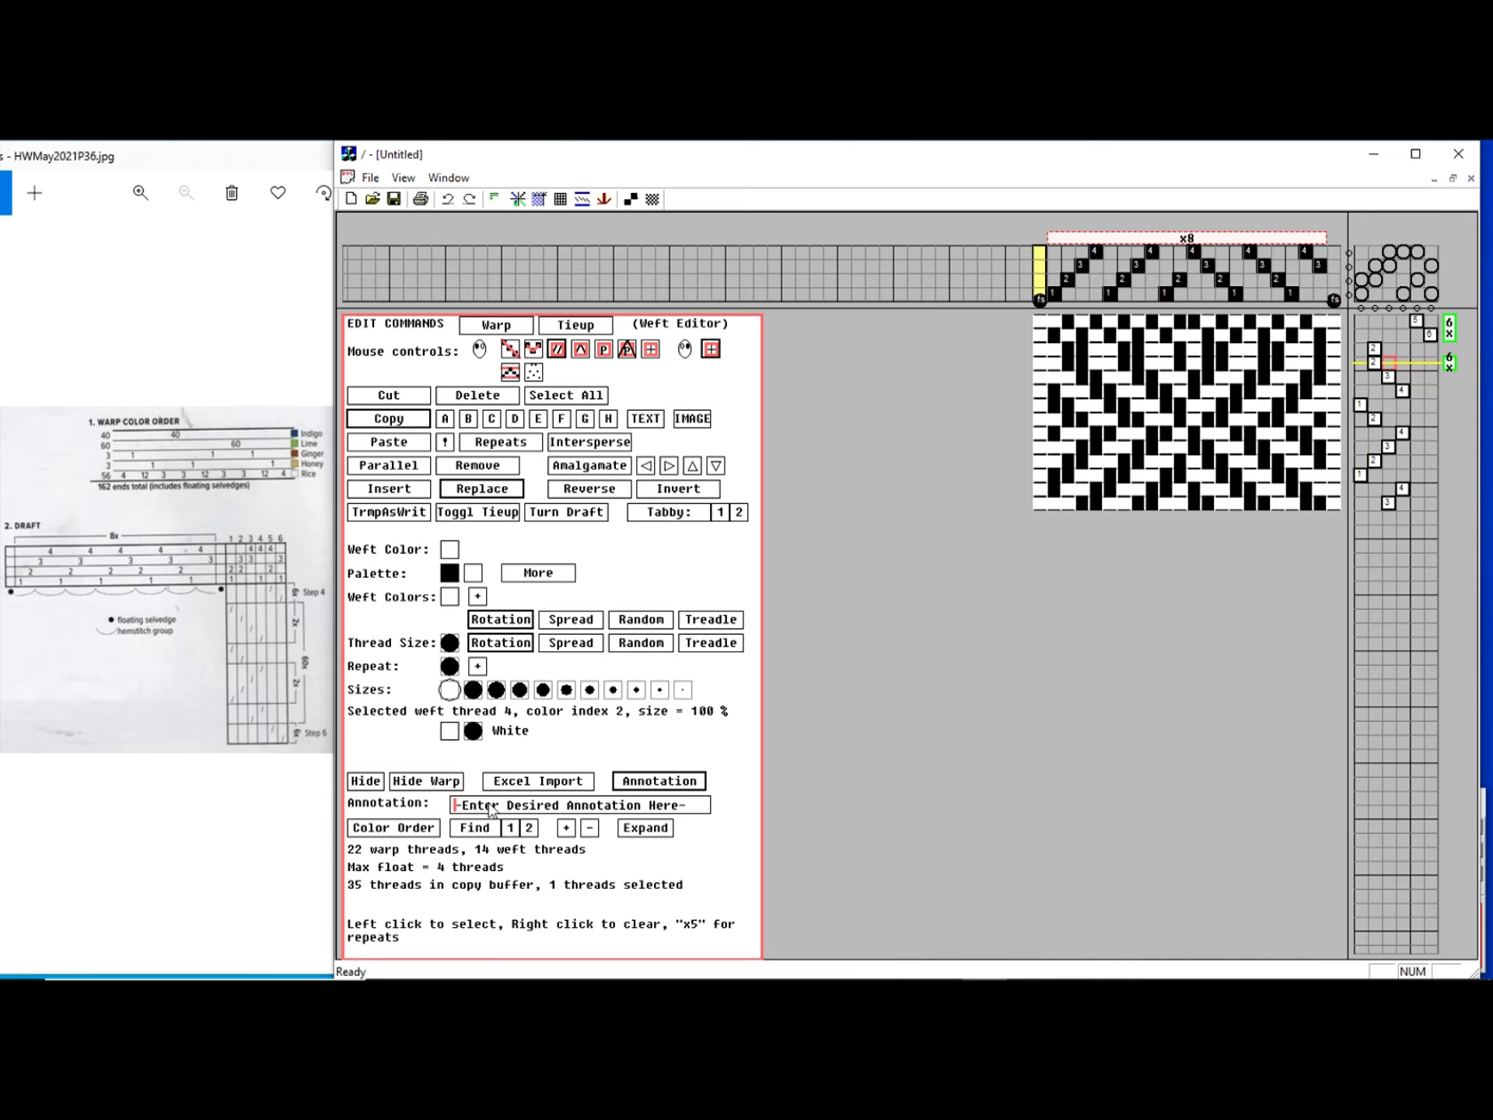
{"action": "type", "text": "x6"}
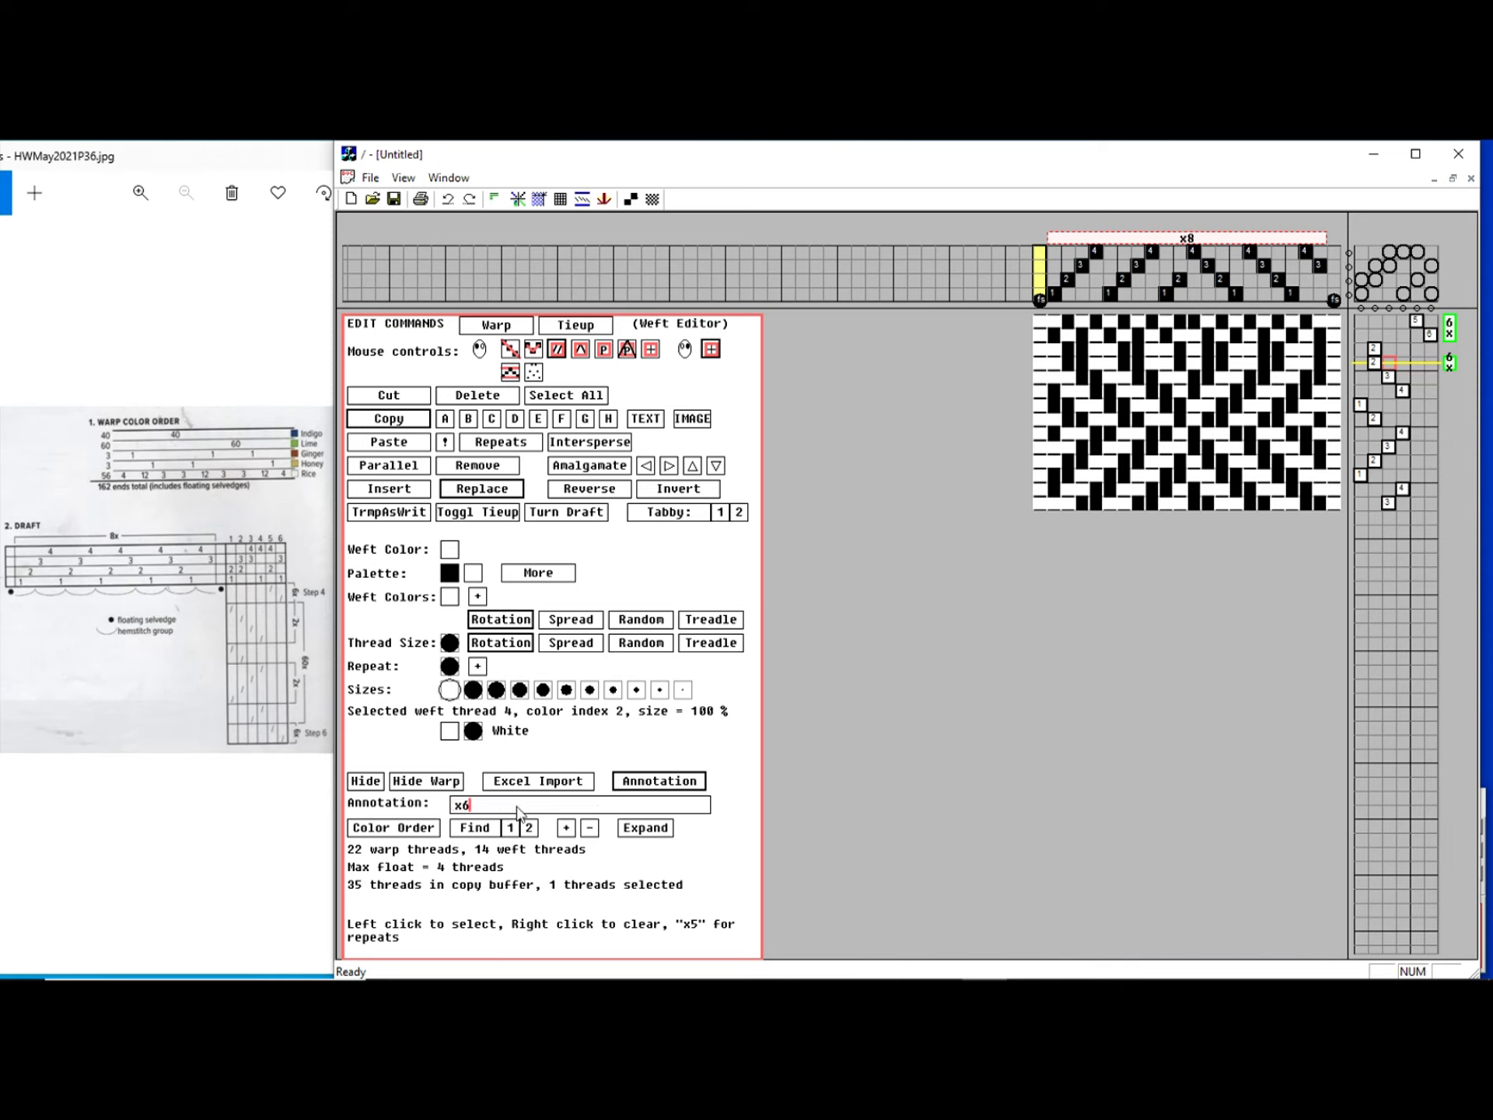
{"action": "left_click", "coordinate": [1449, 336]}
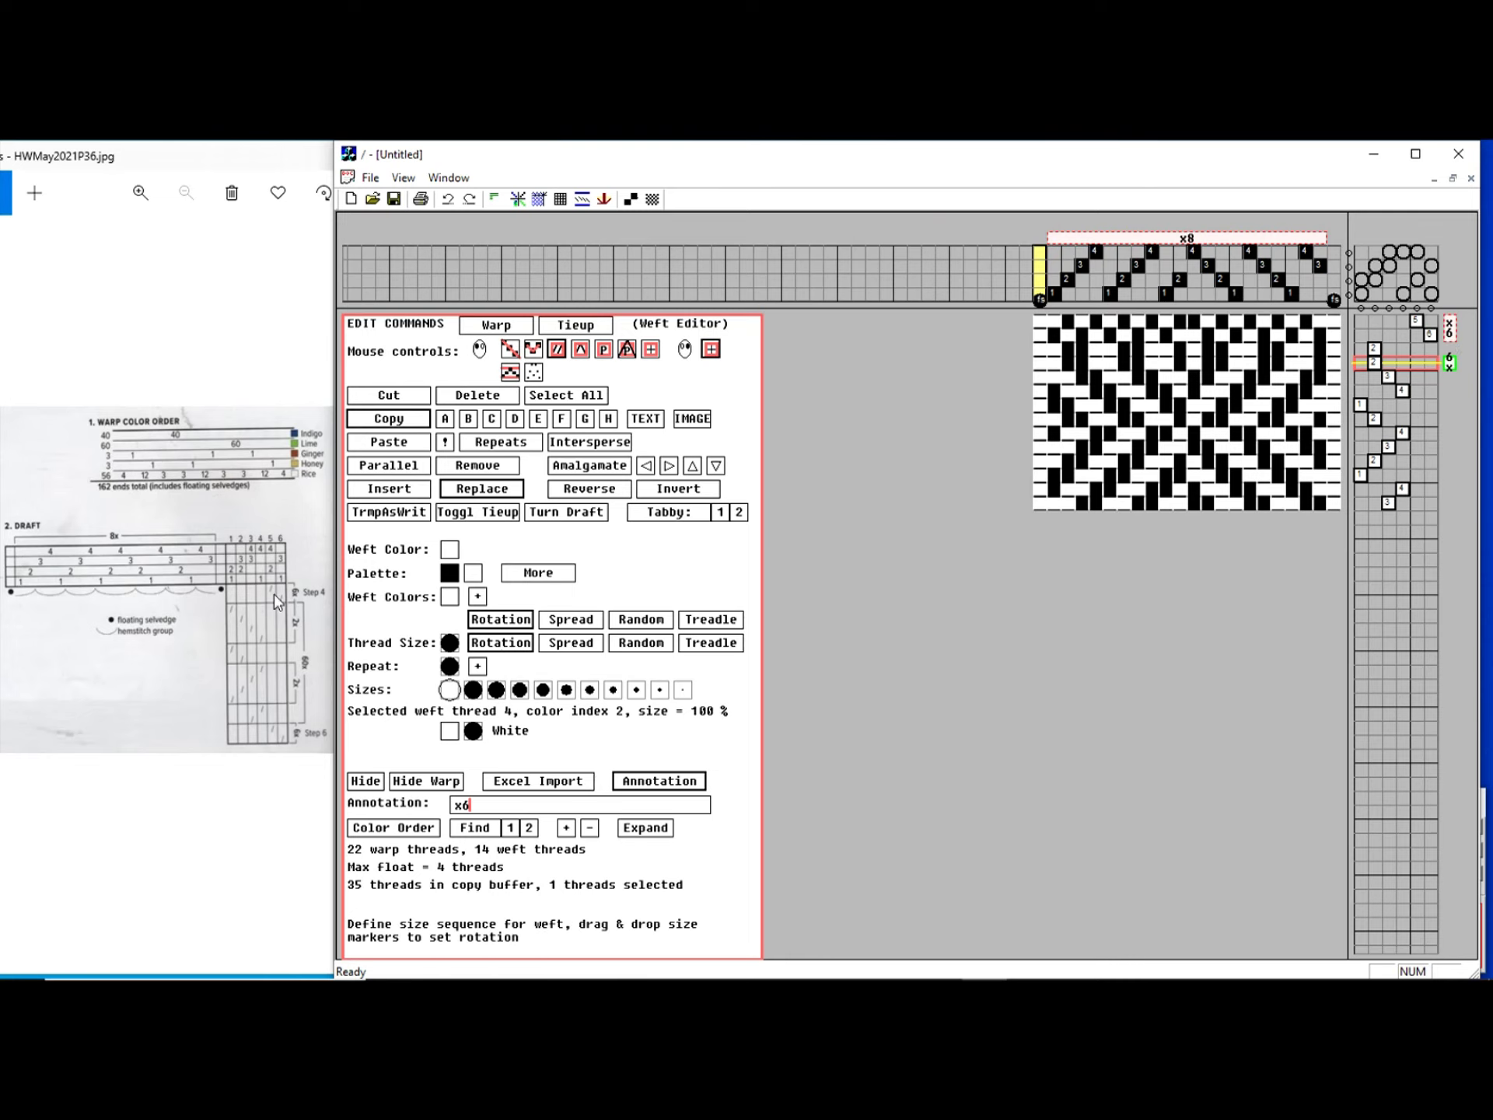
{"action": "right_click", "coordinate": [507, 809]}
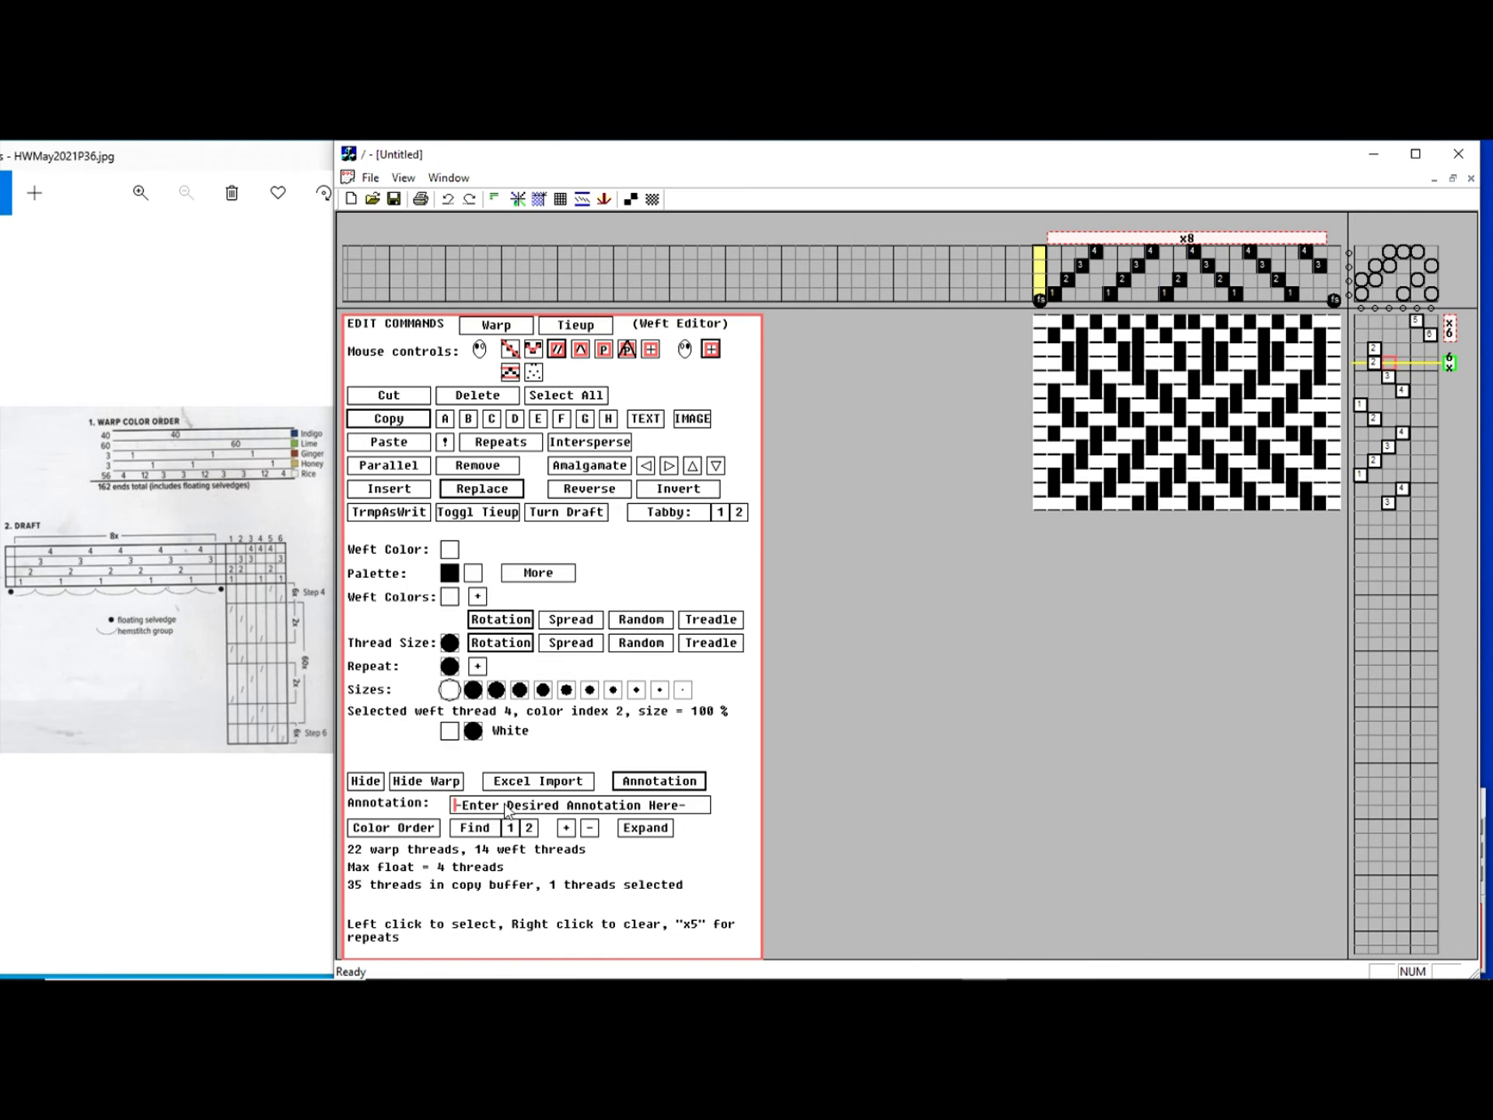
{"action": "type", "text": "x2"}
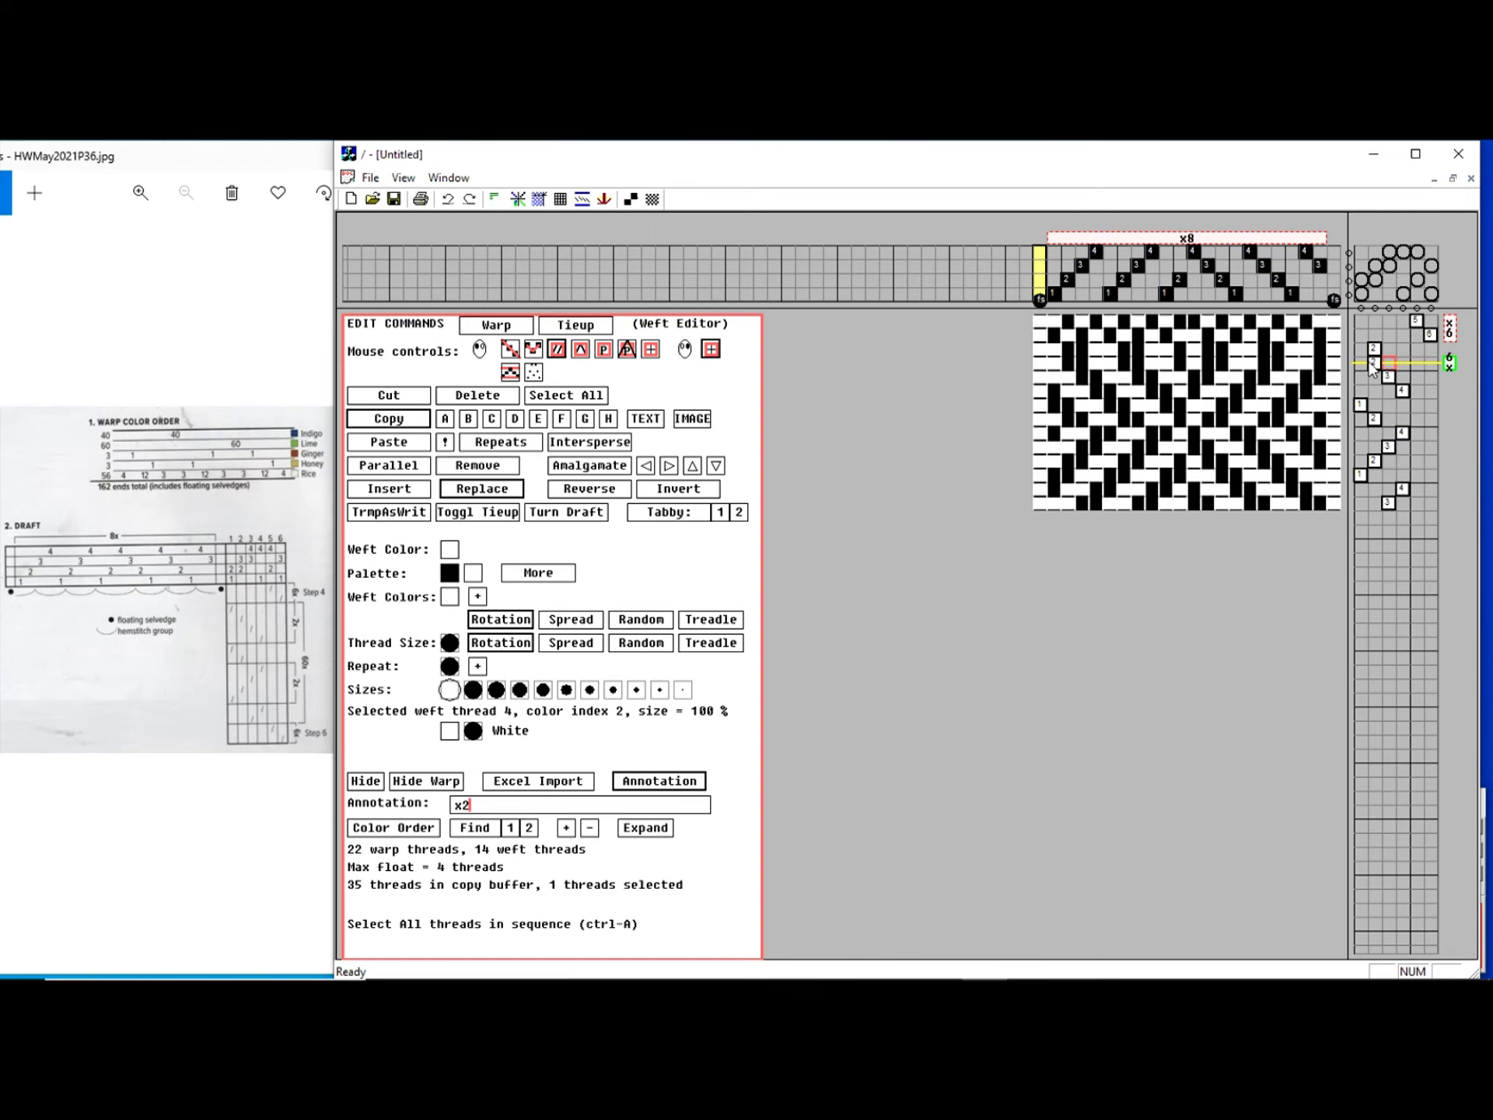
- Set pick 3 to treadle 1, mark the first four-pick block x2, and remove the stray 6x note
{"action": "left_click", "coordinate": [1360, 351]}
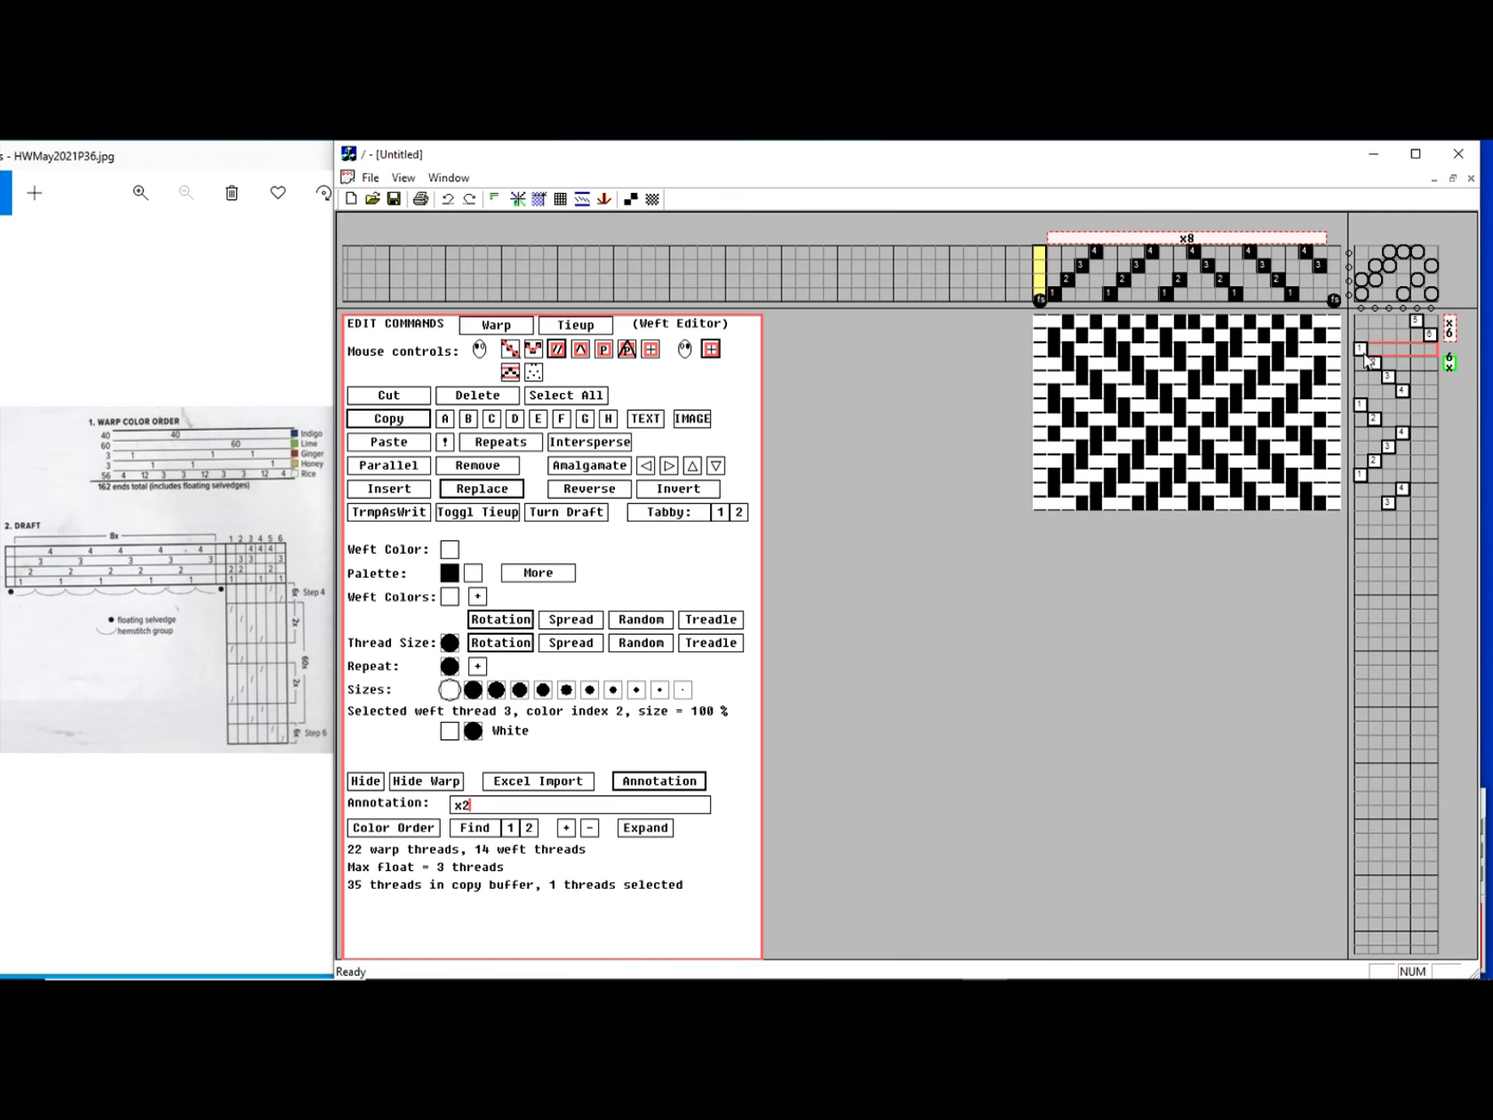
{"action": "left_click_drag", "start_coordinate": [1366, 359], "coordinate": [1370, 391]}
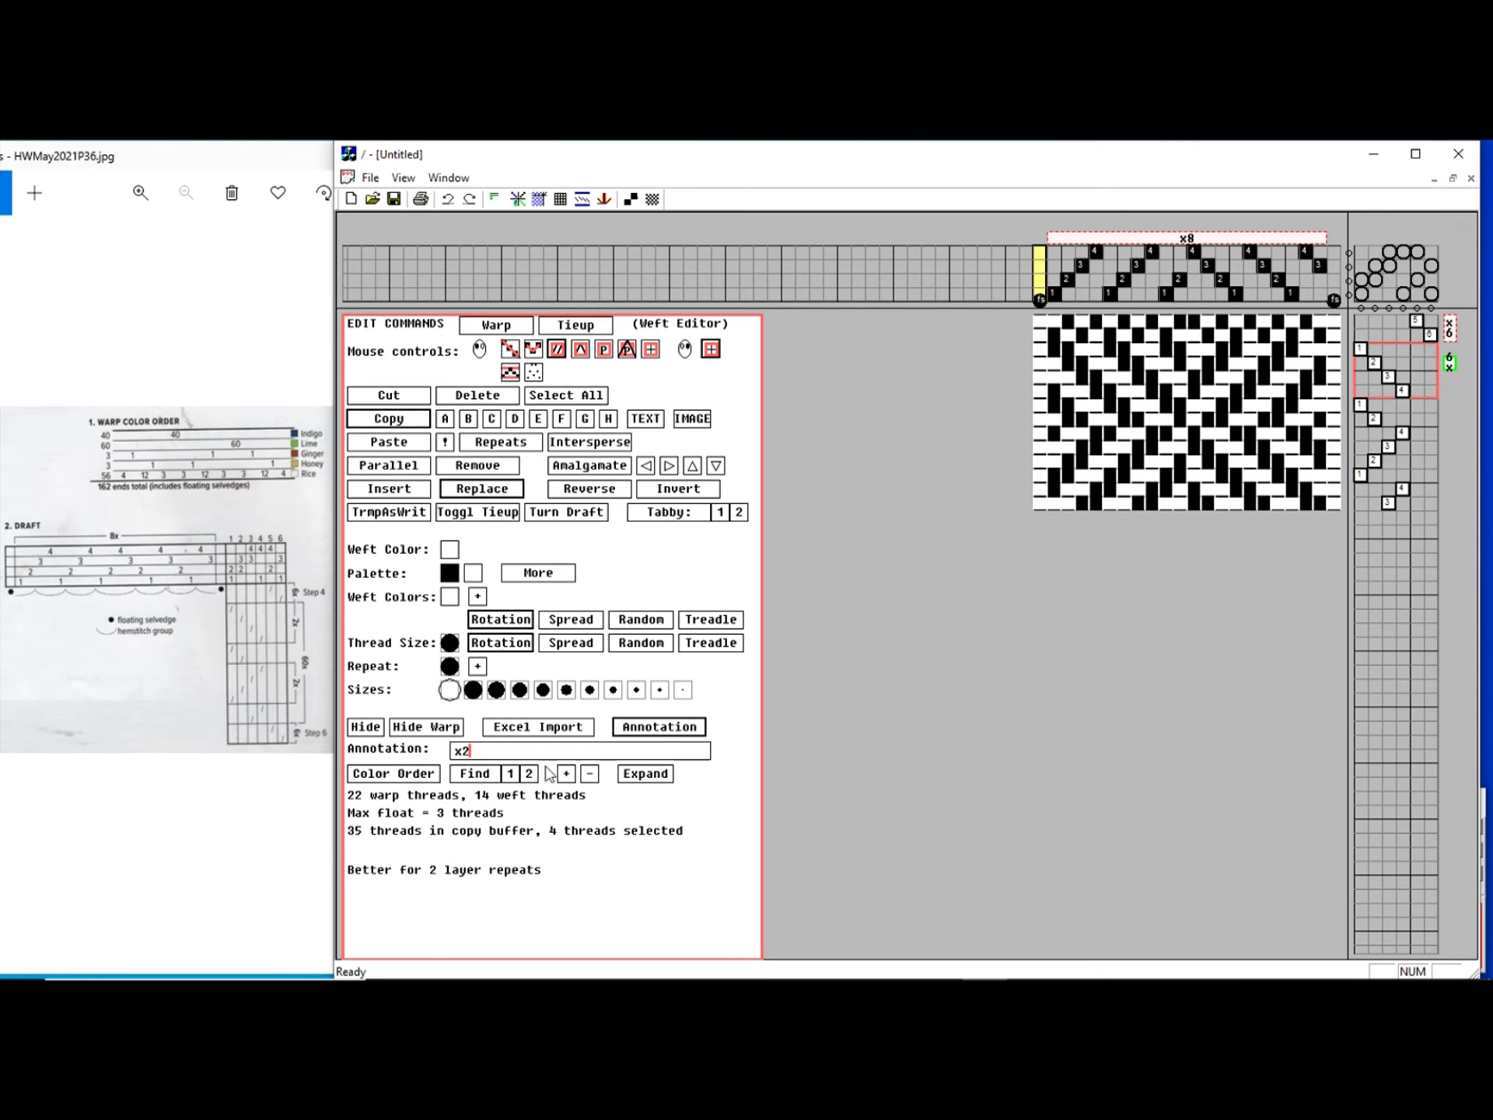
{"action": "left_click", "coordinate": [566, 774]}
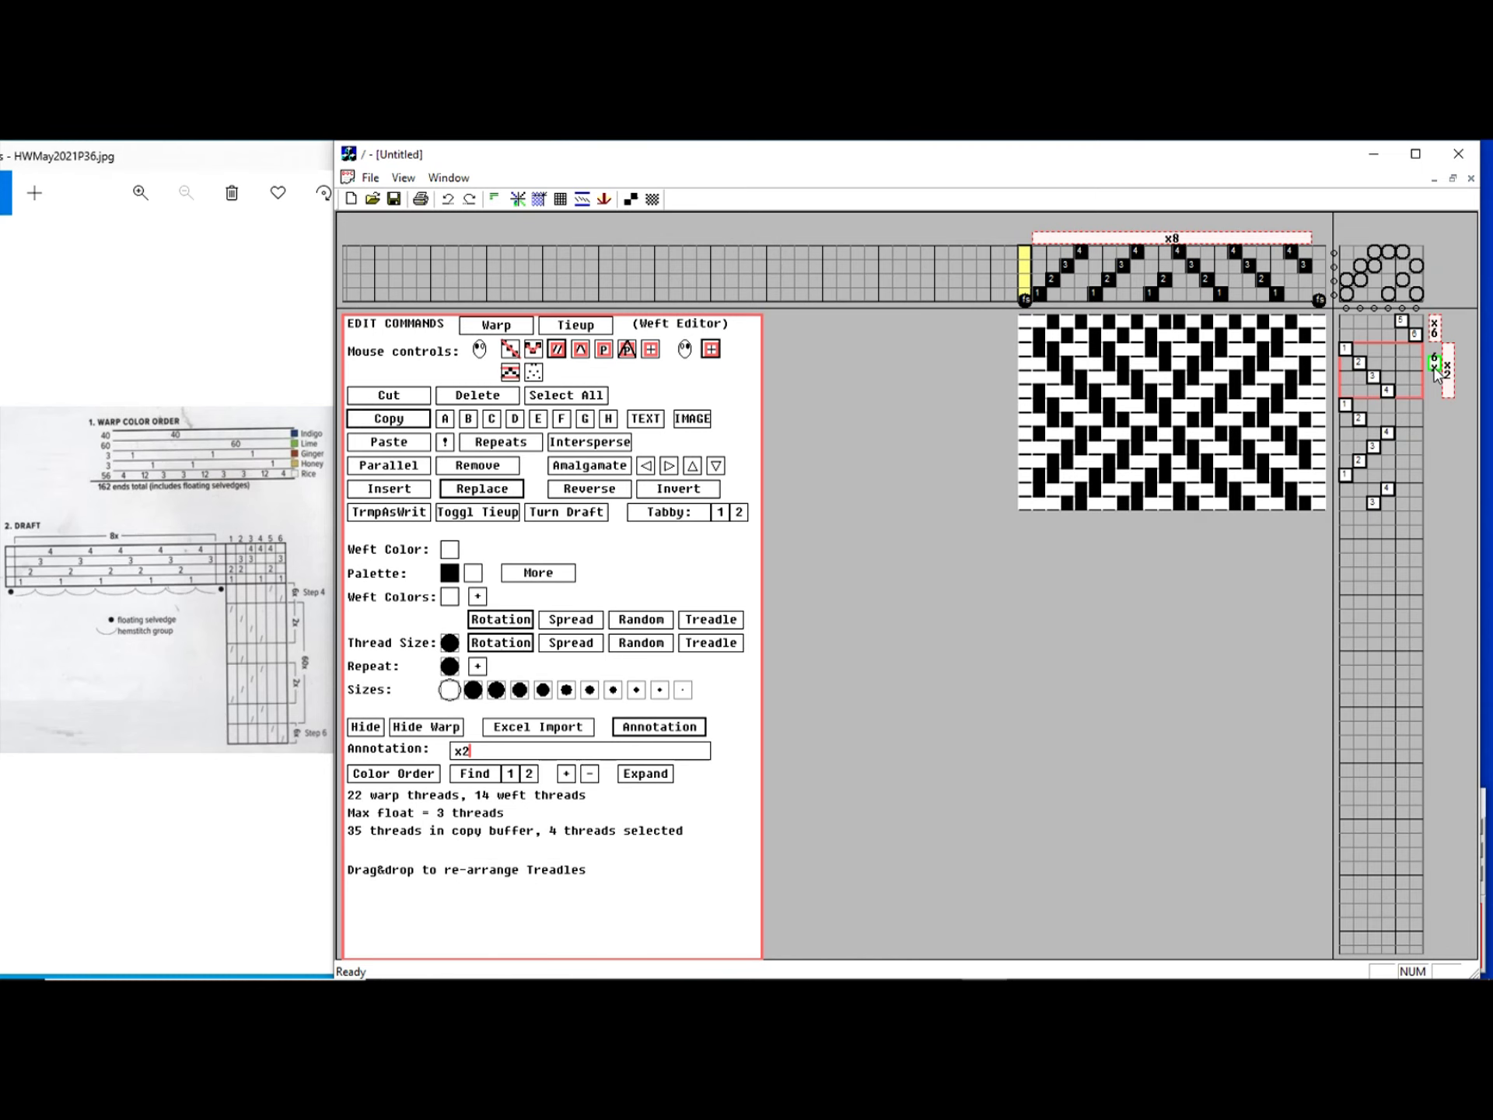
{"action": "left_click", "coordinate": [1437, 369]}
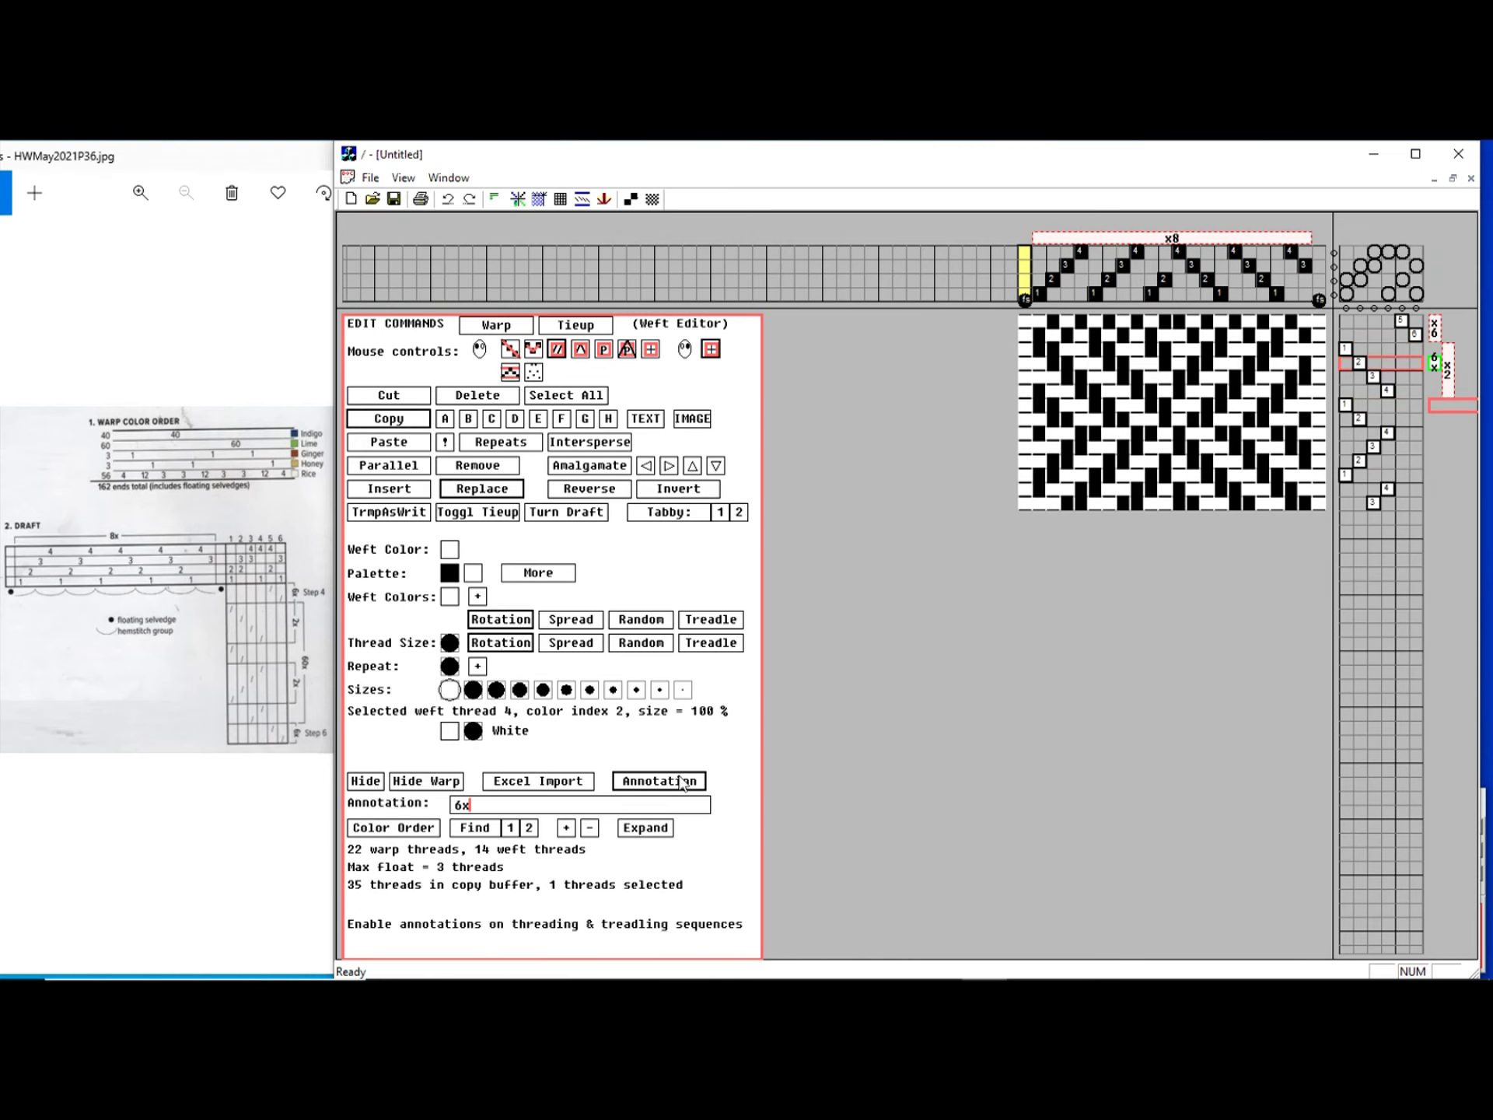
{"action": "left_click", "coordinate": [595, 832]}
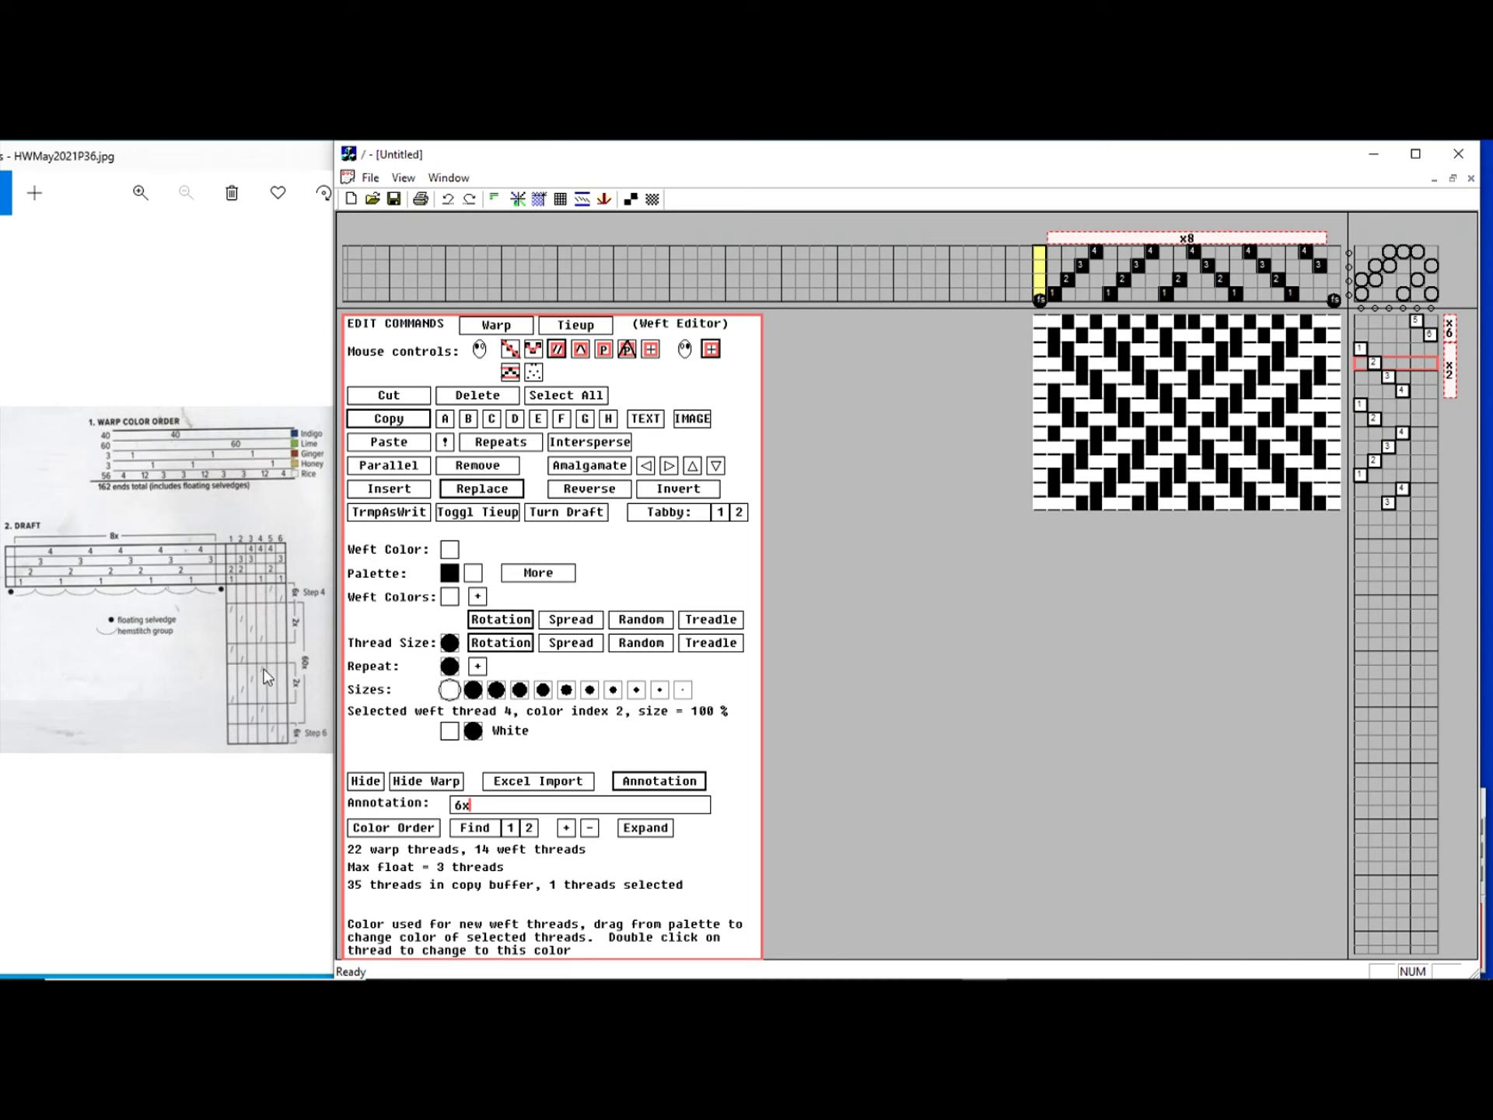
- Mark the second four-pick block x2 and add a new pick on treadle 5 at the end
{"action": "left_click_drag", "start_coordinate": [1418, 475], "coordinate": [1402, 432]}
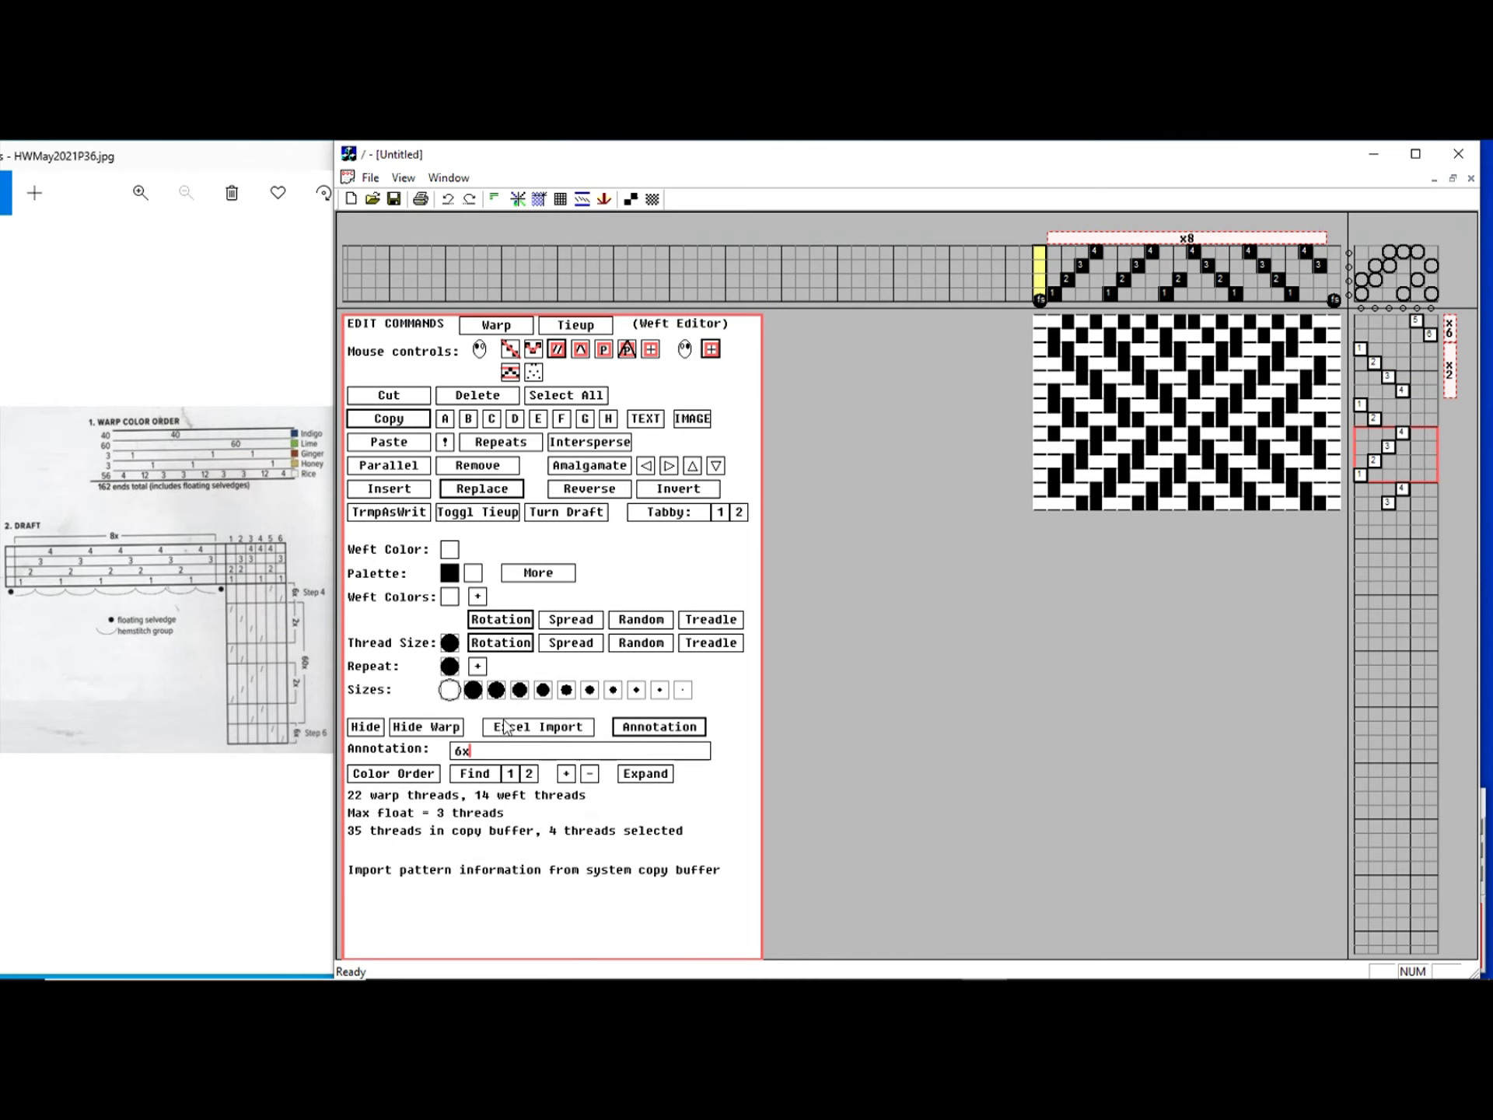
{"action": "left_click", "coordinate": [482, 753]}
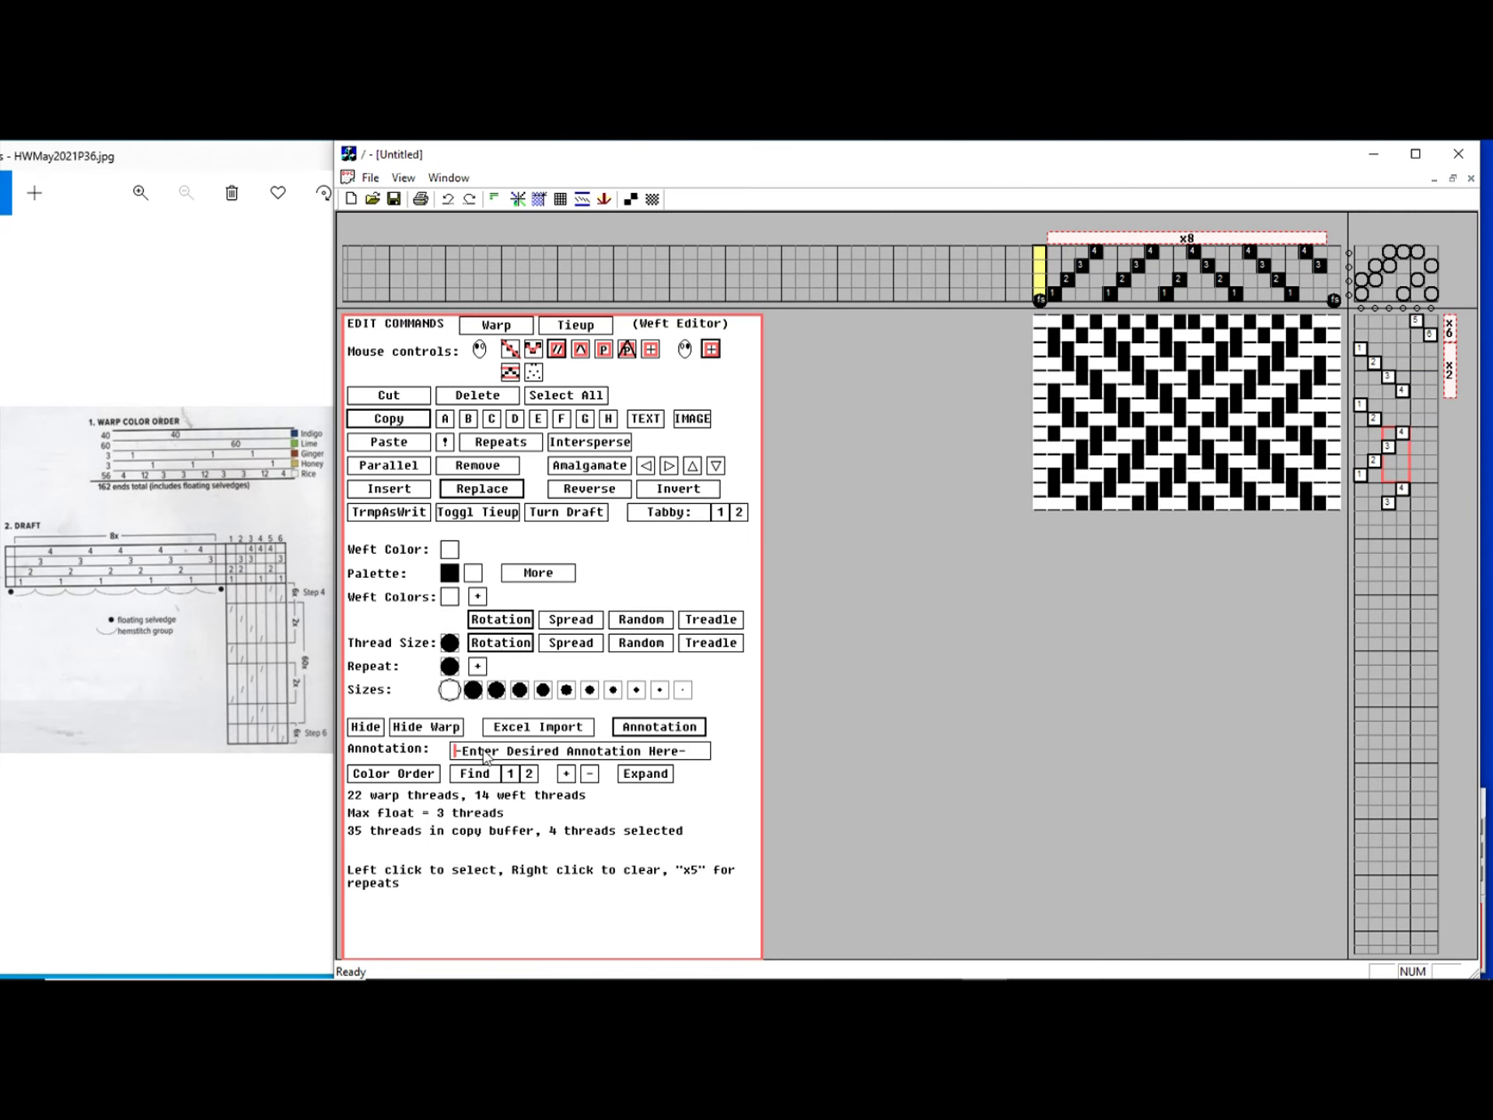
{"action": "type", "text": "x2"}
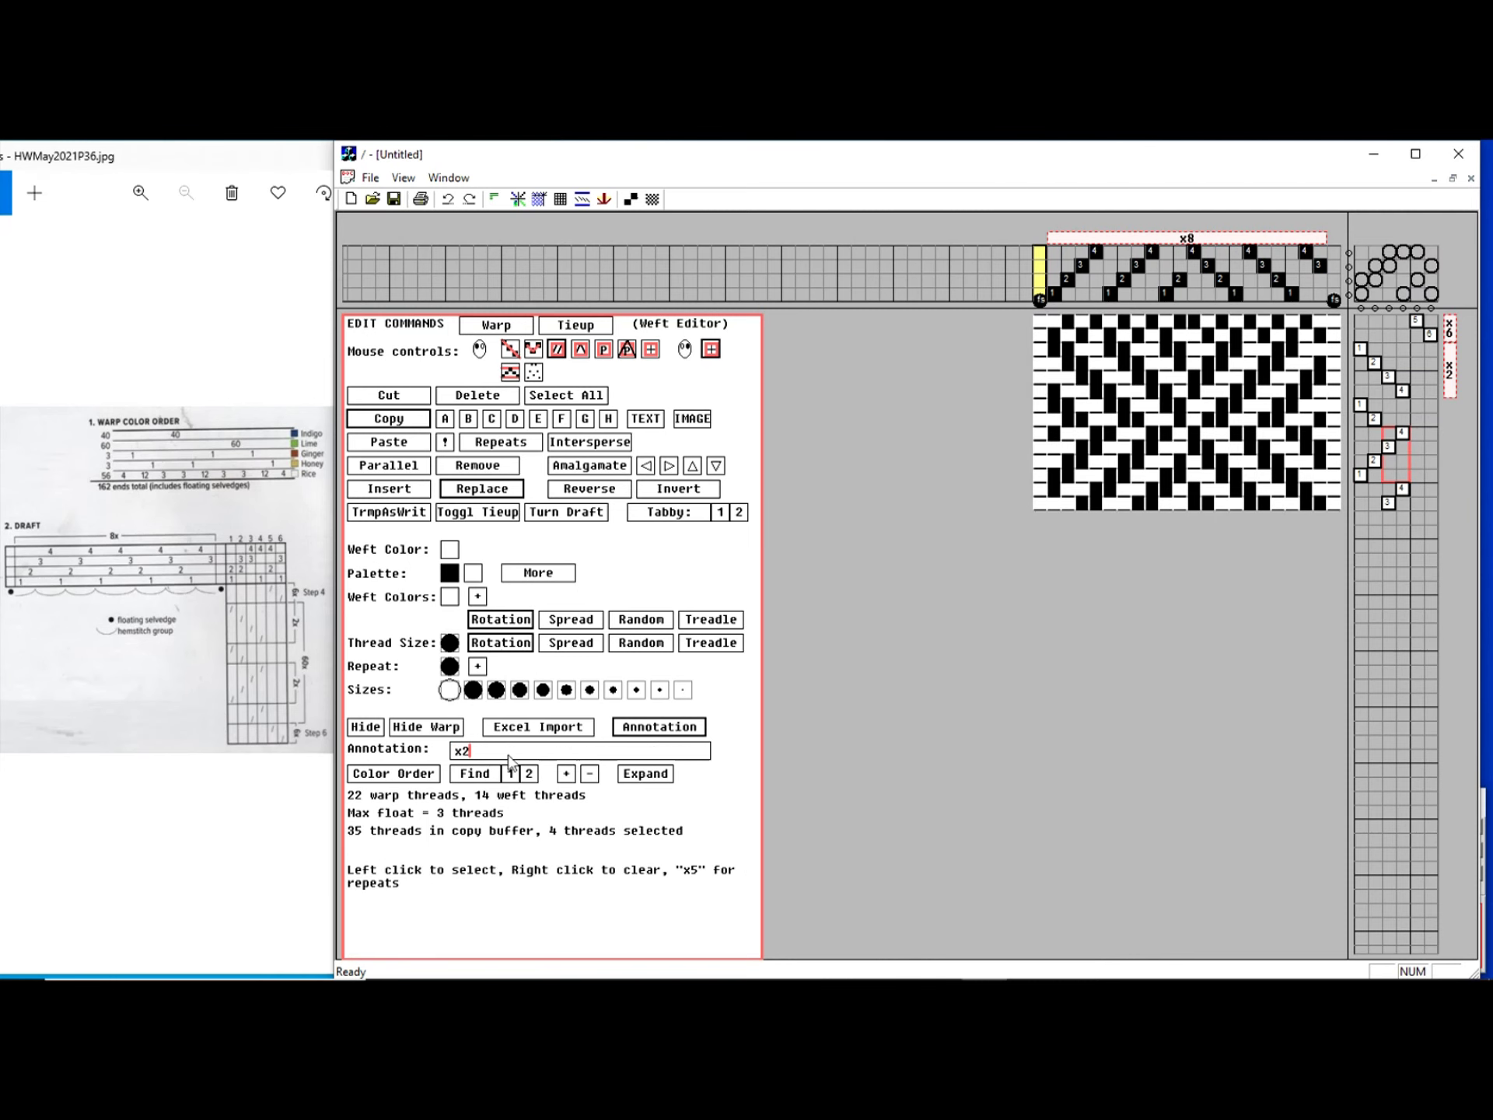
{"action": "left_click", "coordinate": [567, 775]}
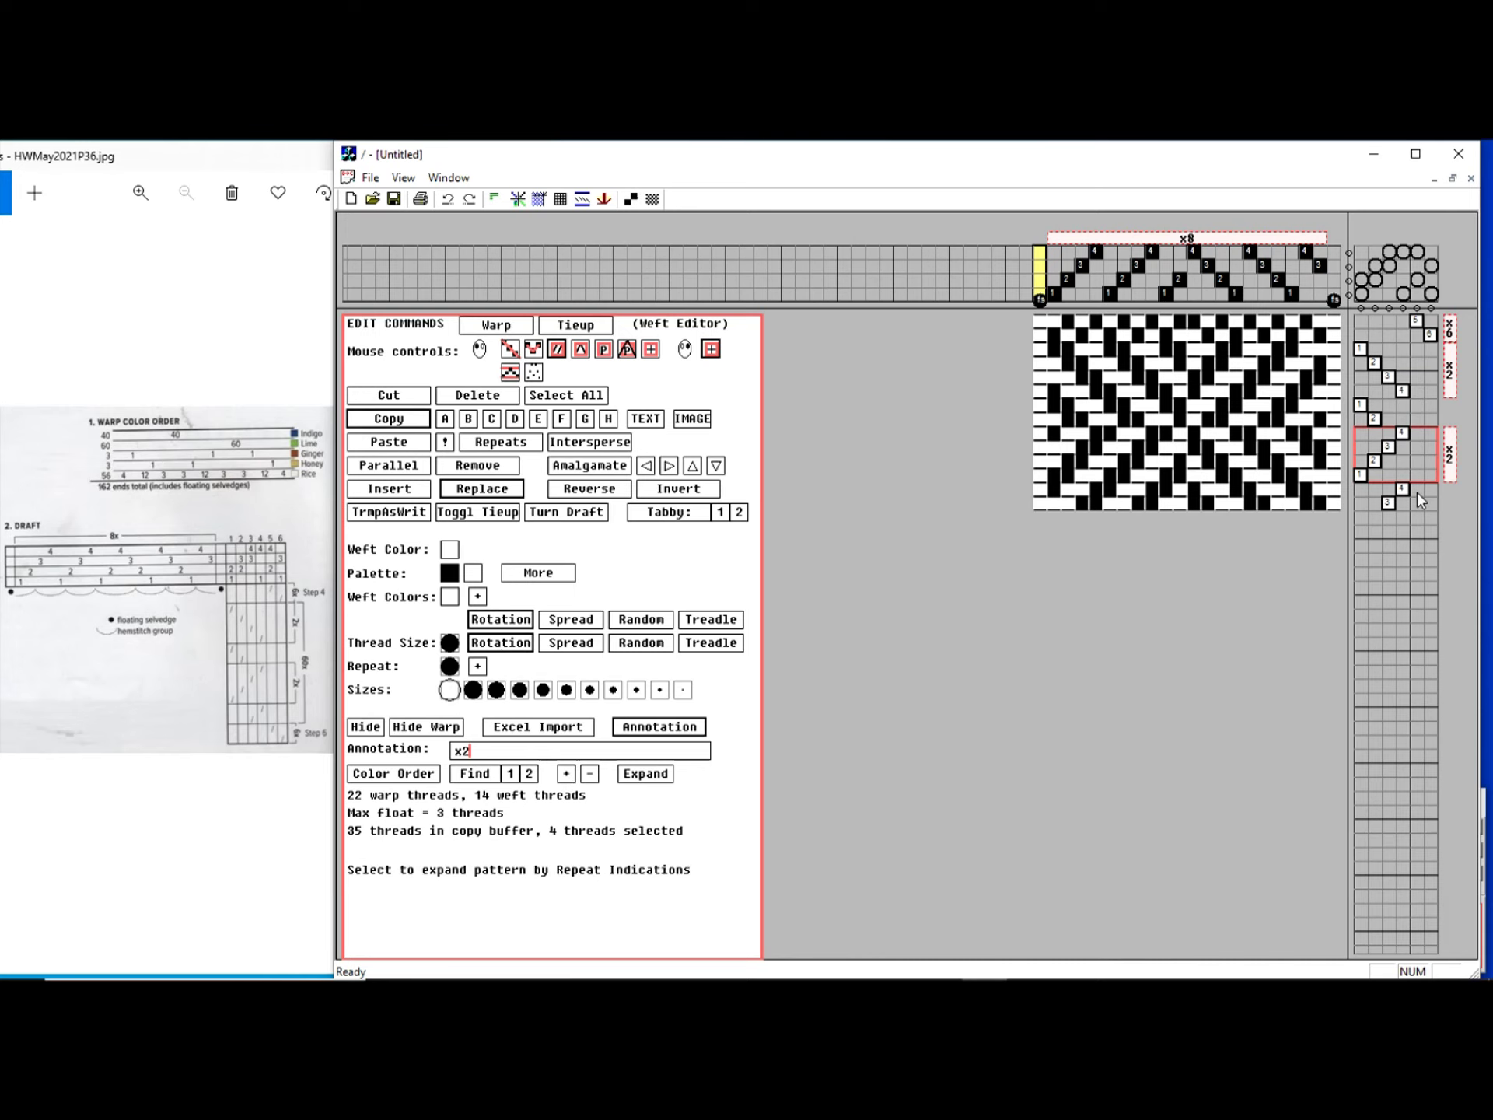
{"action": "left_click_drag", "start_coordinate": [1420, 488], "coordinate": [1419, 513]}
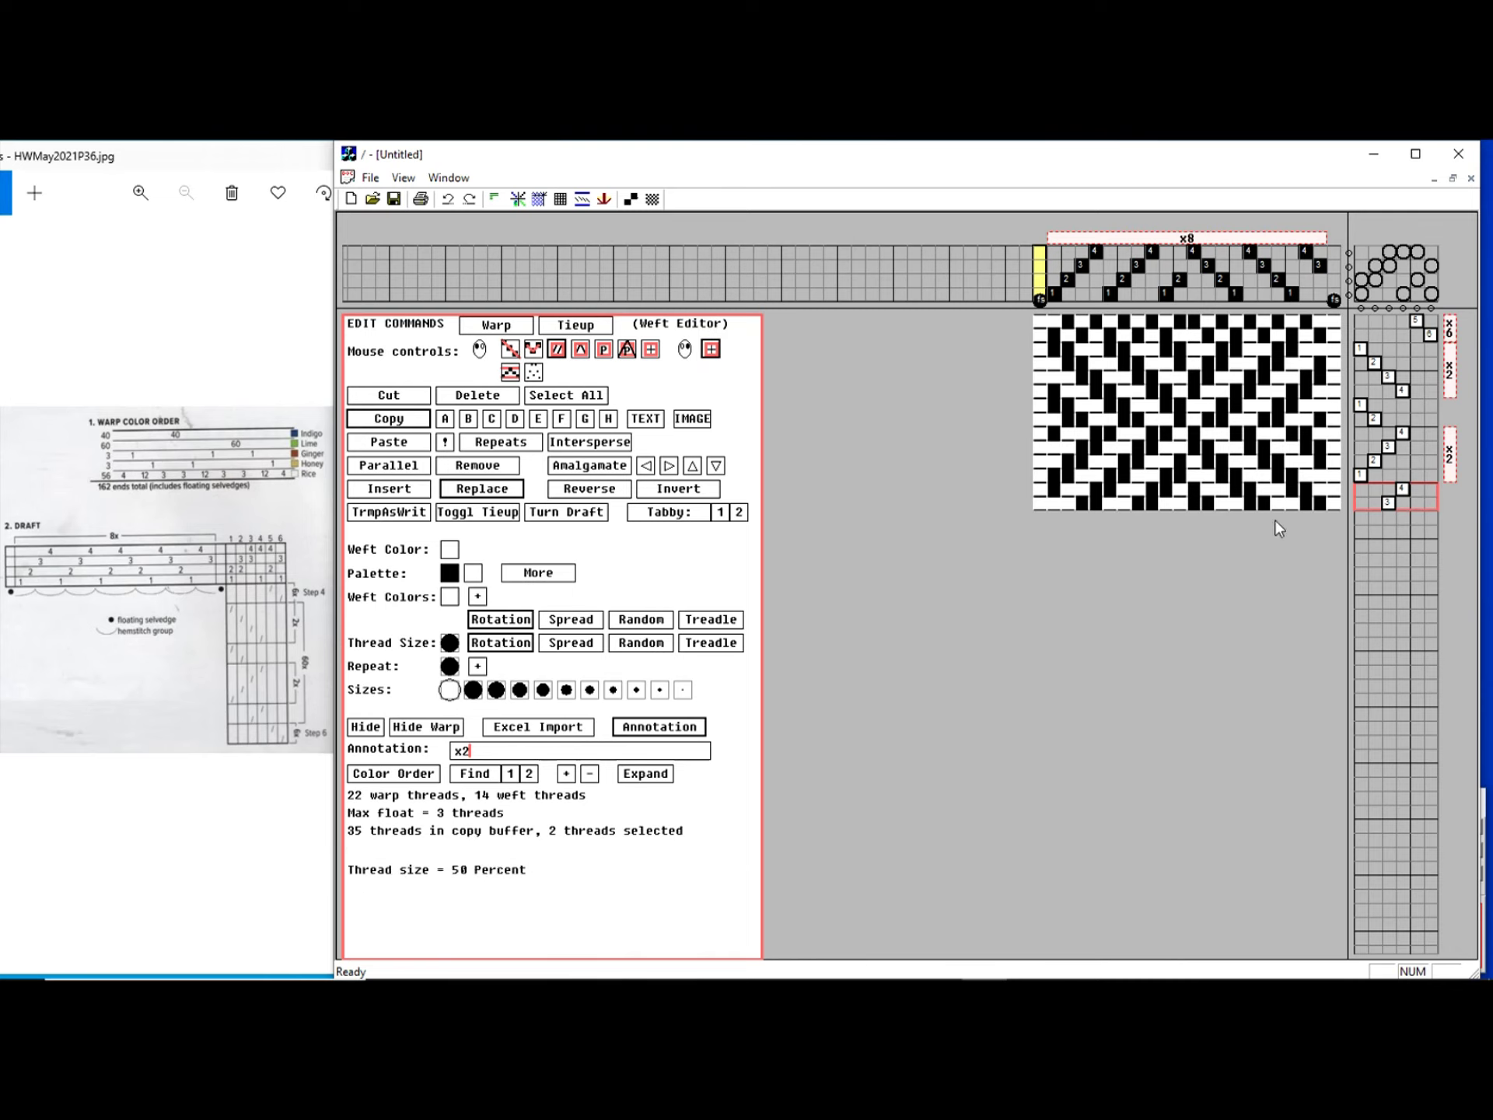
{"action": "left_click", "coordinate": [1416, 517]}
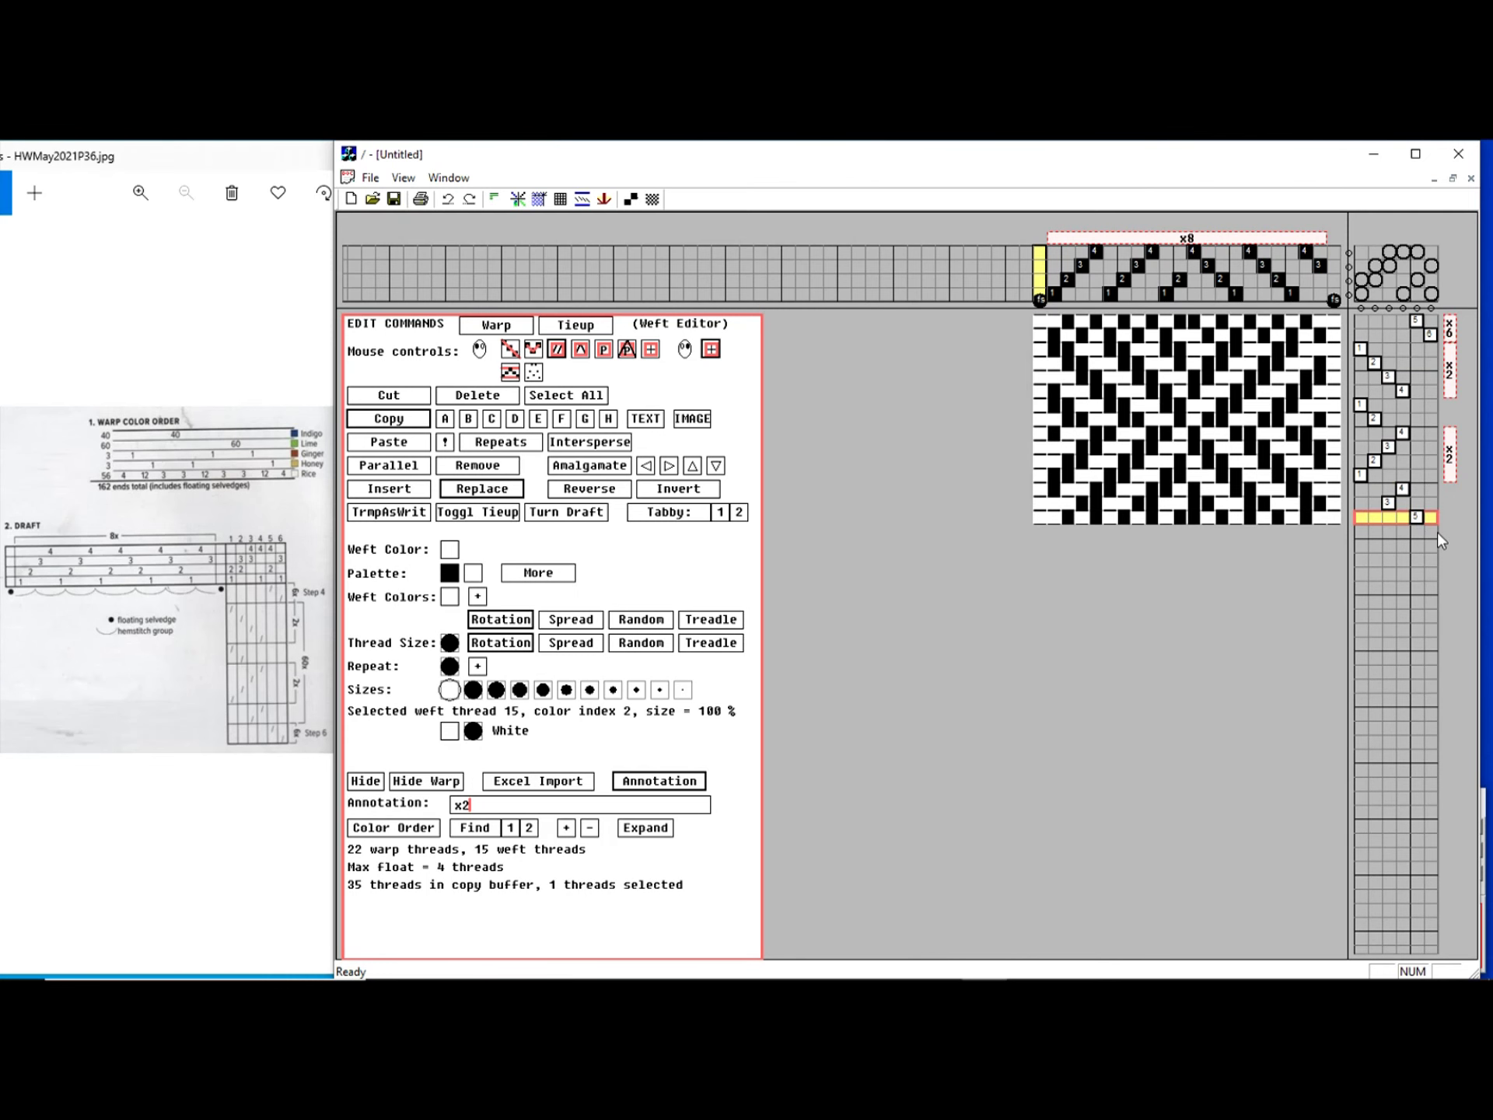
- Add a closing pick on treadle 6 and mark the two closing picks x6
{"action": "left_click", "coordinate": [1429, 531]}
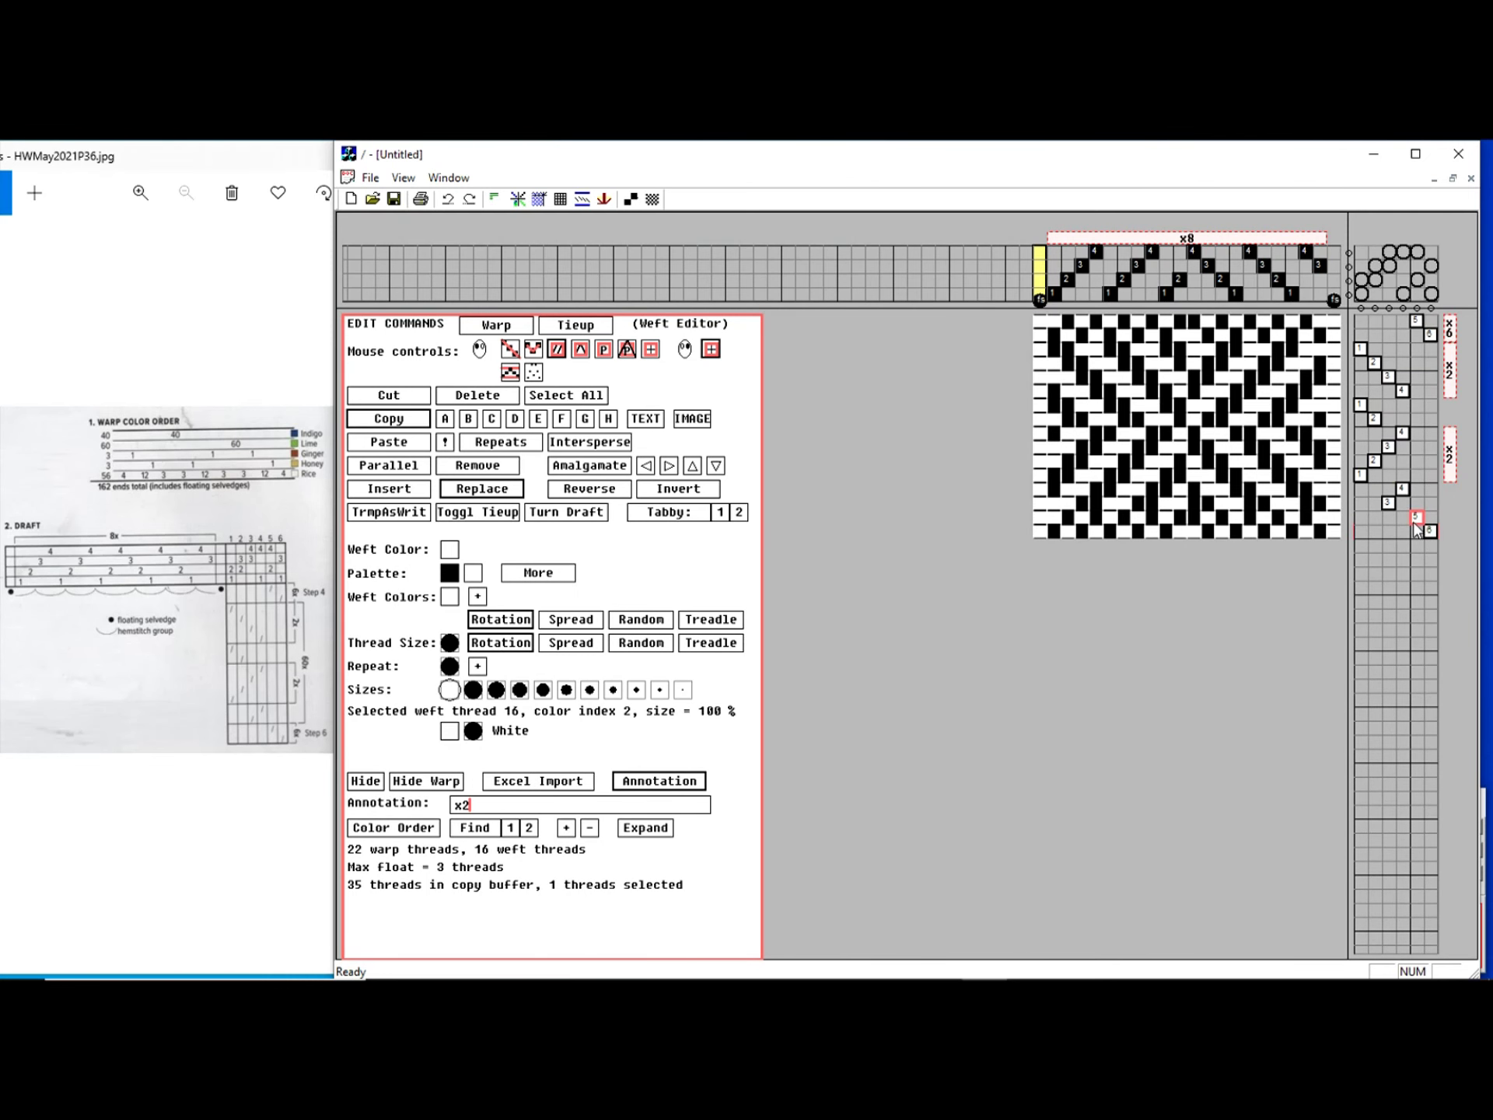
{"action": "left_click_drag", "start_coordinate": [1416, 529], "coordinate": [1421, 519]}
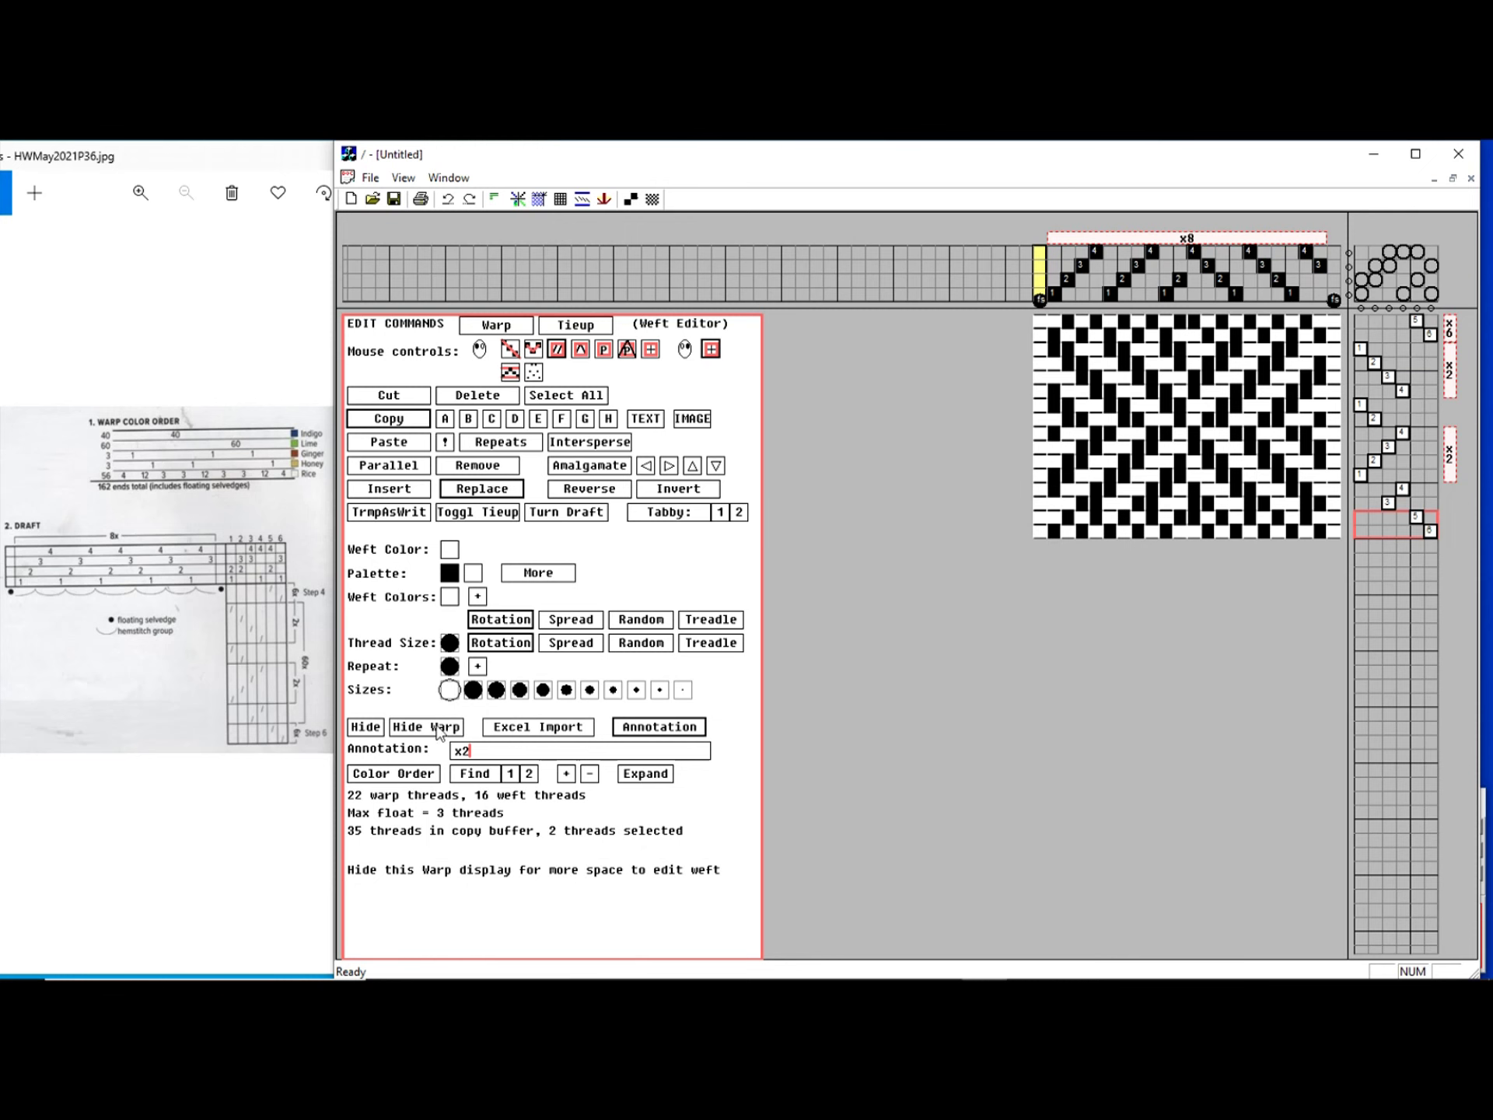
{"action": "left_click", "coordinate": [473, 754]}
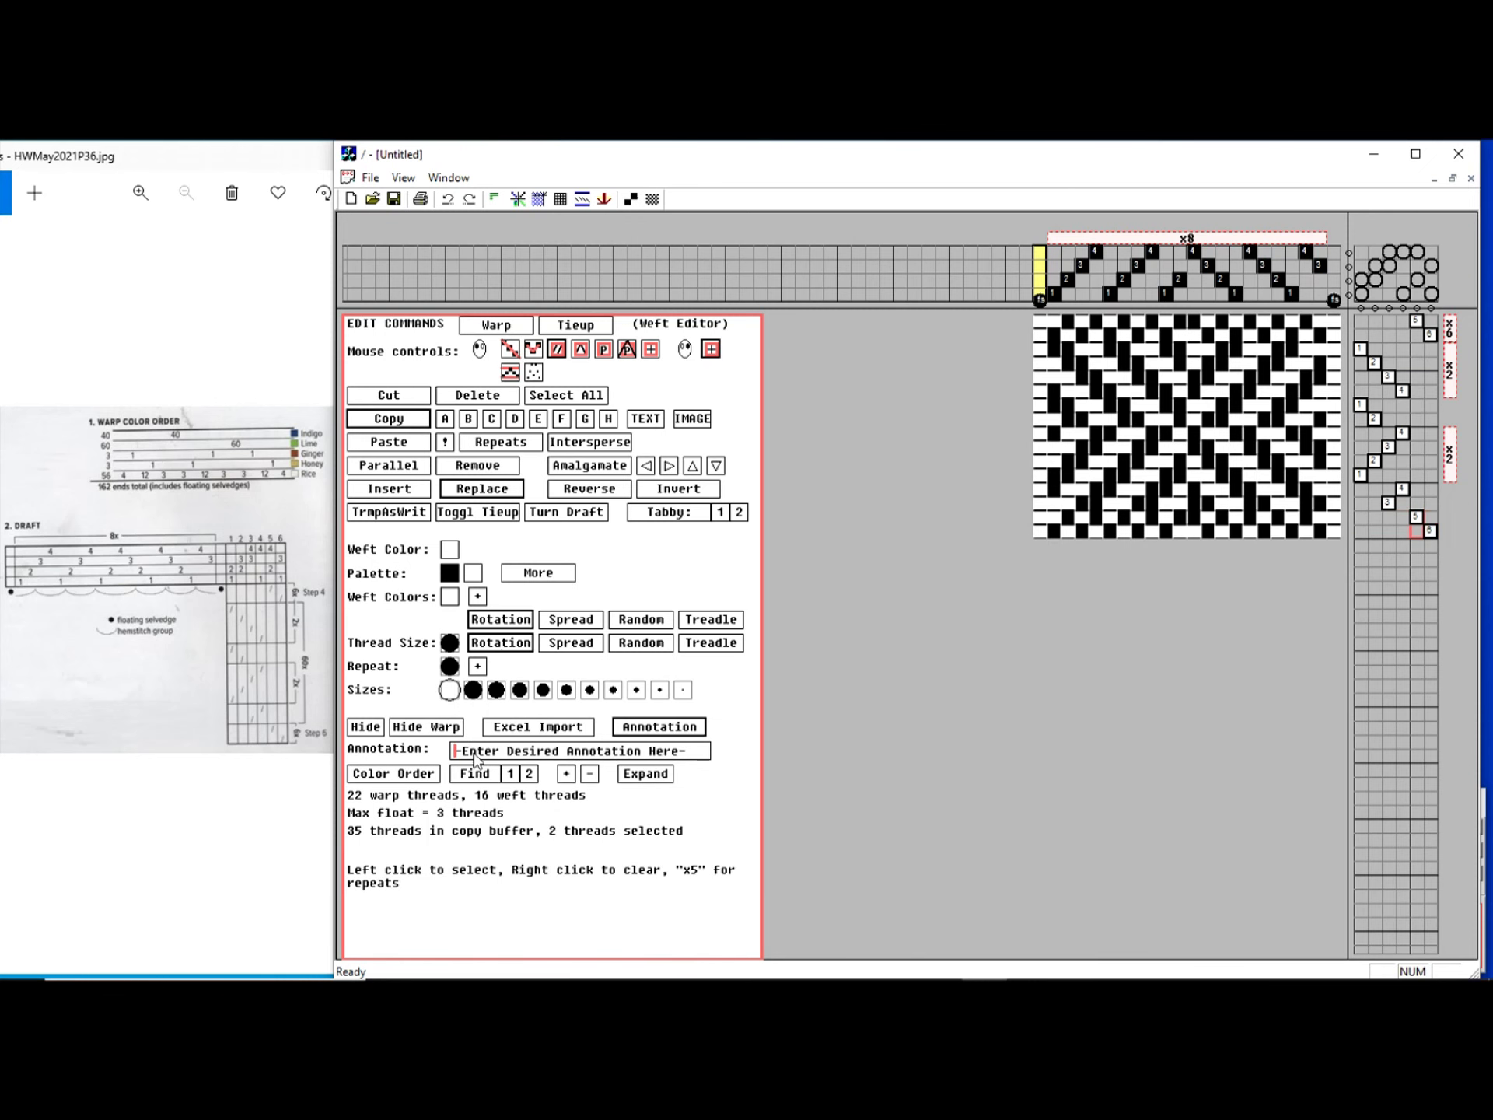
{"action": "type", "text": "x6"}
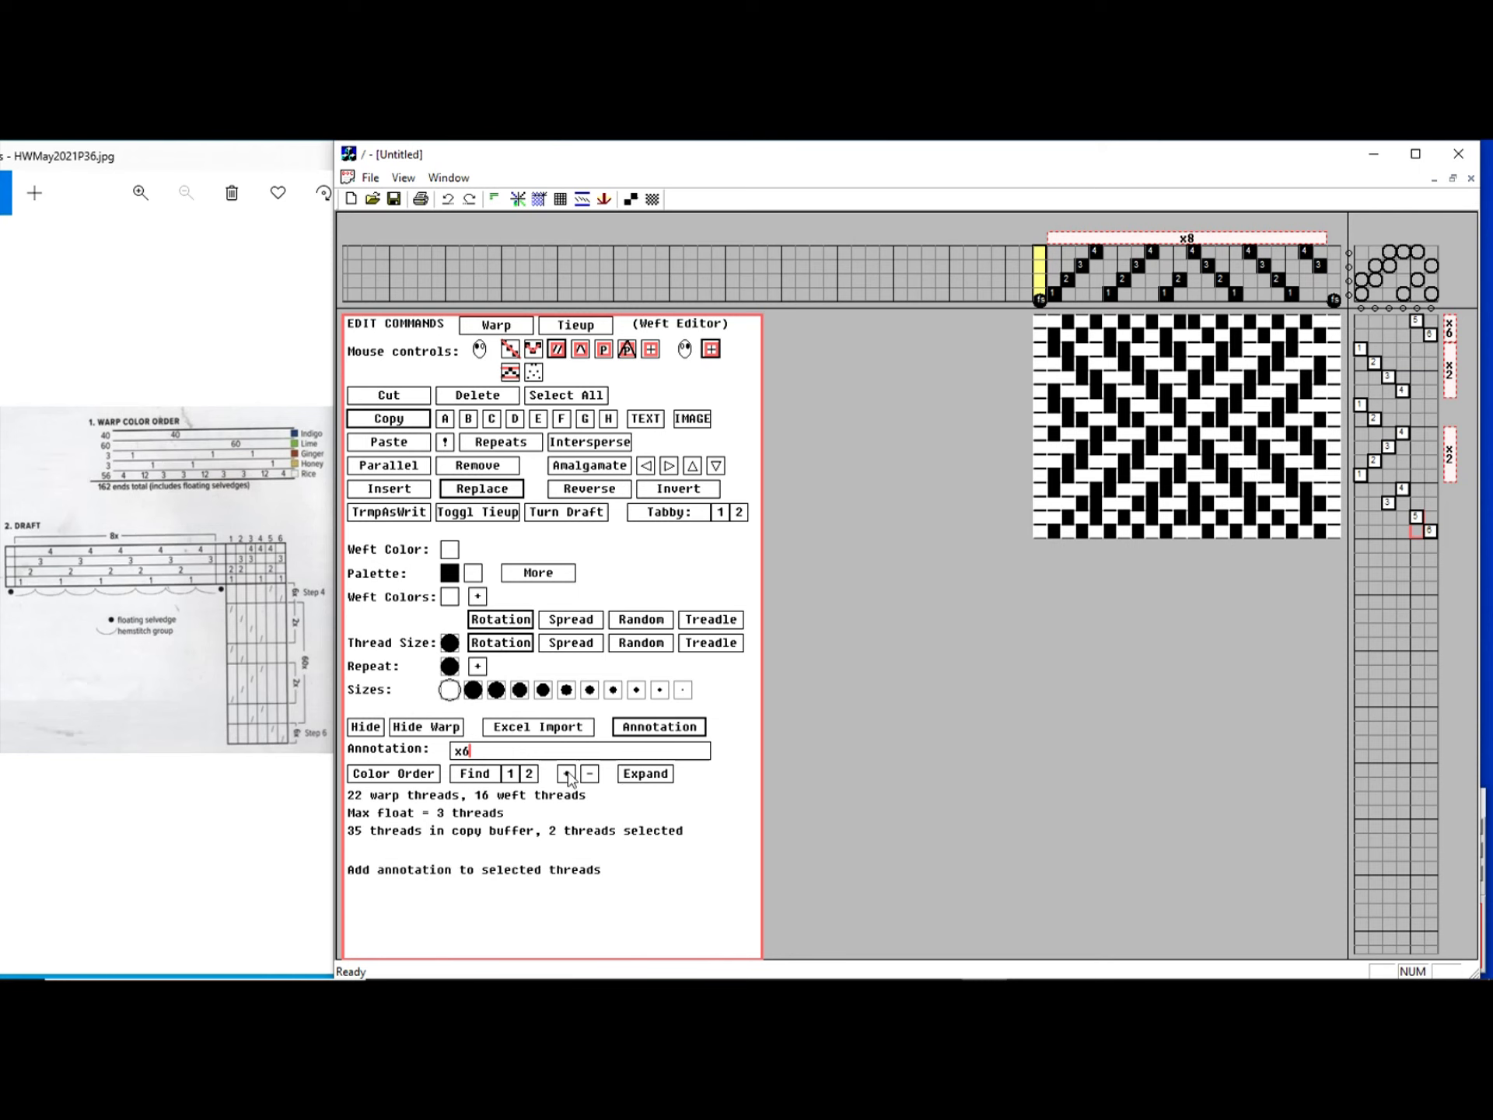
{"action": "left_click", "coordinate": [567, 772]}
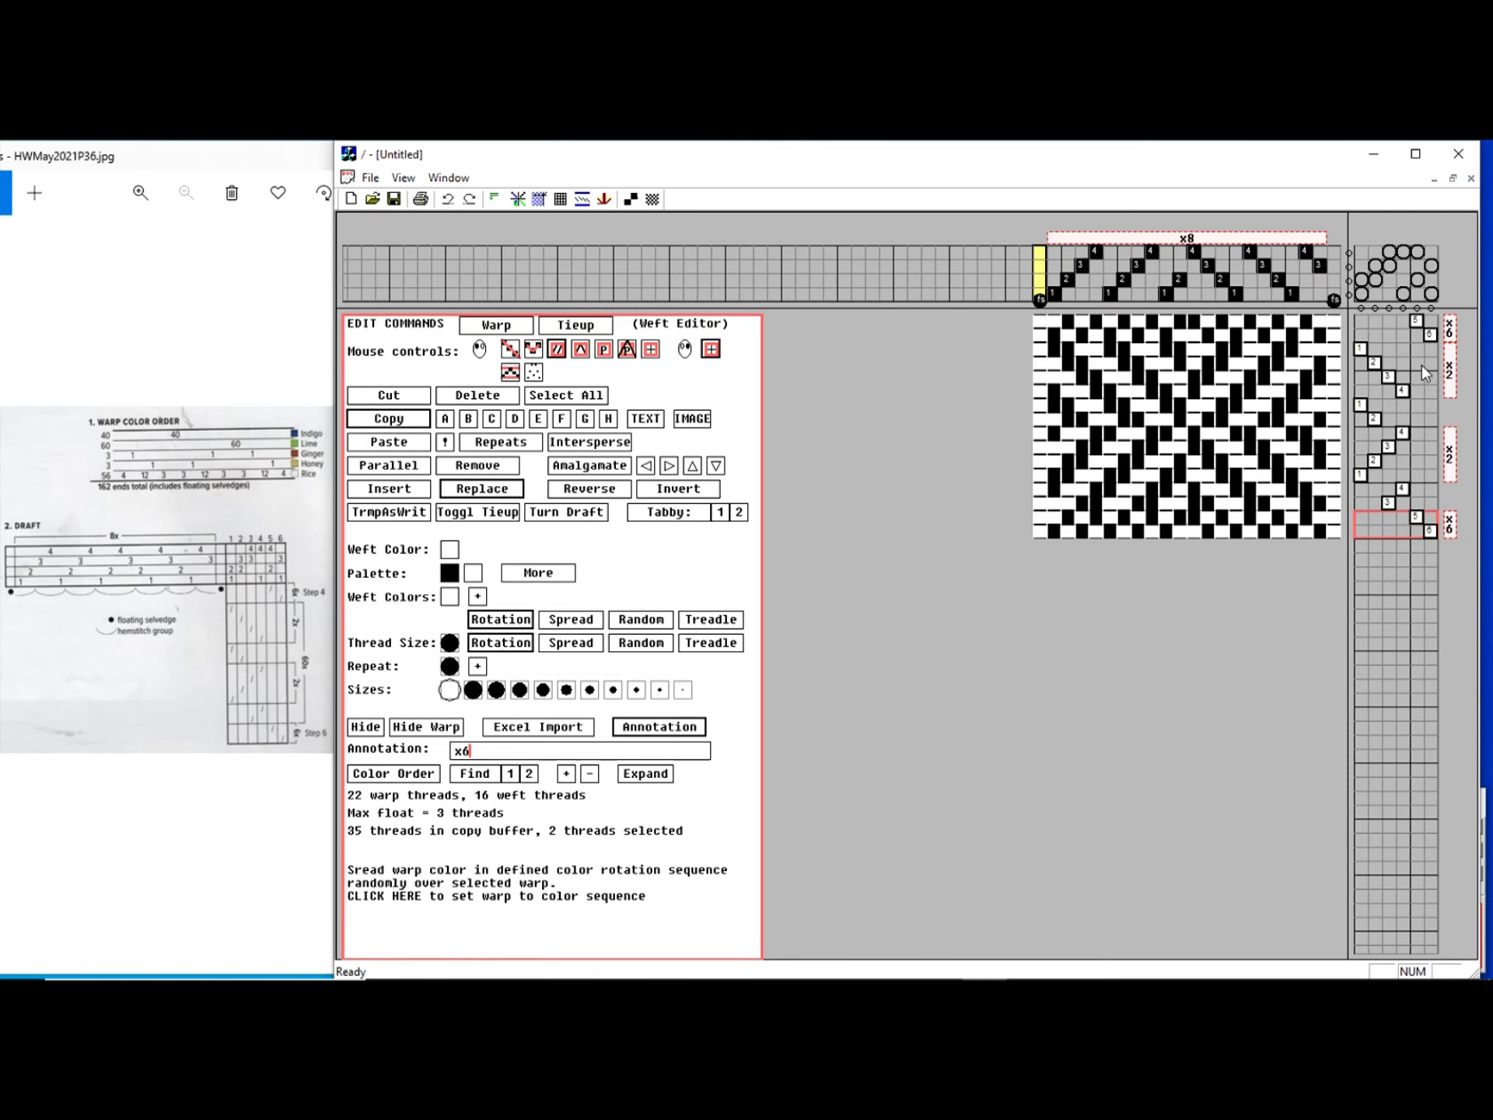
- Mark the twelve-pick middle section of the treadling to repeat x60
{"action": "left_click_drag", "start_coordinate": [1411, 354], "coordinate": [1405, 509]}
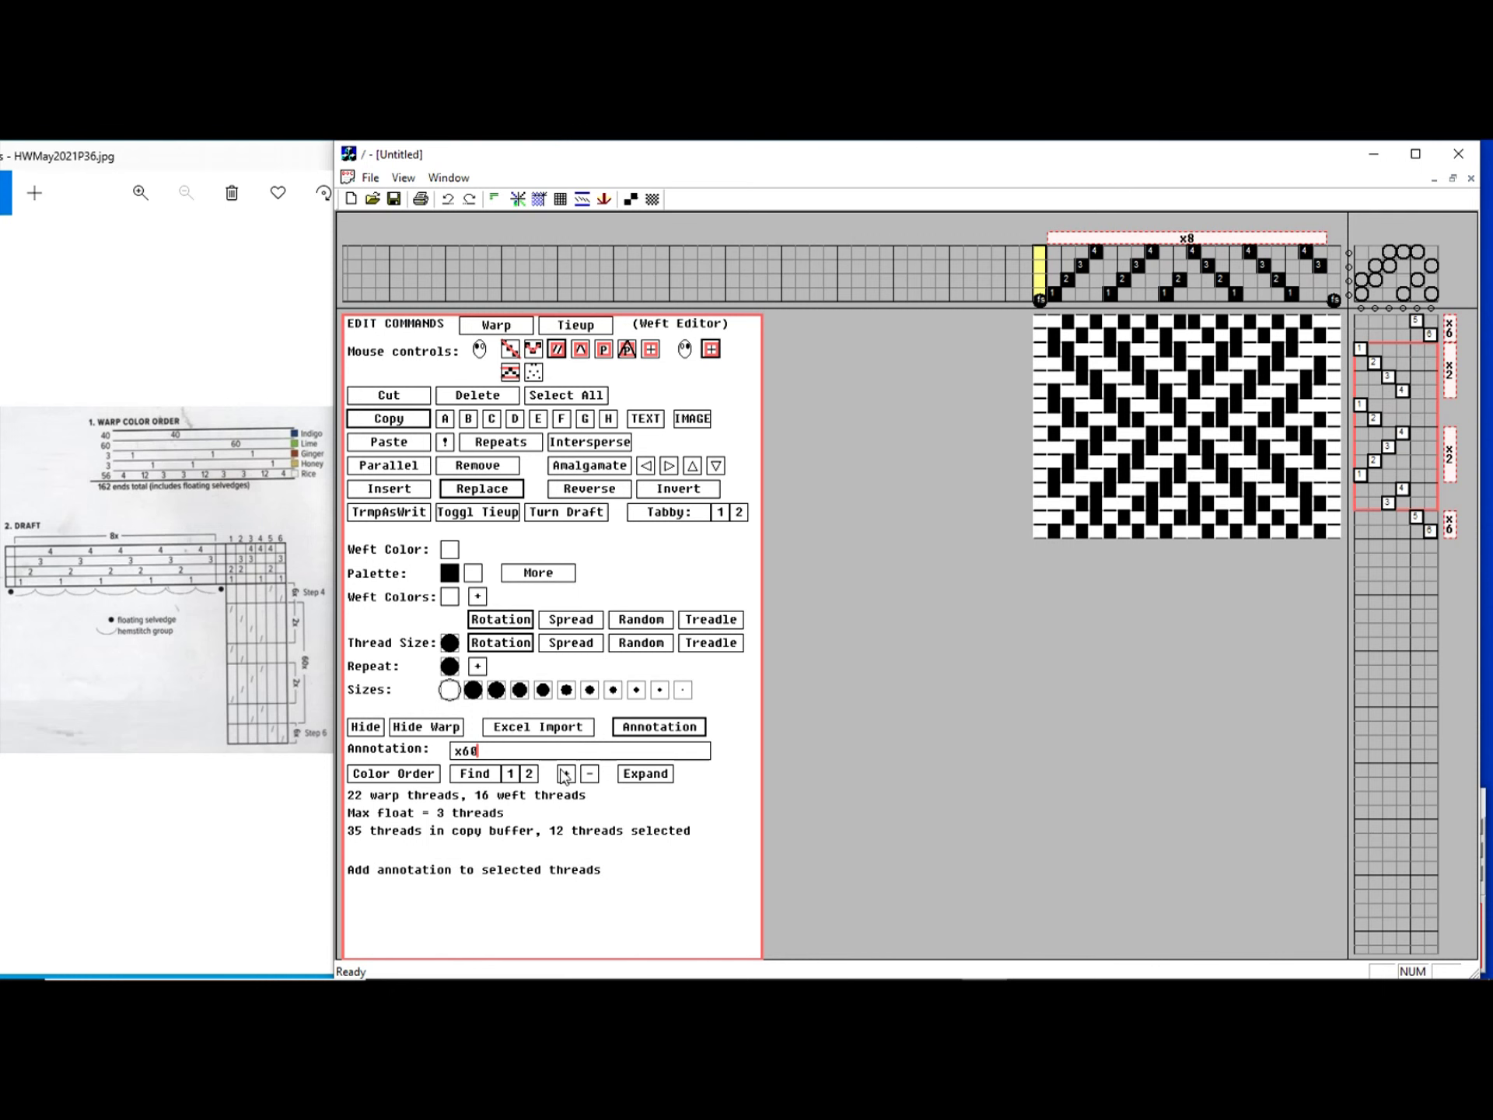
{"action": "left_click", "coordinate": [565, 775]}
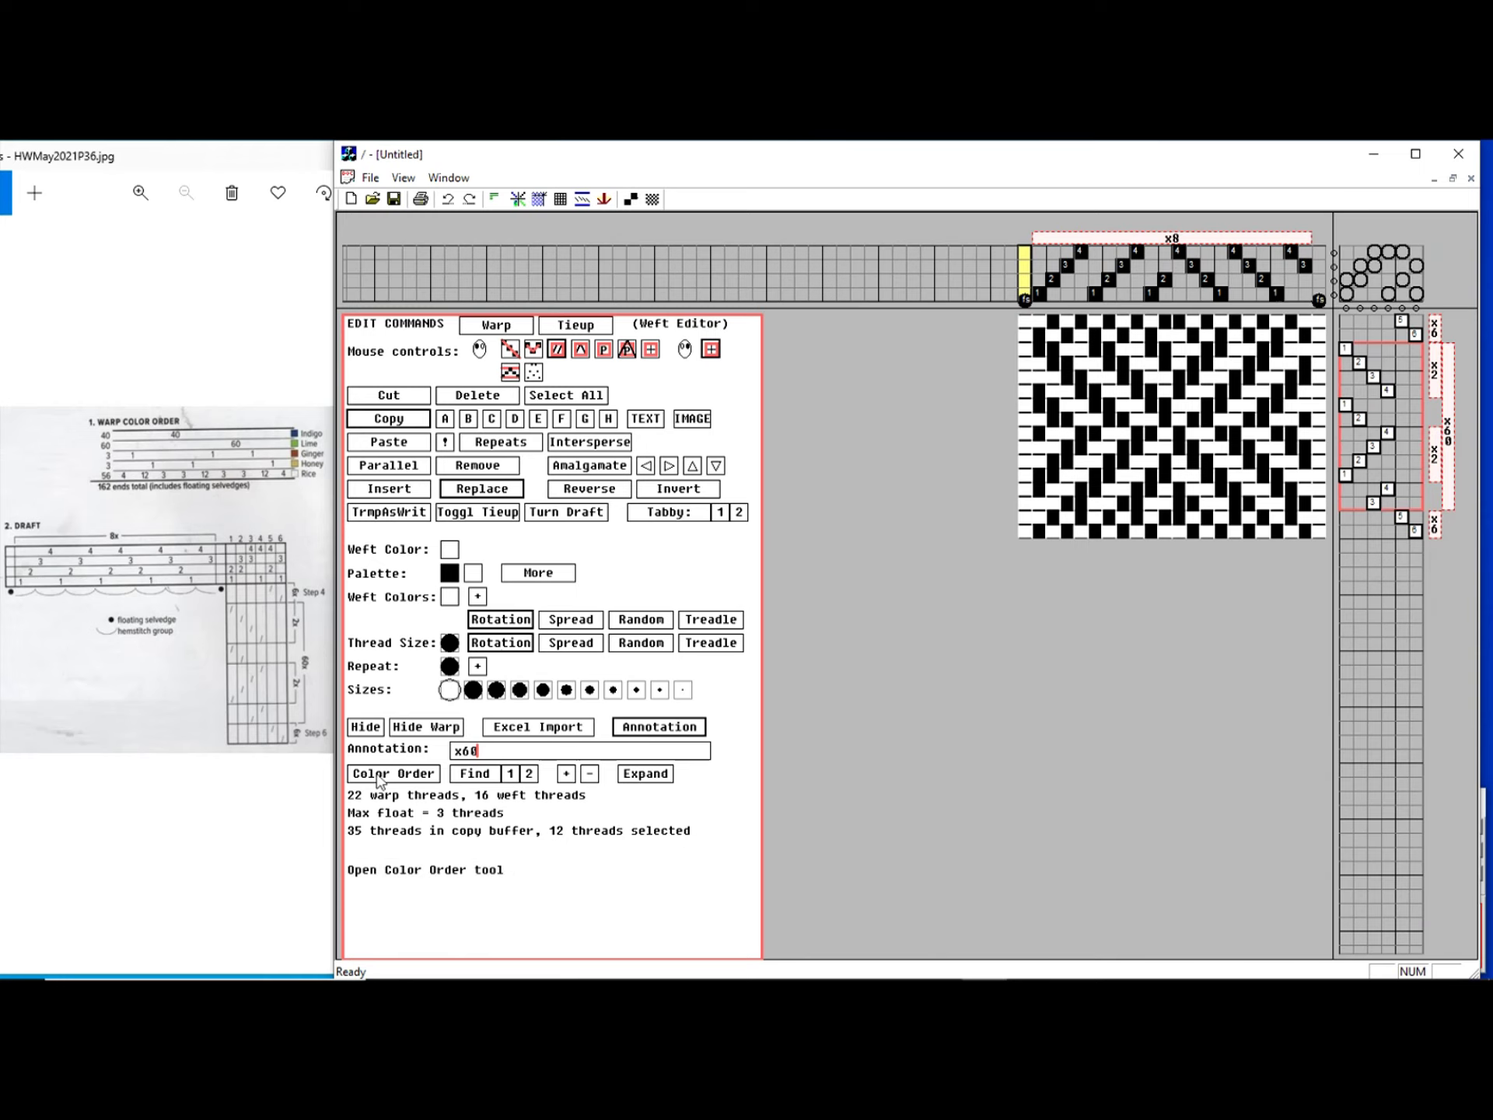
{"action": "left_click", "coordinate": [379, 778]}
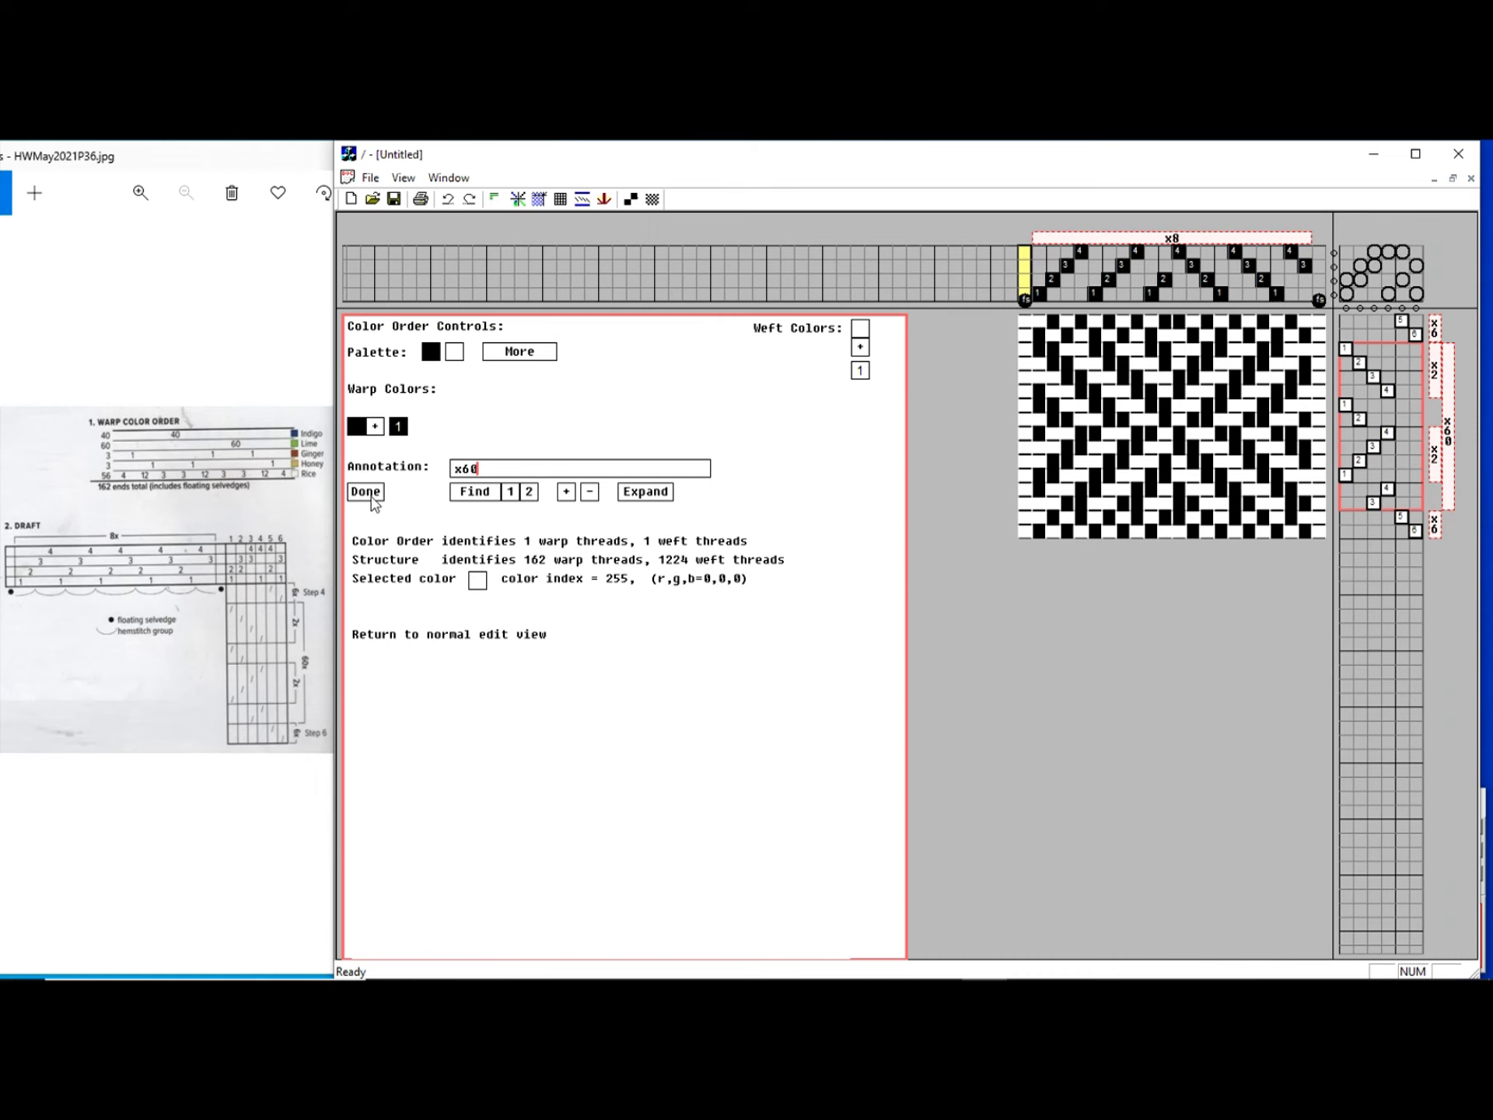
- Extend the Color Order palette to eight colours with the RAINBOW set
{"action": "left_click", "coordinate": [520, 352]}
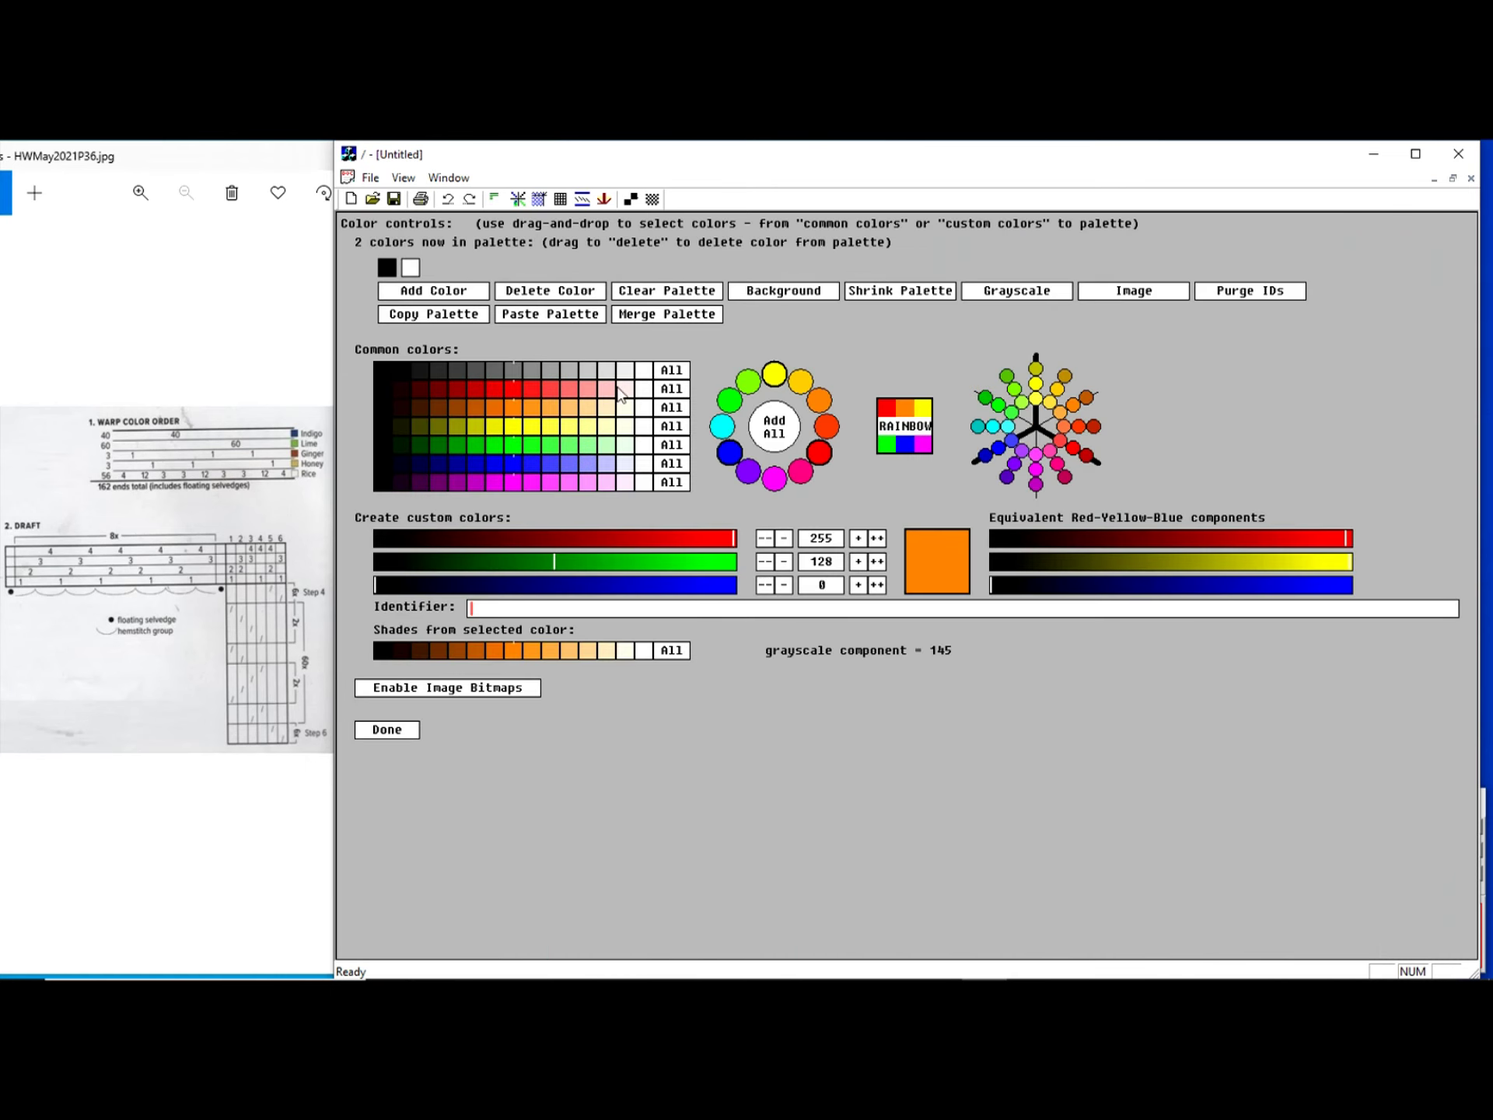
{"action": "left_click", "coordinate": [904, 426]}
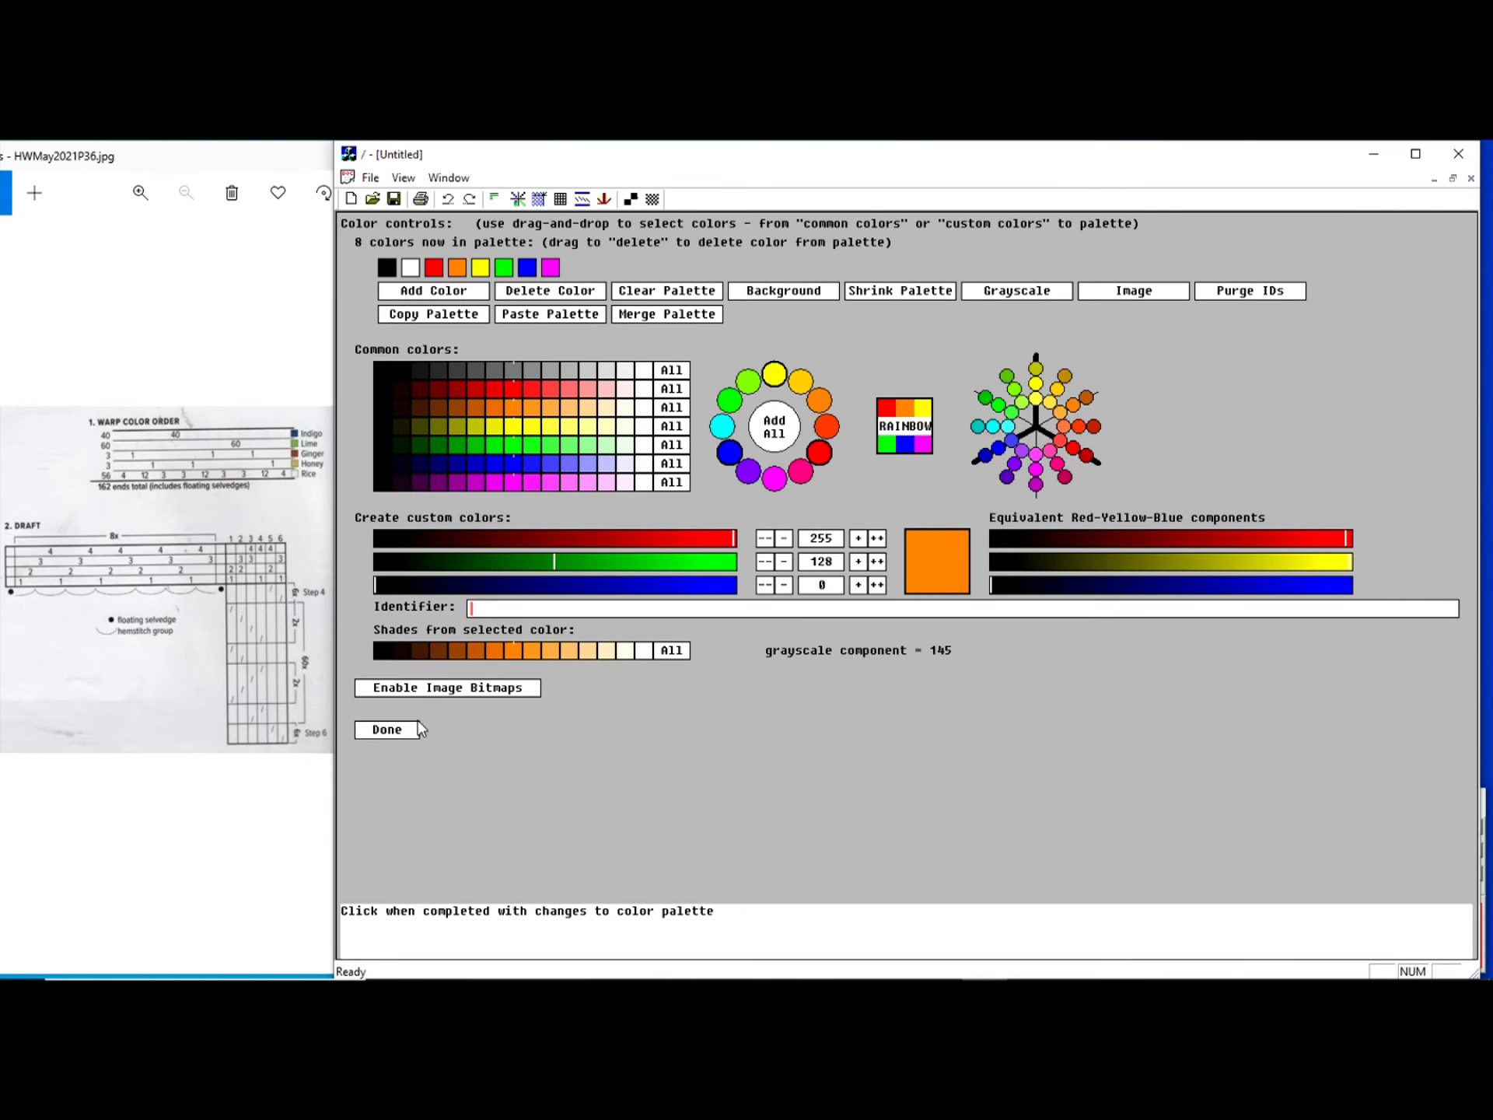
{"action": "left_click", "coordinate": [392, 734]}
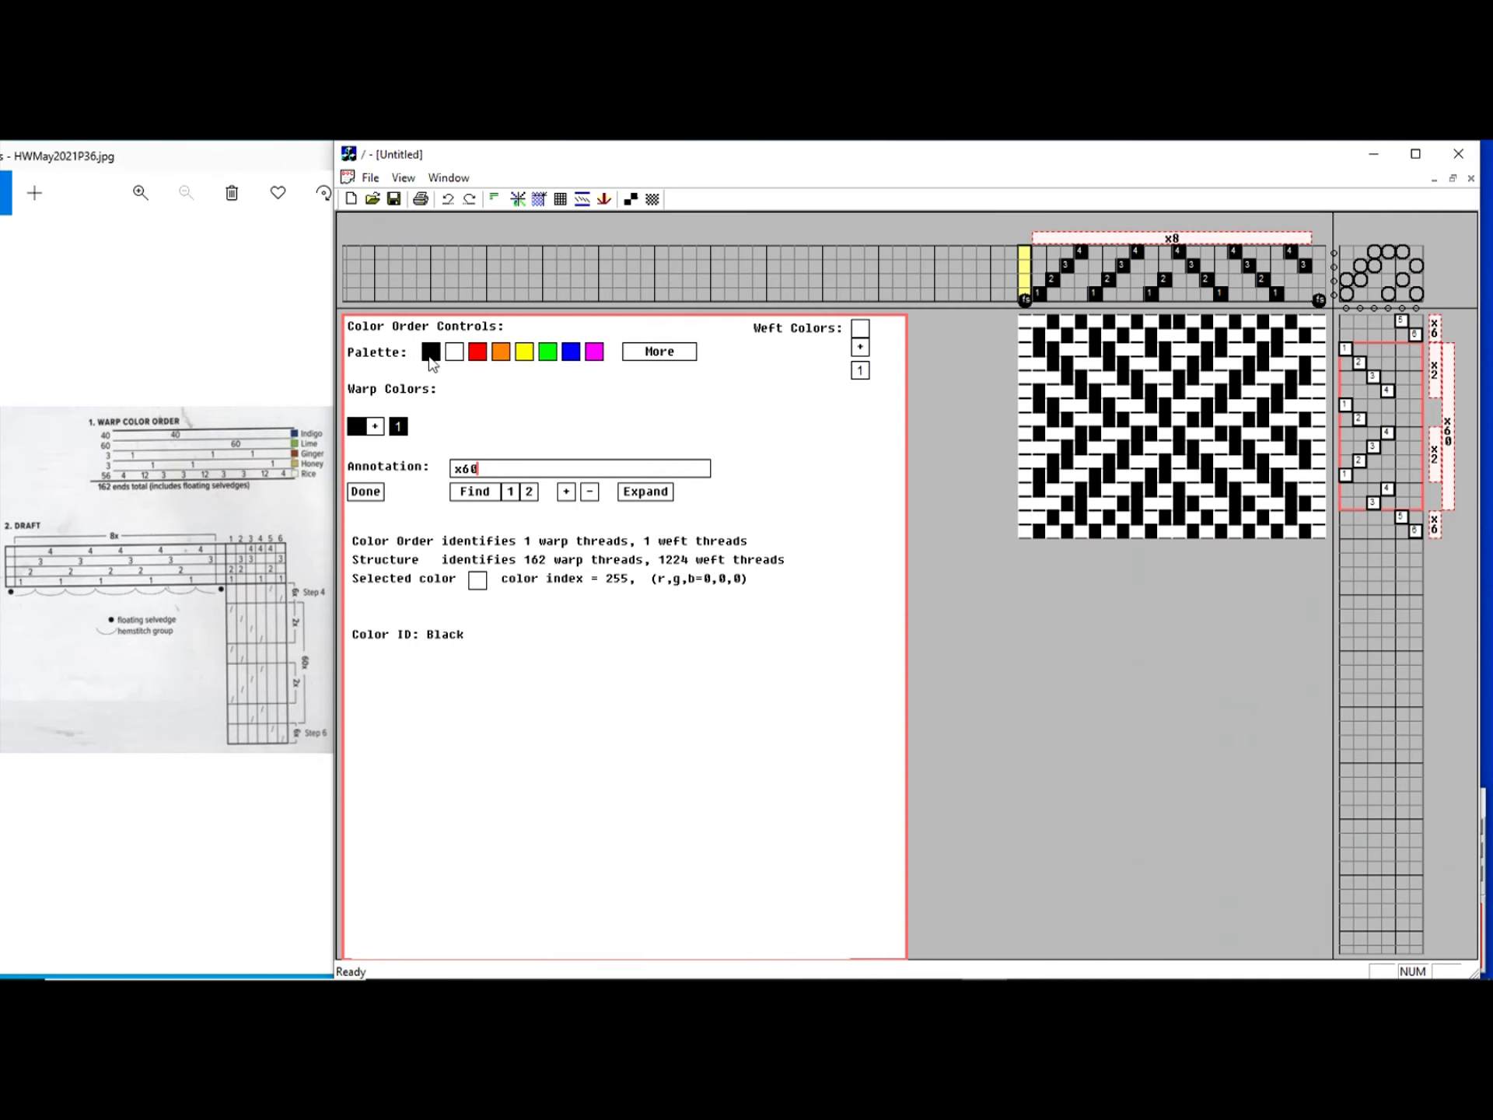
- Set the first warp colour to white and enter warp groups 4, 1, 12, 1, 3, 40, 3
{"action": "left_click_drag", "start_coordinate": [454, 352], "coordinate": [363, 430]}
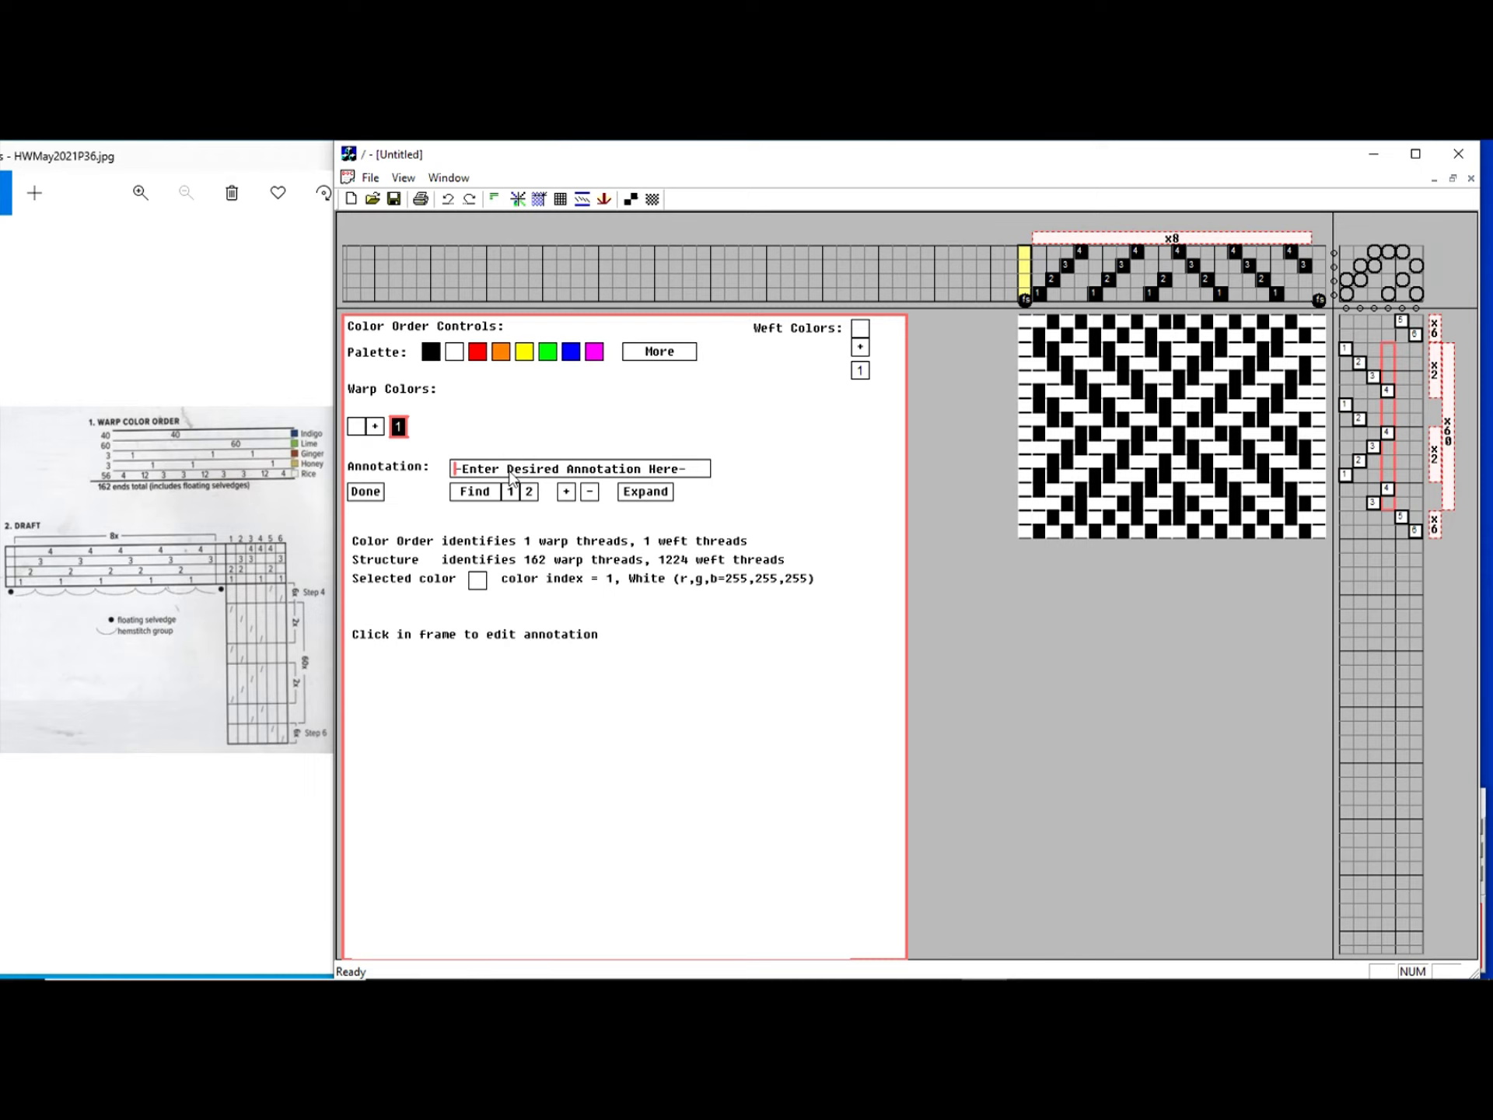
{"action": "left_click", "coordinate": [510, 470]}
{"action": "type", "text": "4"}
{"action": "key", "text": "Return"}
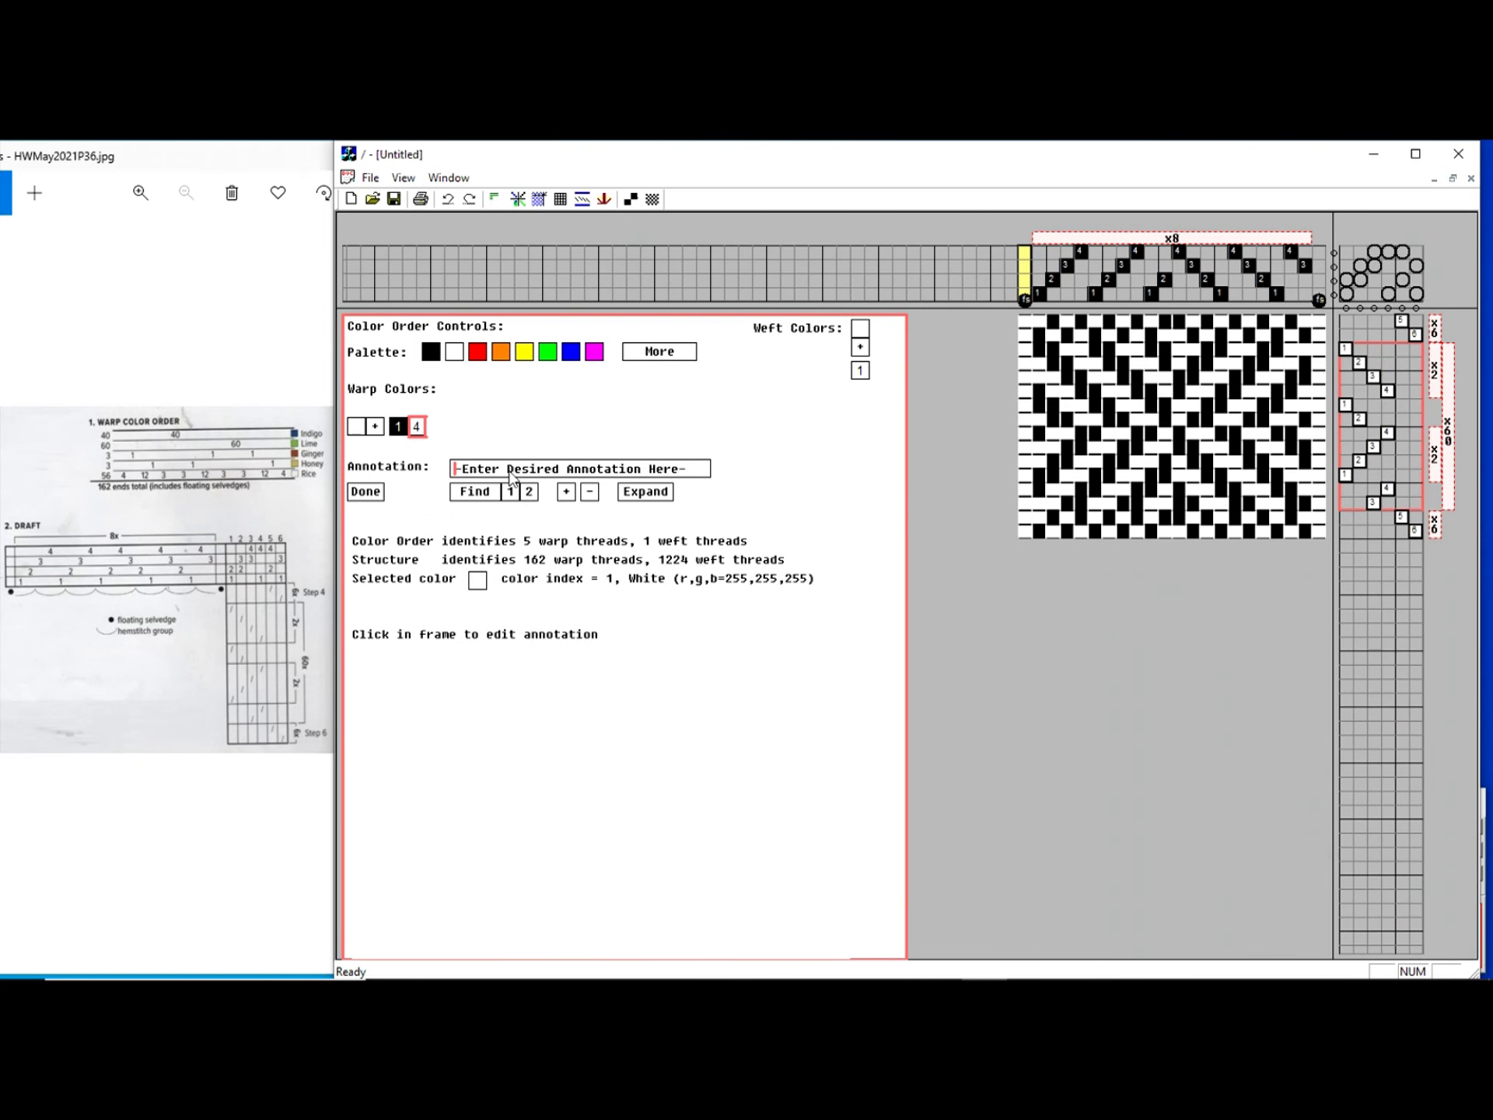
{"action": "type", "text": "1"}
{"action": "key", "text": "Return"}
{"action": "type", "text": "12"}
{"action": "key", "text": "Return"}
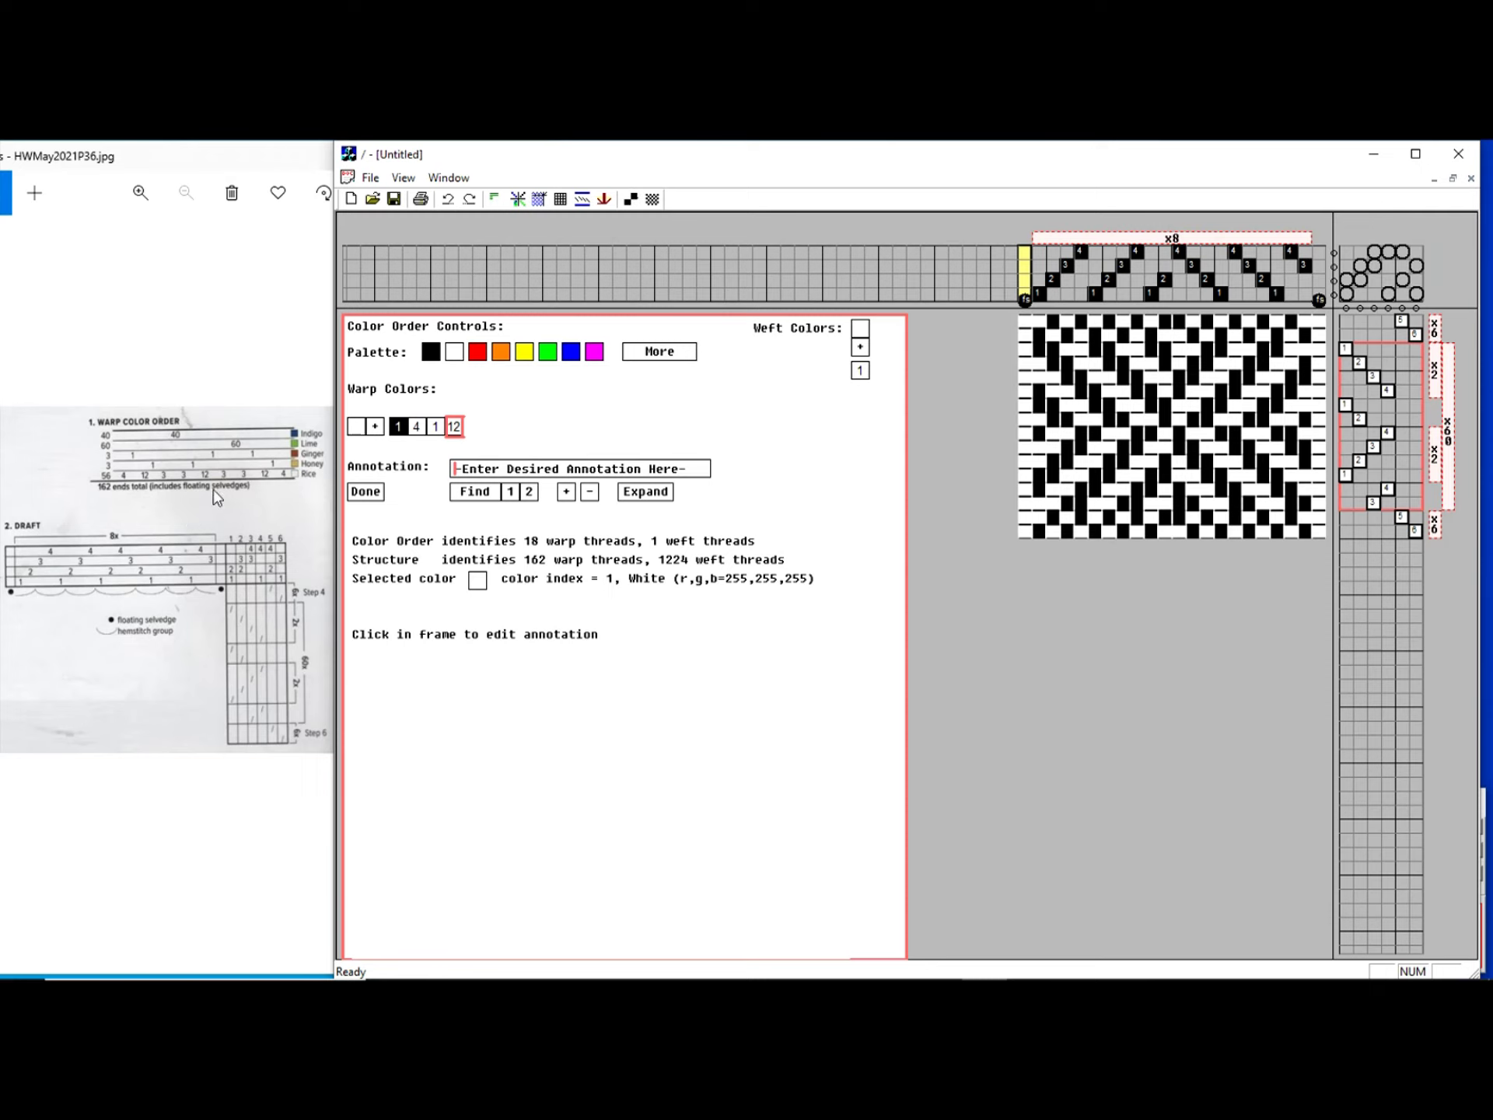
{"action": "type", "text": "1"}
{"action": "key", "text": "Return"}
{"action": "type", "text": "3"}
{"action": "key", "text": "Return"}
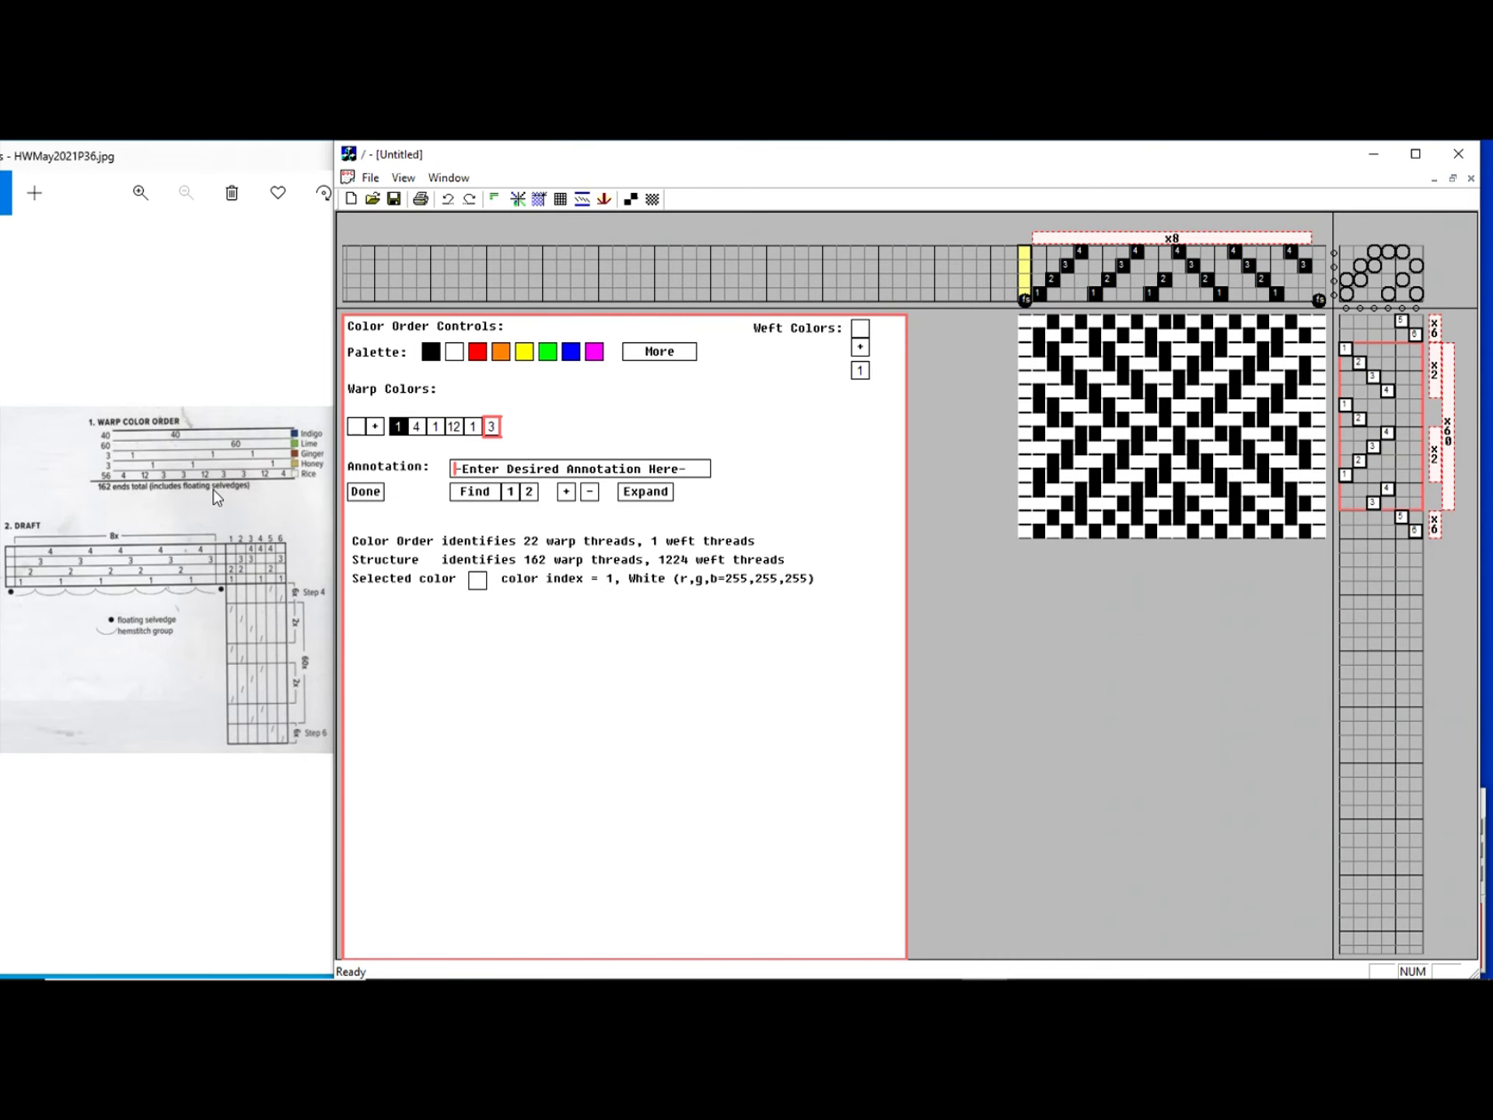
{"action": "type", "text": "40"}
{"action": "key", "text": "Return"}
{"action": "type", "text": "3"}
{"action": "key", "text": "Return"}
- Enter the remaining warp groups 1, 12, 1, 3, 1, 60, 3, 1, 12, 1, 4
{"action": "type", "text": "1"}
{"action": "key", "text": "Return"}
{"action": "type", "text": "12"}
{"action": "key", "text": "Return"}
{"action": "type", "text": "1"}
{"action": "key", "text": "Return"}
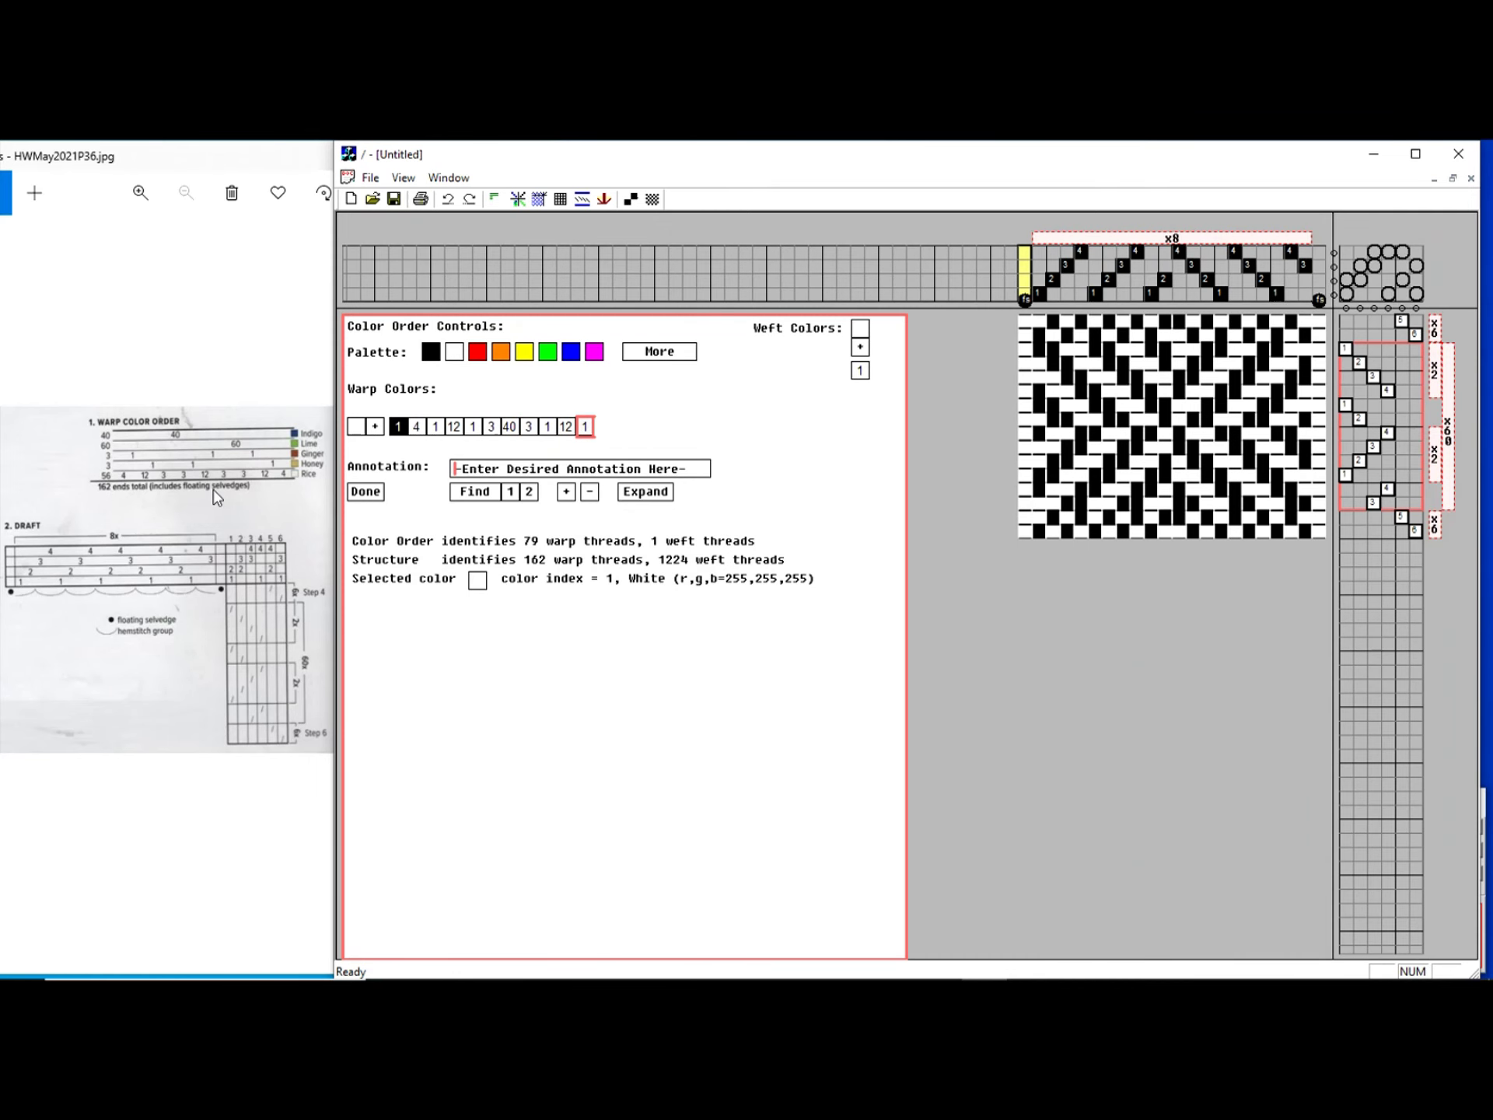
{"action": "type", "text": "3"}
{"action": "key", "text": "Return"}
{"action": "type", "text": "1"}
{"action": "key", "text": "Return"}
{"action": "type", "text": "60"}
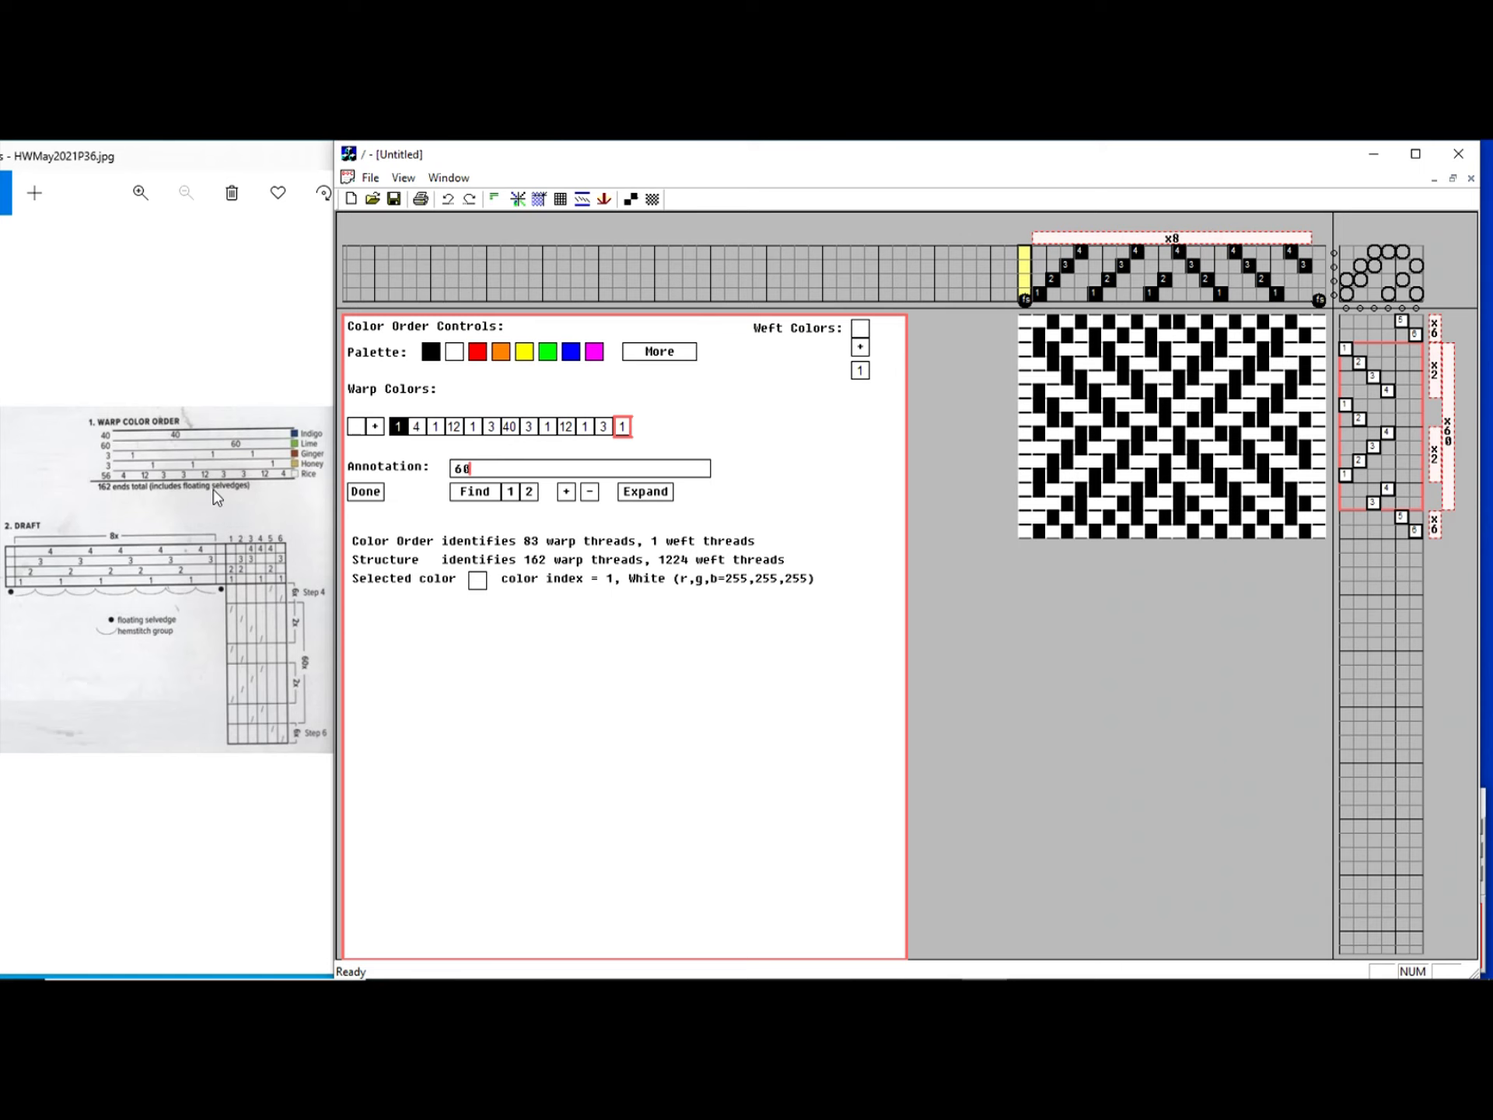
{"action": "key", "text": "Return"}
{"action": "type", "text": "3"}
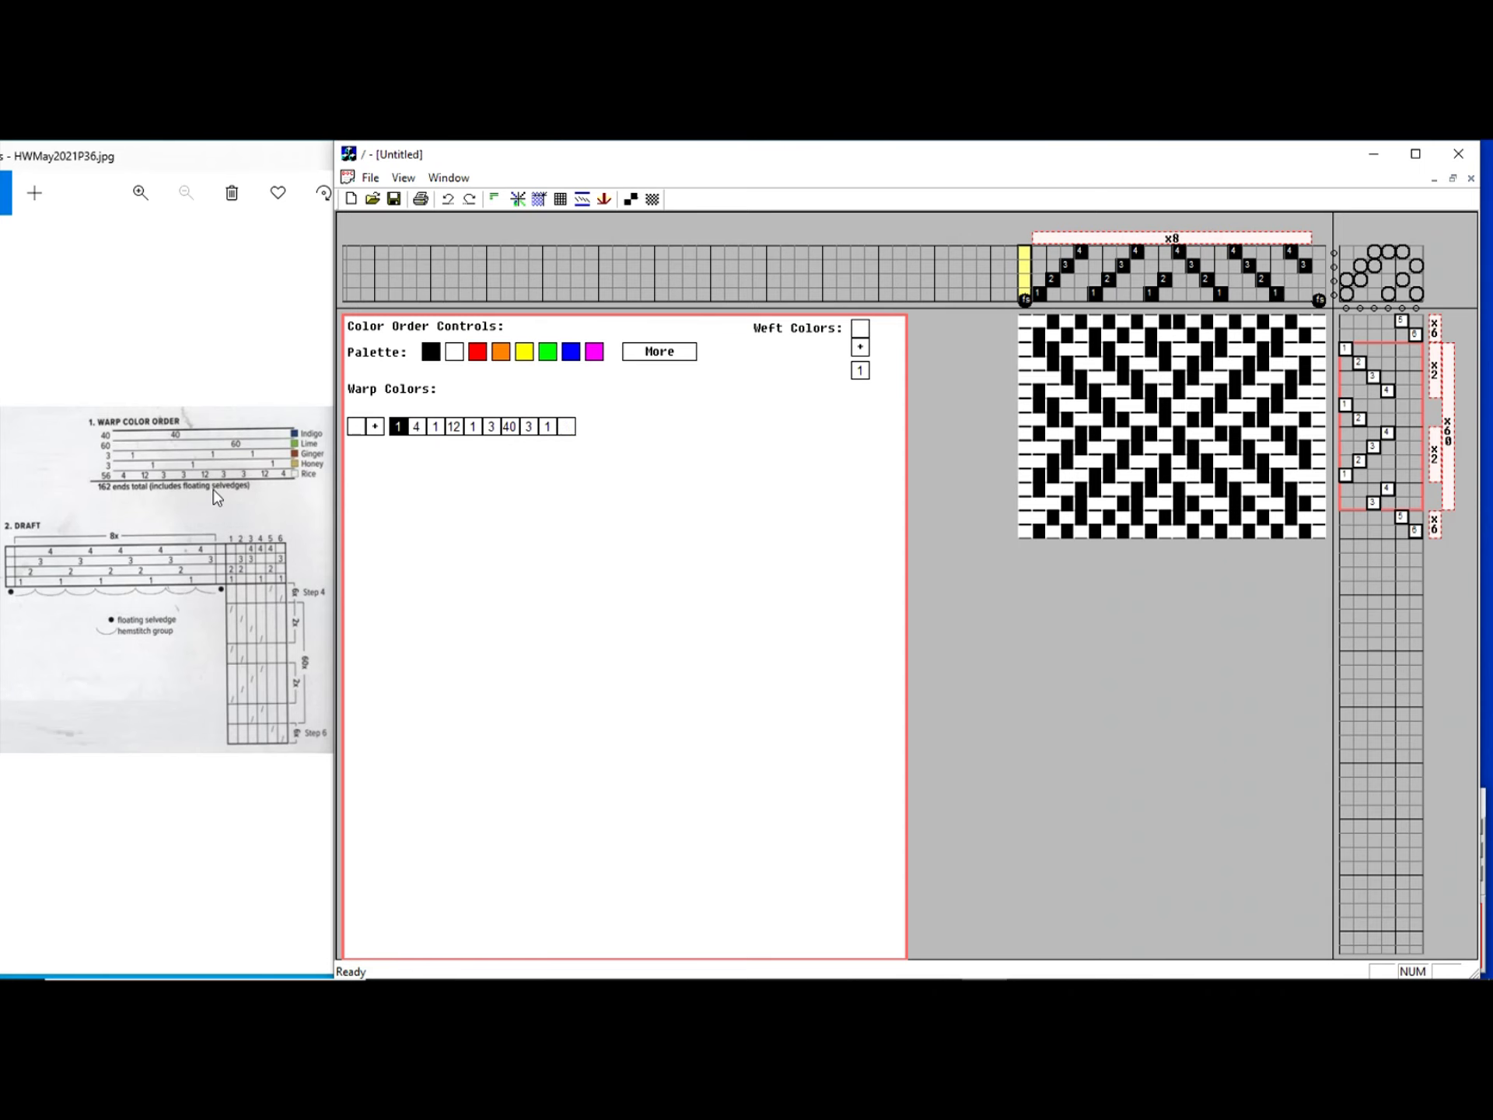
{"action": "key", "text": "Return"}
{"action": "type", "text": "1"}
{"action": "key", "text": "Return"}
{"action": "type", "text": "1"}
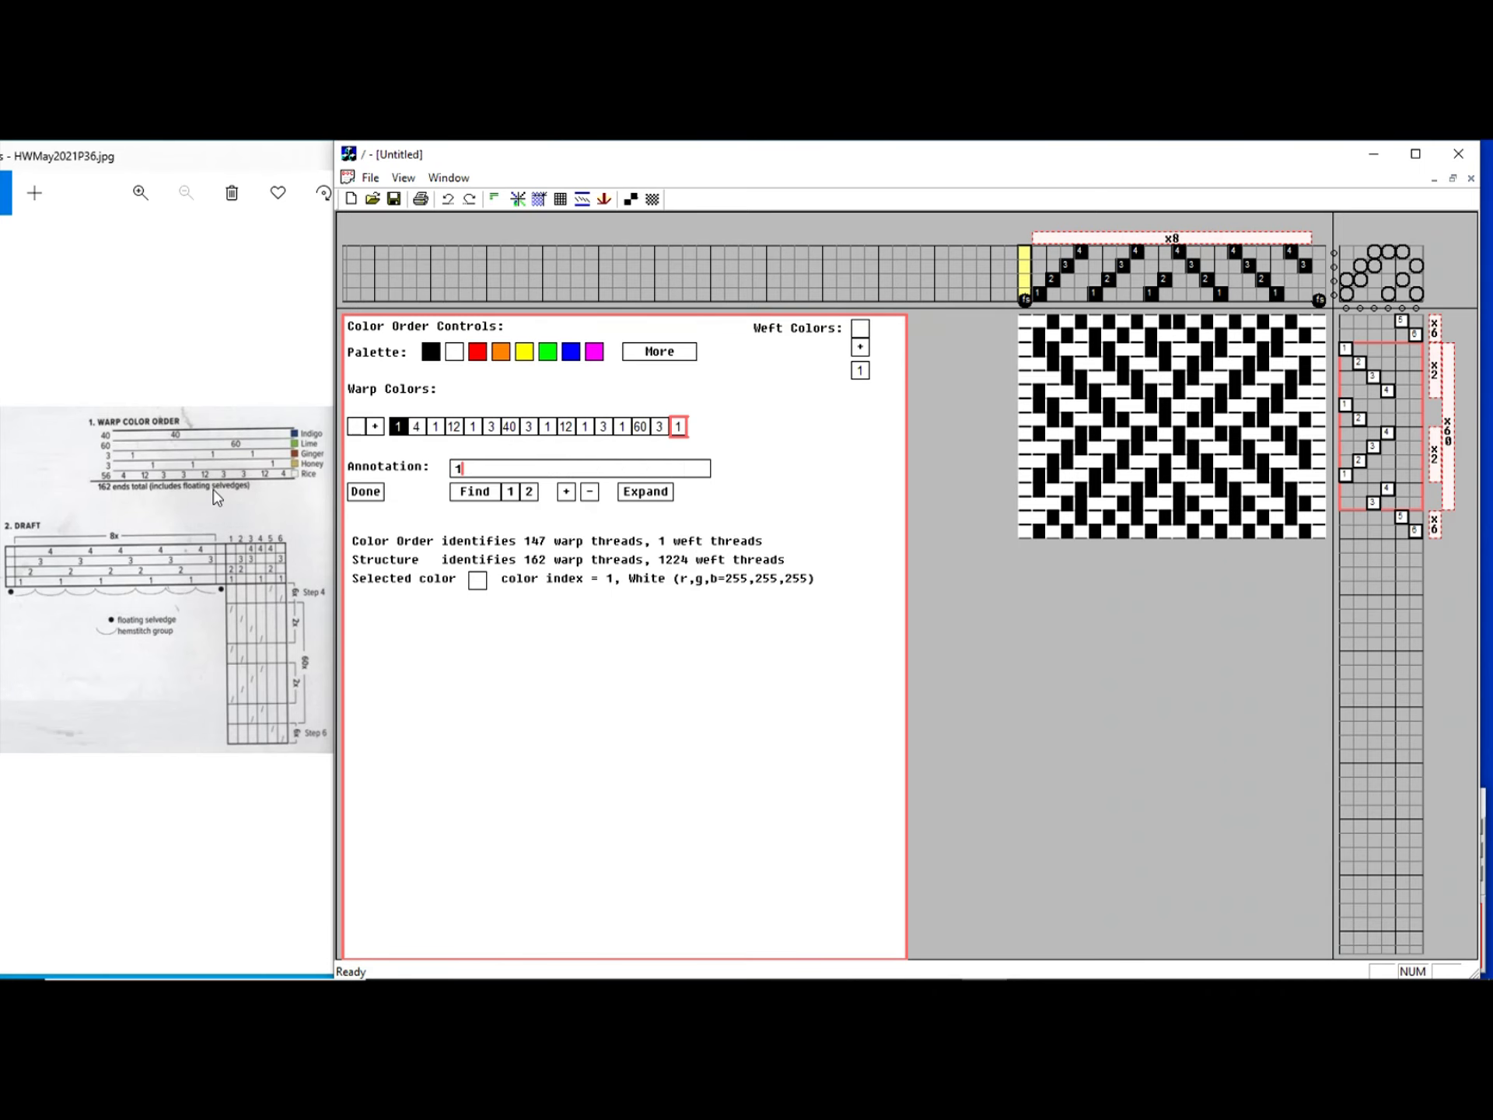
{"action": "type", "text": "2"}
{"action": "key", "text": "Return"}
{"action": "type", "text": "12"}
{"action": "key", "text": "Return"}
{"action": "type", "text": "4"}
{"action": "key", "text": "Return"}
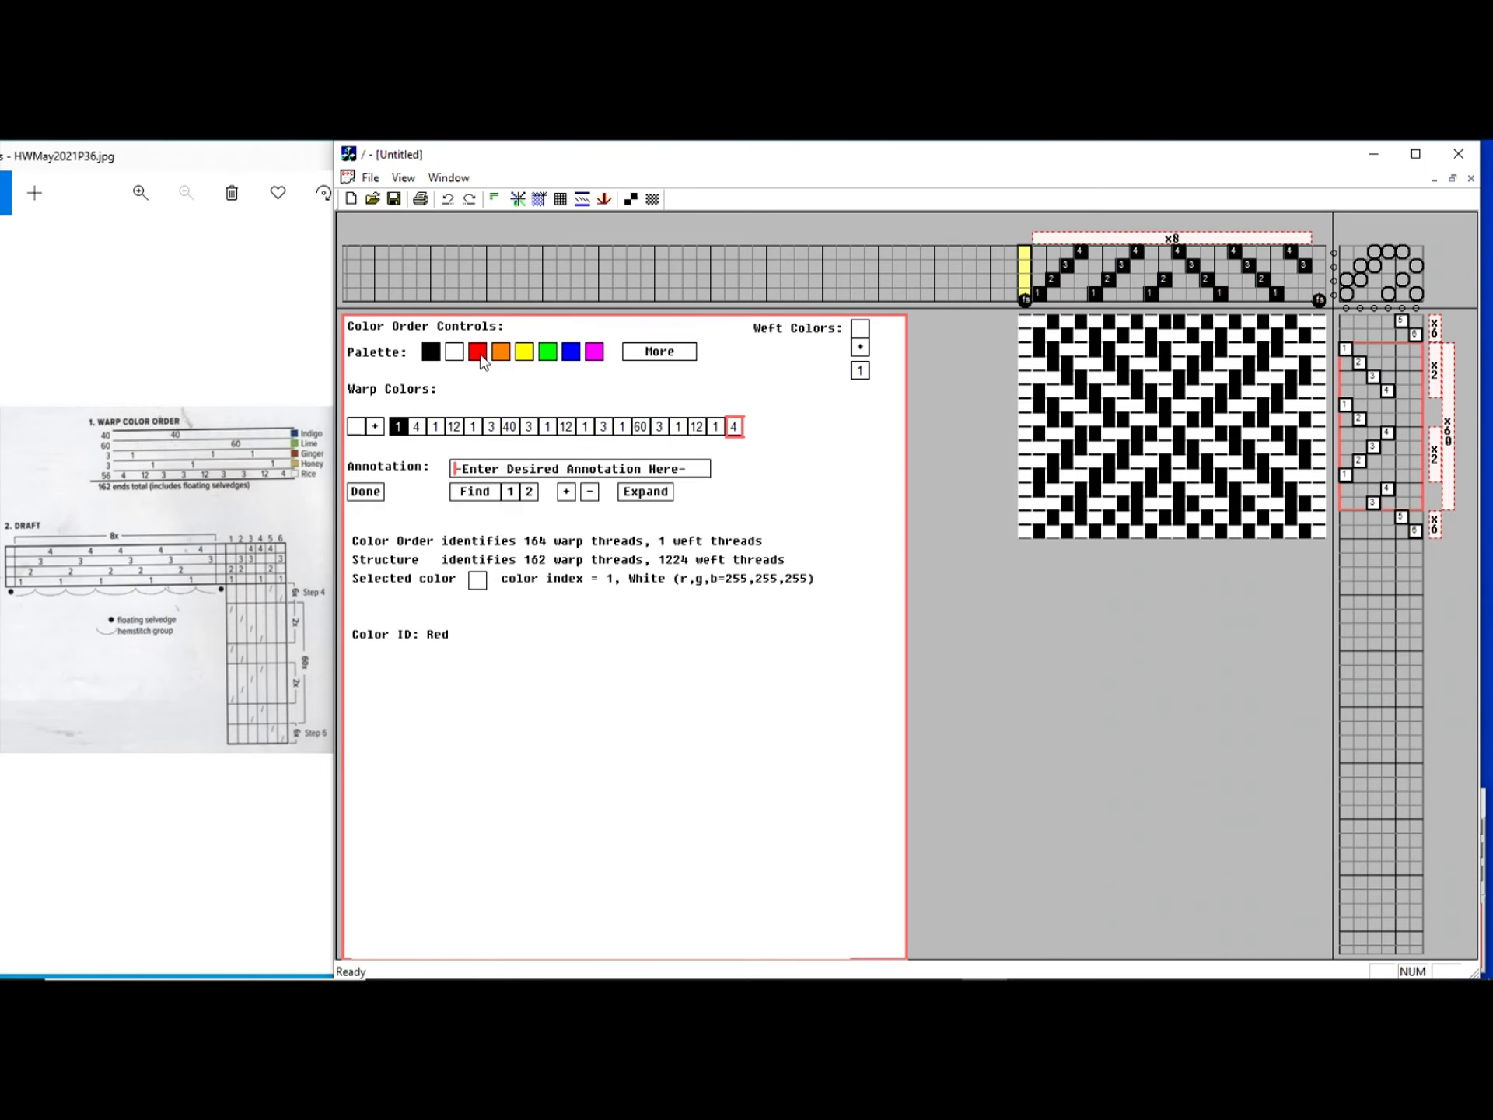
{"action": "left_click", "coordinate": [477, 353]}
- Colour the single-thread warp groups red and yellow from the palette
{"action": "left_click", "coordinate": [434, 427]}
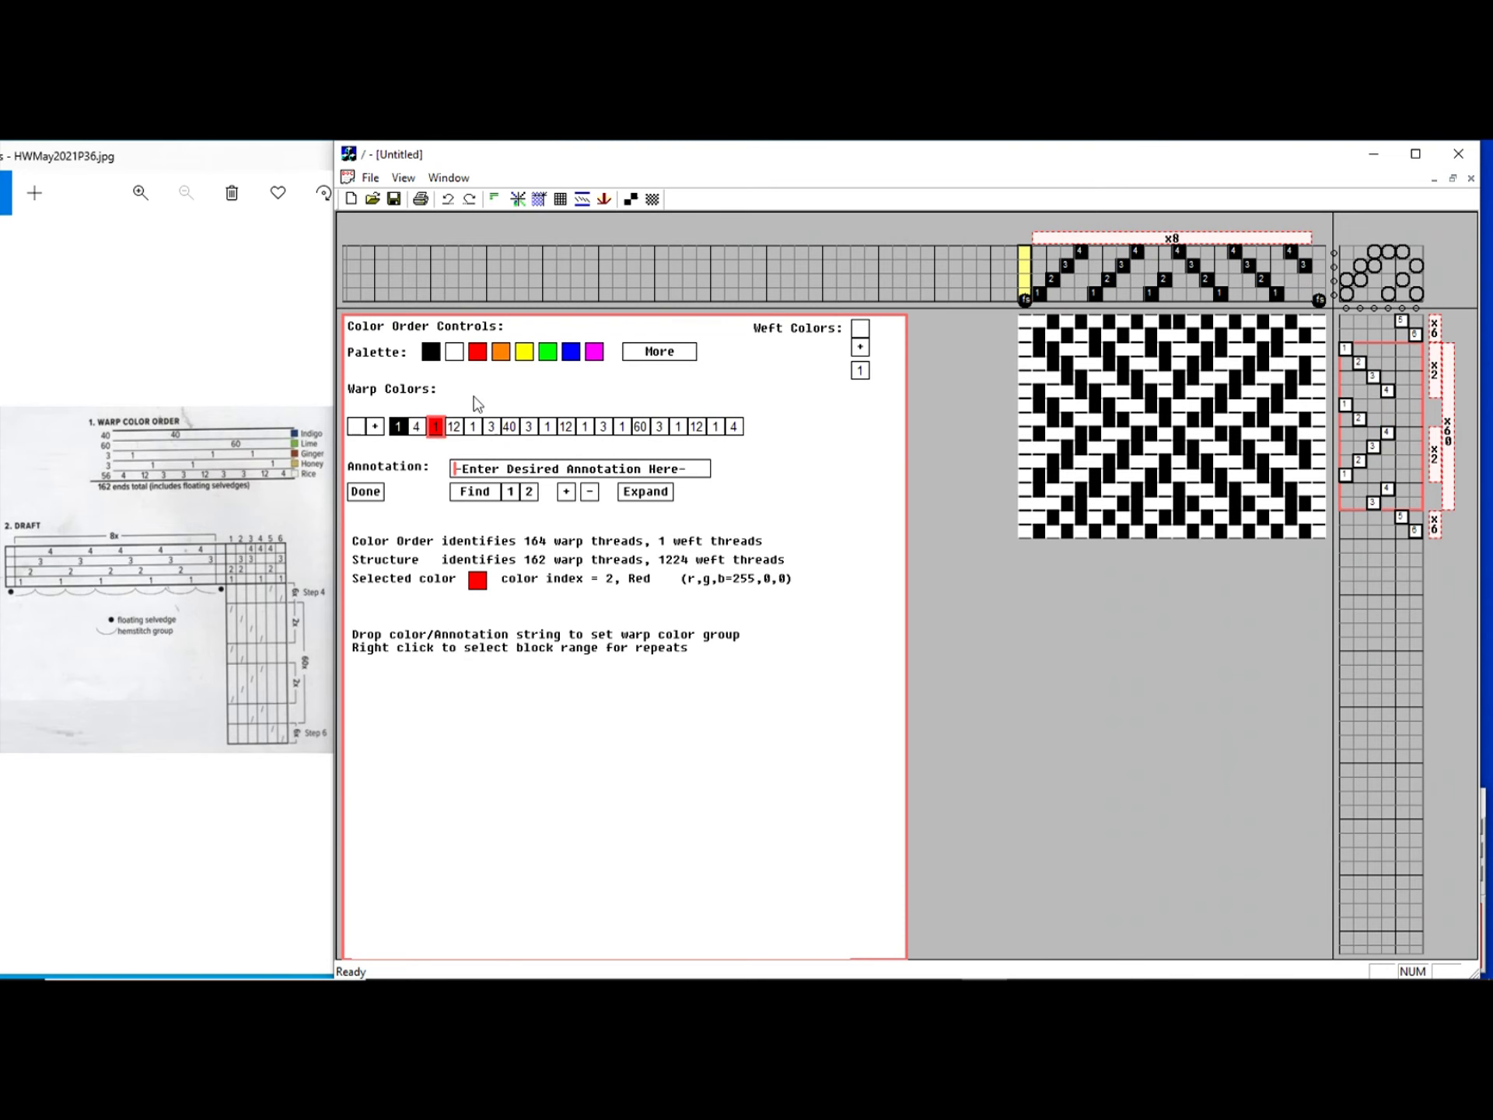
{"action": "left_click", "coordinate": [522, 354]}
{"action": "left_click", "coordinate": [472, 427]}
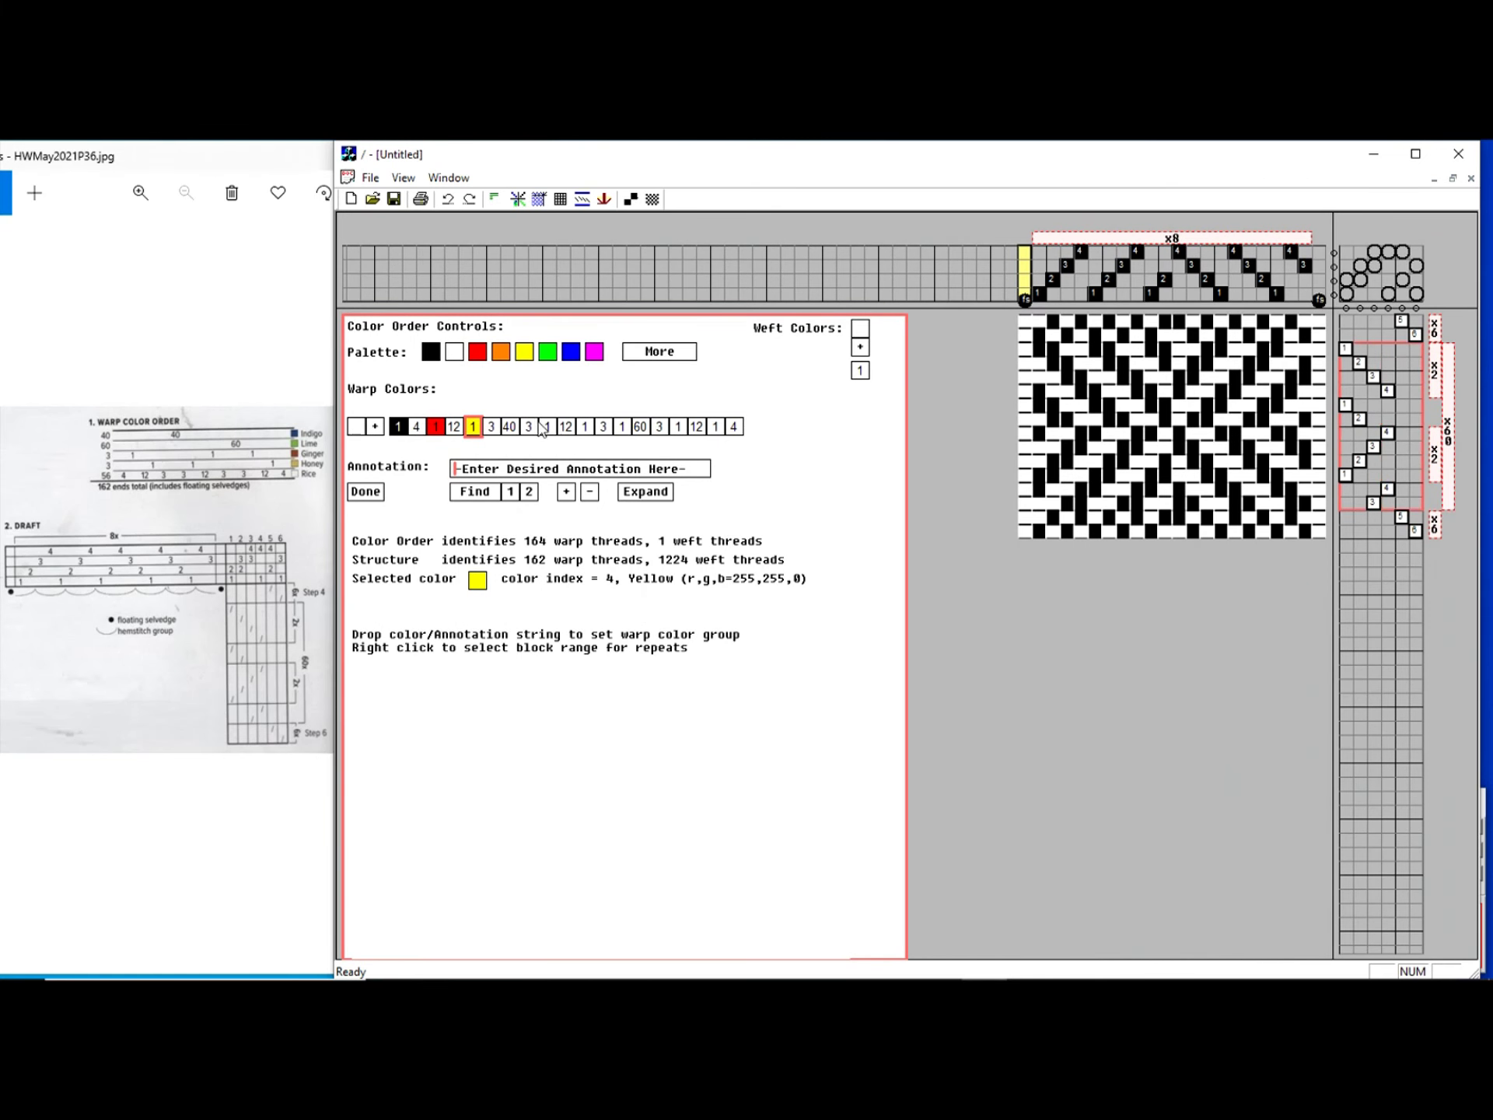
{"action": "left_click", "coordinate": [546, 426]}
{"action": "left_click_drag", "start_coordinate": [478, 351], "coordinate": [585, 426]}
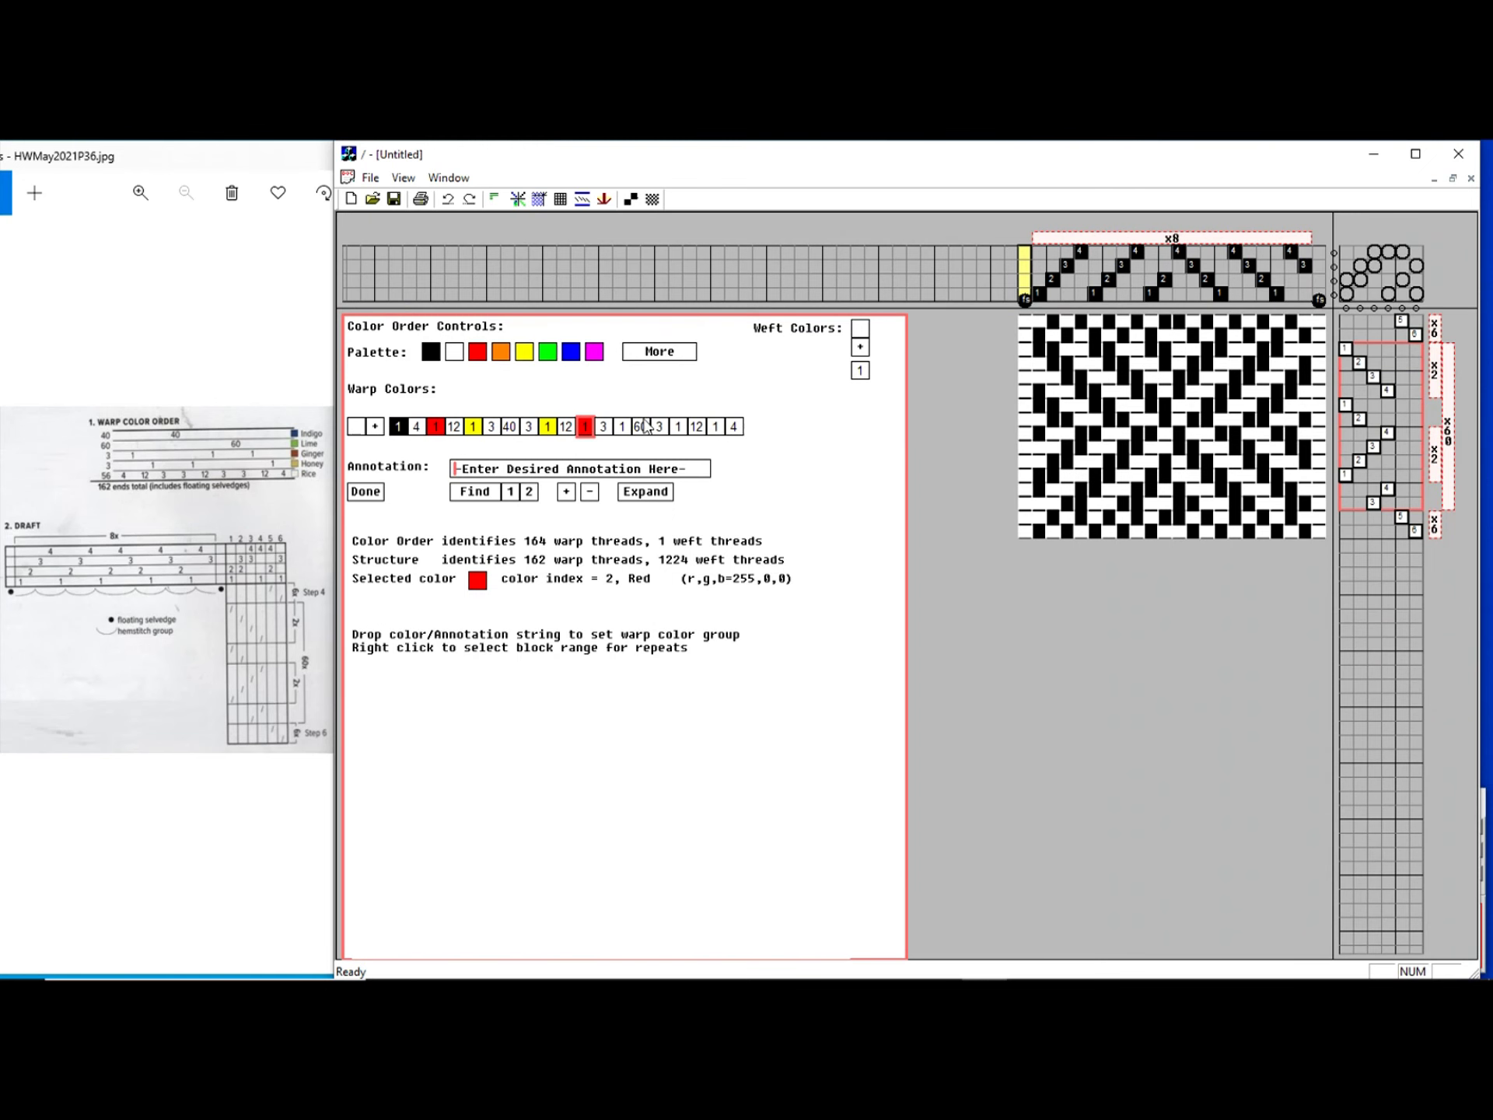
{"action": "left_click", "coordinate": [622, 426]}
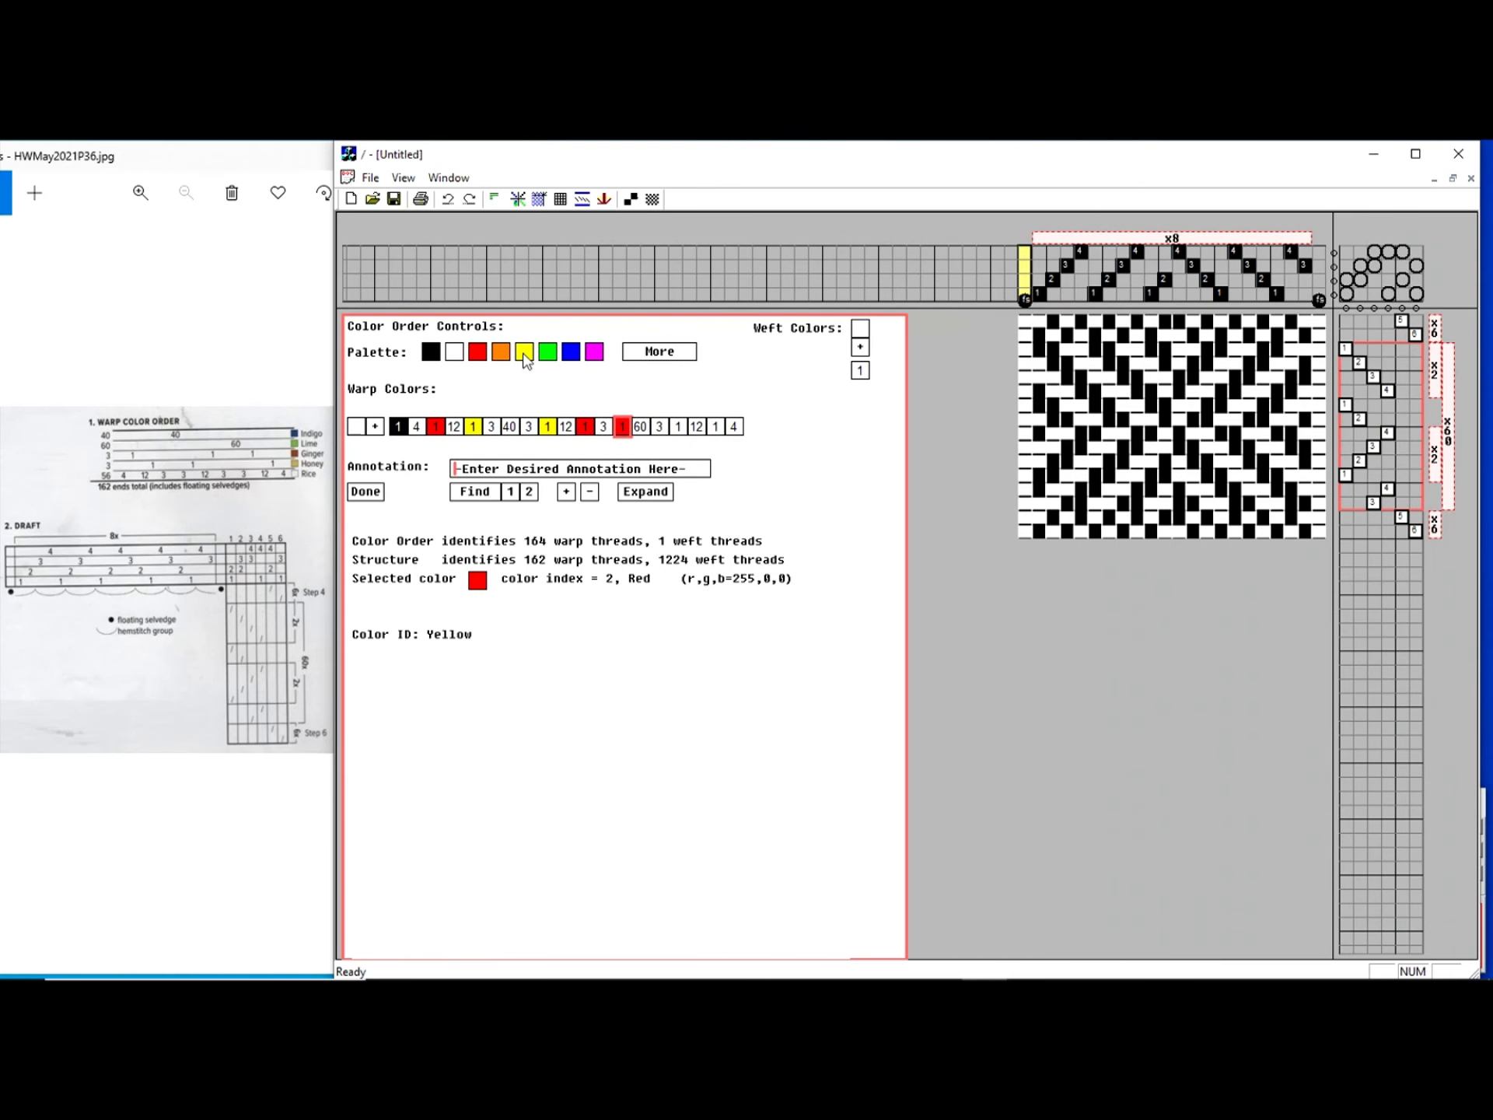
{"action": "left_click", "coordinate": [525, 352]}
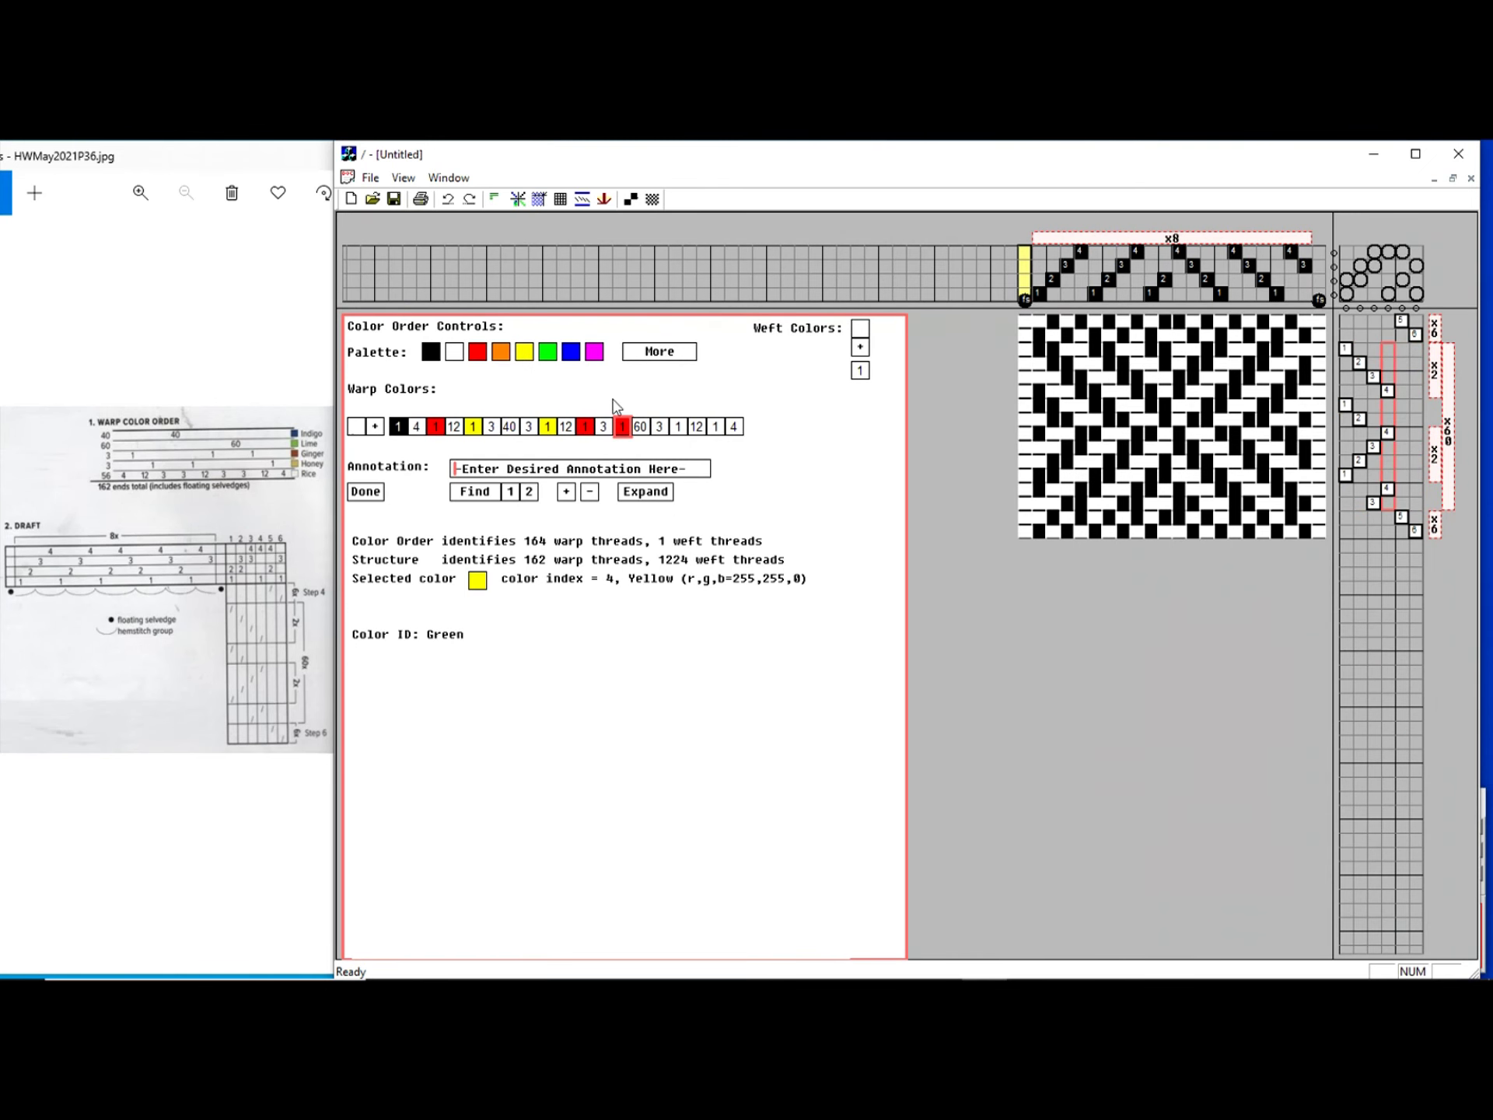
{"action": "left_click", "coordinate": [678, 426]}
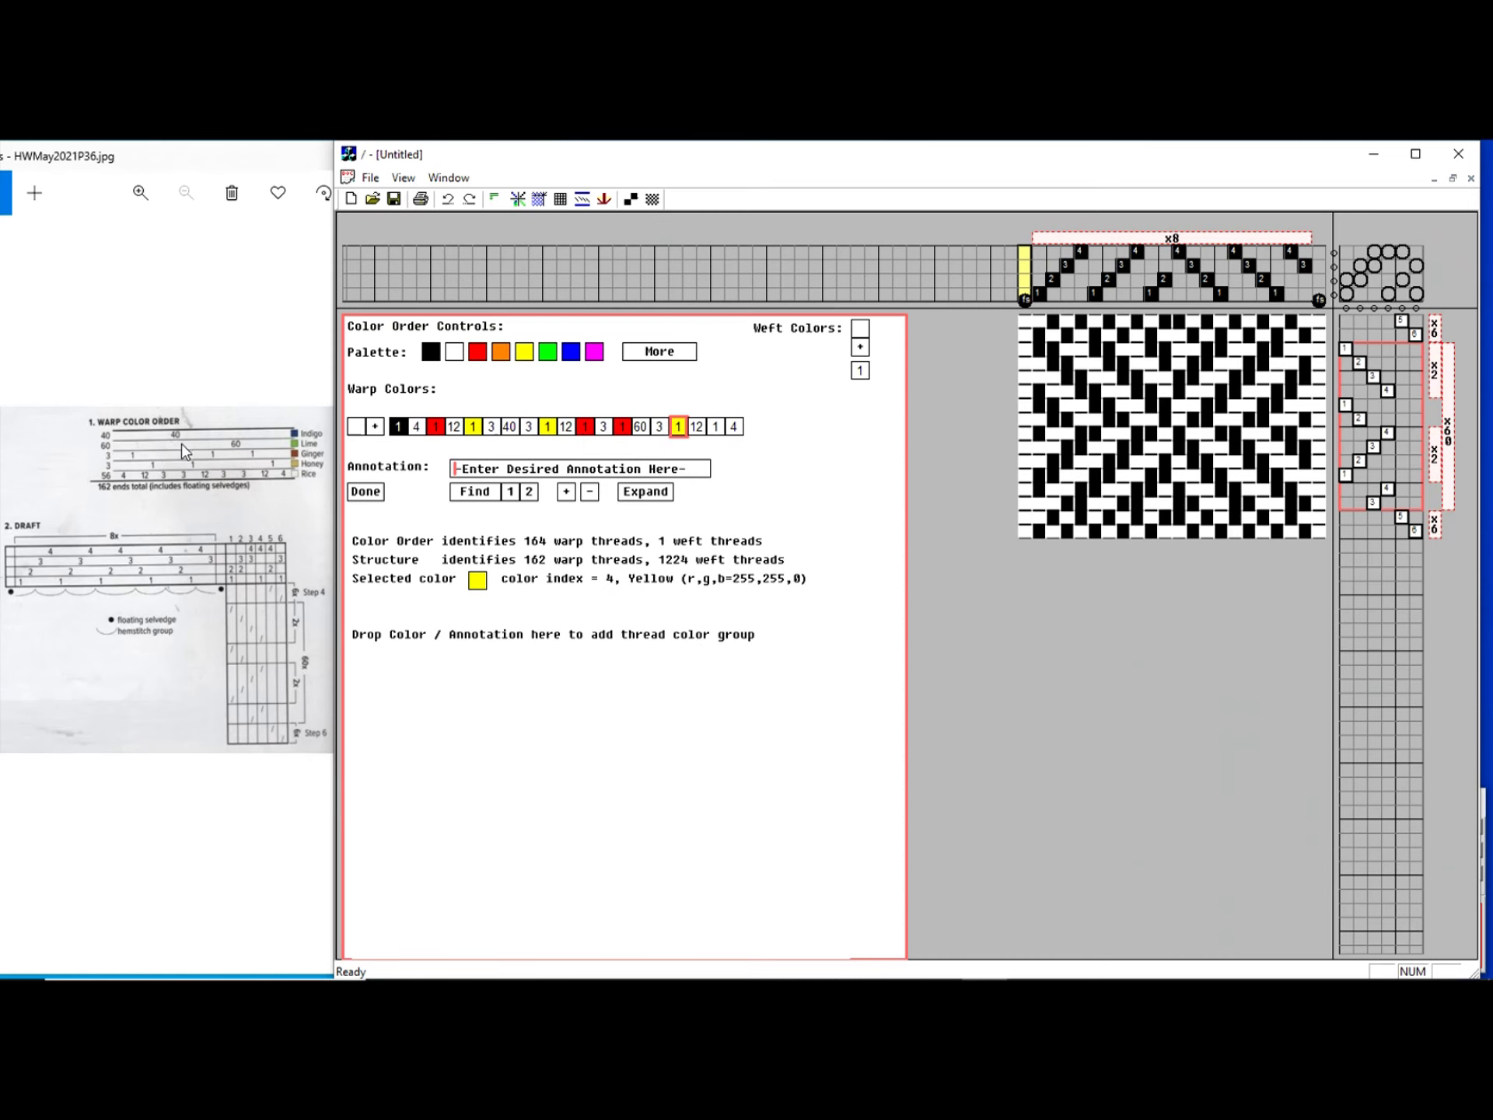
- Colour the 40-thread warp block blue and the 60-thread block green
{"action": "left_click", "coordinate": [571, 351]}
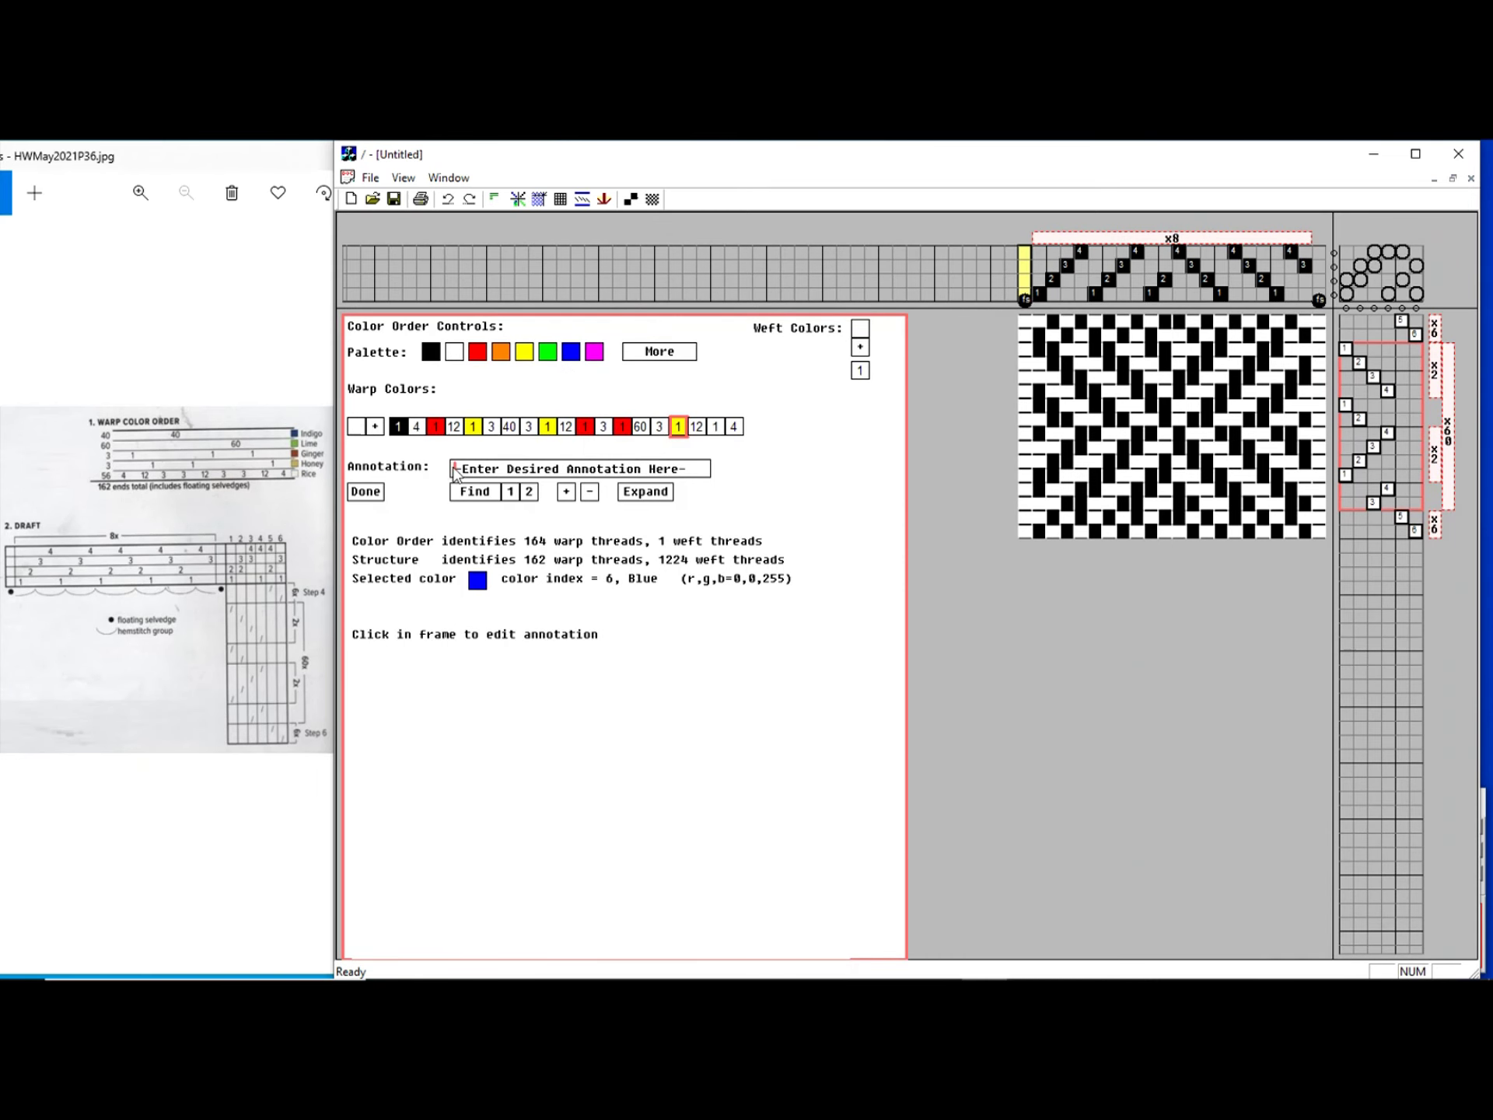
{"action": "left_click", "coordinate": [509, 426]}
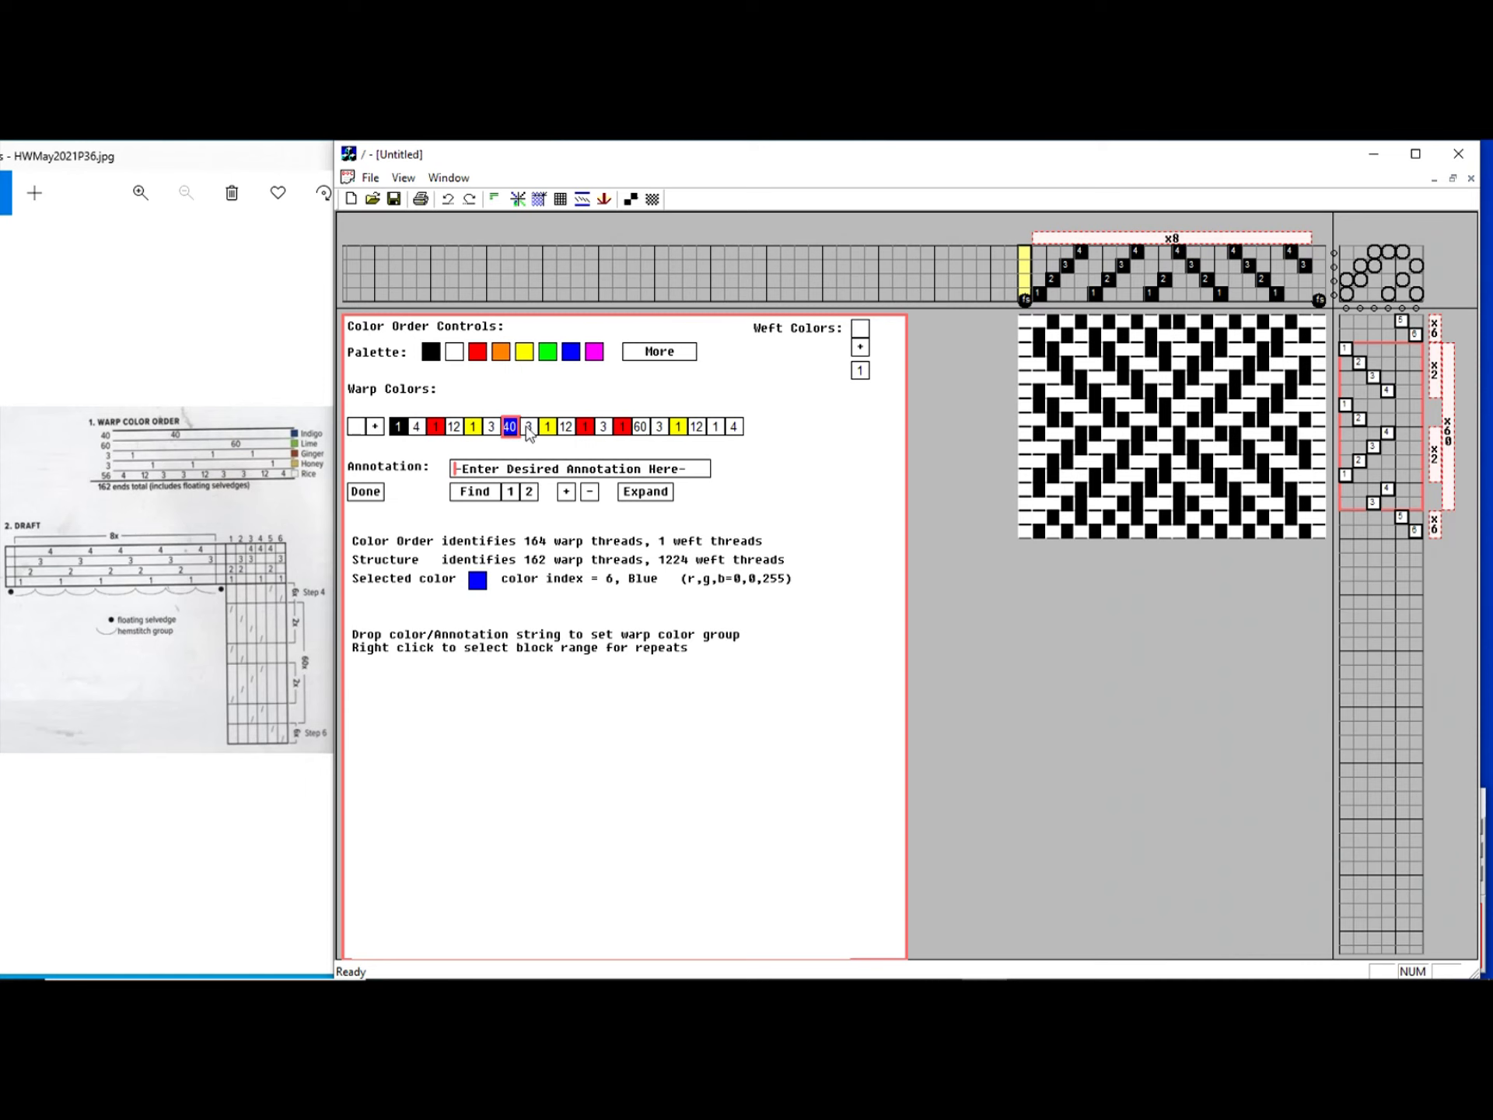
{"action": "left_click", "coordinate": [547, 351]}
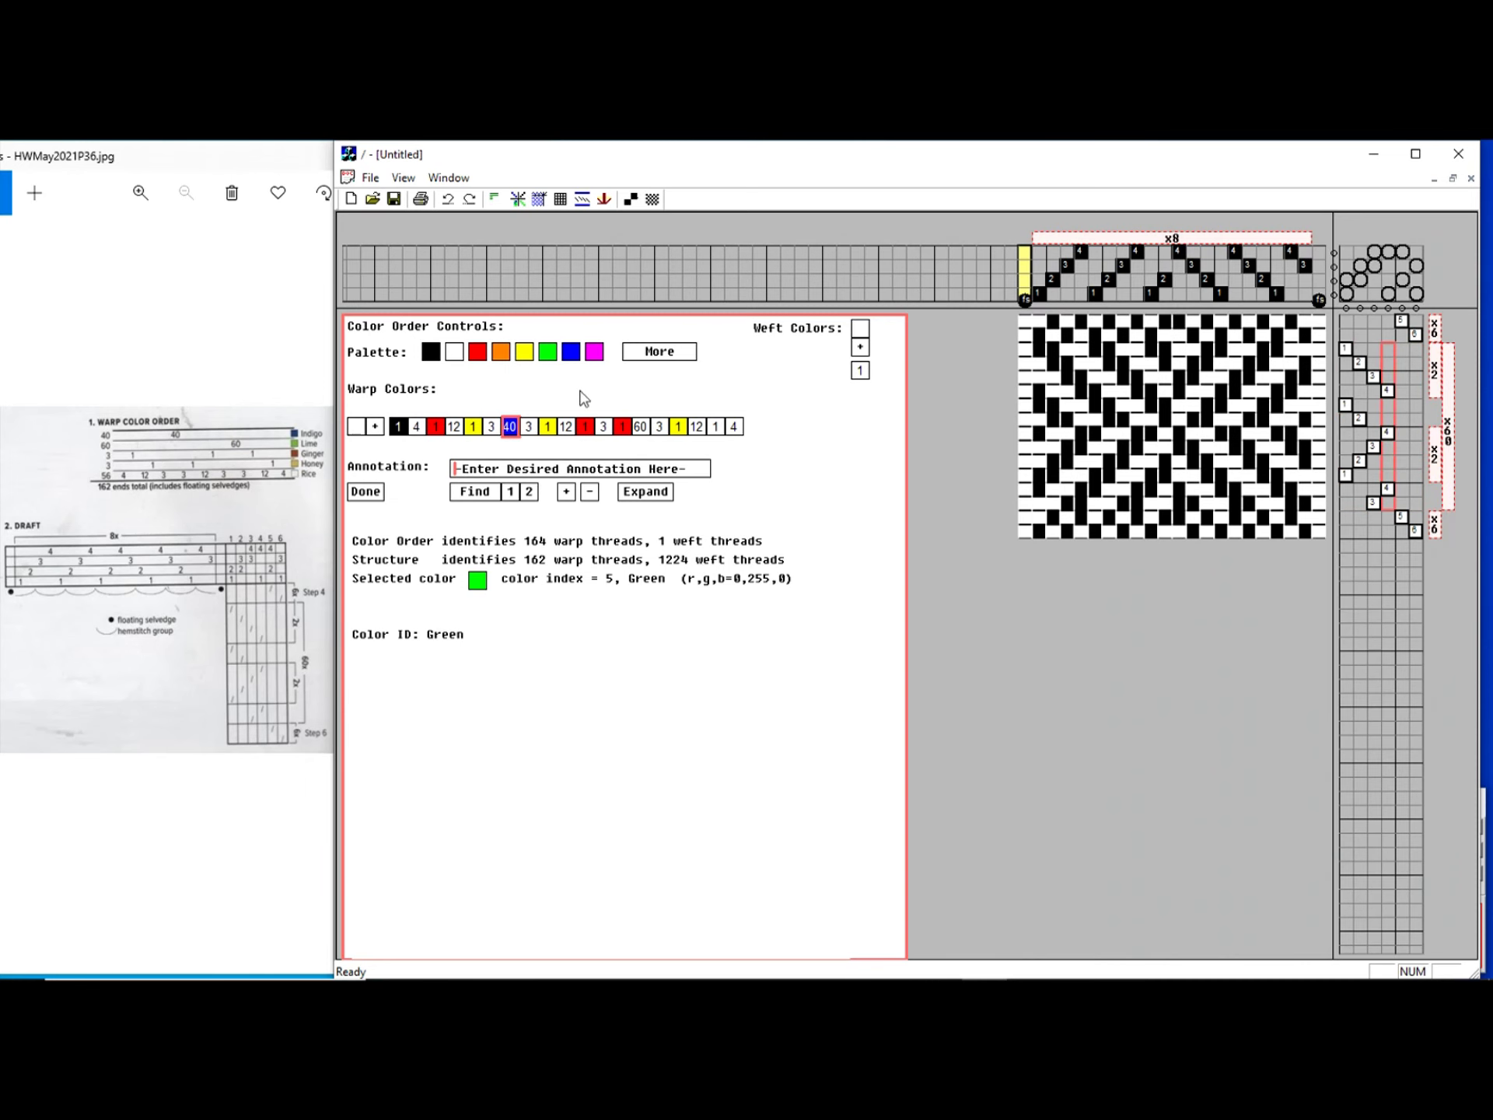
{"action": "left_click", "coordinate": [641, 428]}
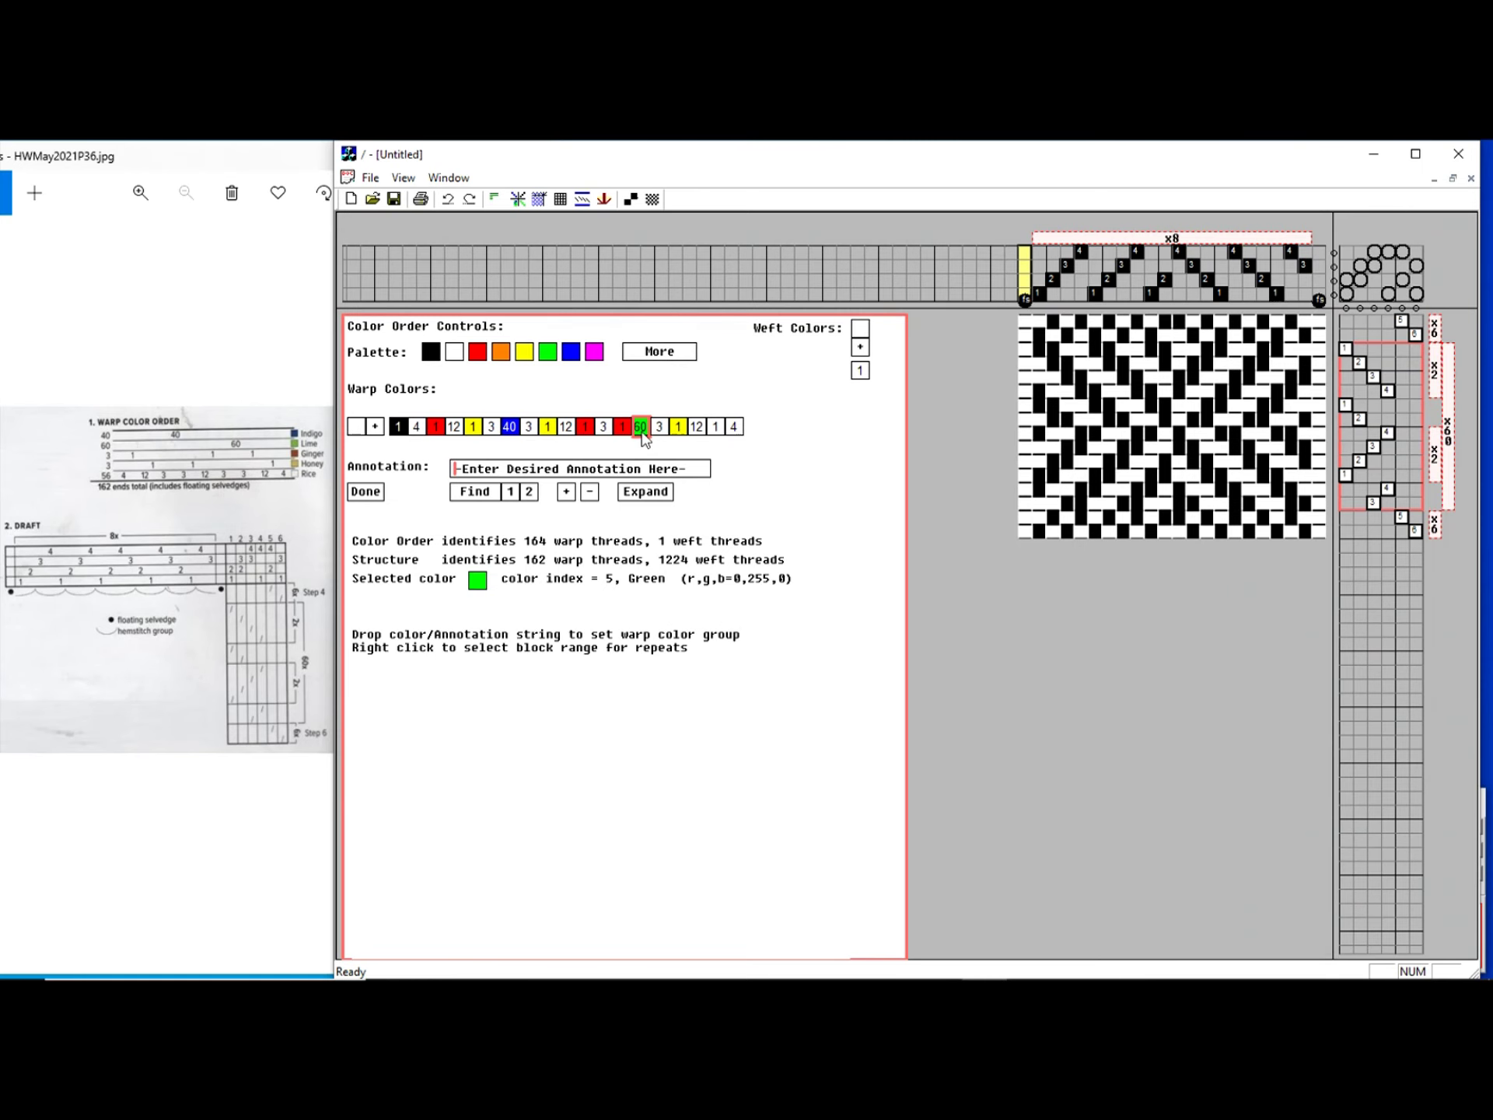
- Add a white 3-thread warp group ahead of the green 60 block, making 167 warp threads
{"action": "left_click", "coordinate": [735, 433]}
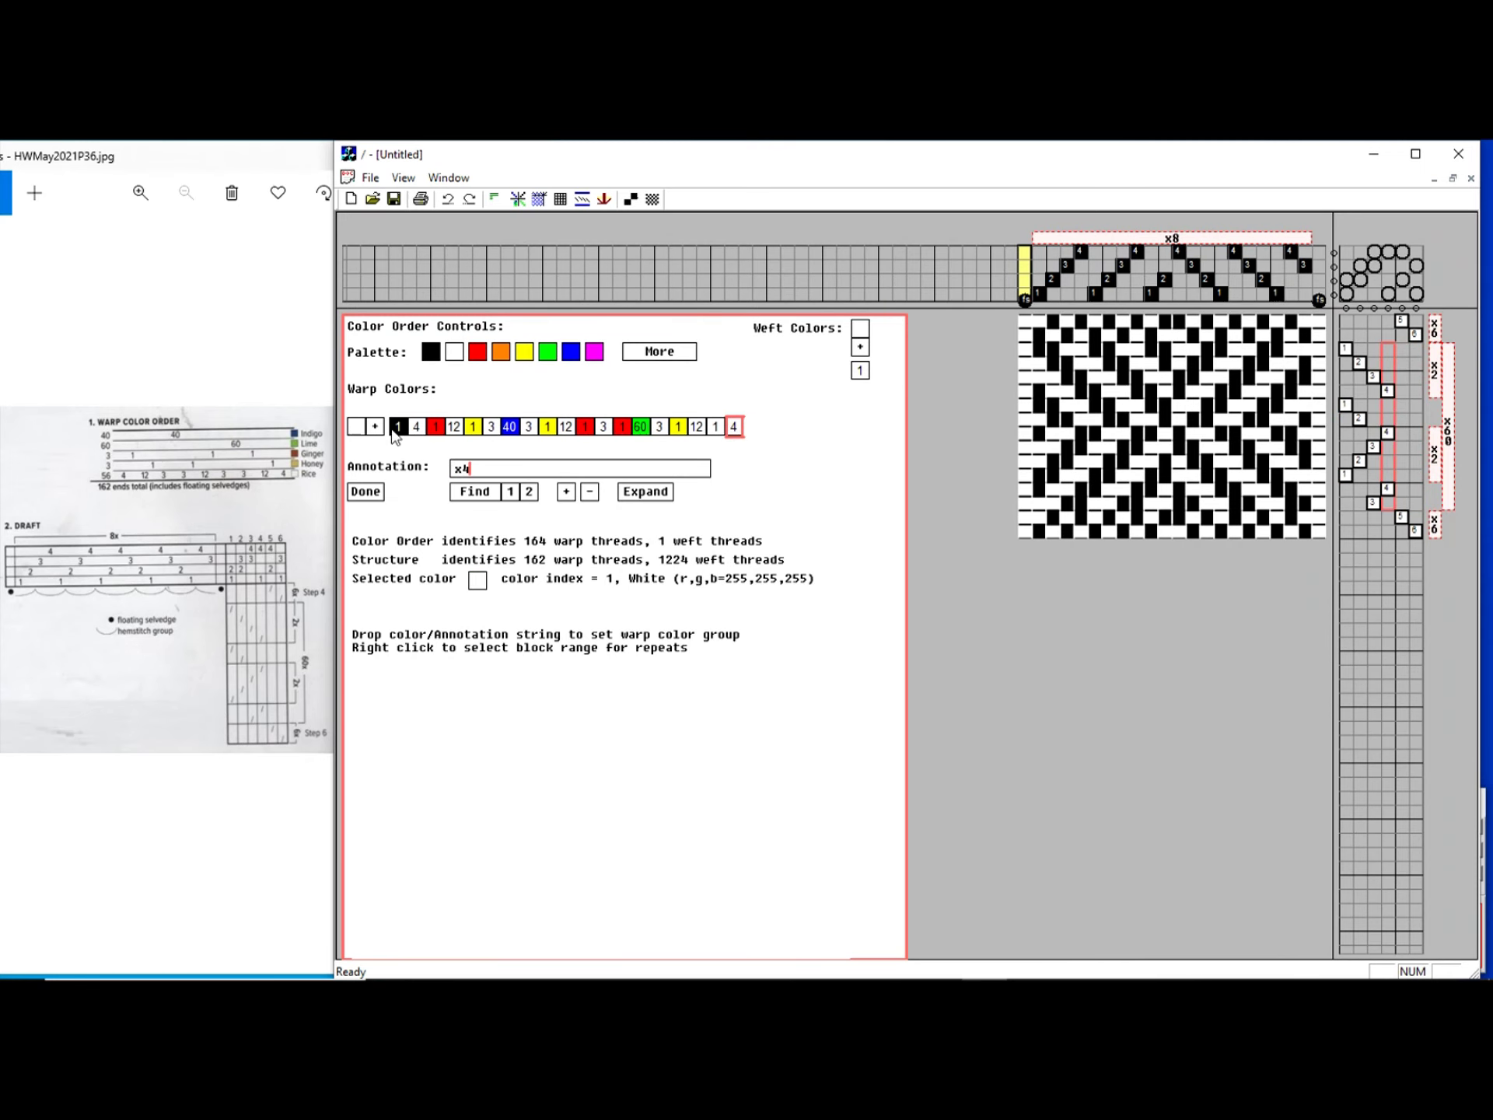
{"action": "left_click", "coordinate": [375, 427]}
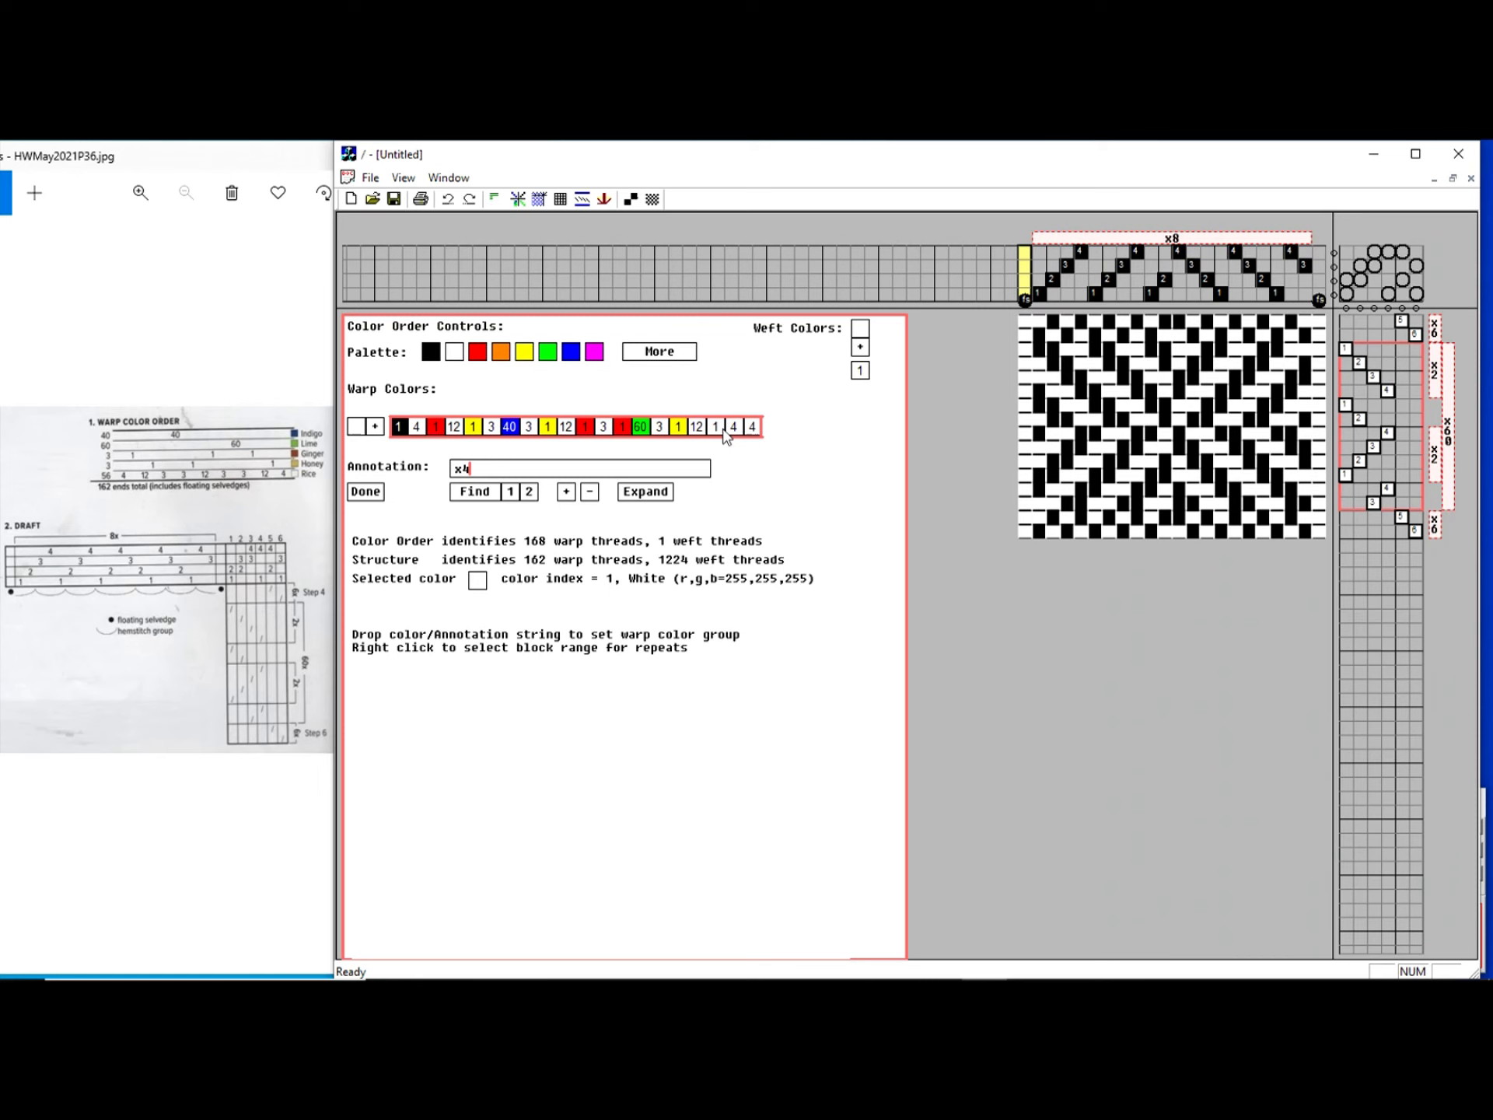
{"action": "left_click", "coordinate": [716, 430]}
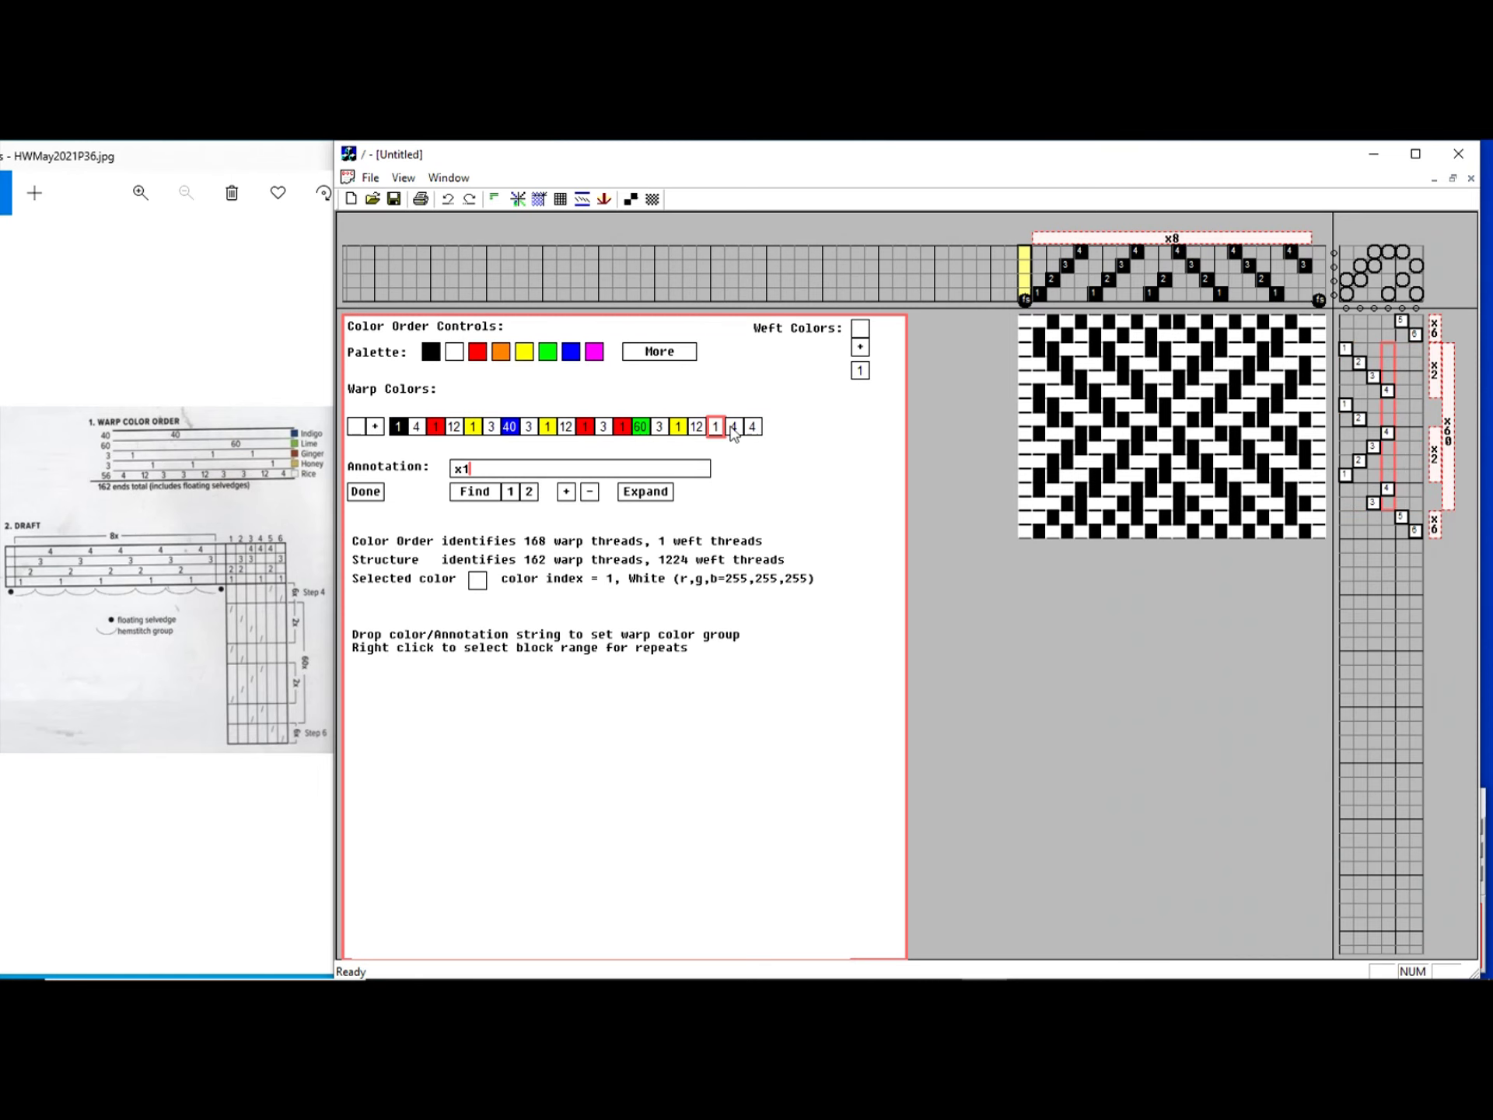
{"action": "type", "text": "2"}
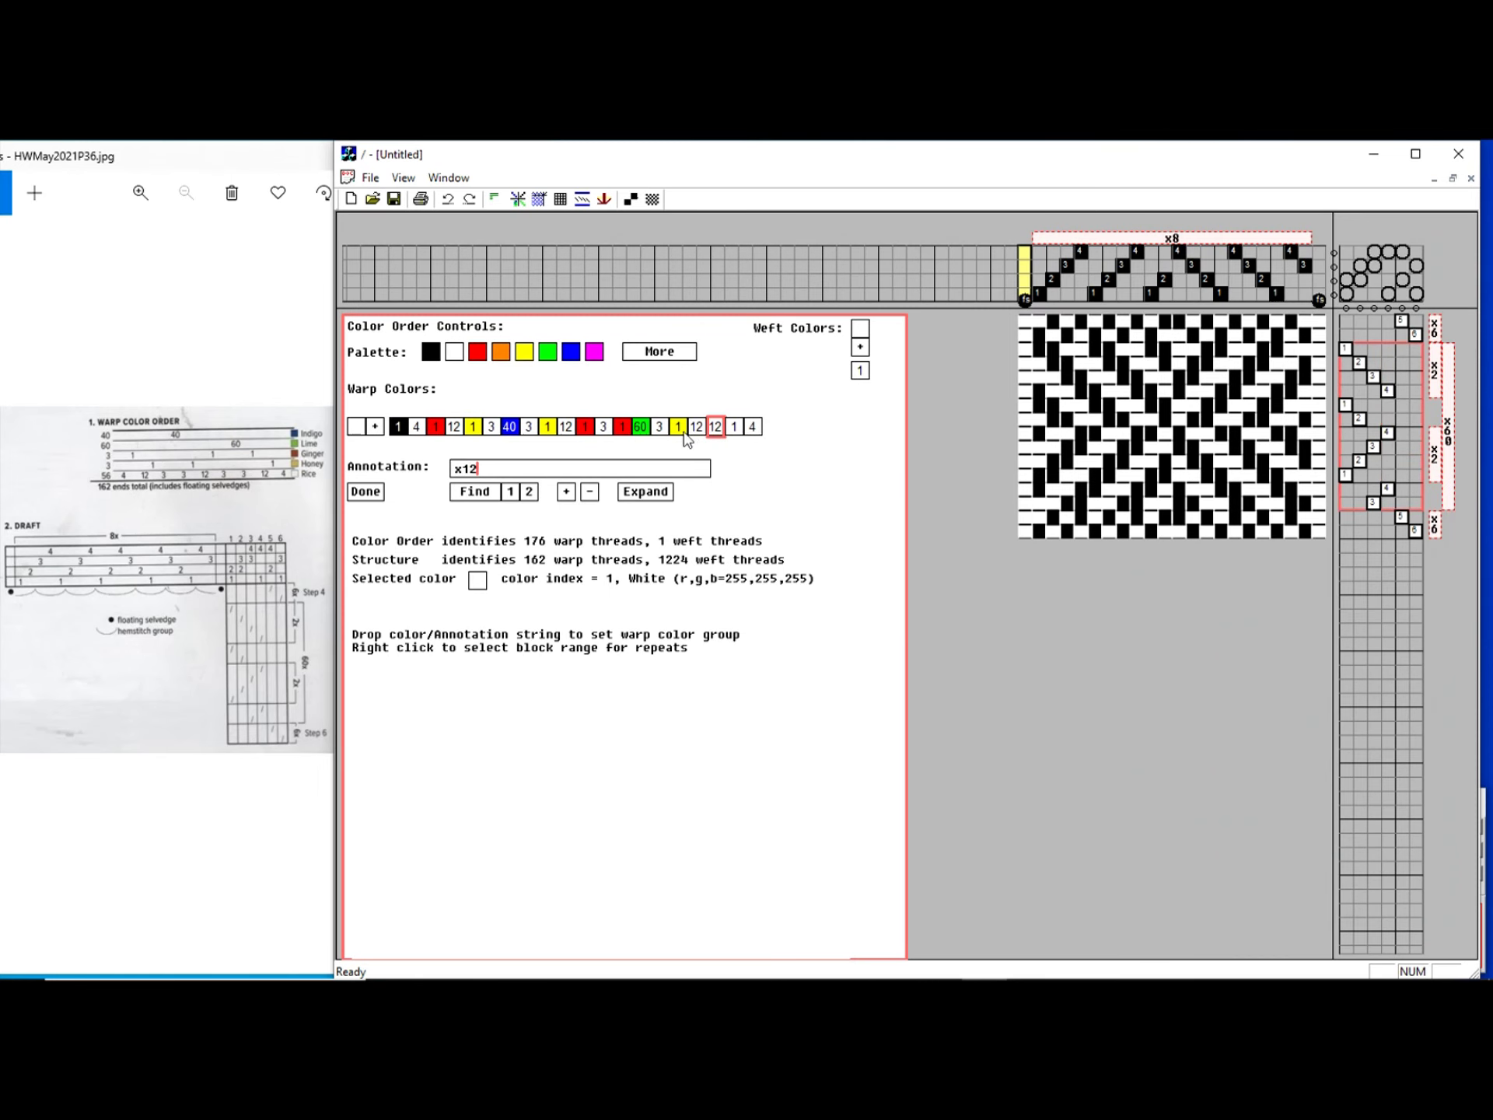
{"action": "mouse_move", "coordinate": [681, 433]}
{"action": "left_mouse_down"}
{"action": "mouse_move", "coordinate": [696, 433]}
{"action": "mouse_move", "coordinate": [659, 434]}
{"action": "left_mouse_up"}
{"action": "left_click", "coordinate": [665, 428]}
{"action": "left_click", "coordinate": [645, 430]}
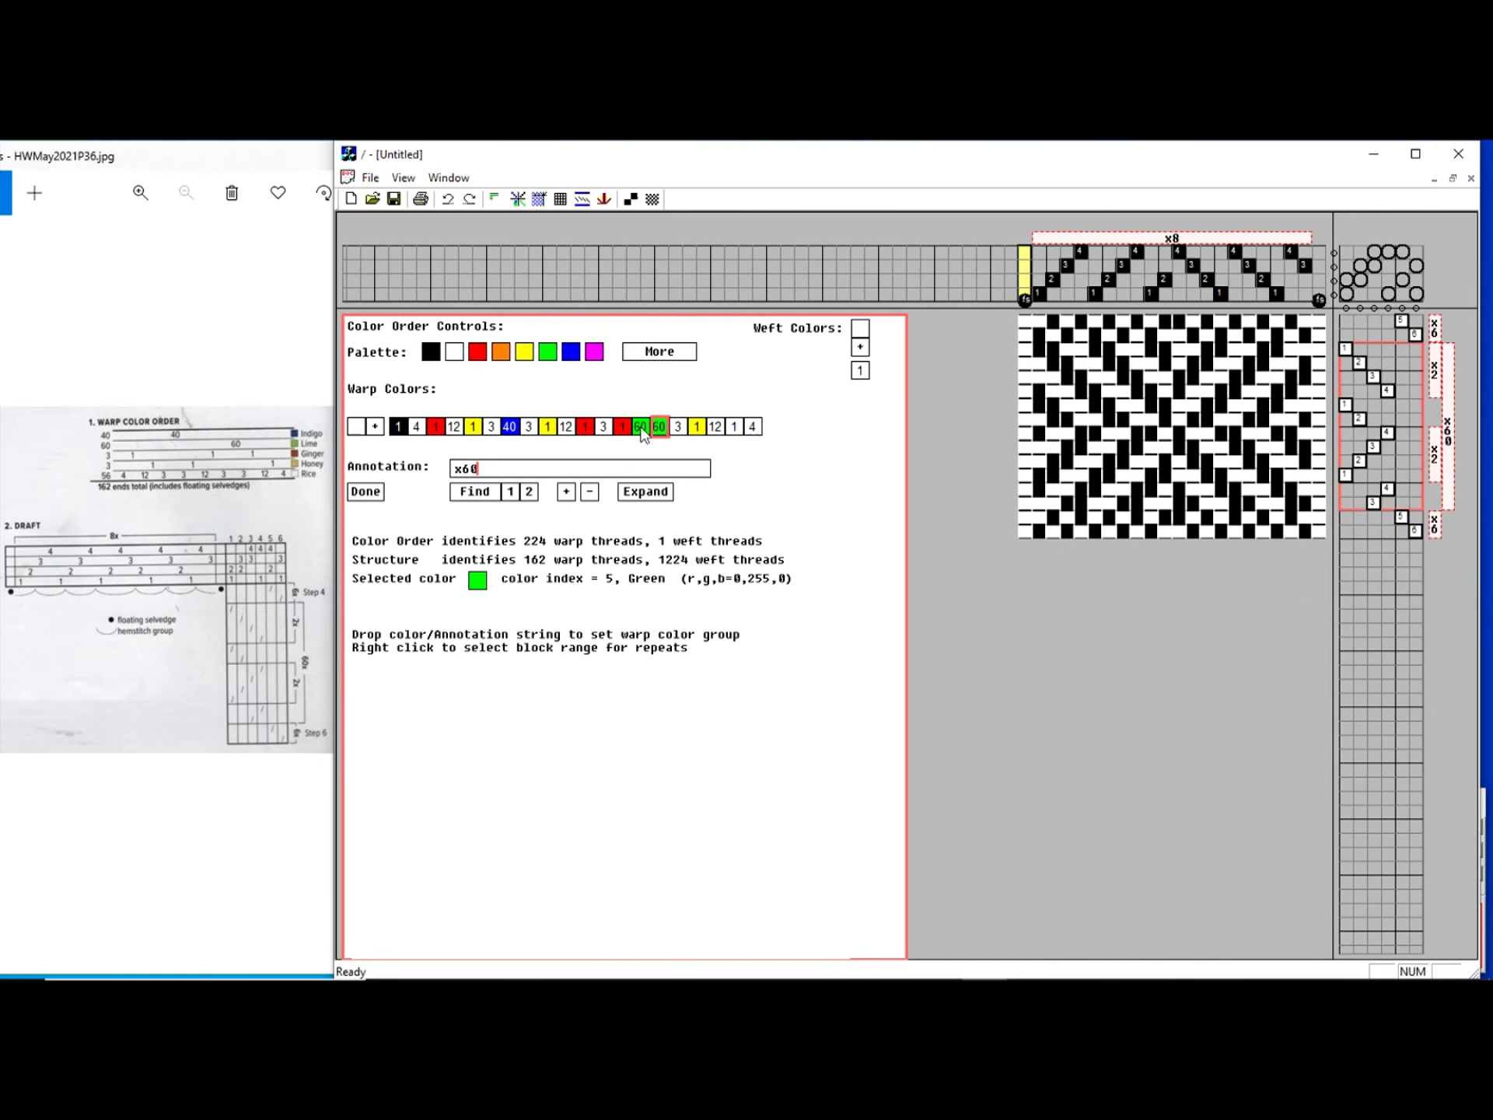
{"action": "left_click_drag", "start_coordinate": [678, 432], "coordinate": [642, 429]}
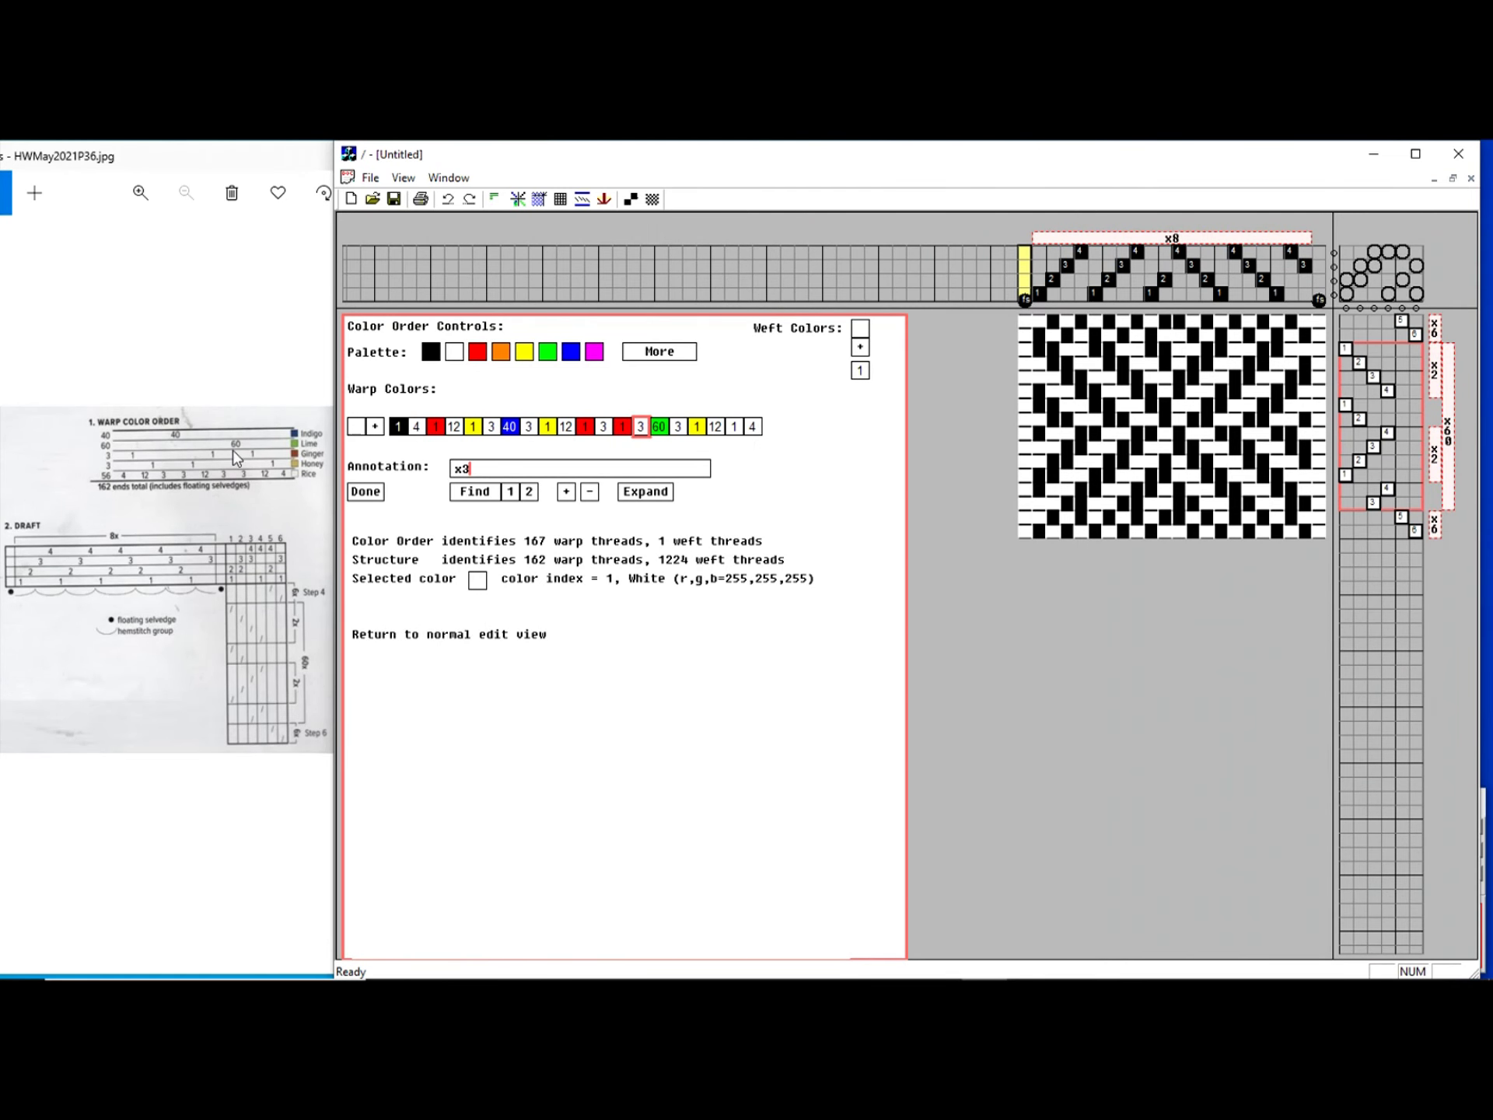
- Check the weft chart and add a 12-thread group to the weft colour order
{"action": "left_click", "coordinate": [261, 552]}
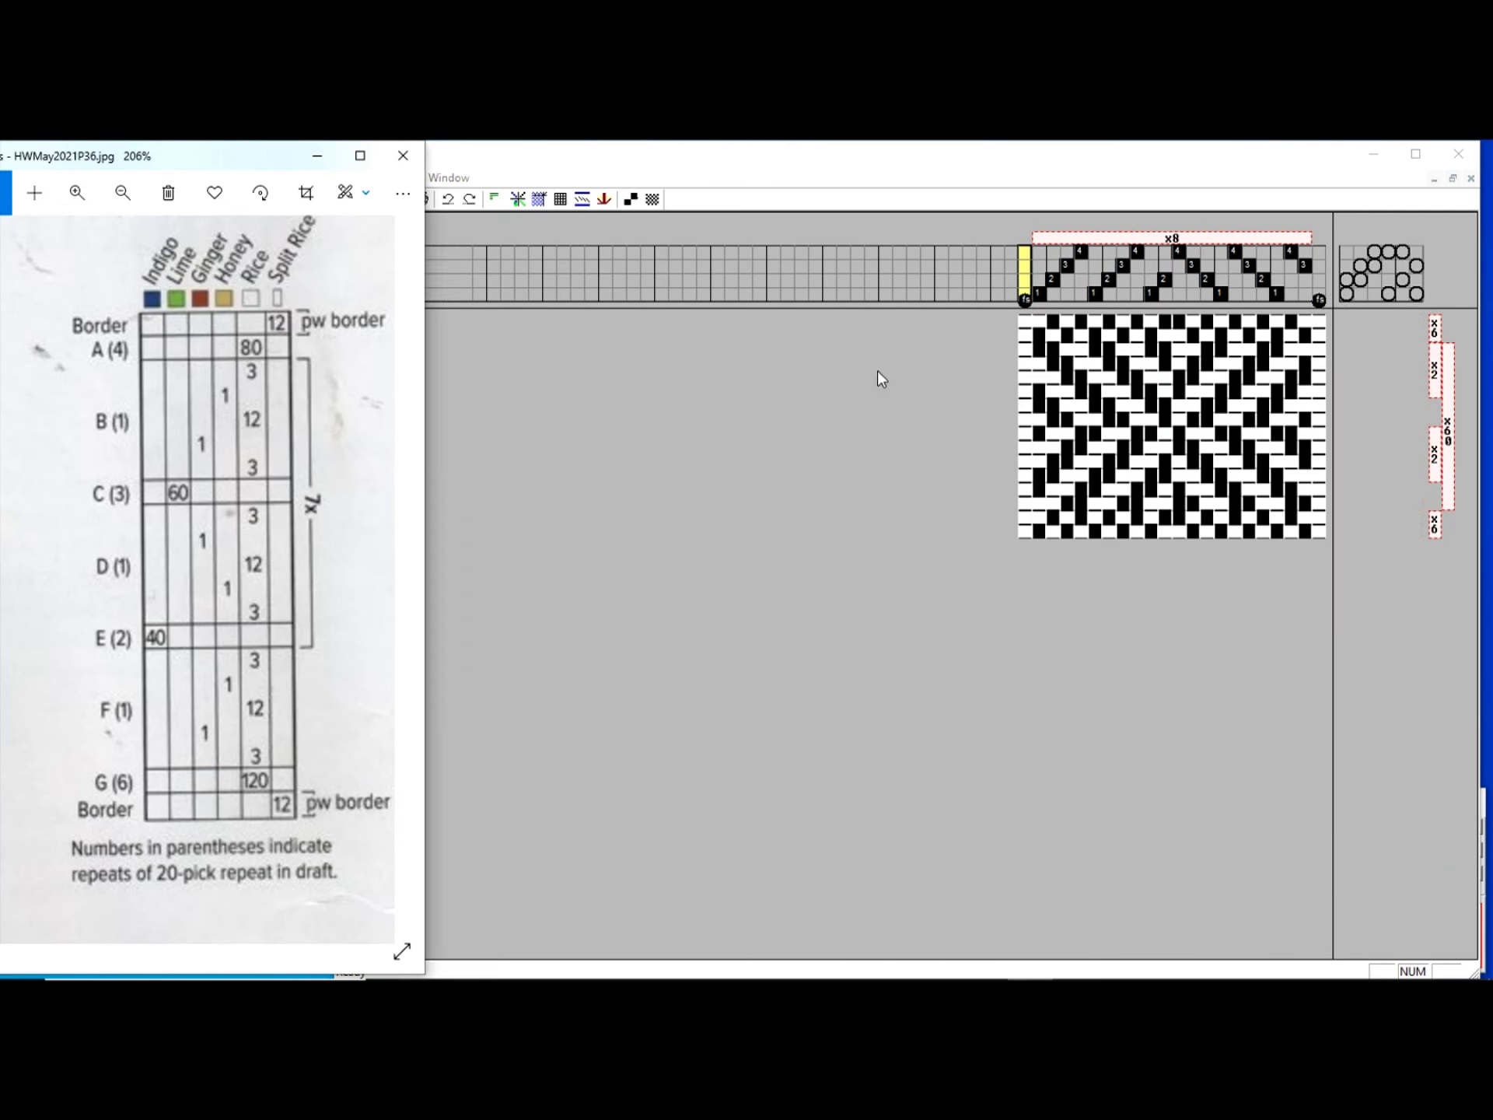
{"action": "left_click", "coordinate": [859, 372]}
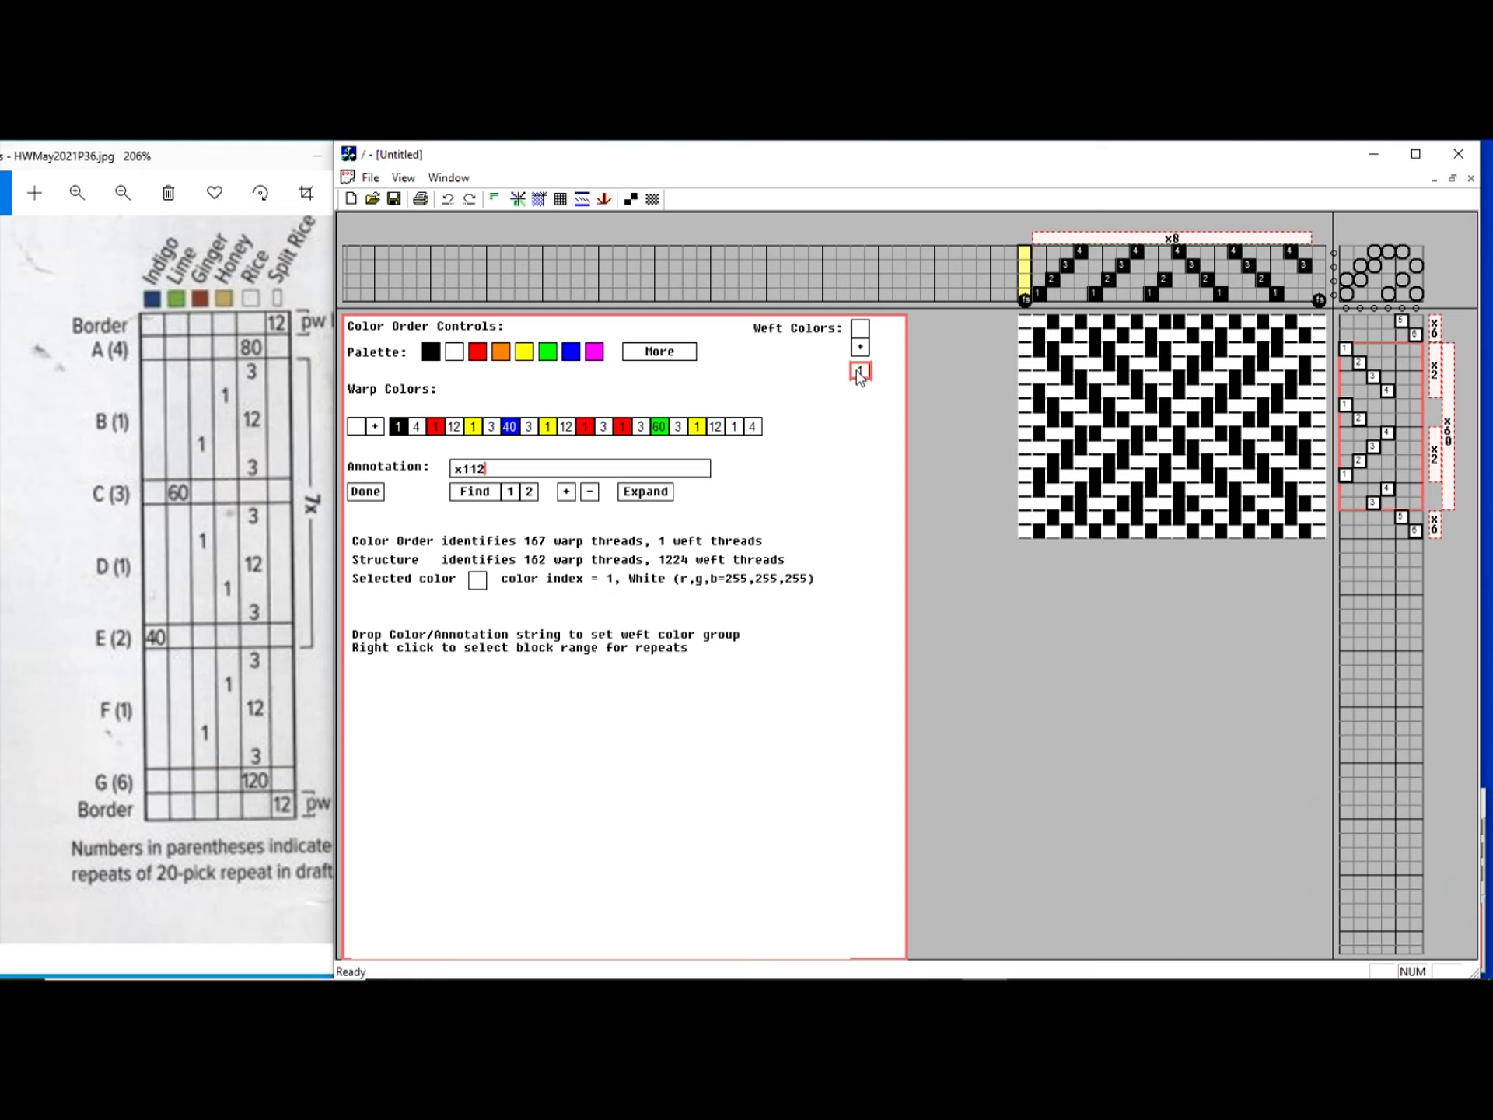
{"action": "key", "text": "BackSpace"}
{"action": "key", "text": "BackSpace"}
{"action": "key", "text": "BackSpace"}
{"action": "left_click", "coordinate": [859, 347]}
- Delete the leading black warp thread and the original 1-thread weft entry, leaving 166 warp threads
{"action": "left_click", "coordinate": [397, 426]}
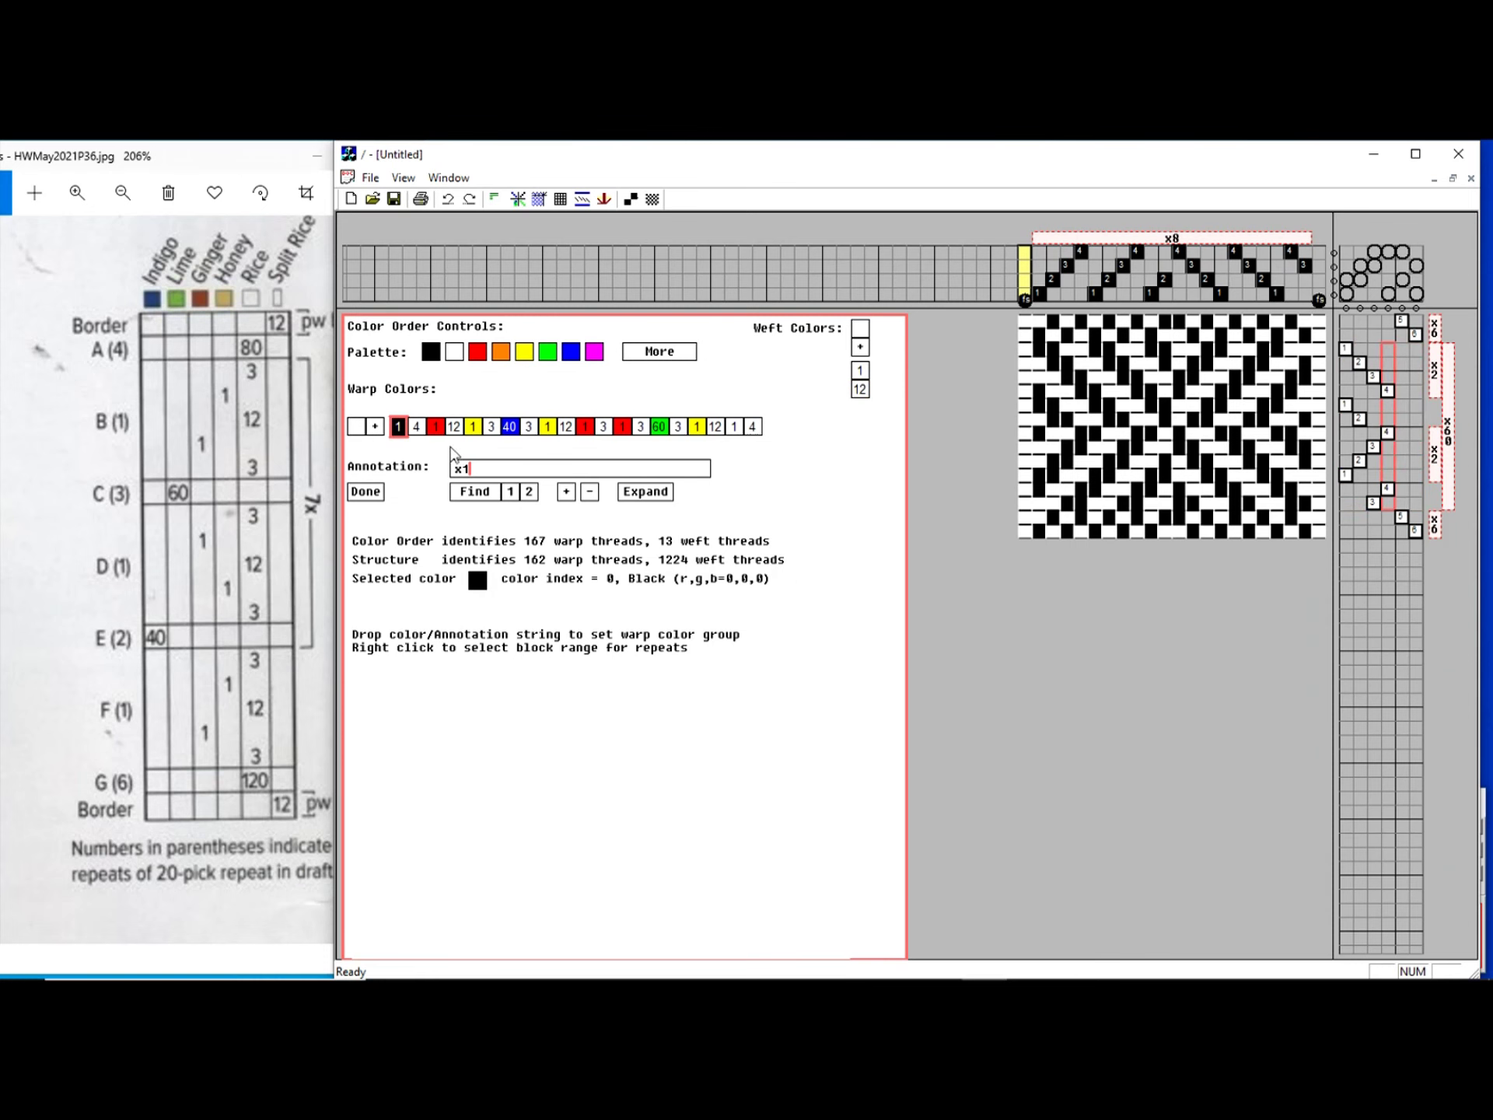
{"action": "left_click", "coordinate": [593, 493]}
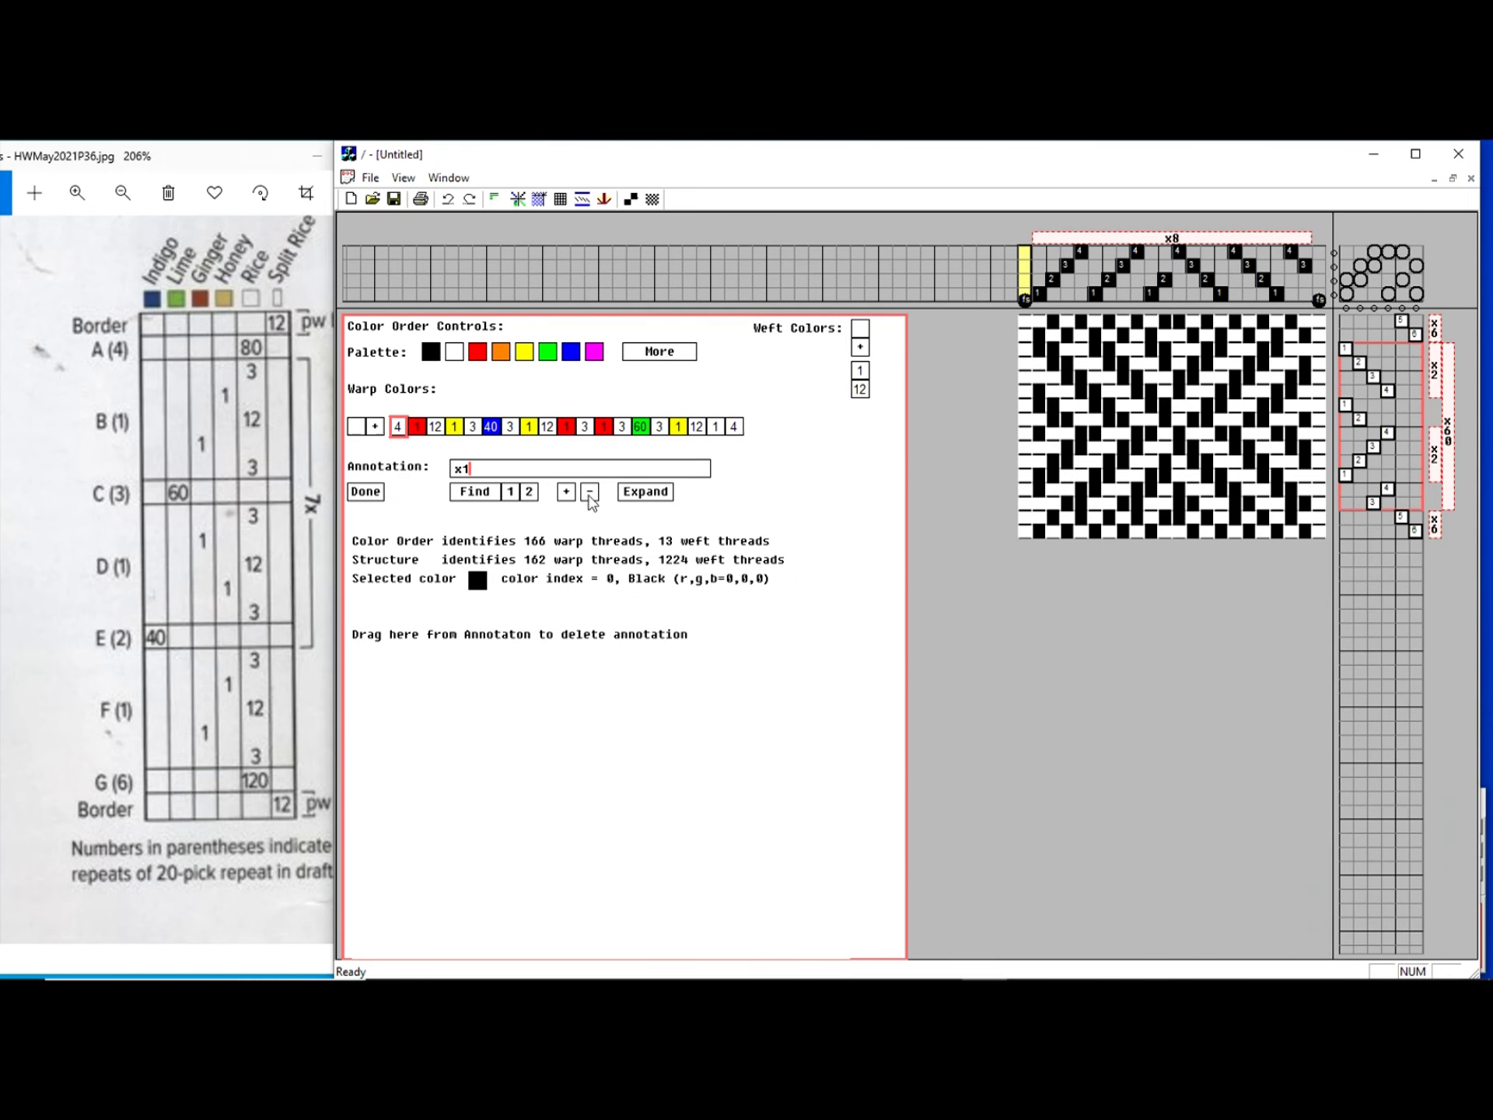
{"action": "left_click", "coordinate": [862, 389]}
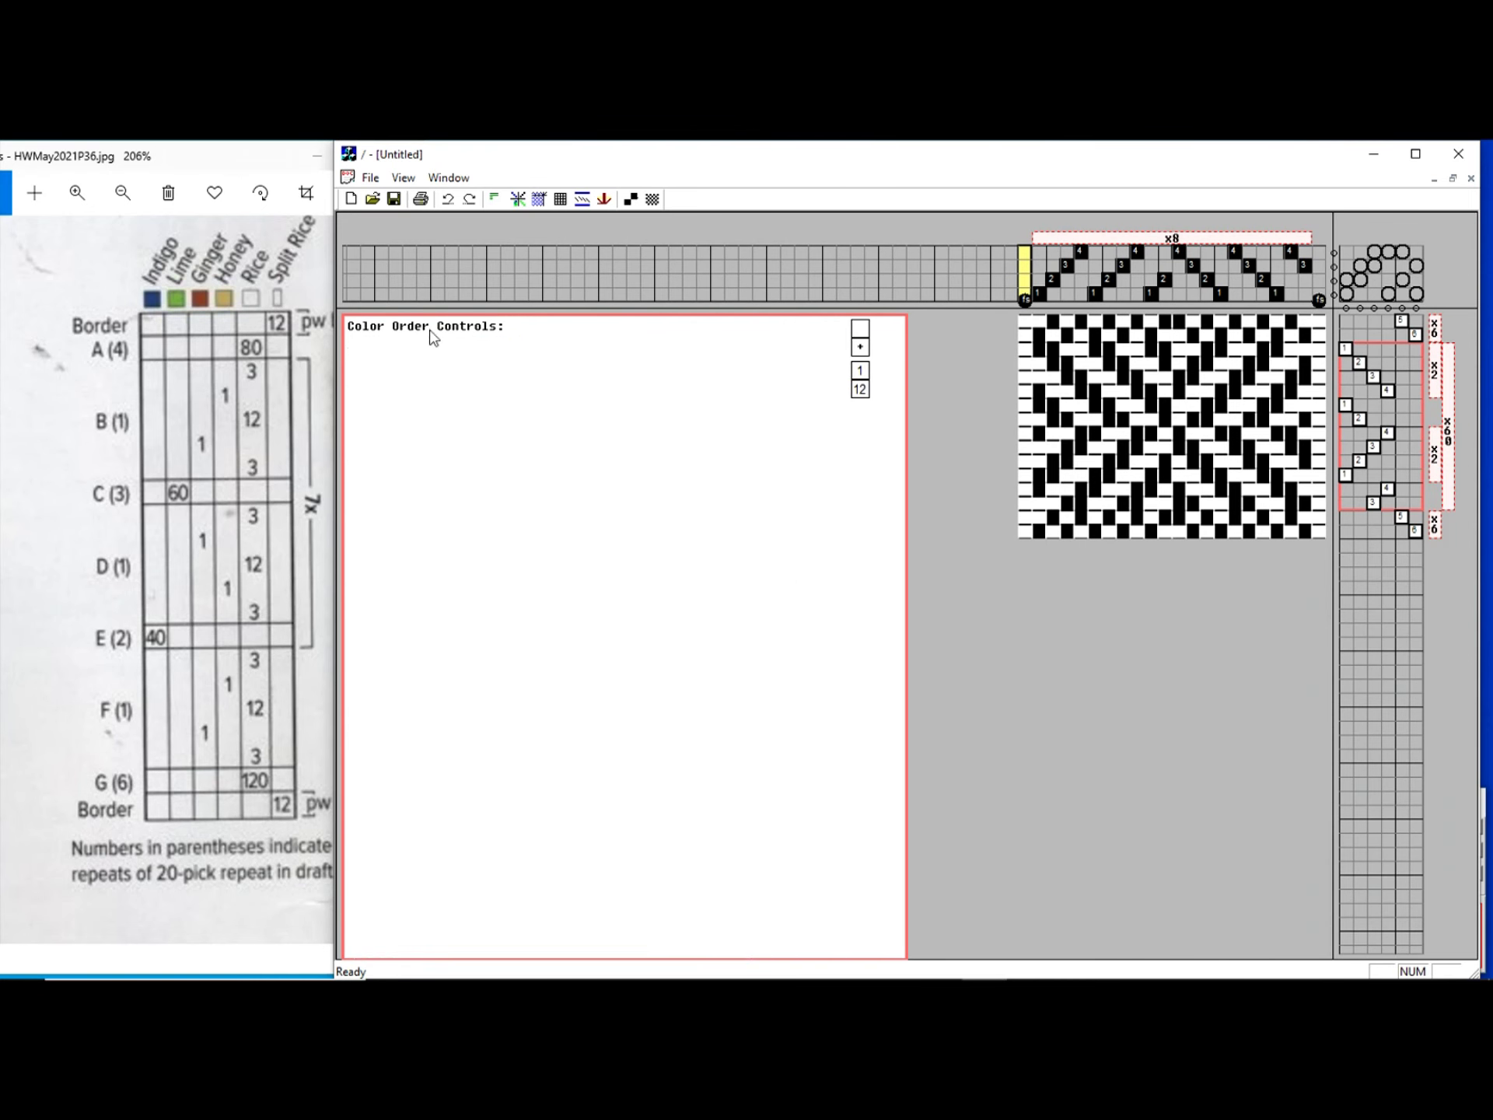
{"action": "left_click", "coordinate": [861, 371]}
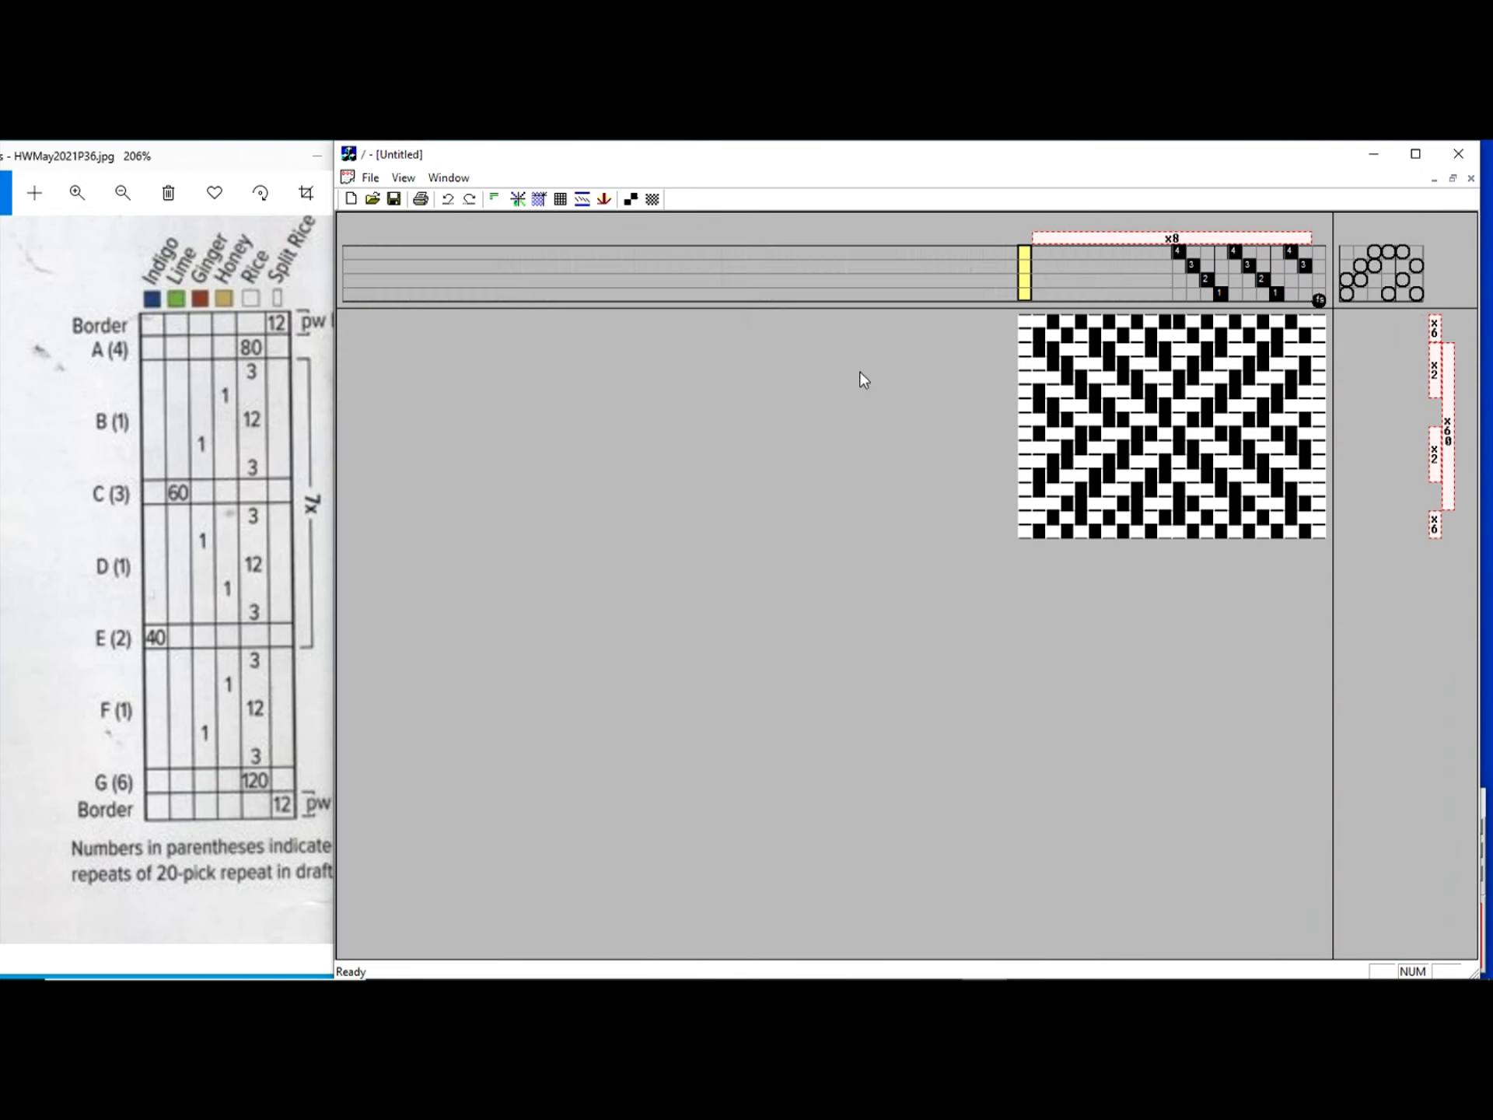
{"action": "left_click", "coordinate": [590, 491]}
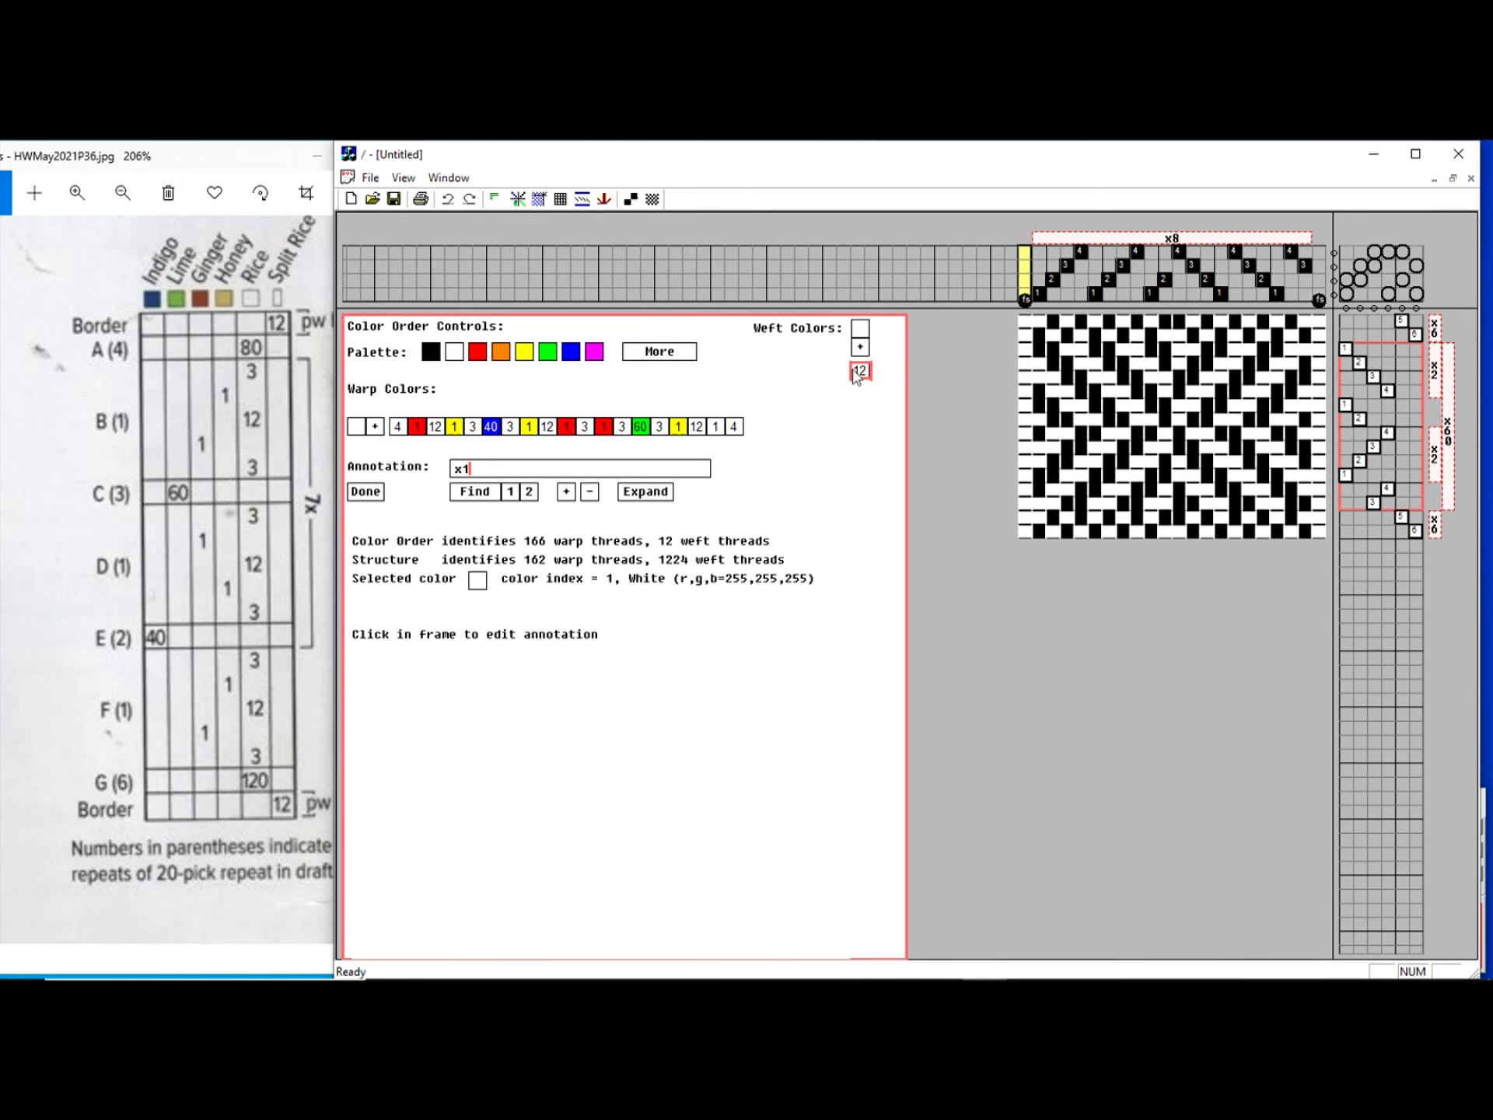
- Enter weft counts 80, 3, 1, 12, 1, 3 and 60 as Annotation entries
{"action": "left_click", "coordinate": [579, 472]}
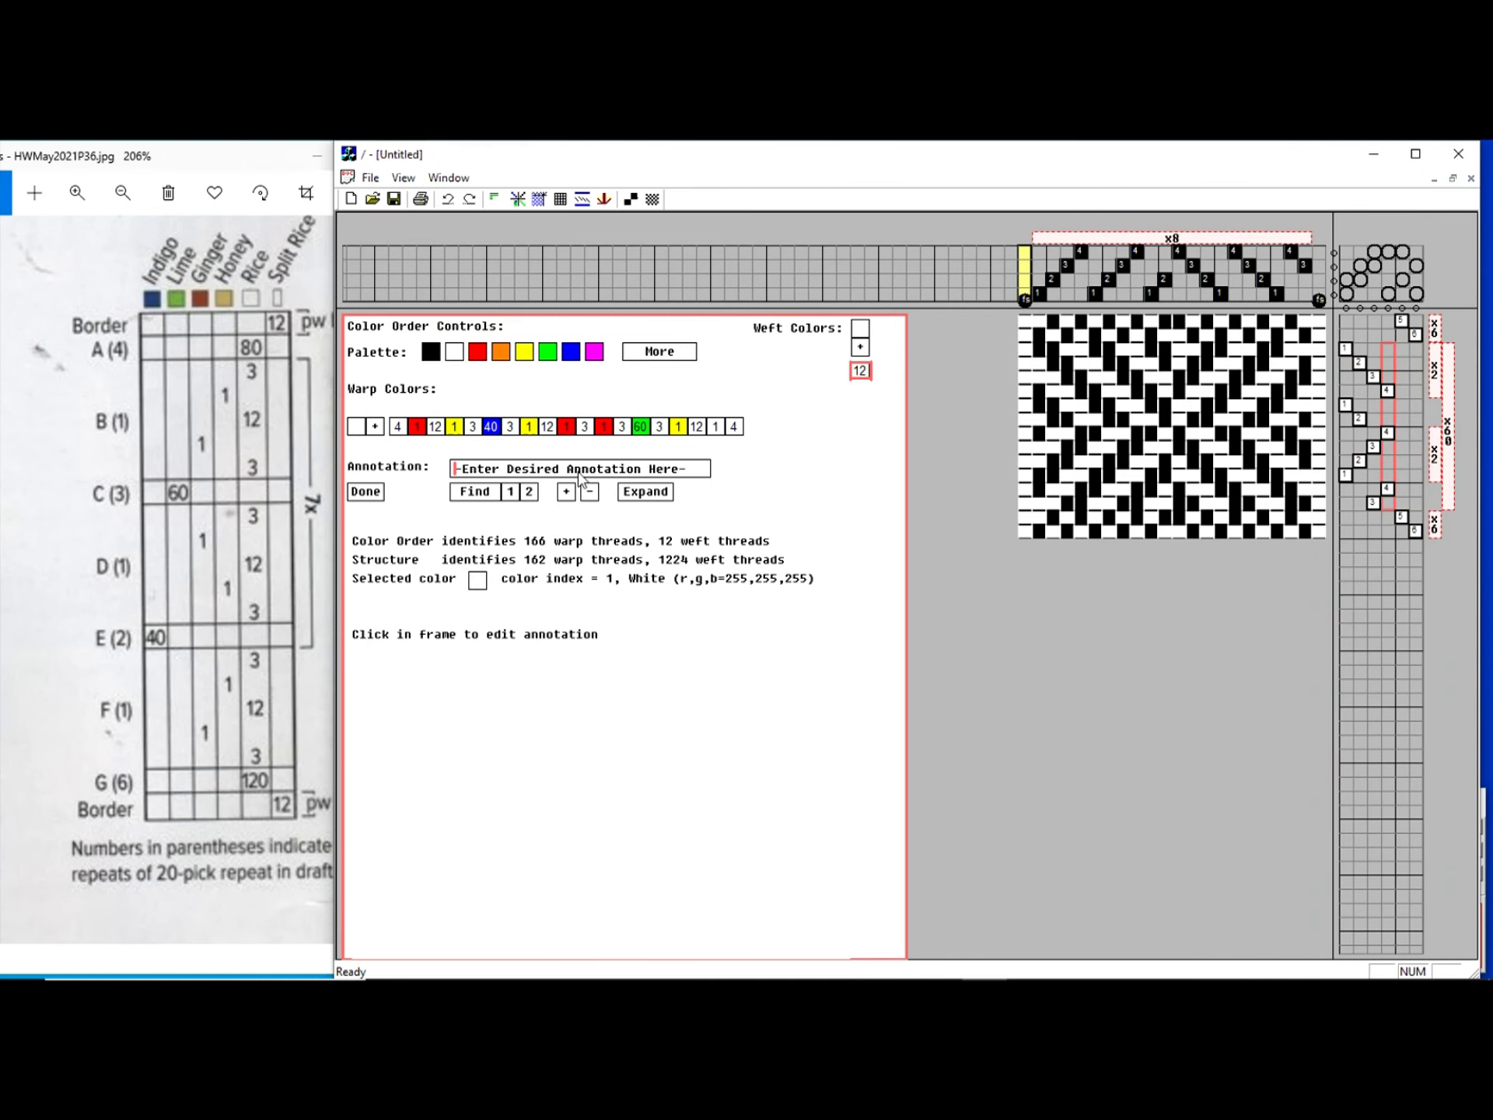
{"action": "type", "text": "80"}
{"action": "key", "text": "Return"}
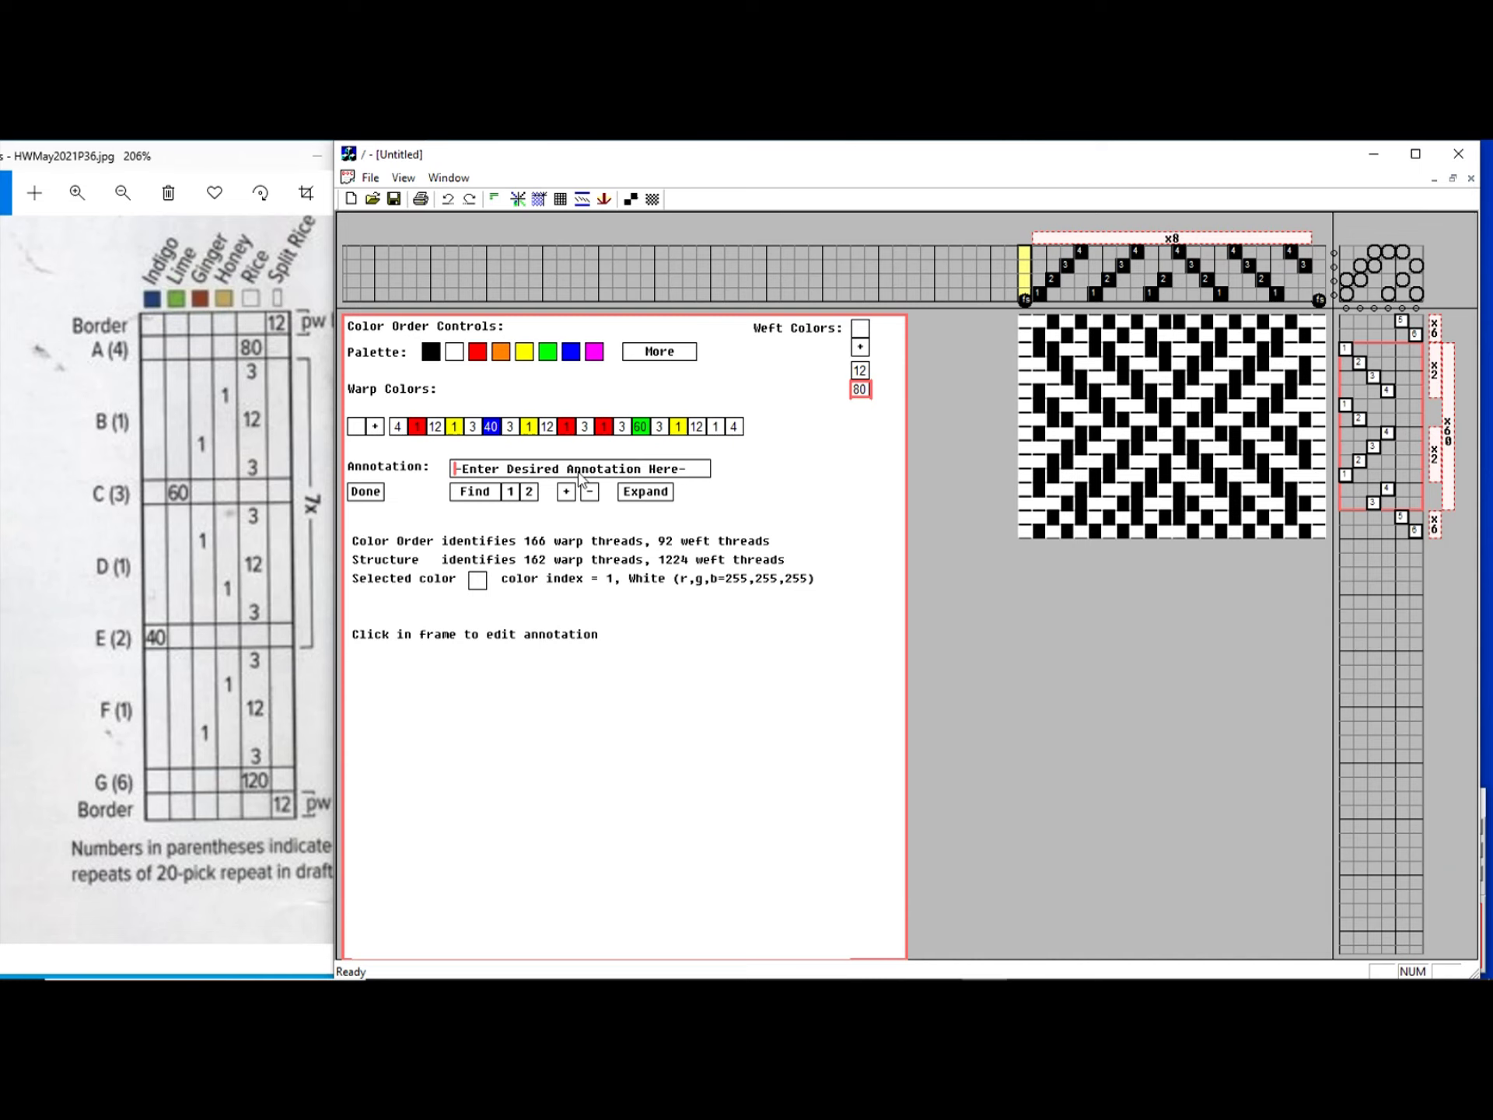
{"action": "type", "text": "3"}
{"action": "key", "text": "Return"}
{"action": "type", "text": "1"}
{"action": "key", "text": "Return"}
{"action": "type", "text": "12"}
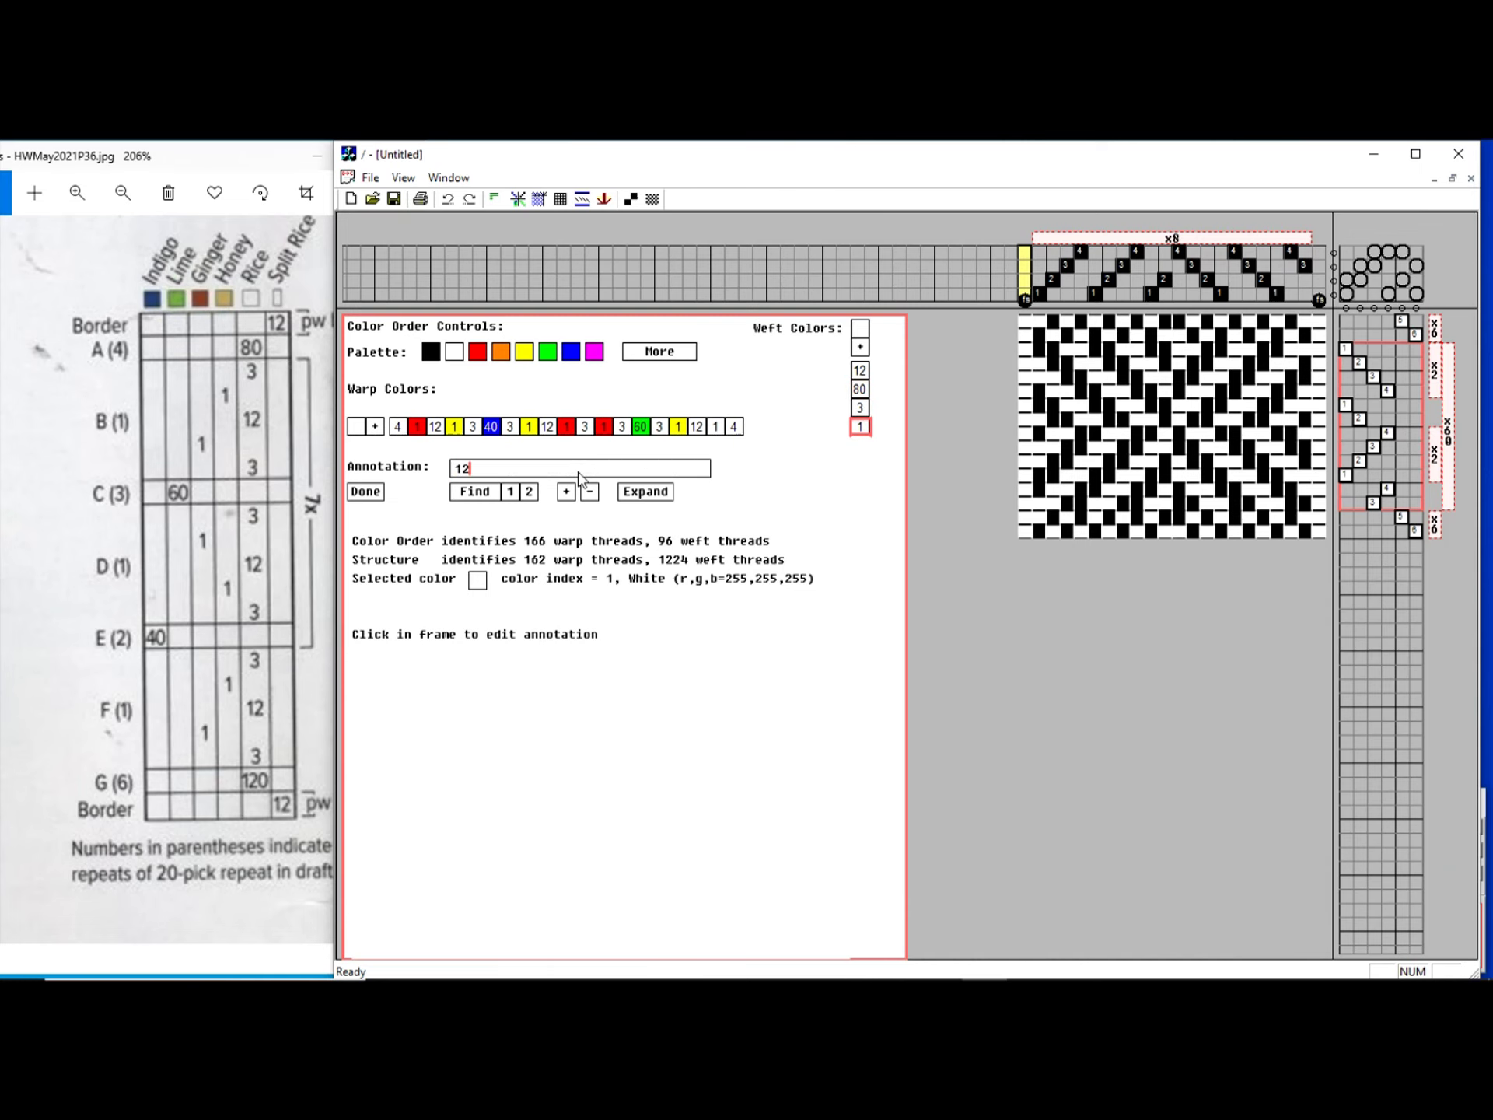
{"action": "key", "text": "Return"}
{"action": "type", "text": "1"}
{"action": "key", "text": "Return"}
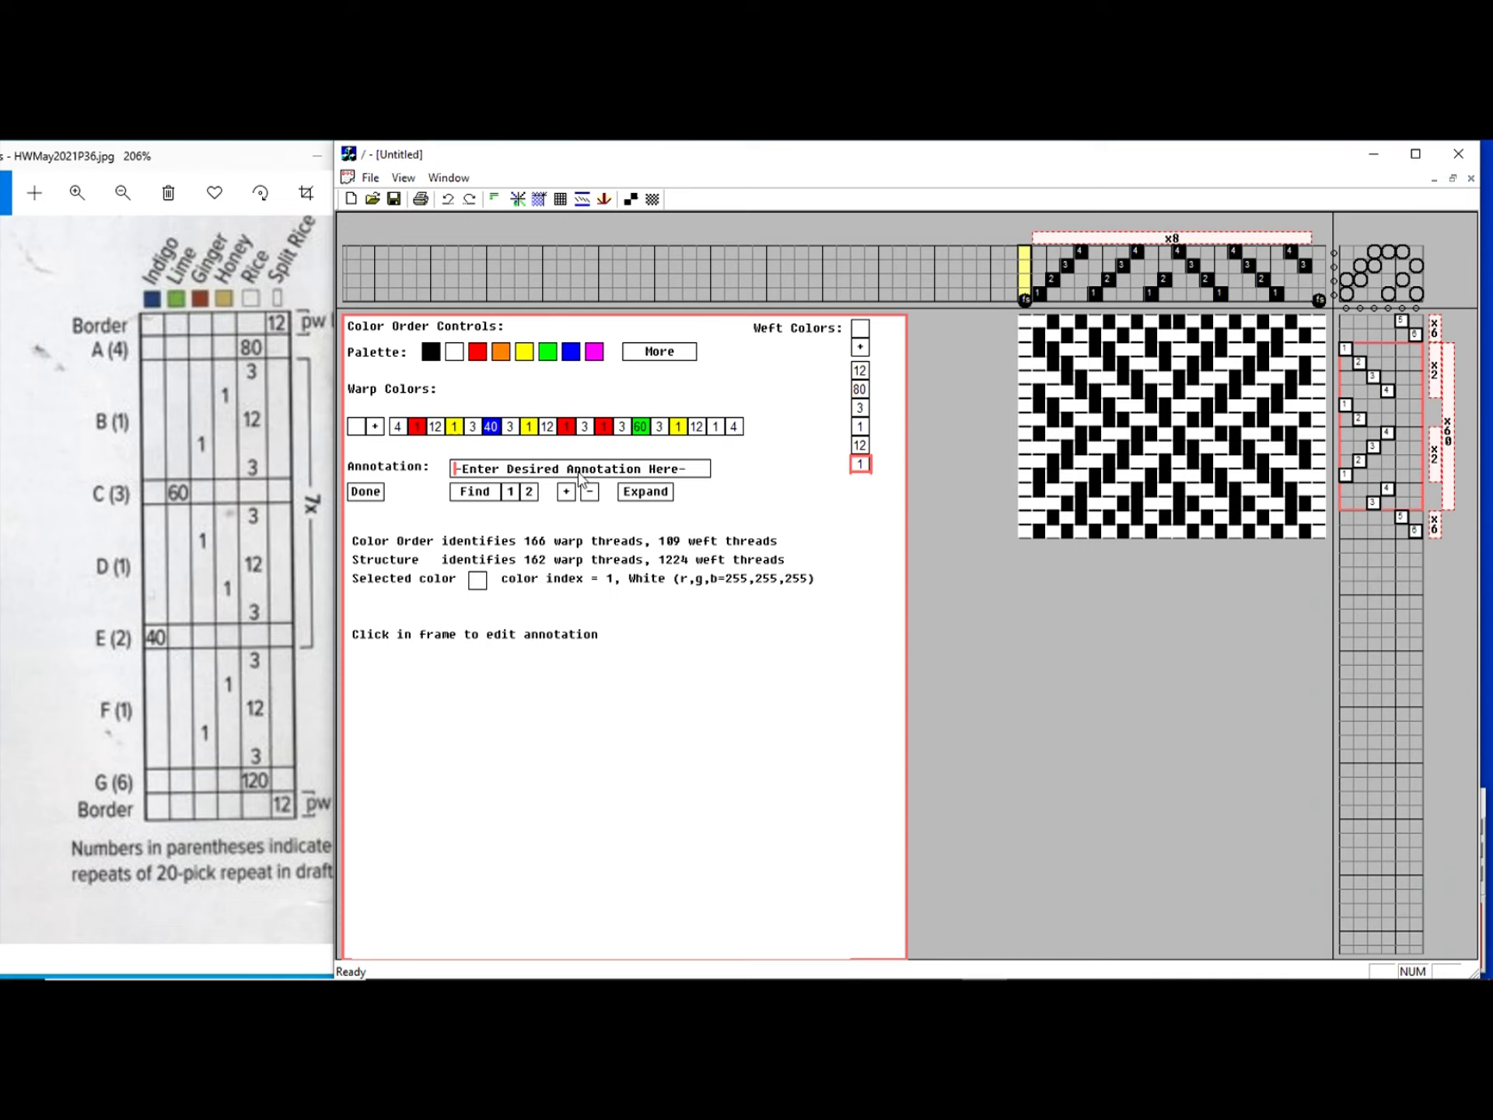
{"action": "type", "text": "3"}
{"action": "key", "text": "Return"}
{"action": "type", "text": "60"}
{"action": "key", "text": "Return"}
- Continue the weft order with 3, 1, 12, 1, 3, 40, 3 and 1
{"action": "type", "text": "3"}
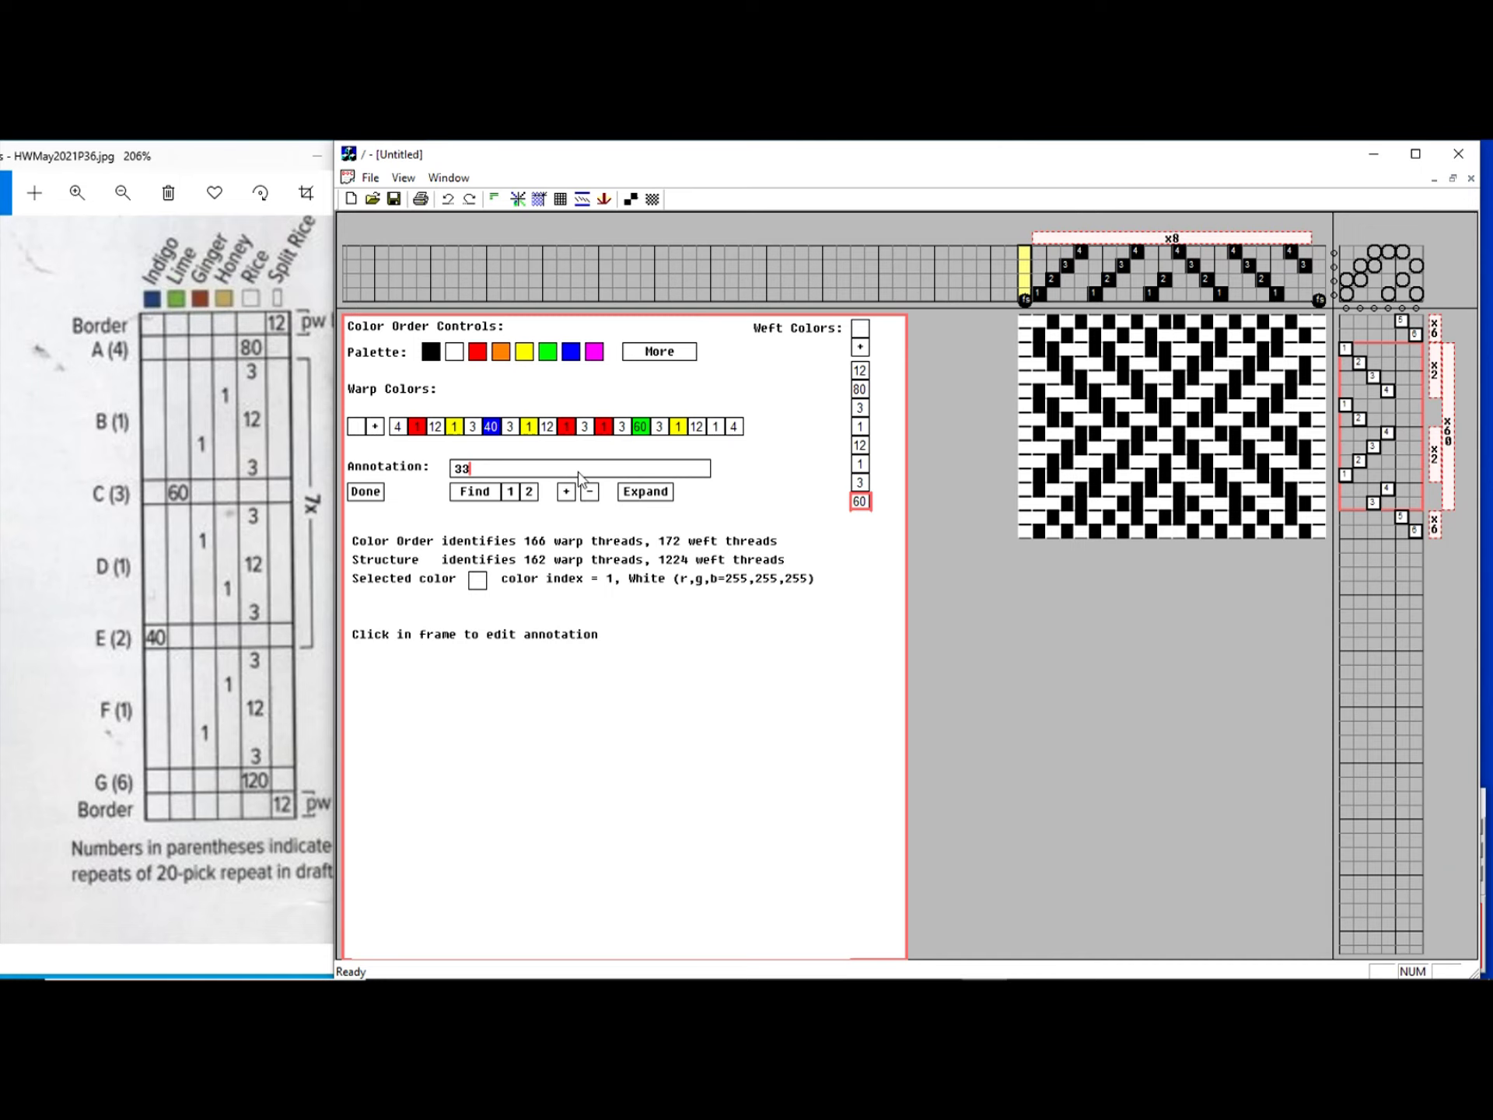
{"action": "key", "text": "Return"}
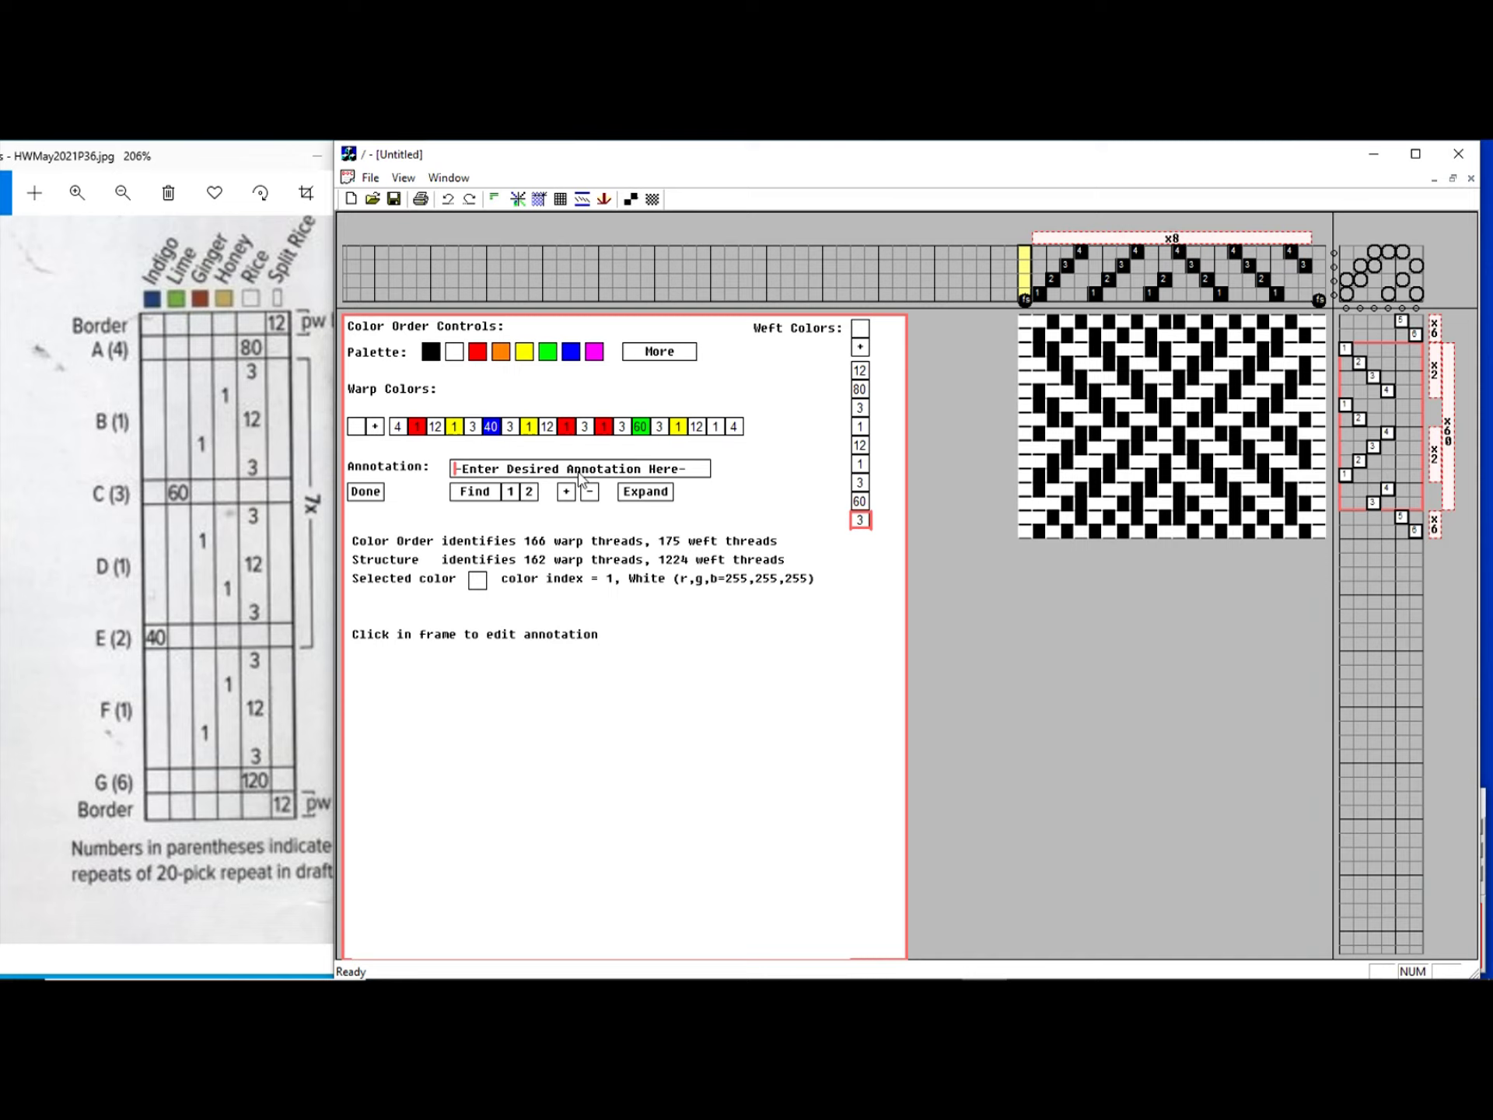
{"action": "type", "text": "1"}
{"action": "key", "text": "Return"}
{"action": "type", "text": "2"}
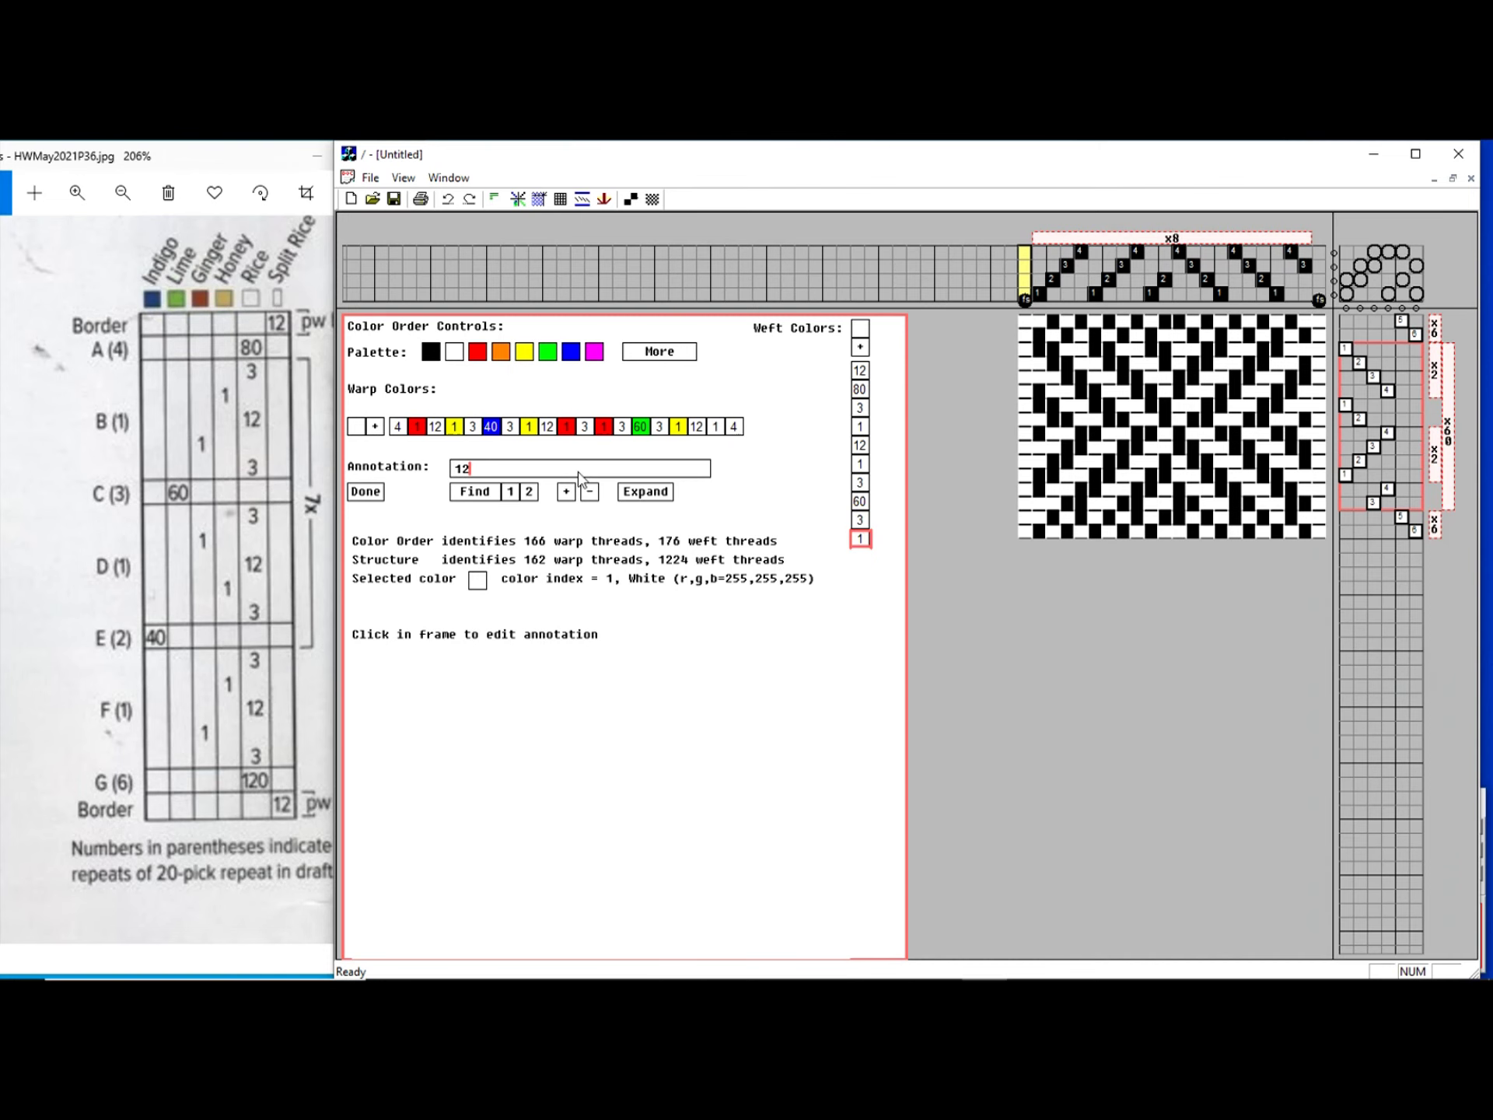
{"action": "key", "text": "Return"}
{"action": "type", "text": "1"}
{"action": "key", "text": "Return"}
{"action": "type", "text": "3"}
{"action": "key", "text": "Return"}
{"action": "type", "text": "40"}
{"action": "key", "text": "Return"}
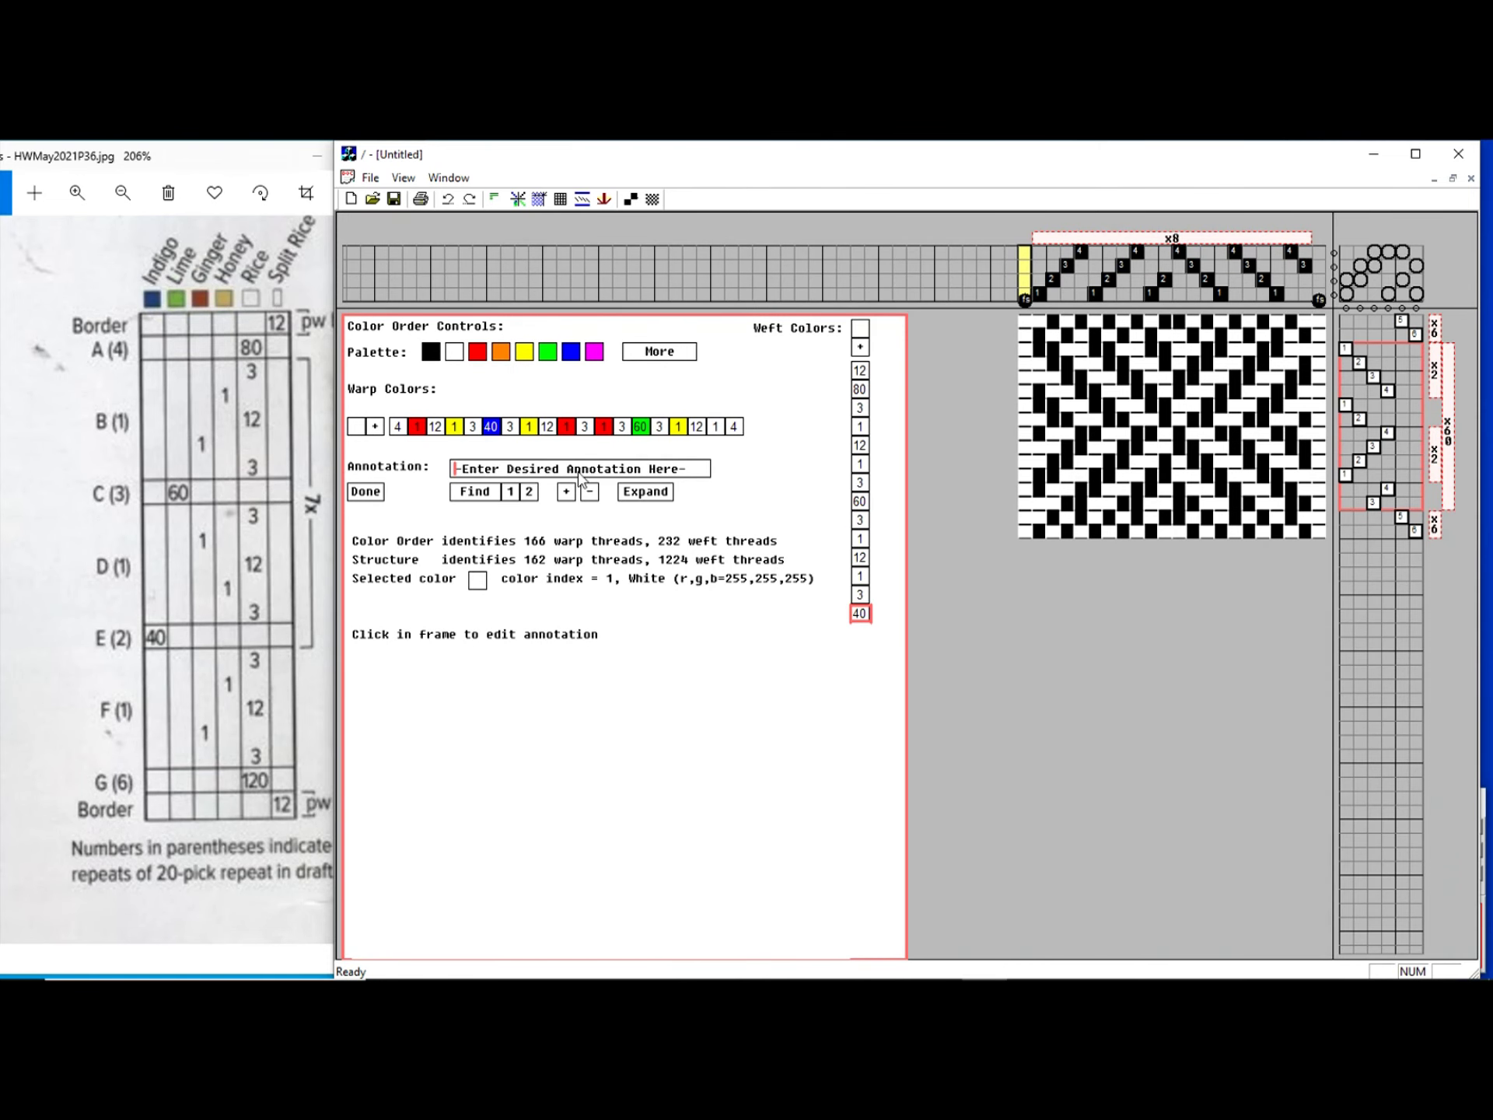
{"action": "type", "text": "3"}
{"action": "key", "text": "Return"}
{"action": "type", "text": "1"}
{"action": "key", "text": "Return"}
- Finish the weft order with 12, 1, 3, 120 and a closing 12, totalling 384 threads
{"action": "type", "text": "12"}
{"action": "key", "text": "Return"}
{"action": "type", "text": "1"}
{"action": "key", "text": "Return"}
{"action": "type", "text": "3"}
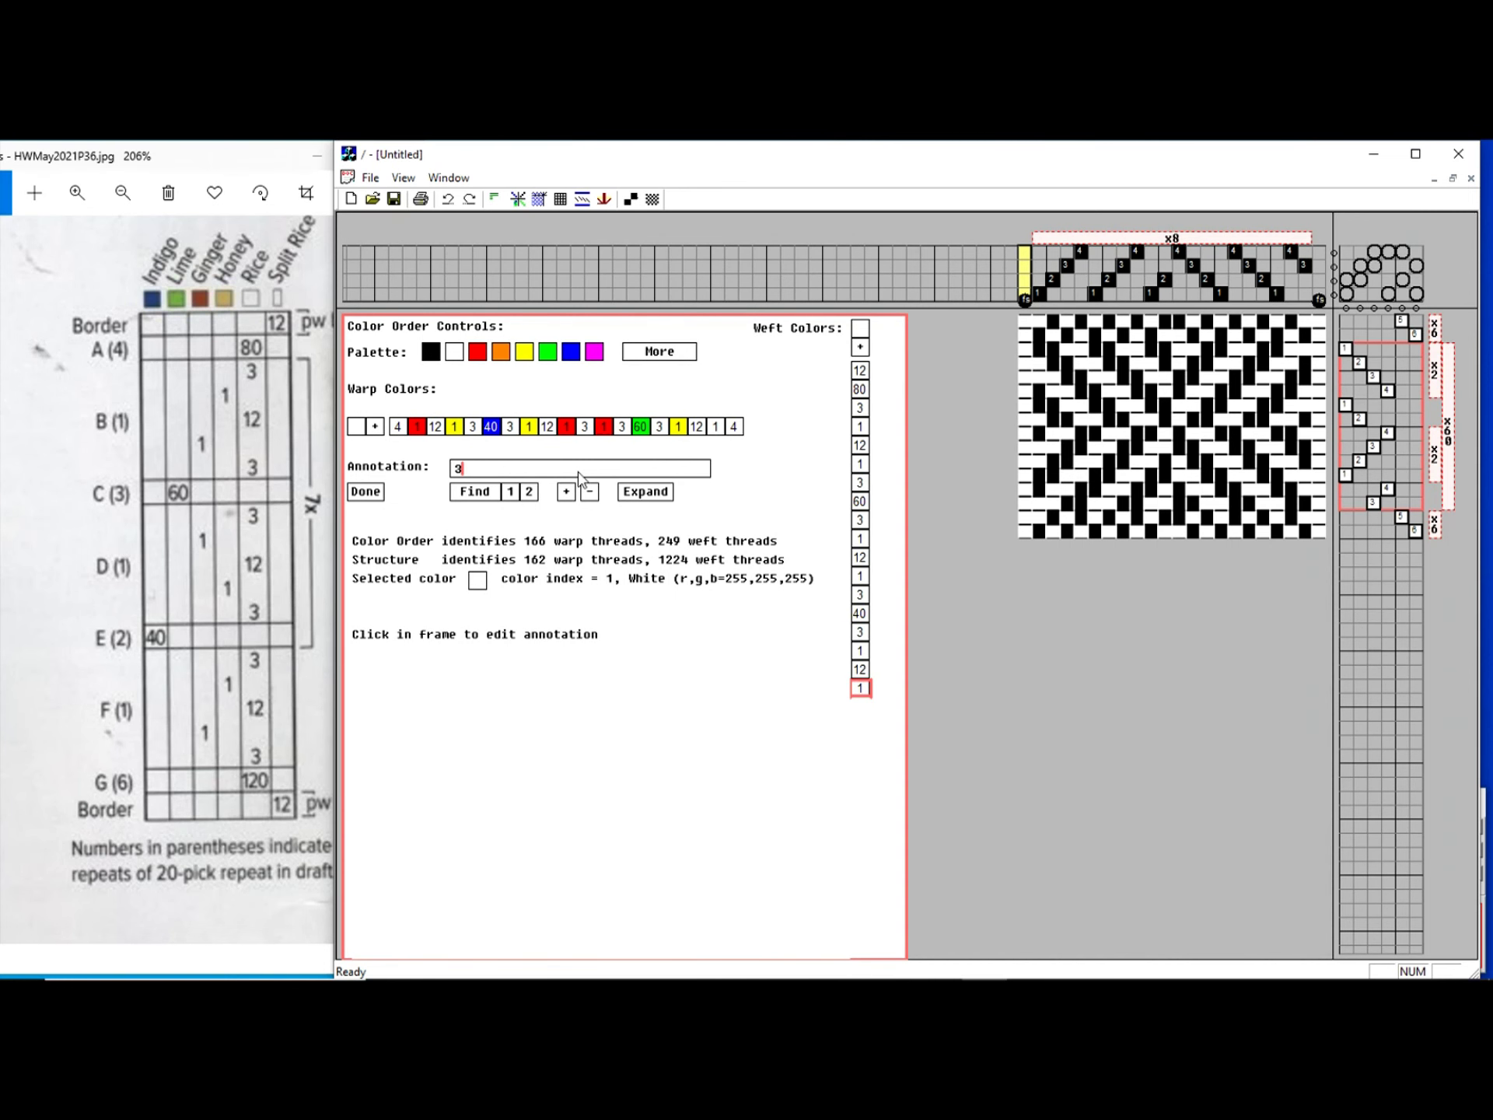
{"action": "key", "text": "Return"}
{"action": "type", "text": "120"}
{"action": "key", "text": "Return"}
{"action": "type", "text": "1"}
{"action": "key", "text": "Return"}
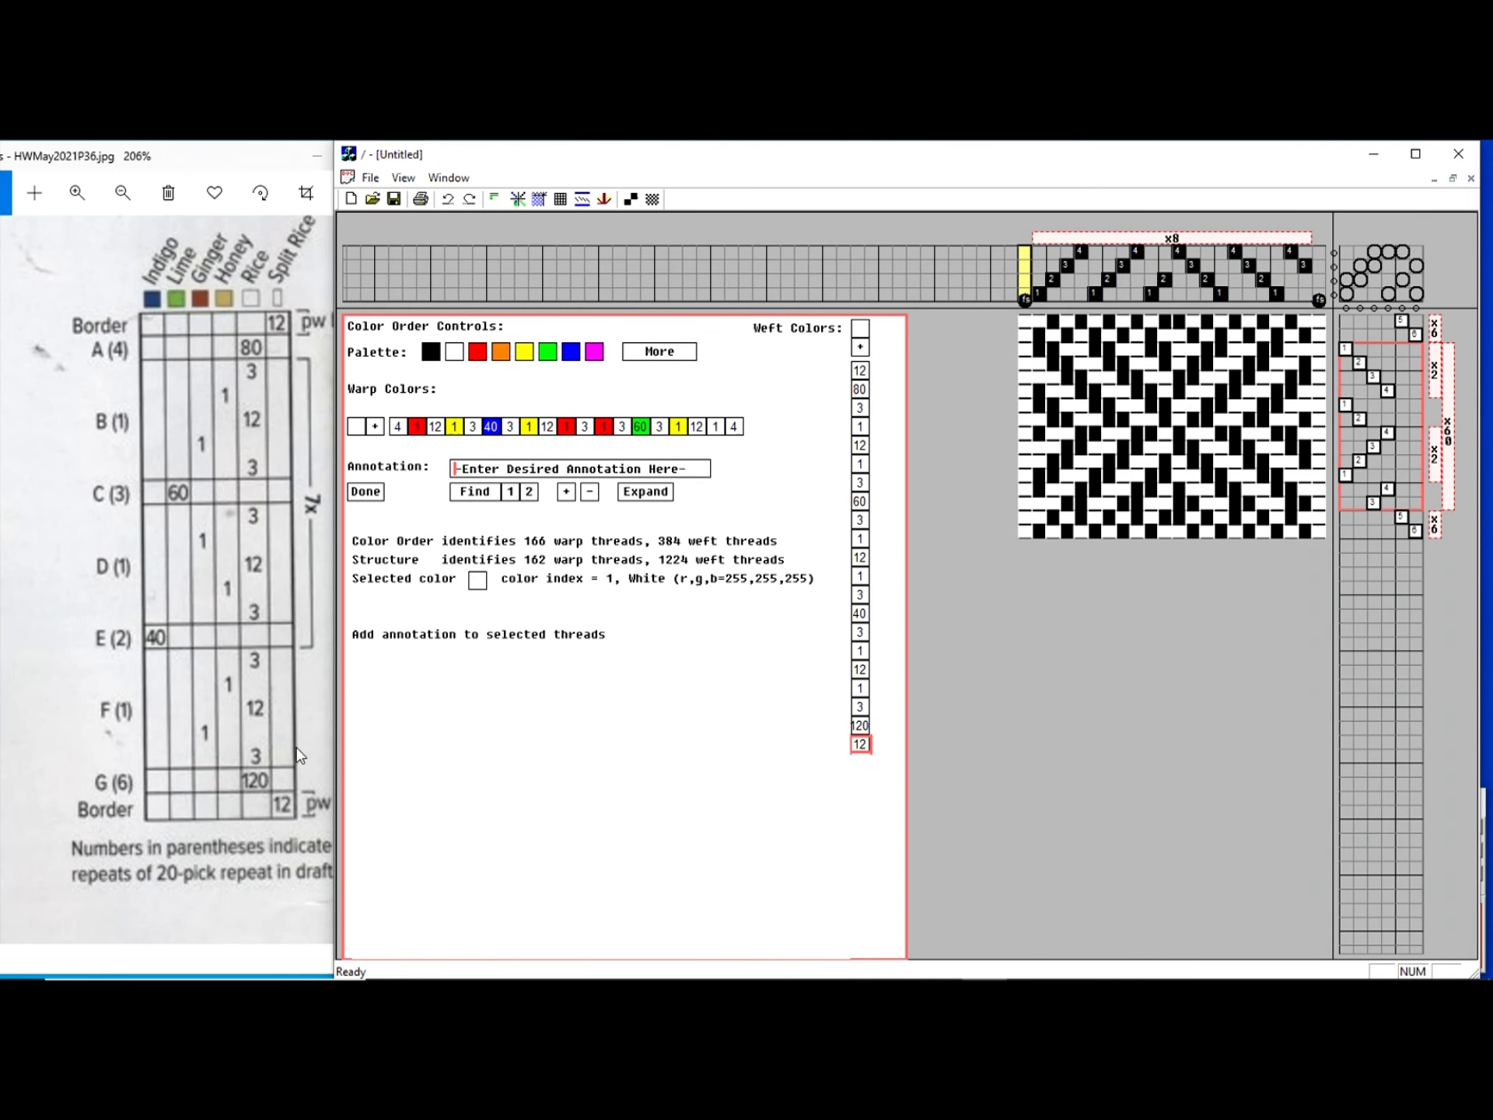
{"action": "left_click", "coordinate": [365, 490]}
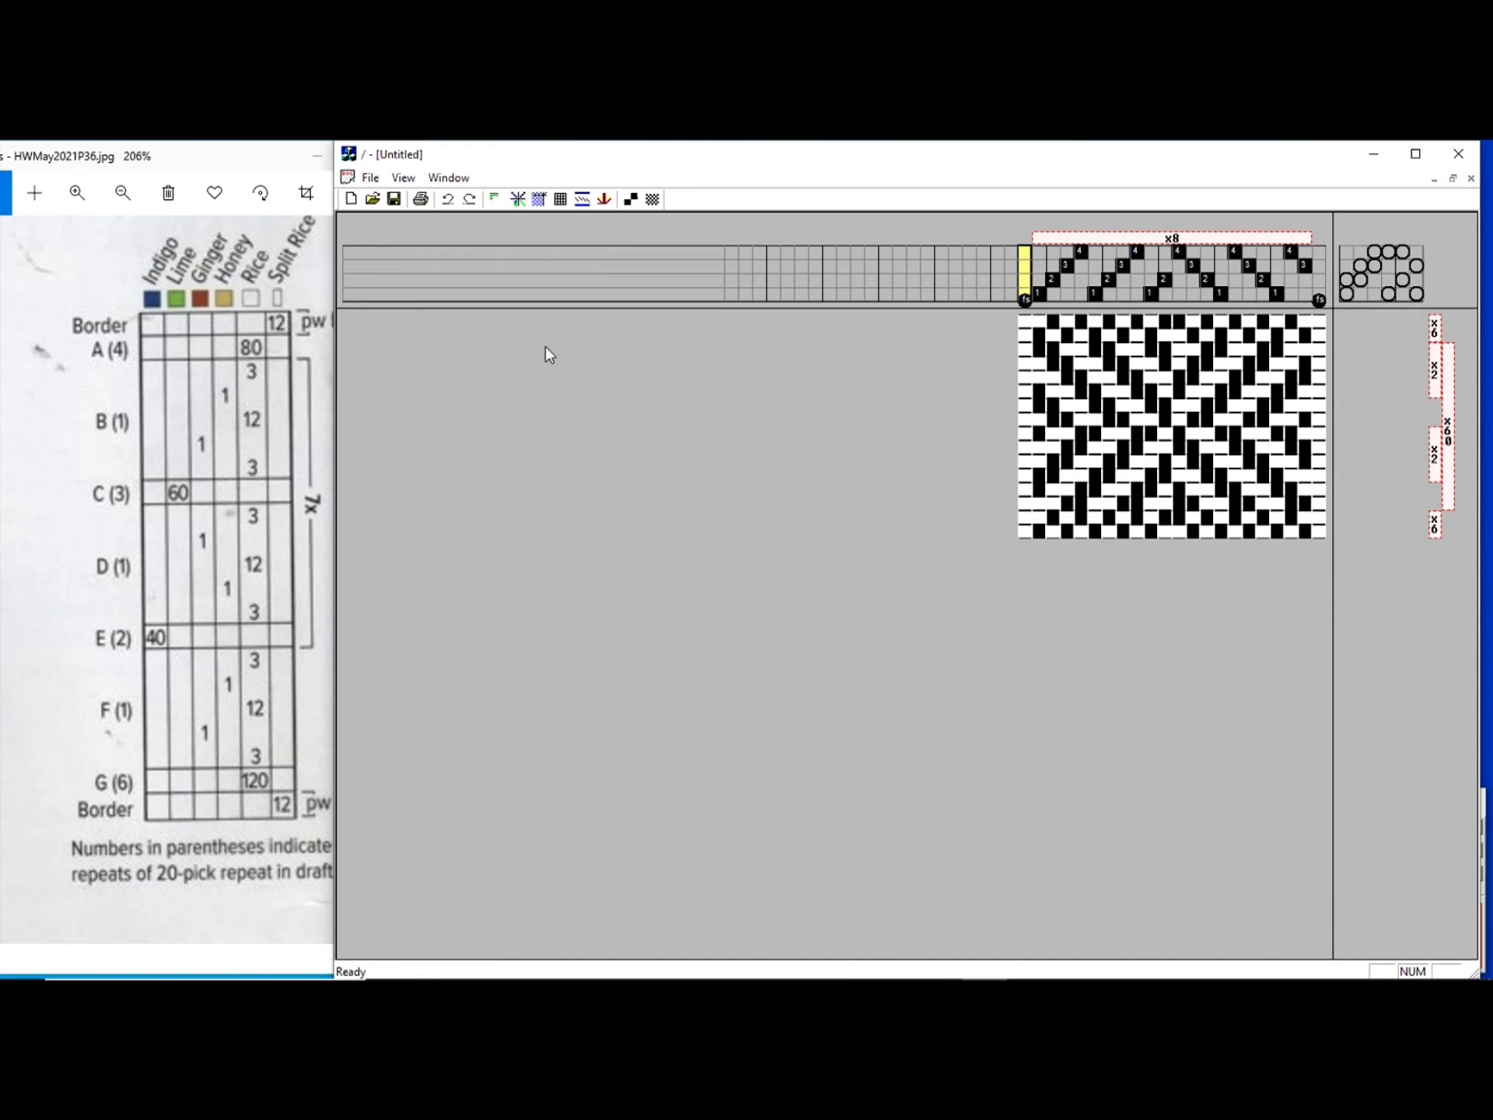
{"action": "left_click", "coordinate": [526, 356]}
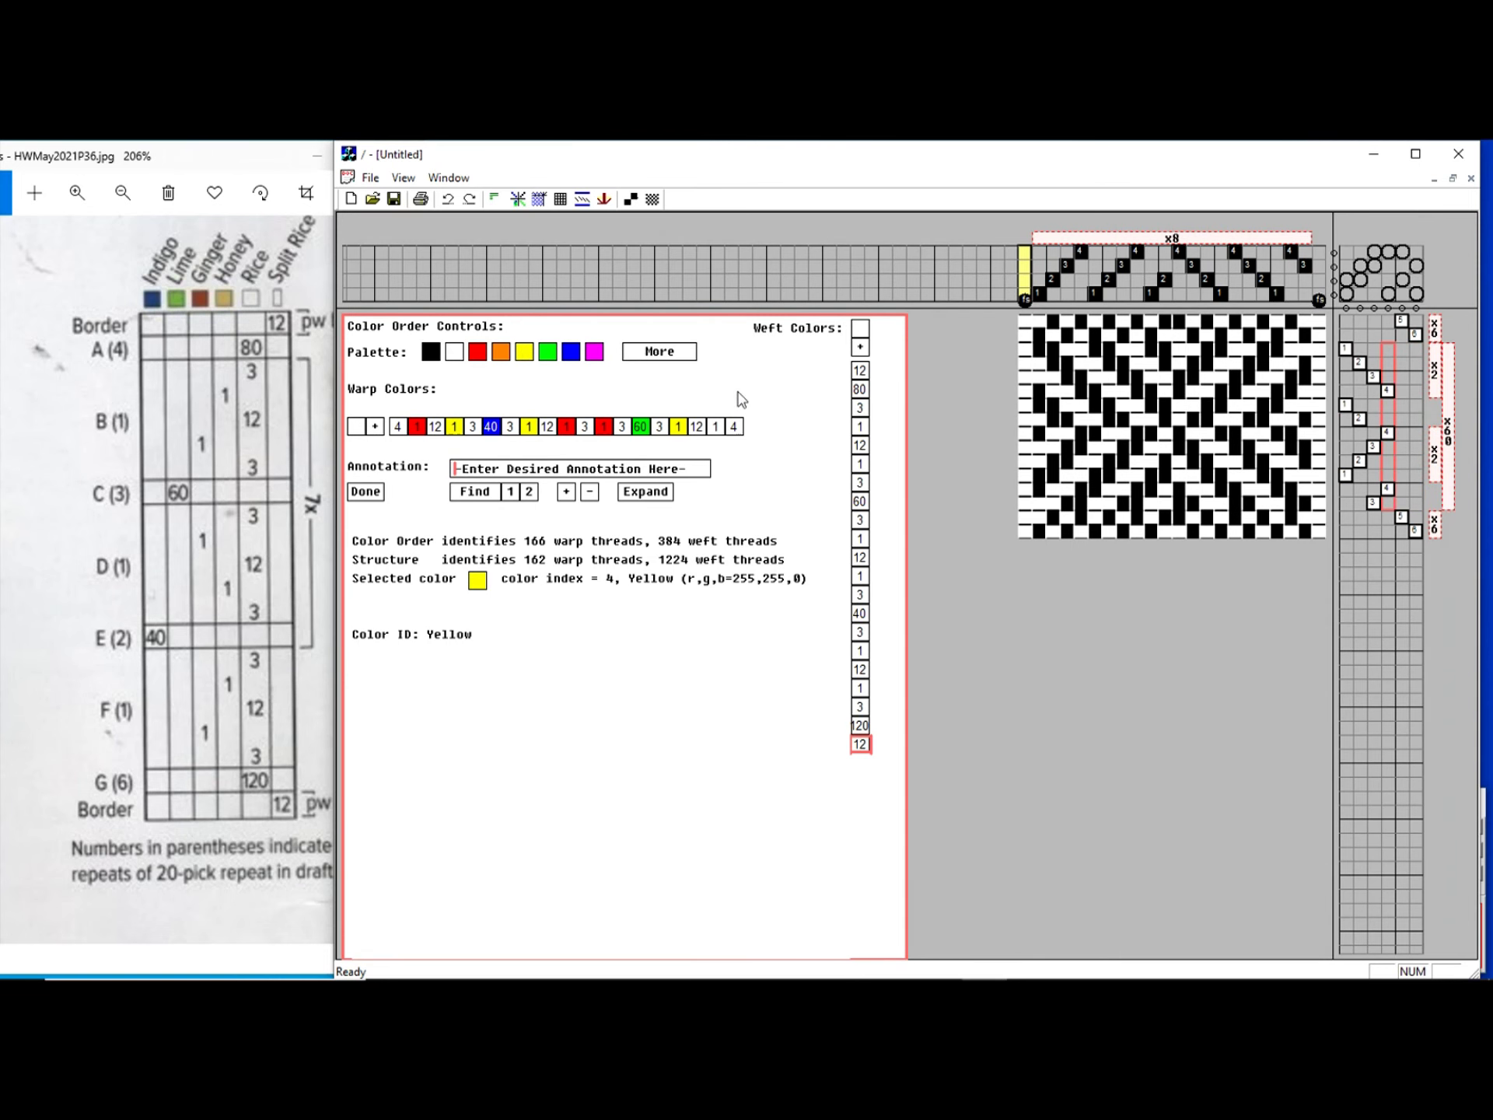
- Colour the single-pick weft entries alternately yellow and red to match the chart
{"action": "left_click", "coordinate": [860, 429]}
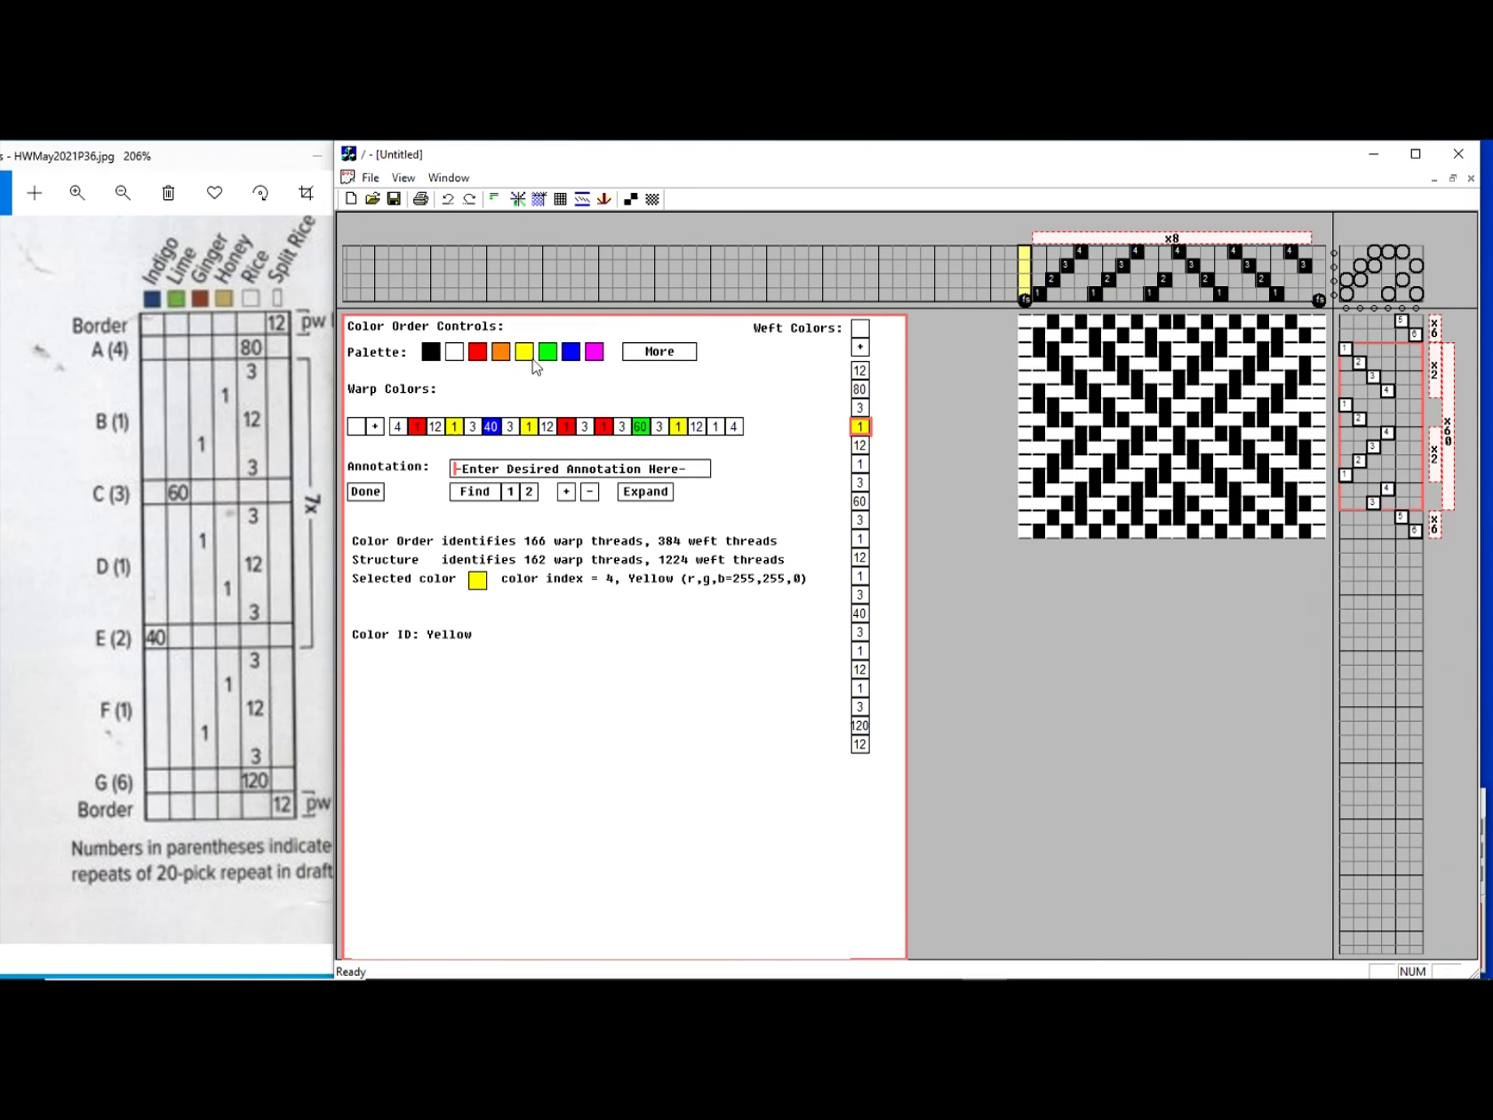
{"action": "left_click", "coordinate": [477, 353]}
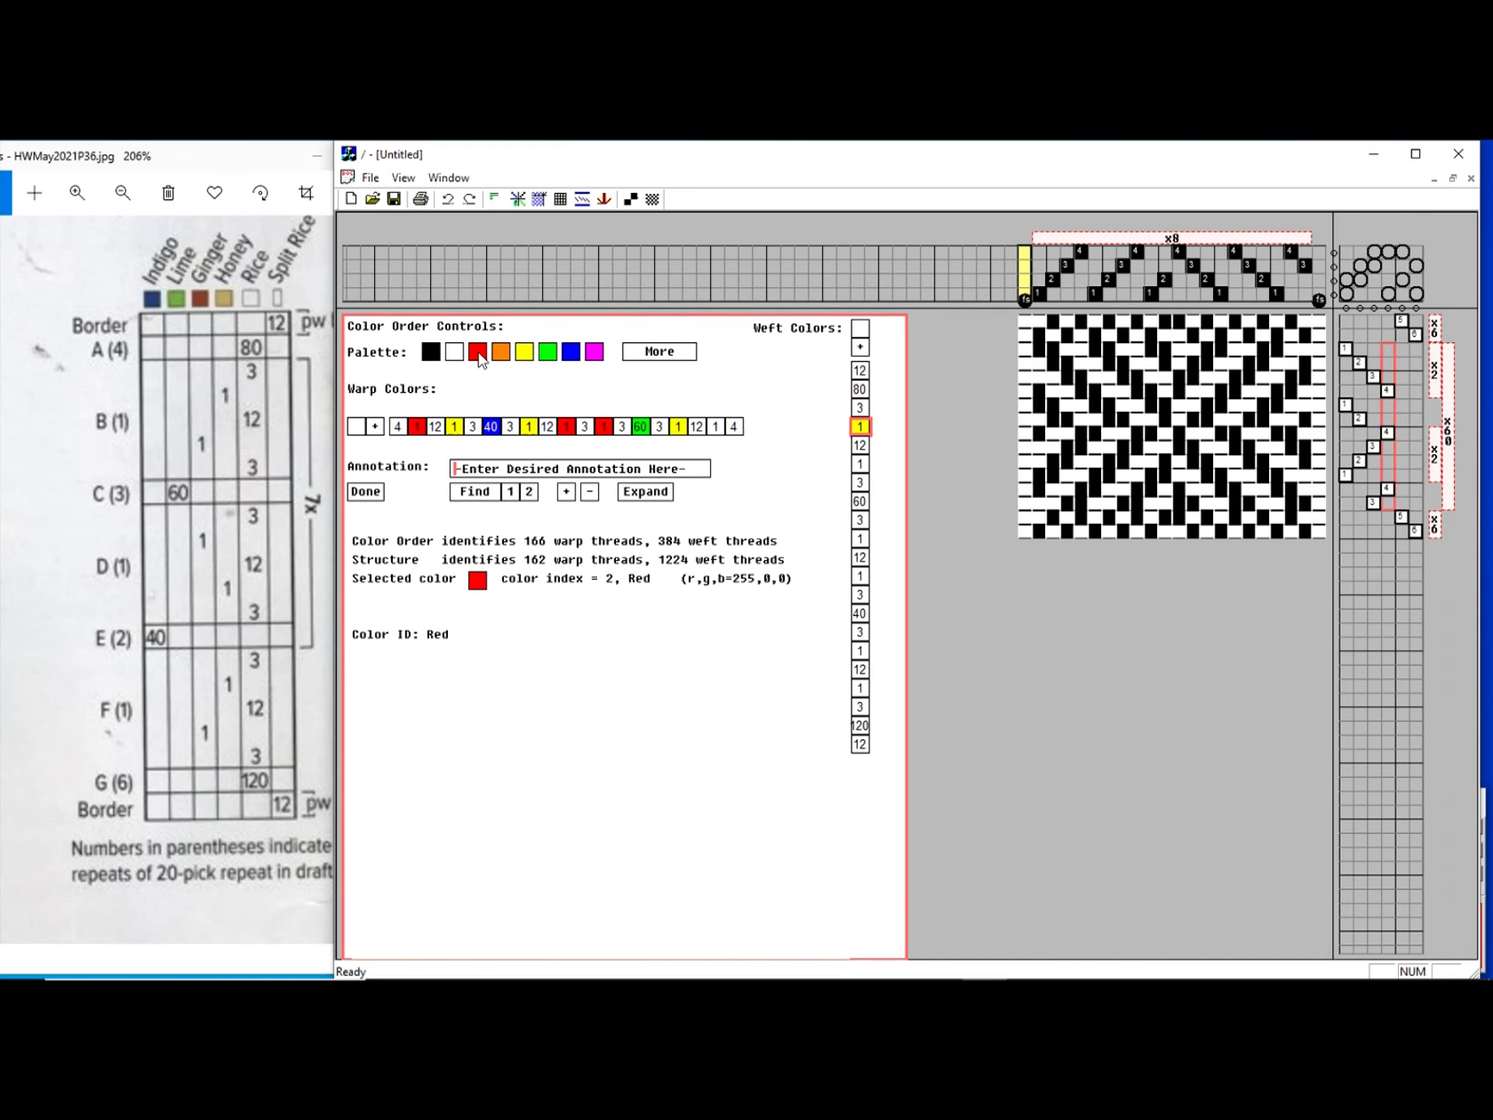
{"action": "left_click", "coordinate": [859, 466]}
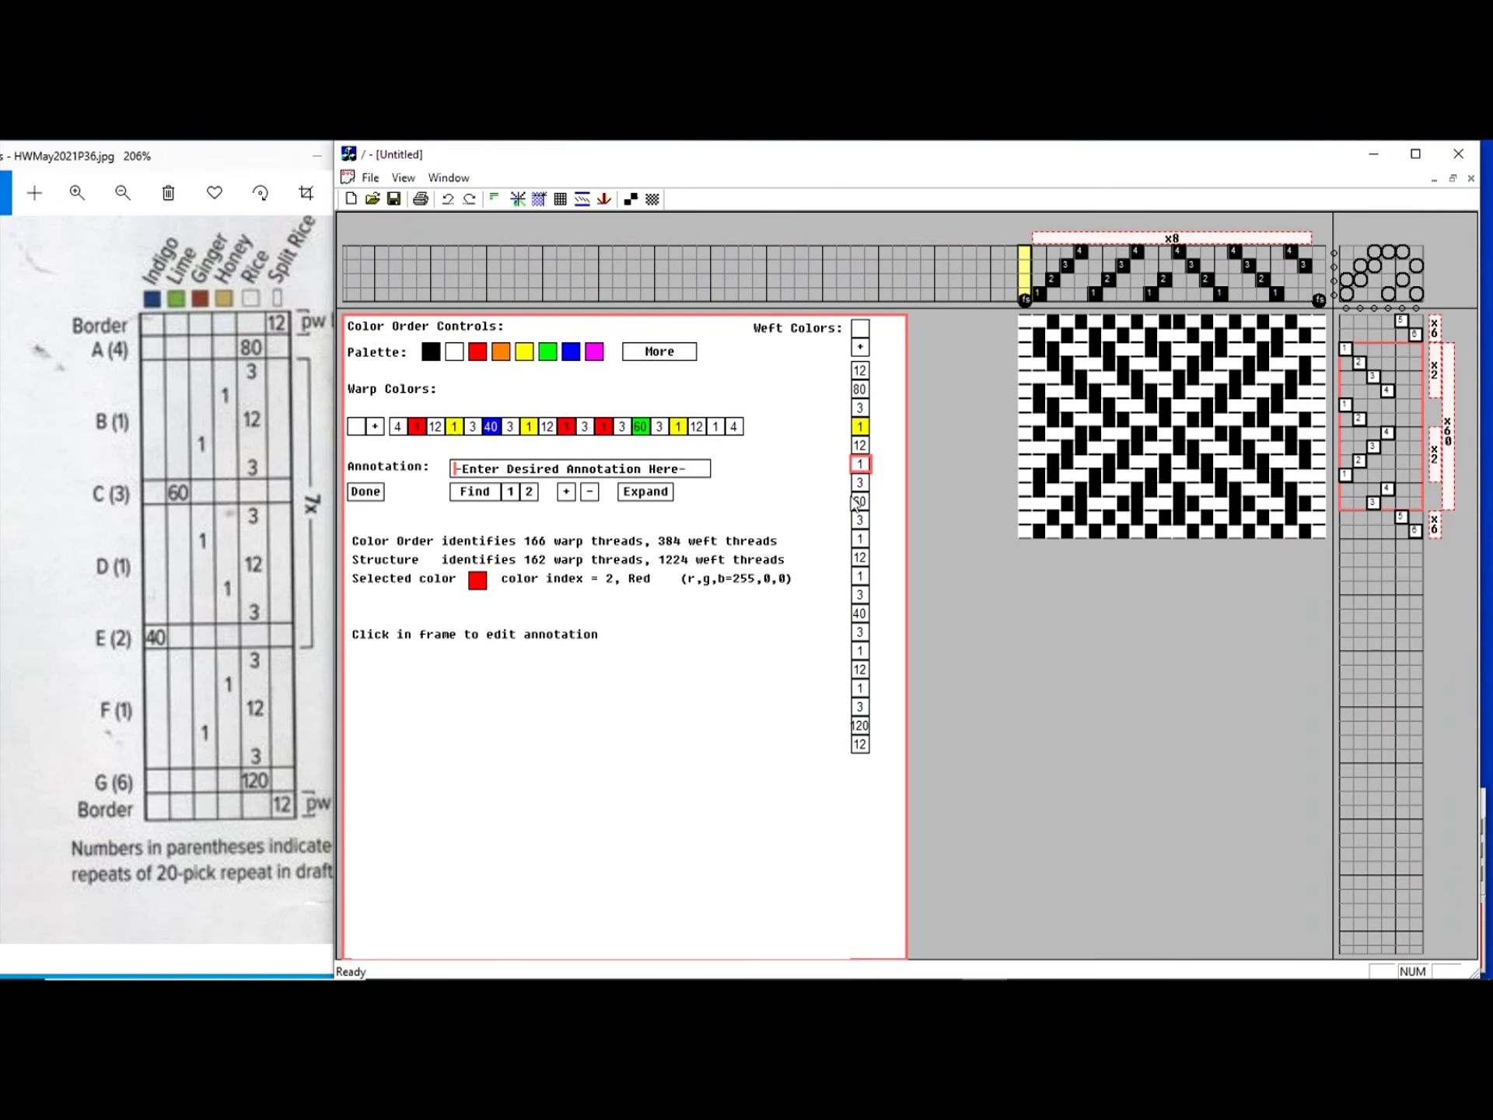
{"action": "left_click", "coordinate": [860, 464]}
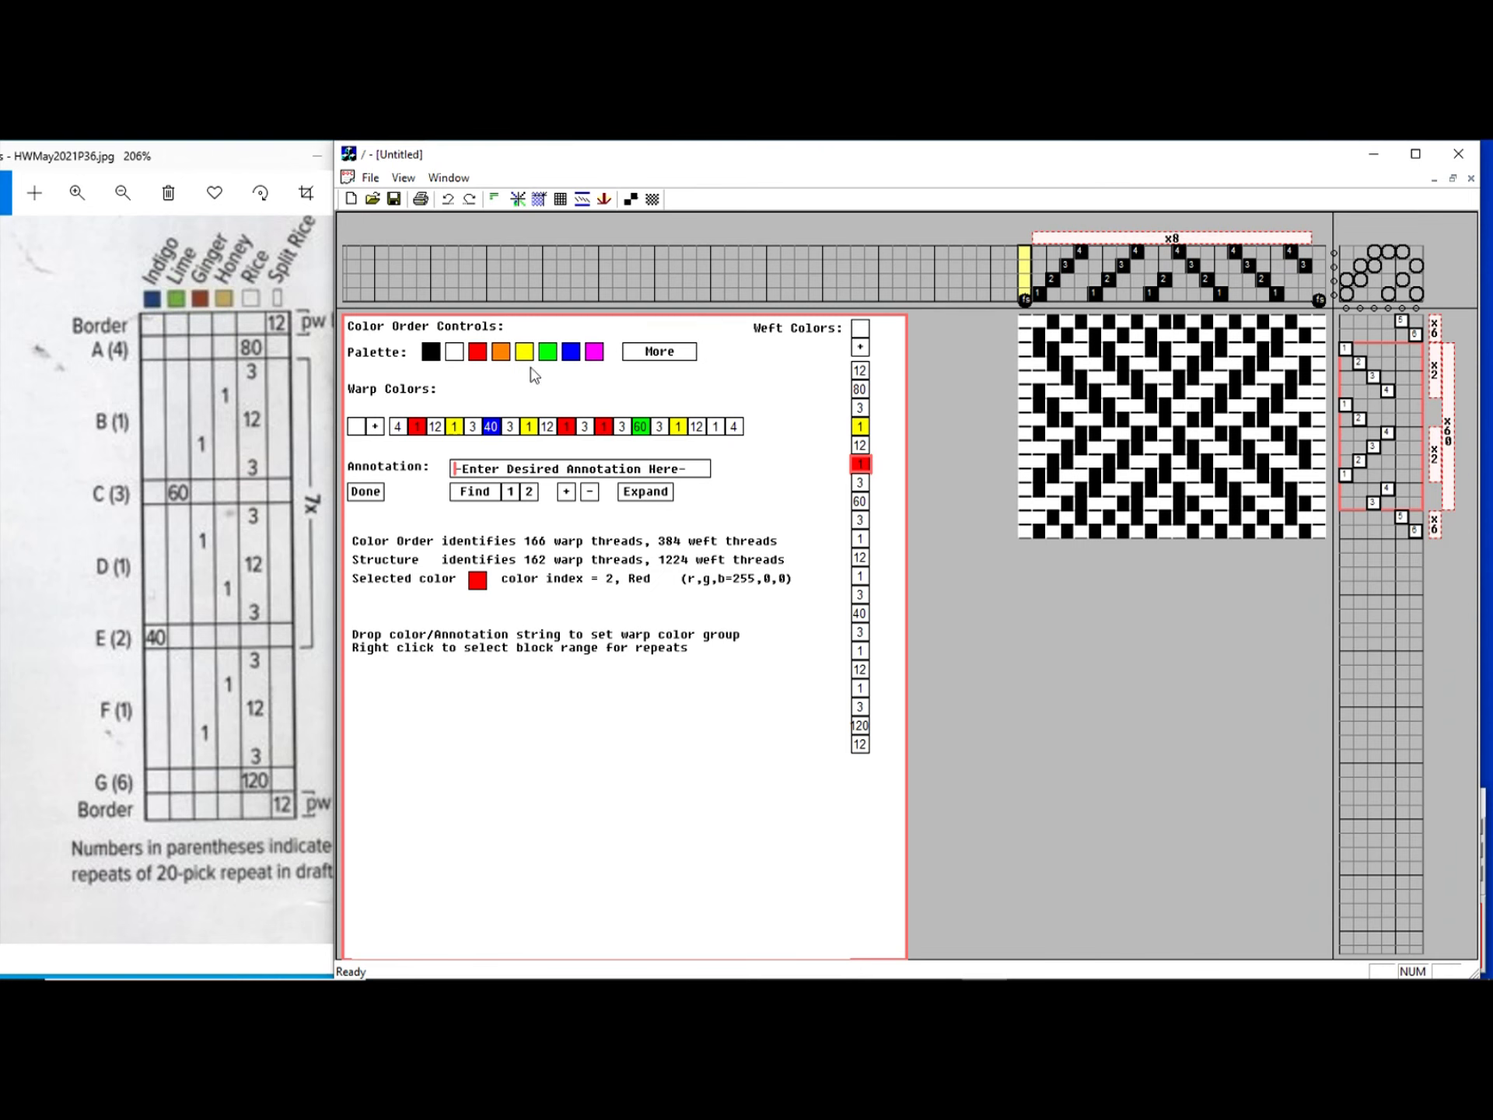
{"action": "left_click", "coordinate": [862, 539]}
{"action": "left_click", "coordinate": [524, 352]}
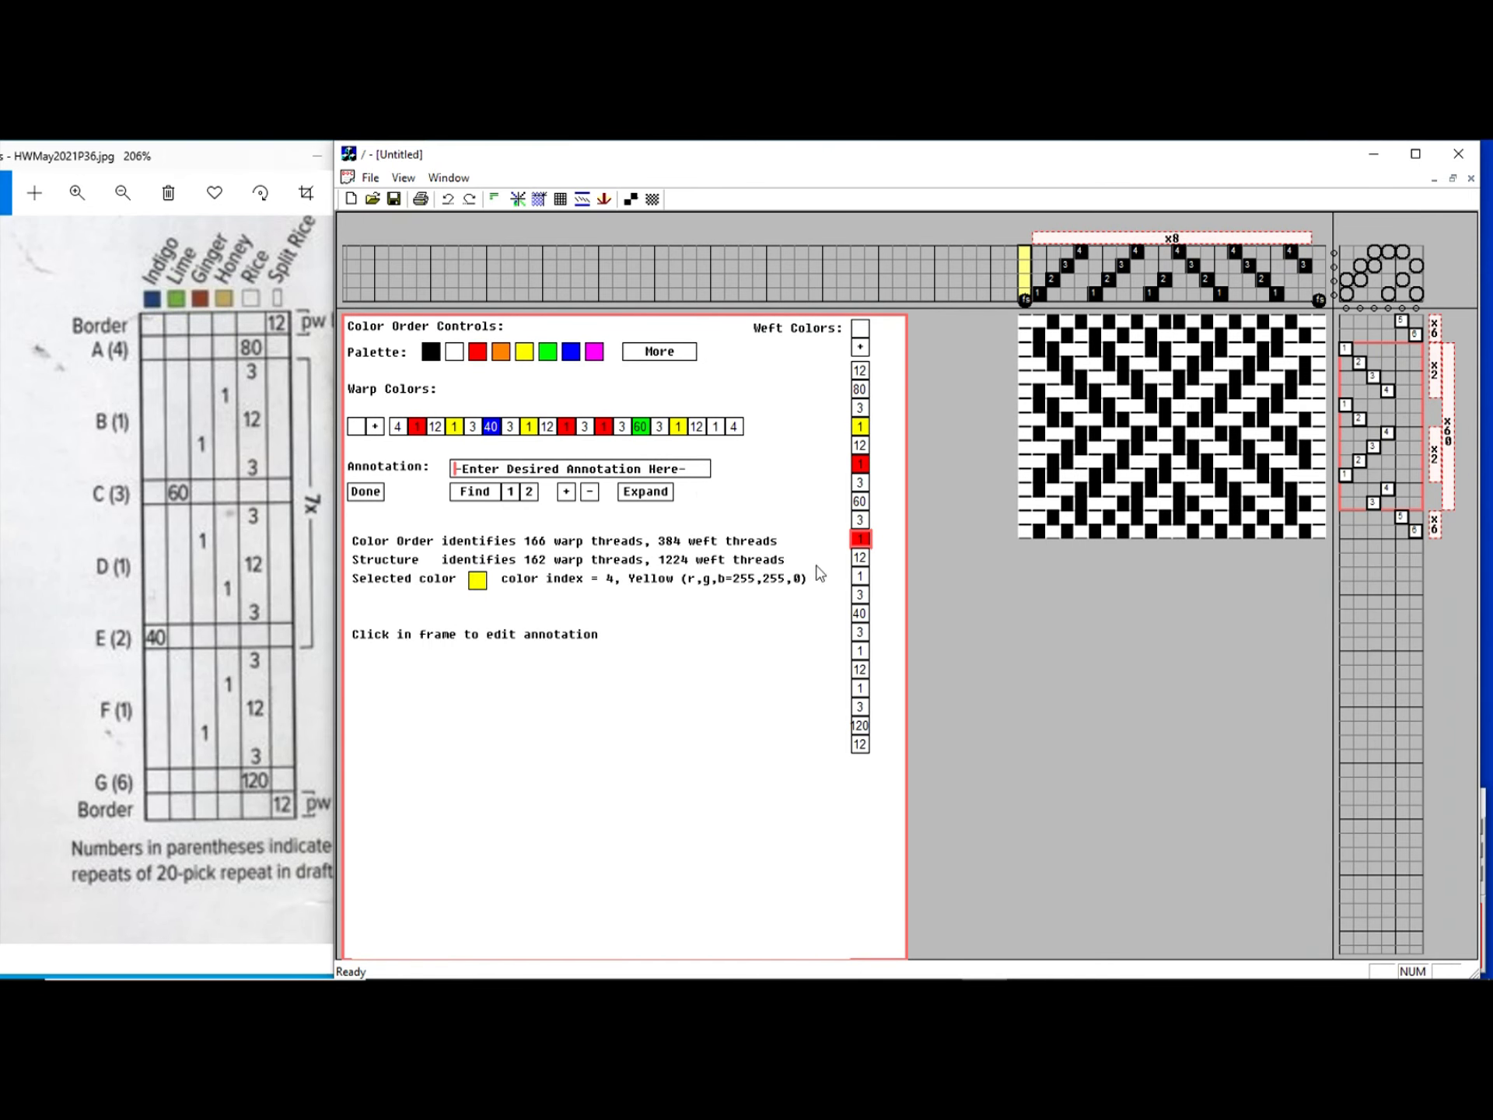
{"action": "left_click", "coordinate": [861, 577]}
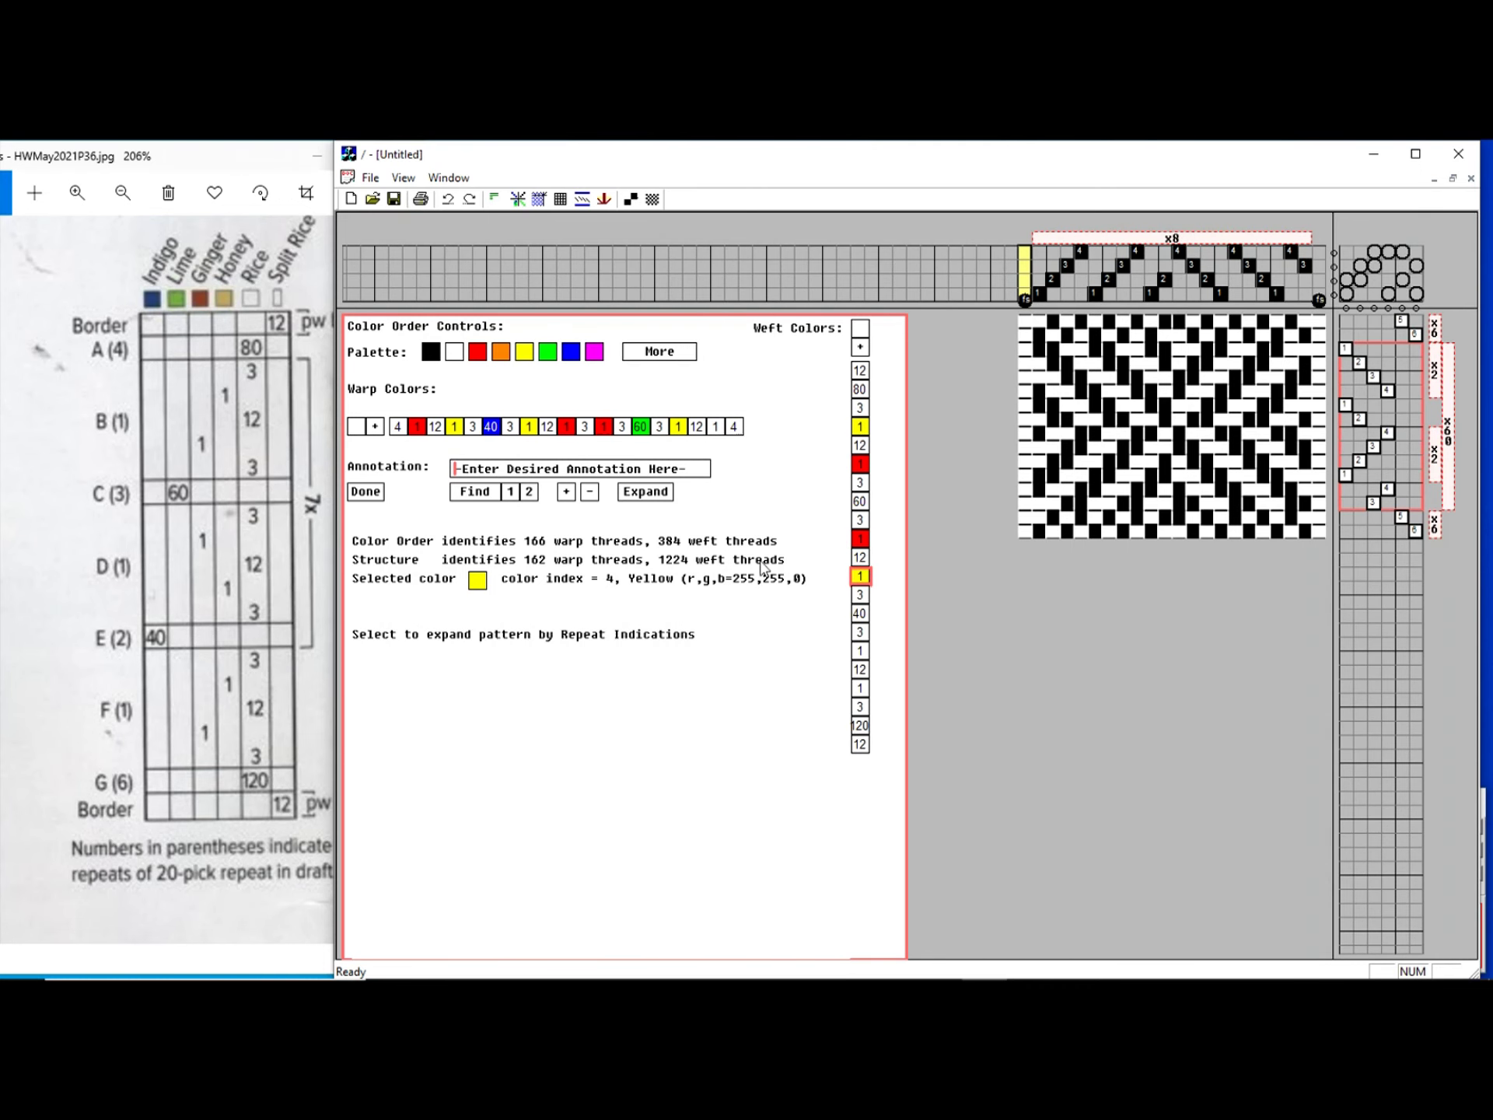
{"action": "left_click", "coordinate": [860, 651]}
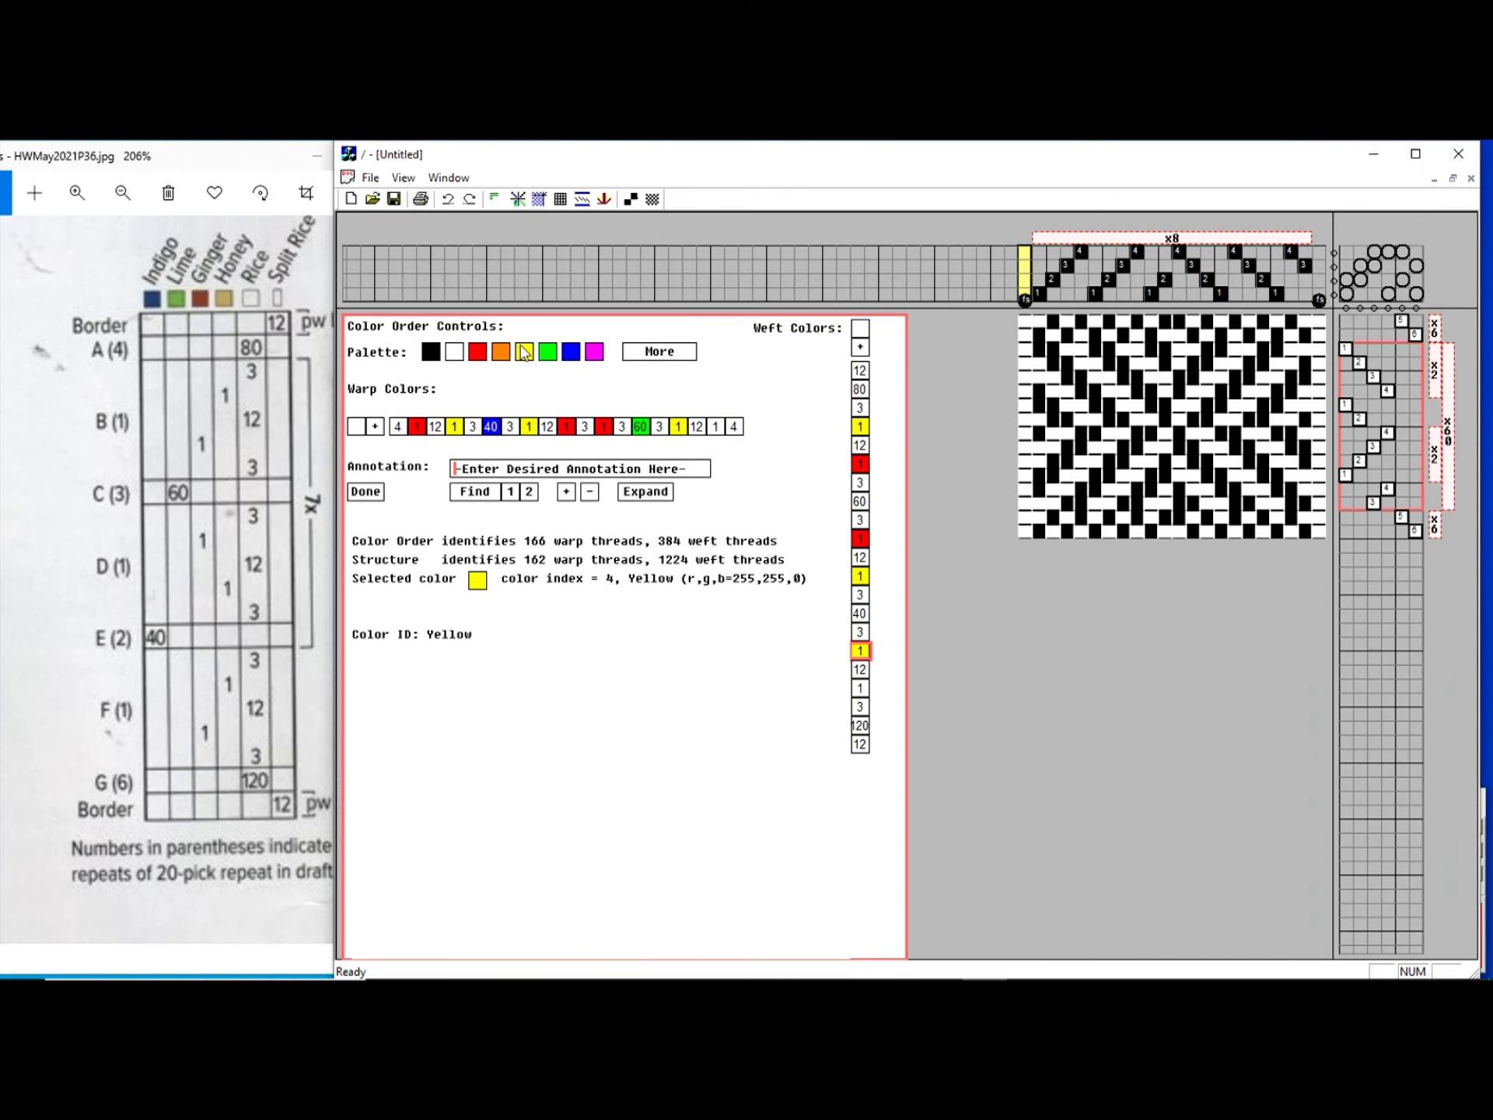
{"action": "mouse_move", "coordinate": [478, 359]}
{"action": "left_mouse_down"}
{"action": "mouse_move", "coordinate": [684, 559]}
{"action": "mouse_move", "coordinate": [846, 698]}
{"action": "mouse_move", "coordinate": [863, 692]}
{"action": "left_mouse_up"}
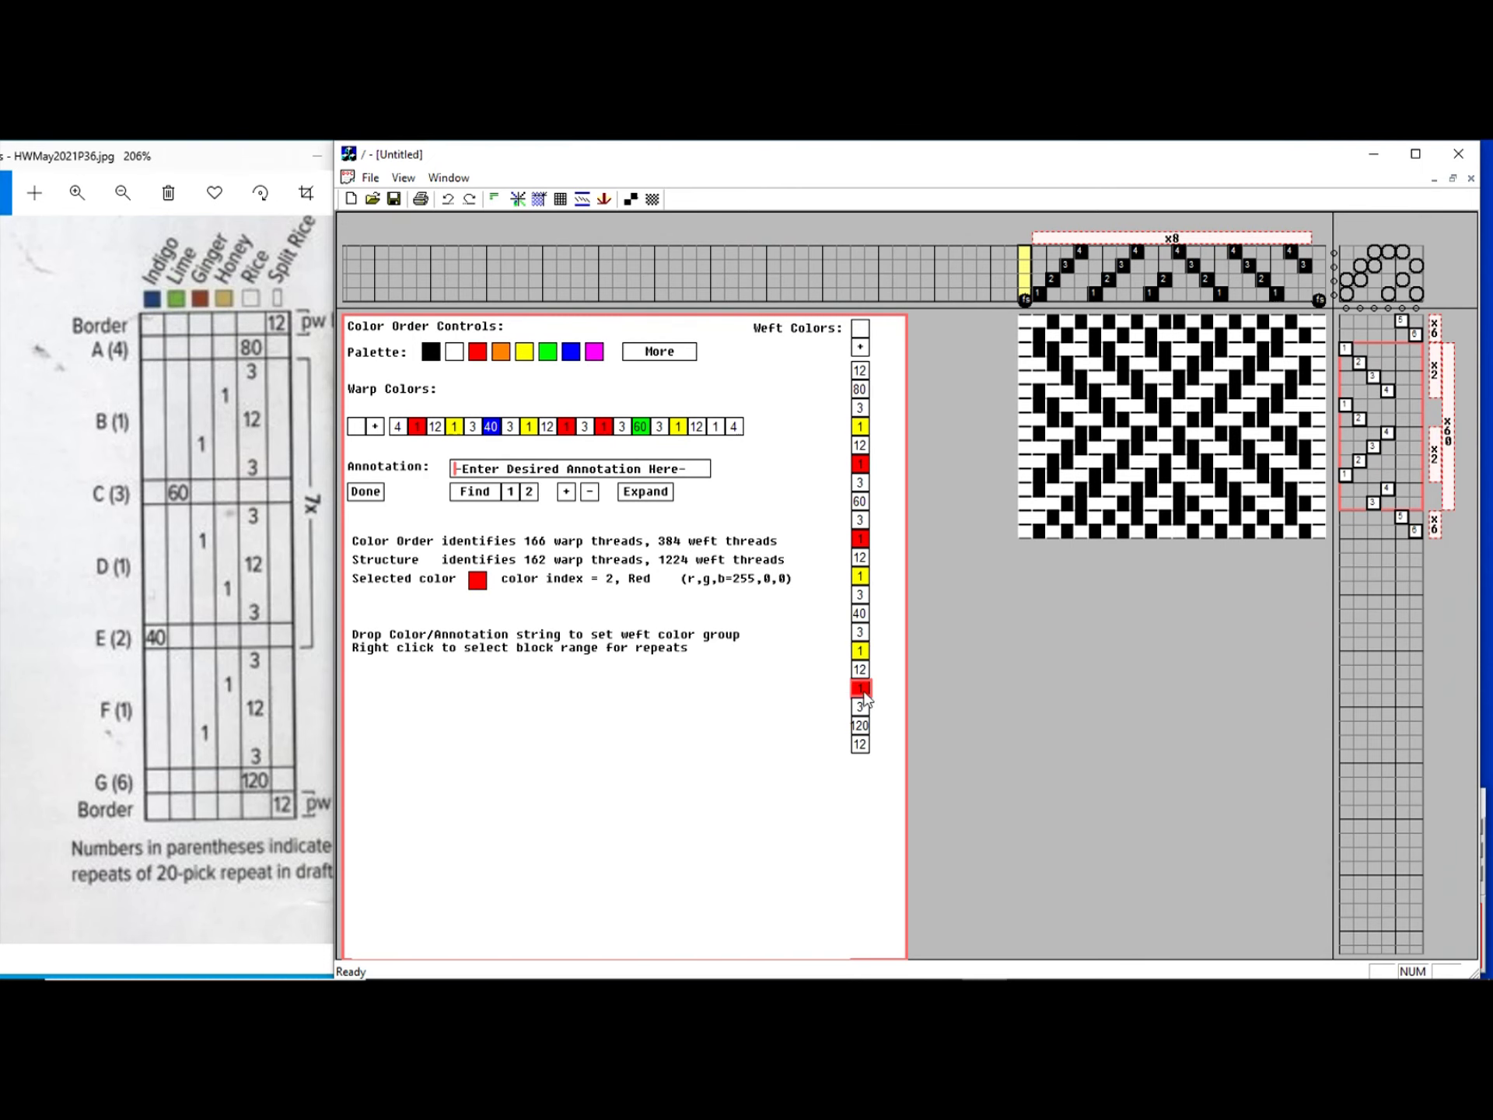
- Colour the 60 weft entry green and the 40 blue, then select the 3-to-40 block
{"action": "left_click_drag", "start_coordinate": [457, 465], "coordinate": [266, 301]}
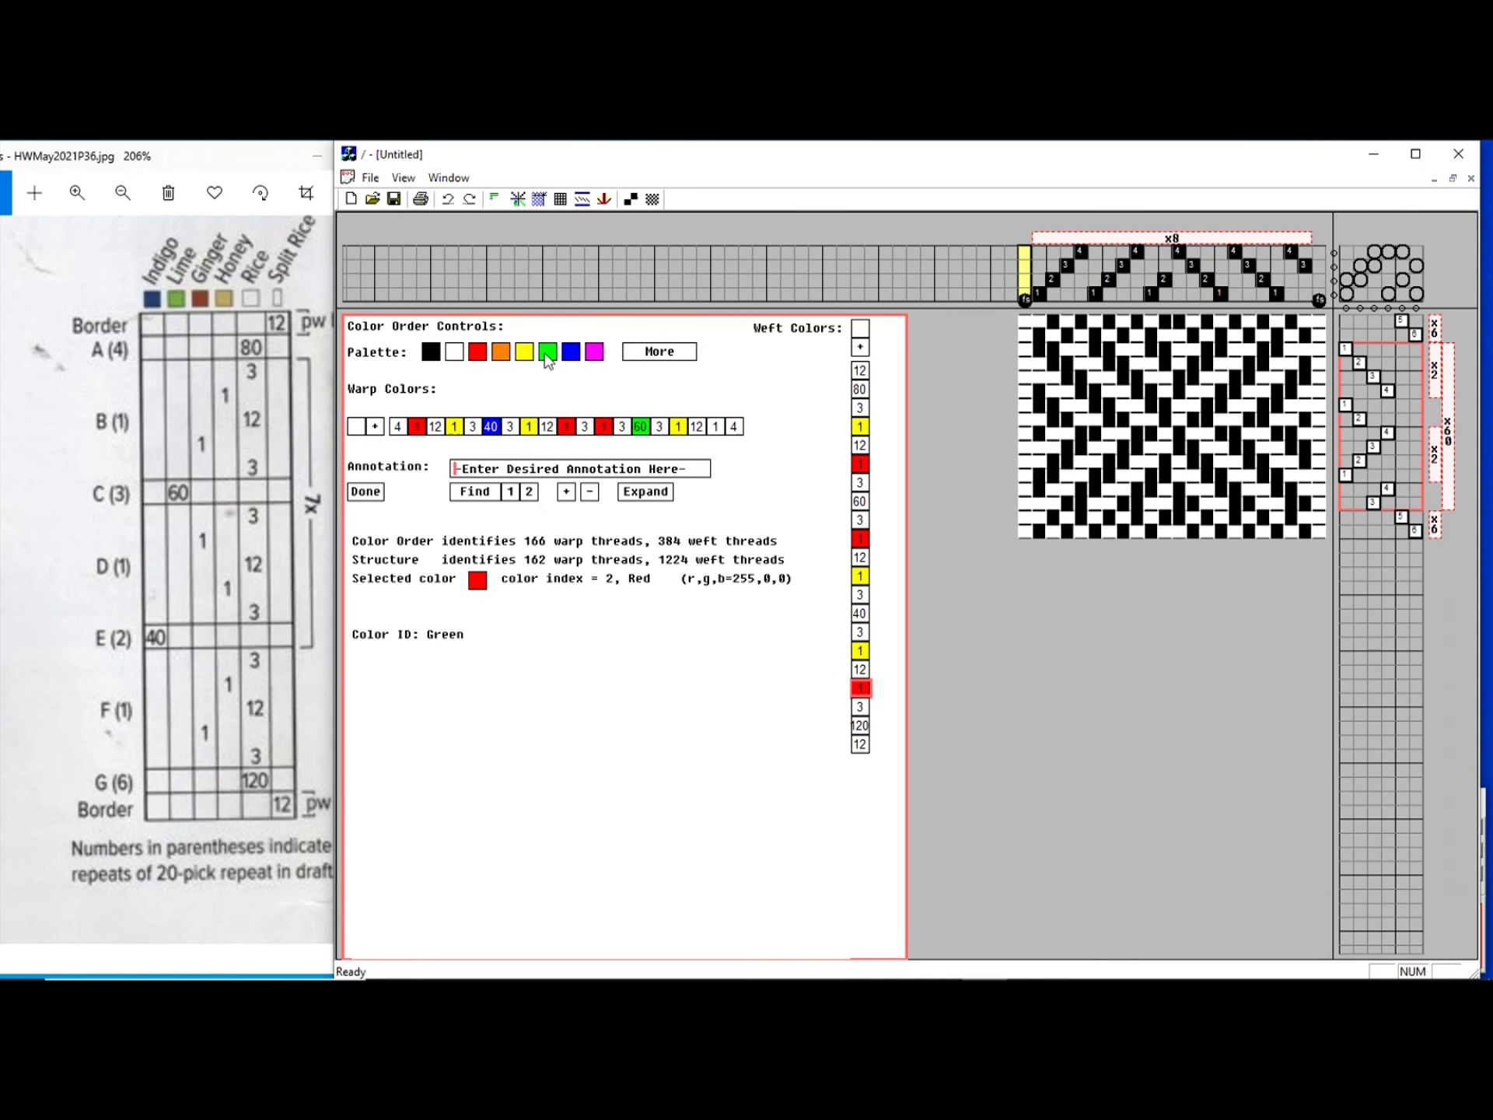
{"action": "left_click", "coordinate": [547, 351]}
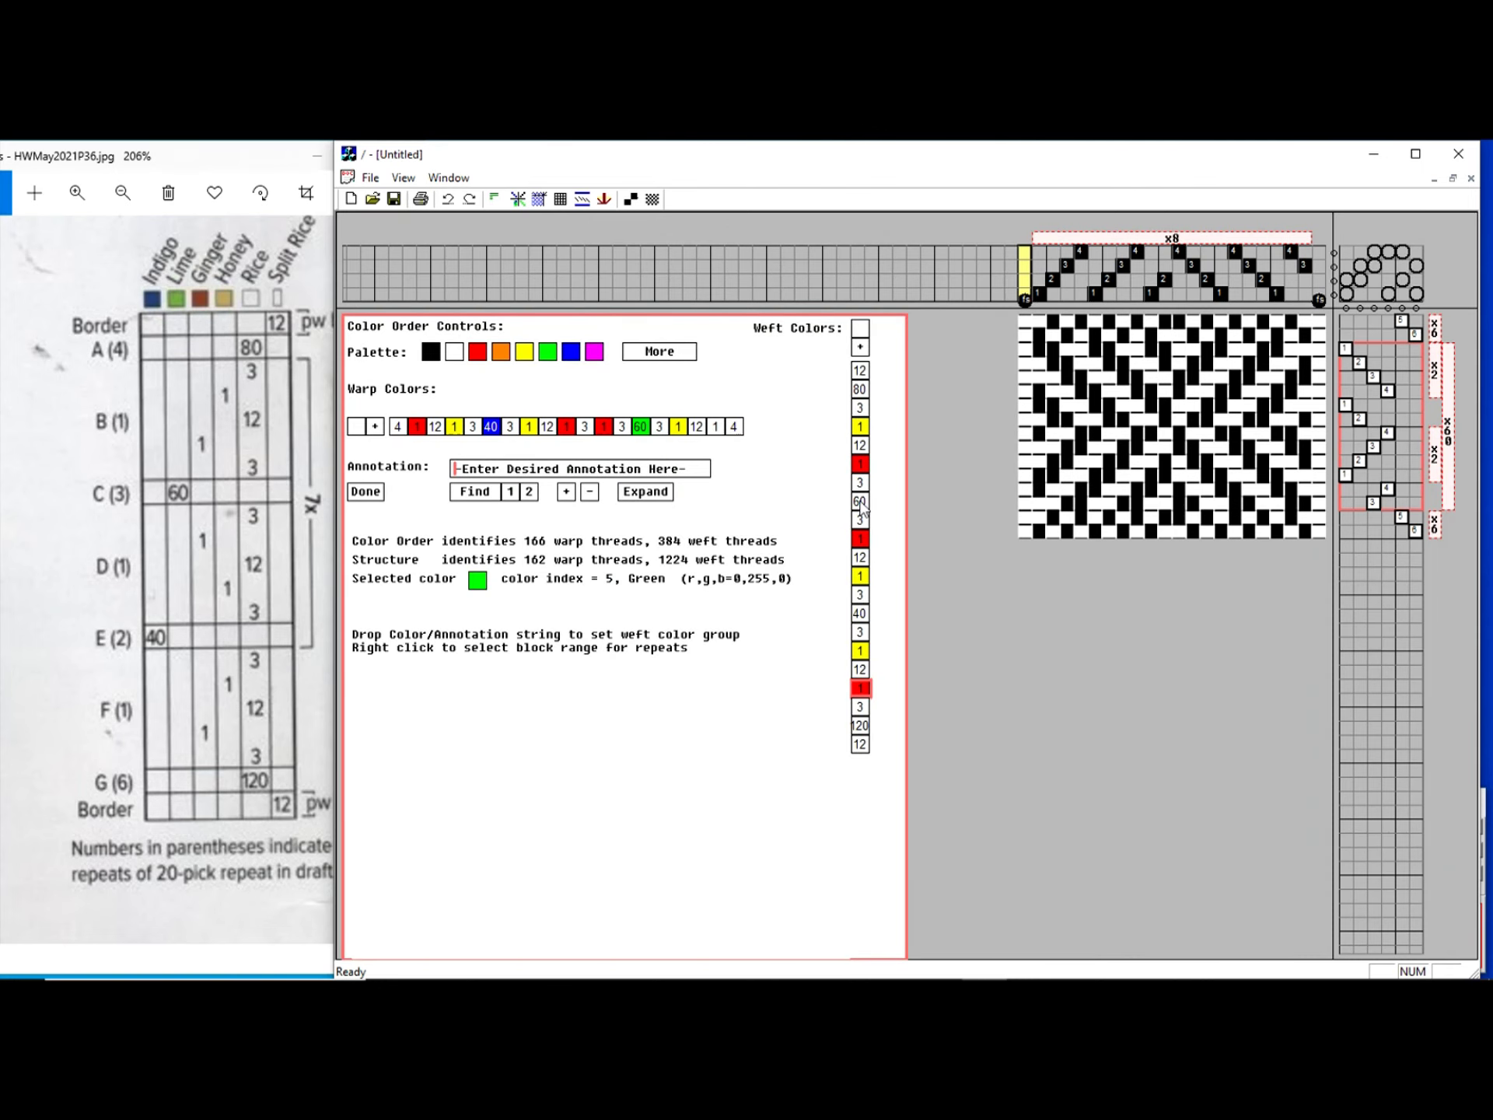
{"action": "left_click", "coordinate": [859, 502]}
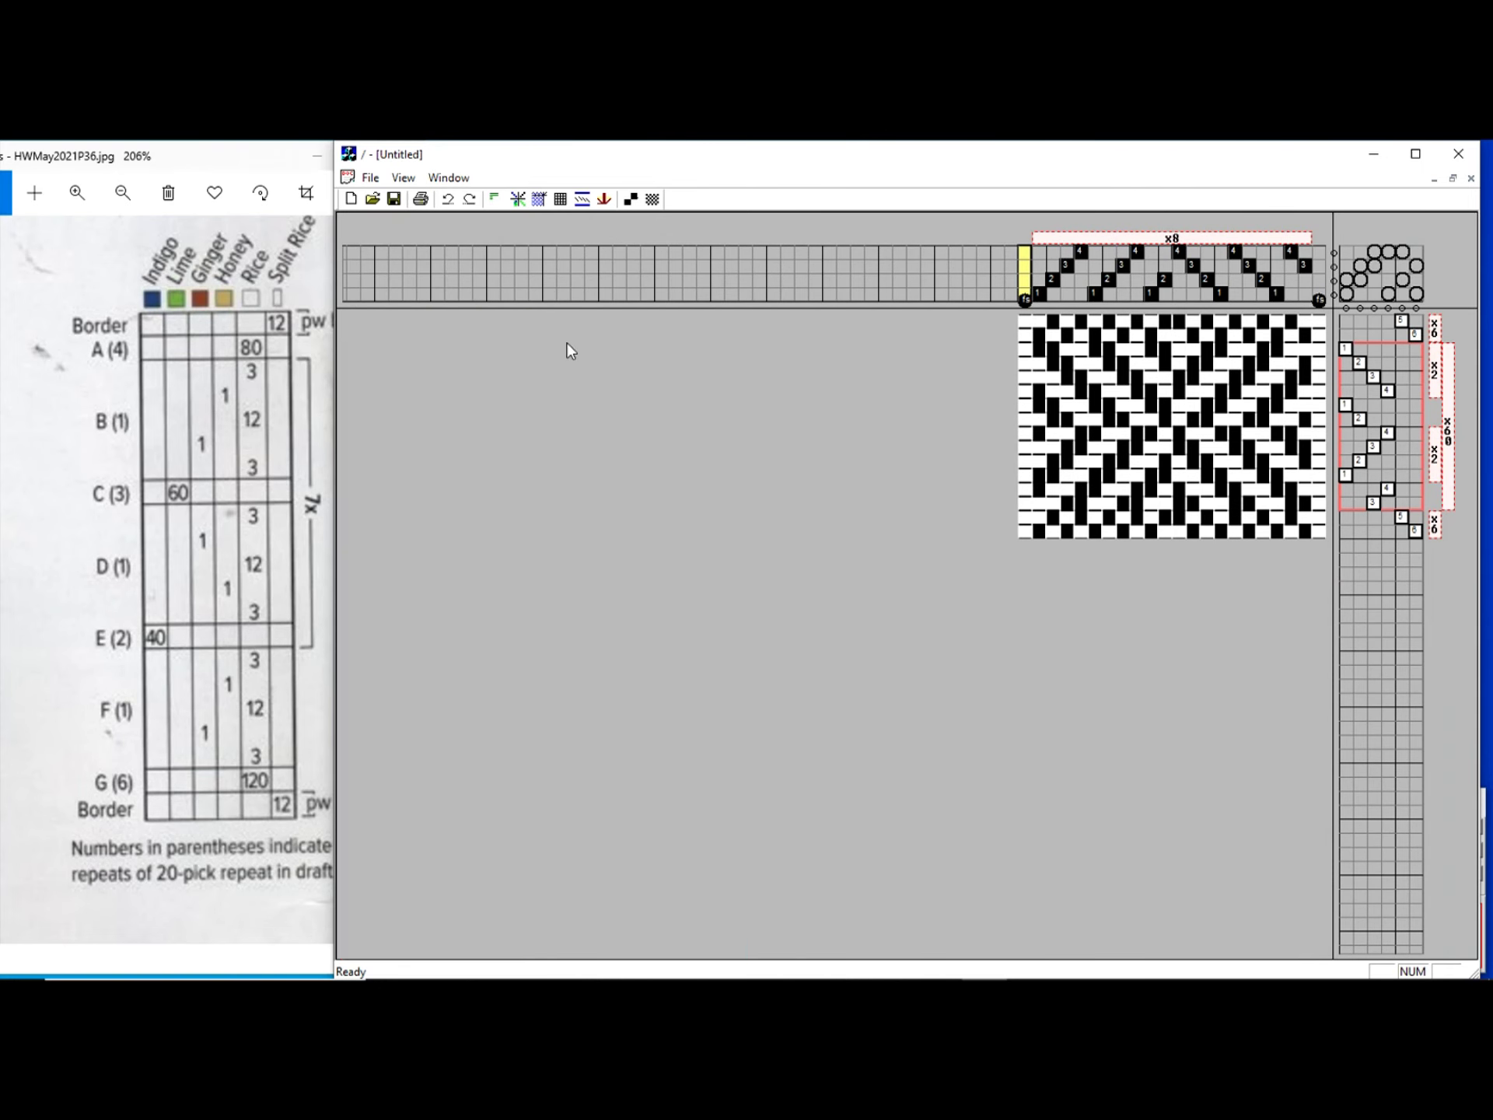
{"action": "left_click", "coordinate": [859, 613]}
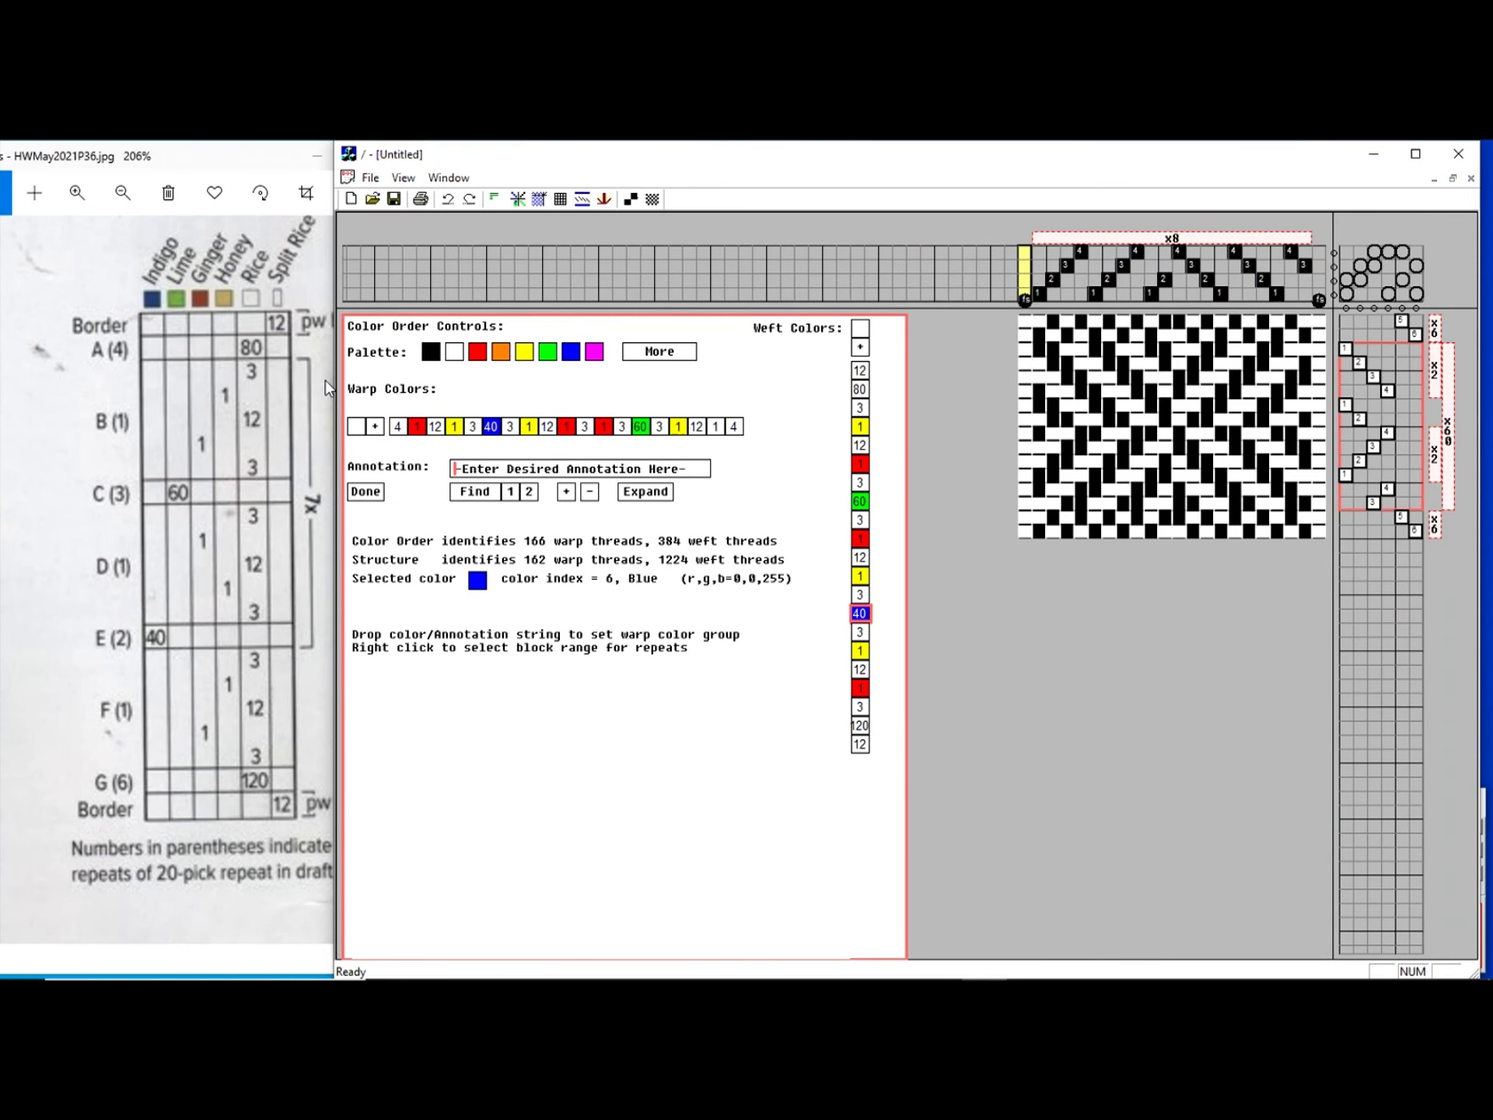
{"action": "left_click", "coordinate": [860, 412]}
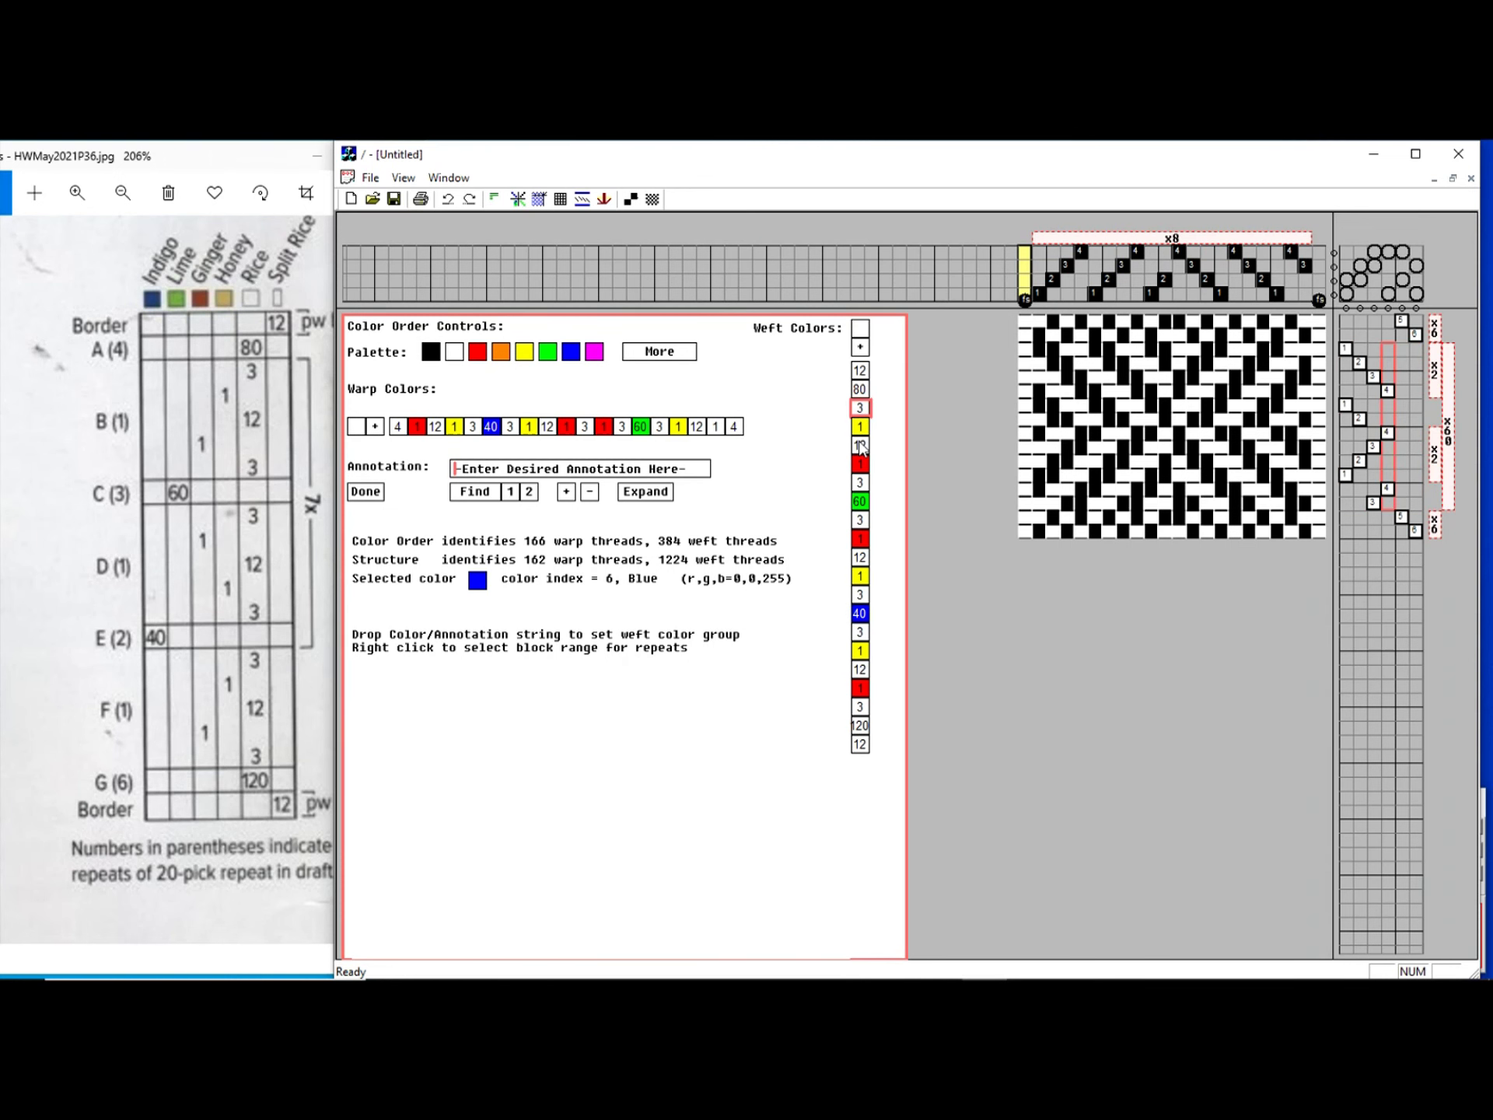
{"action": "right_click", "coordinate": [859, 618]}
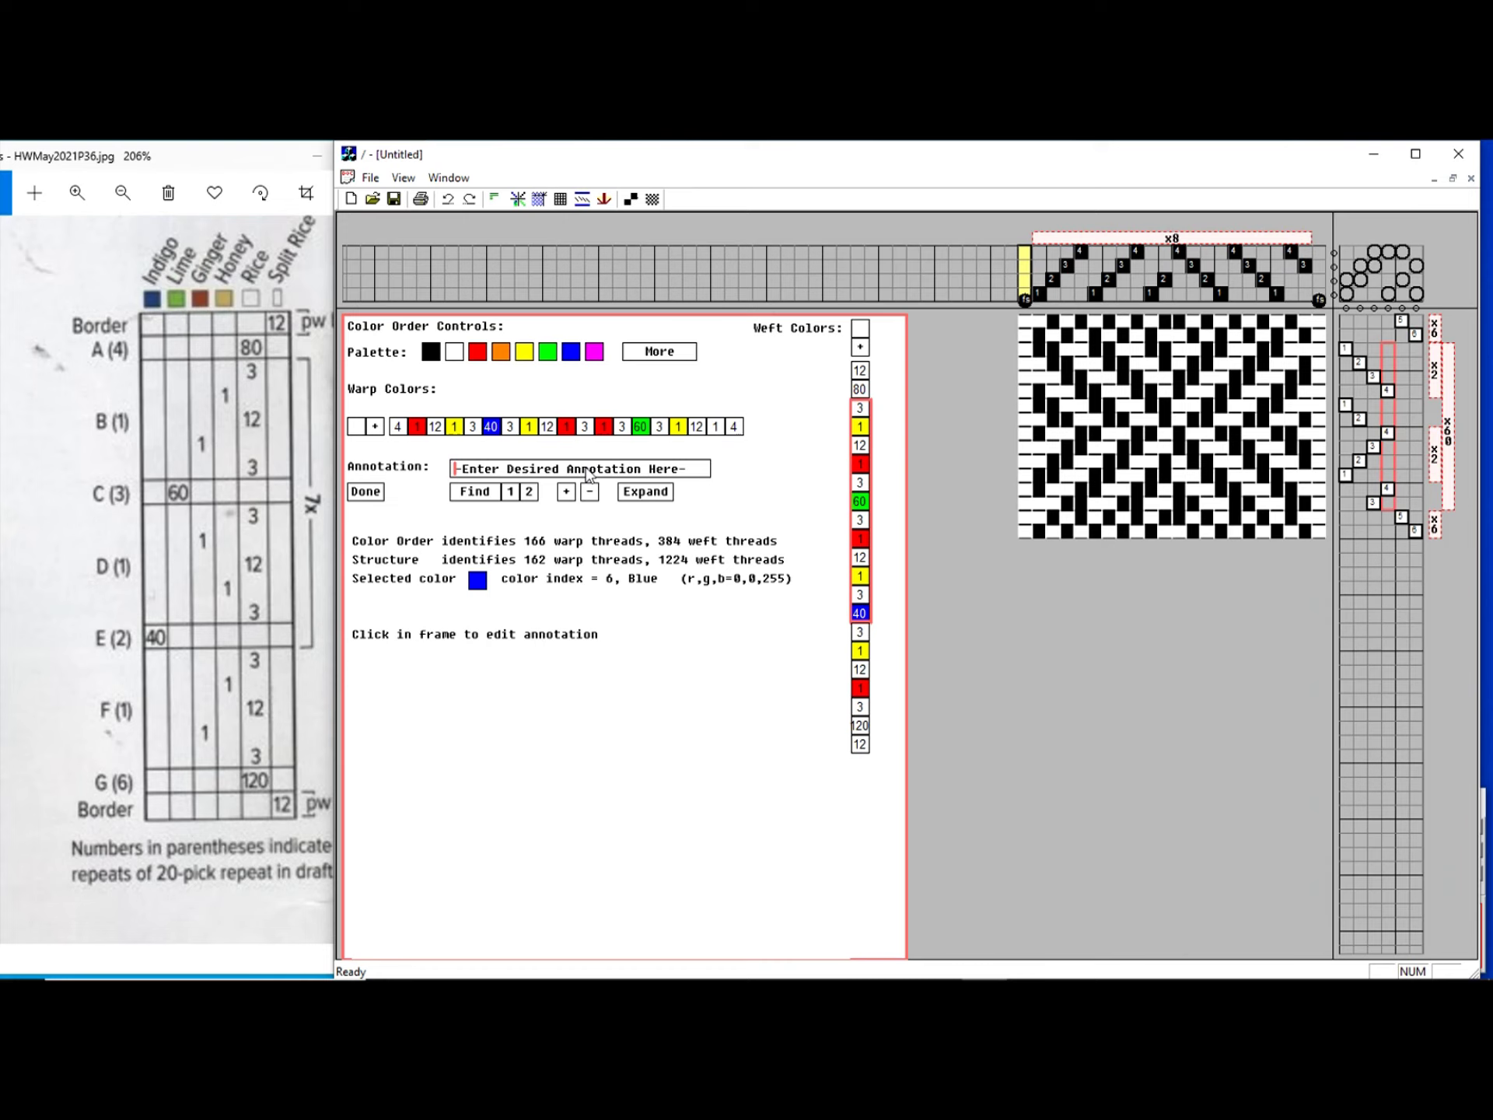
- Apply an x7 repeat to the selected weft block, giving 1224 weft threads
{"action": "type", "text": "x7"}
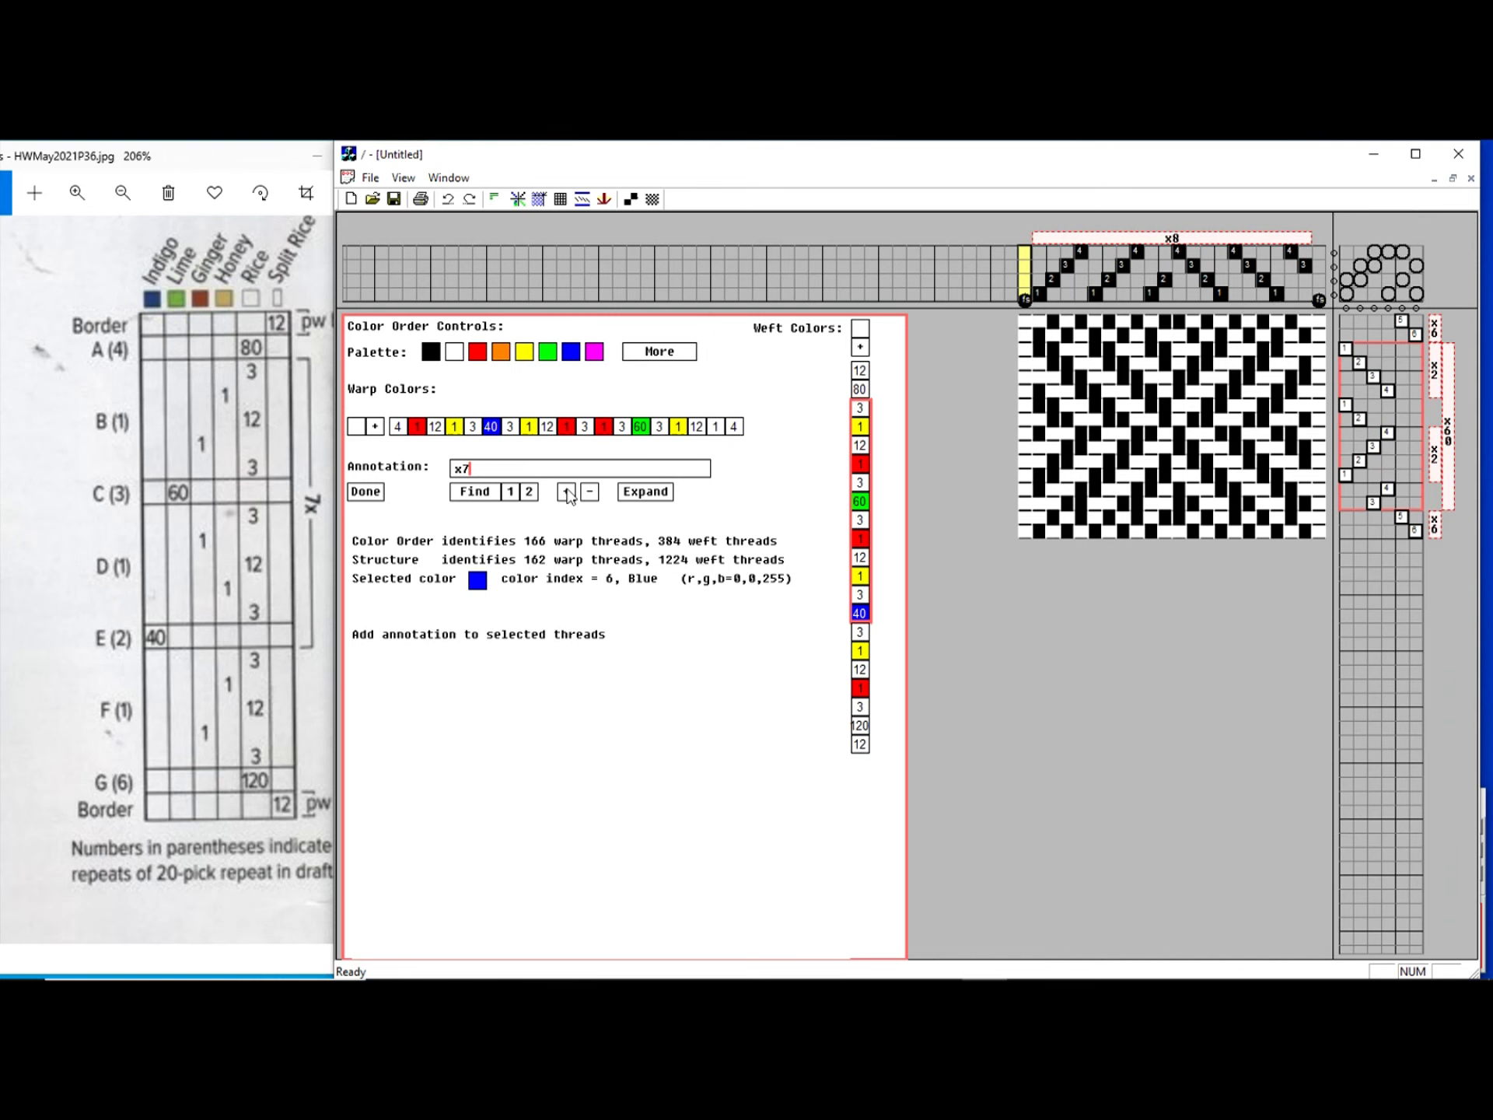
{"action": "left_click", "coordinate": [567, 492]}
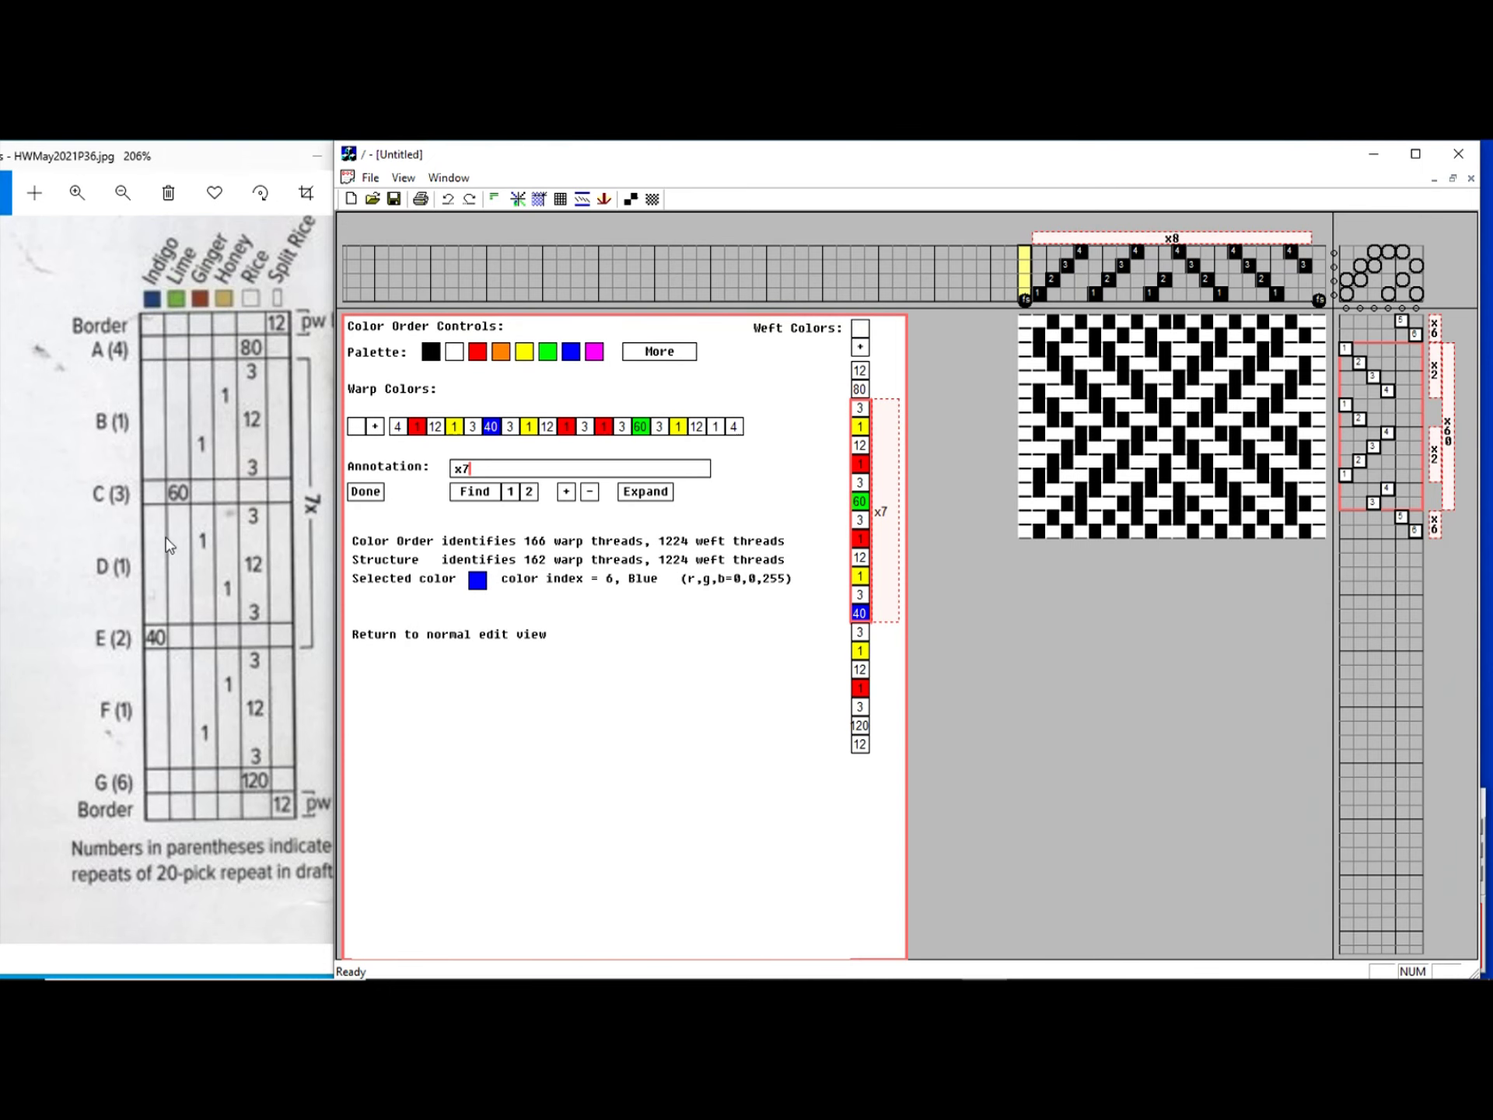
{"action": "left_click_drag", "start_coordinate": [49, 652], "coordinate": [489, 727]}
- Compare the draft's colour orders against the reference photo's chart and draft, then open File
{"action": "left_click_drag", "start_coordinate": [218, 618], "coordinate": [368, 668]}
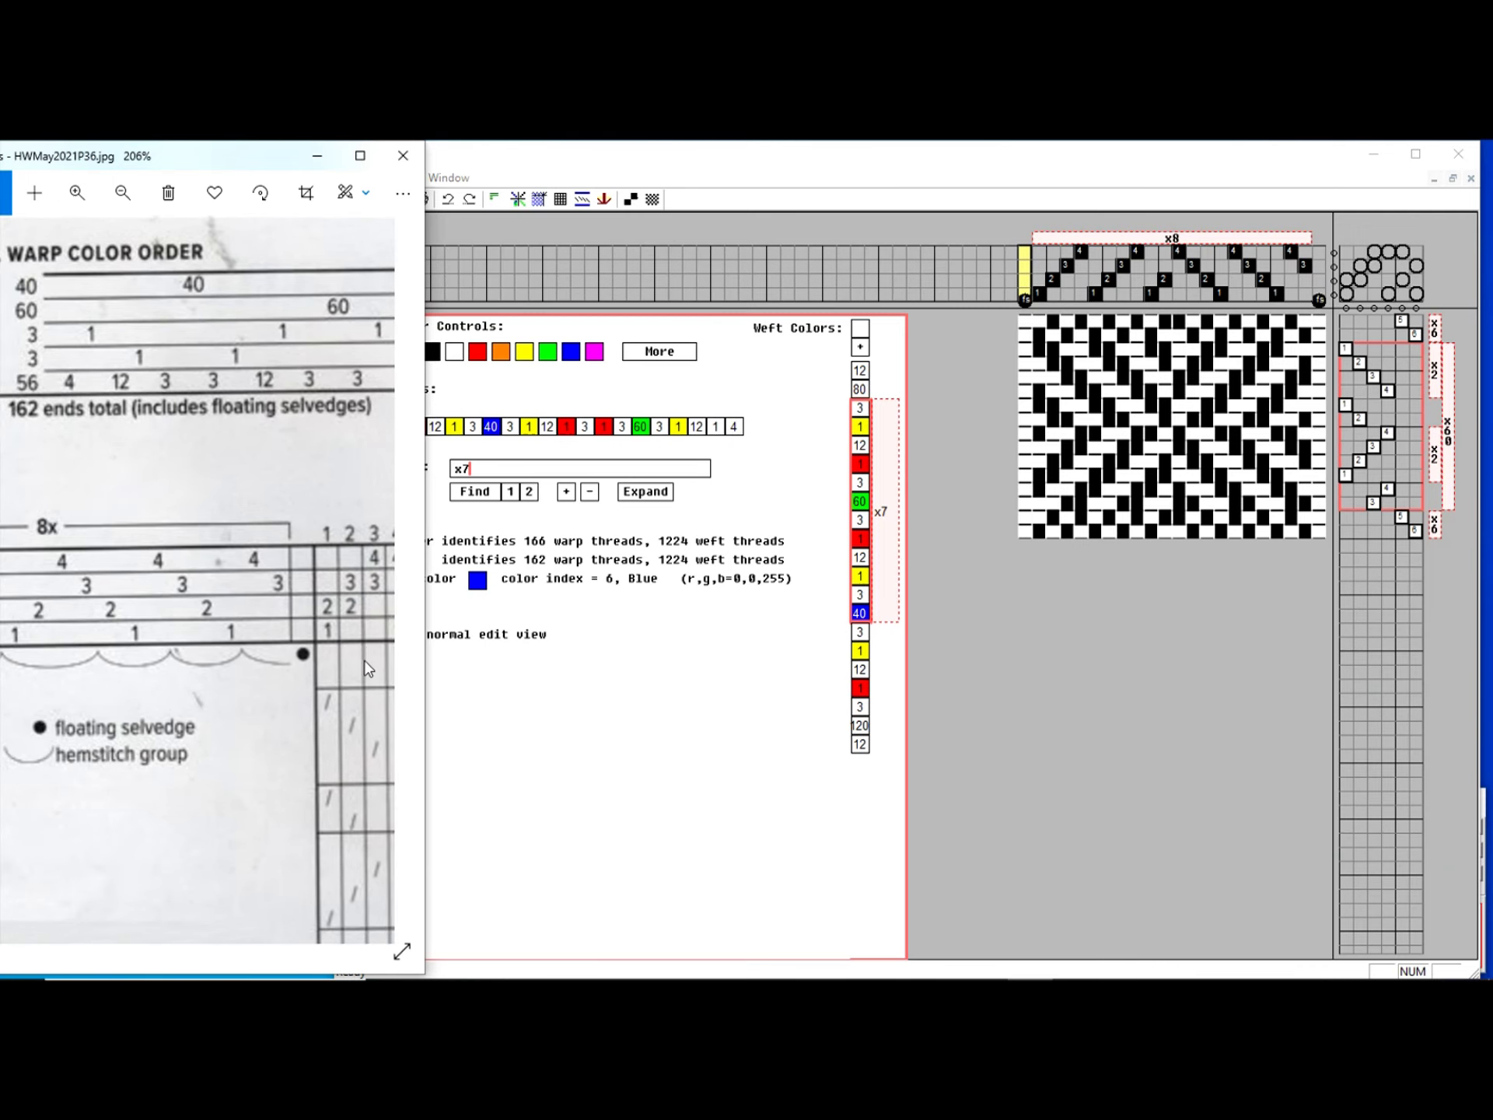
{"action": "left_click", "coordinate": [620, 715]}
{"action": "left_click", "coordinate": [381, 634]}
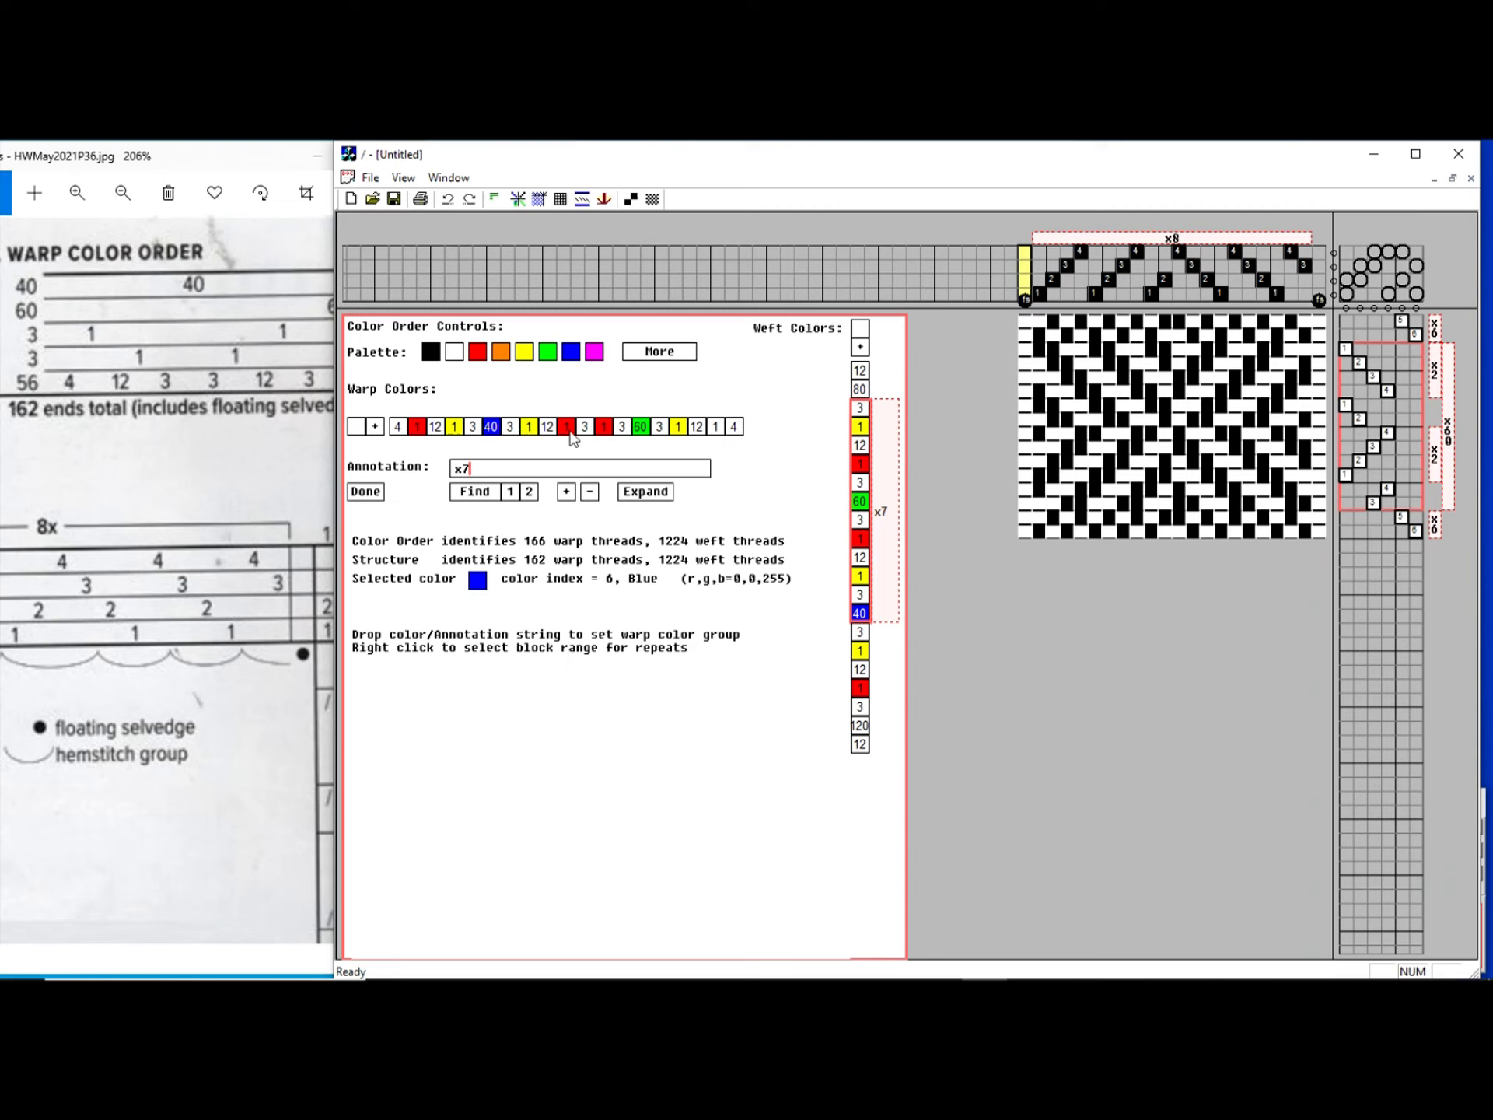
{"action": "left_click_drag", "start_coordinate": [234, 472], "coordinate": [129, 493]}
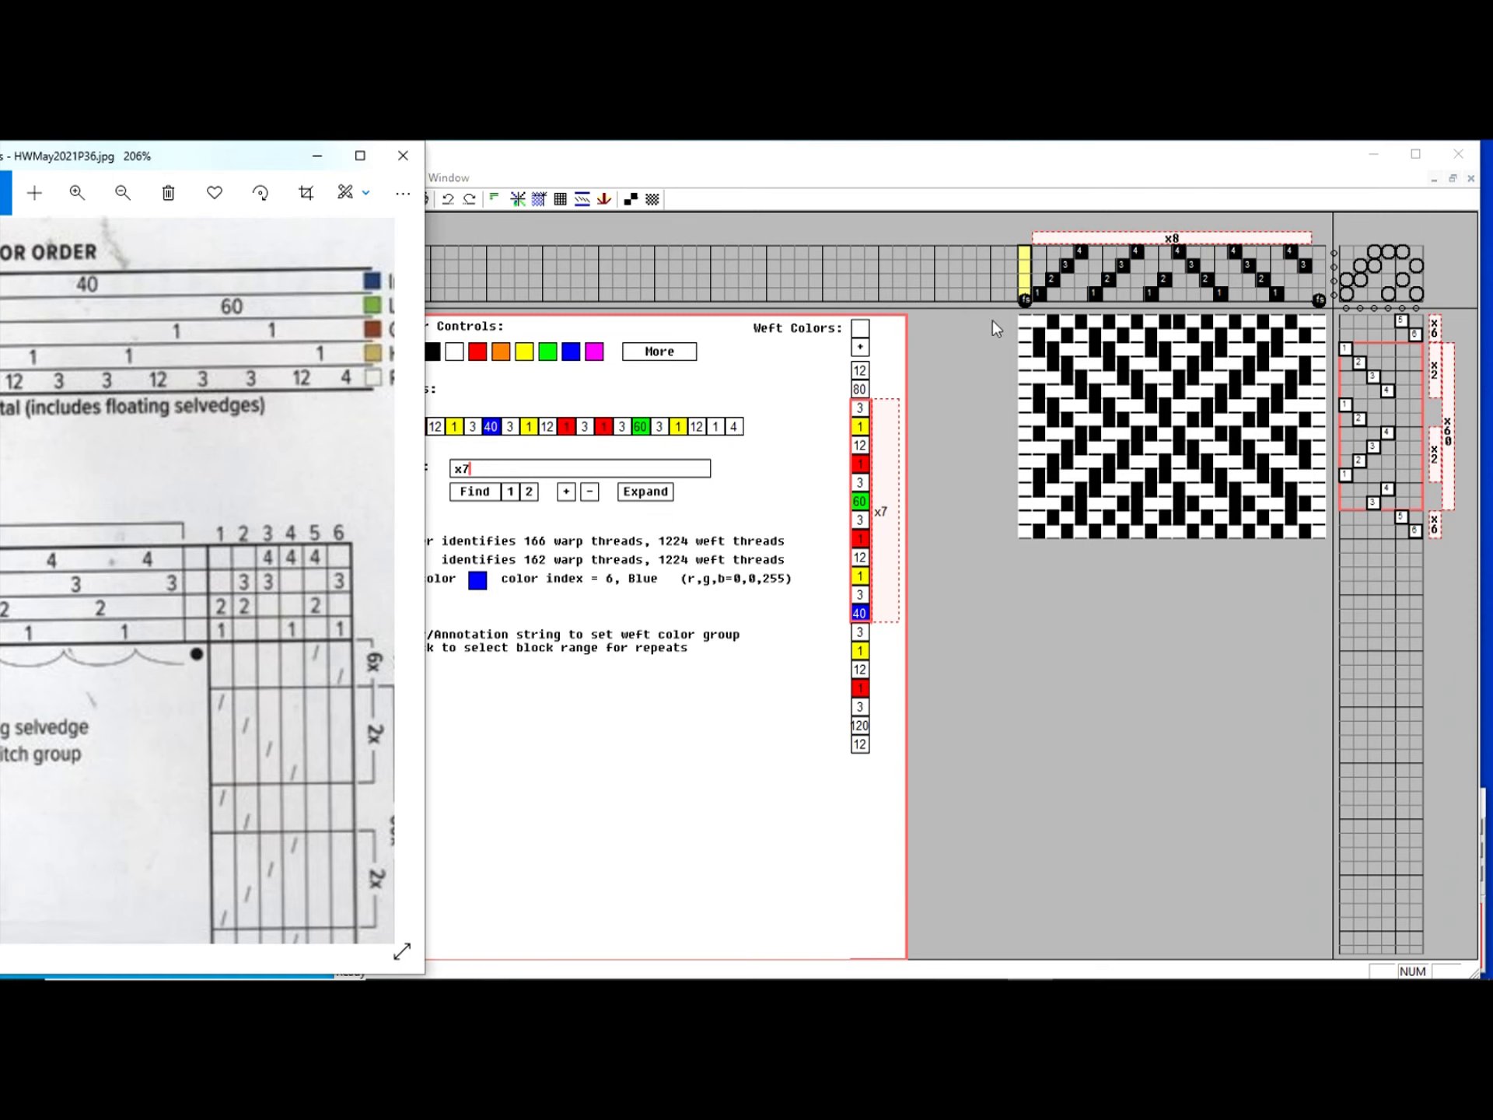
{"action": "left_click", "coordinate": [765, 712]}
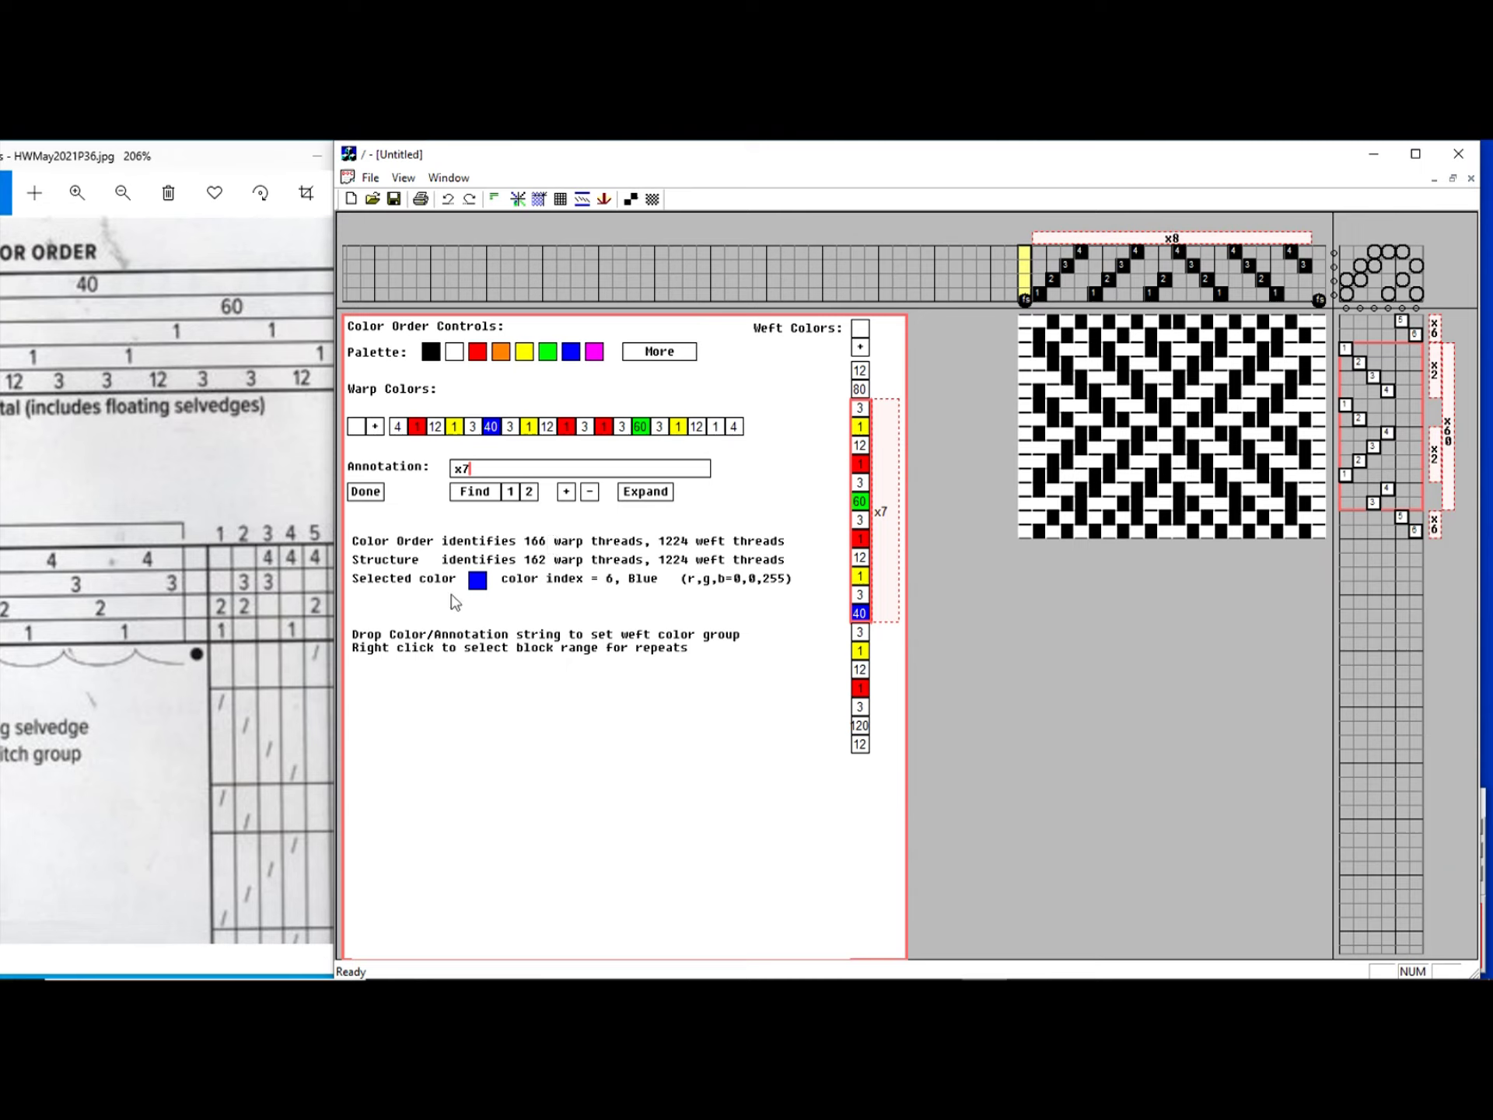
{"action": "left_click_drag", "start_coordinate": [165, 793], "coordinate": [392, 495]}
{"action": "left_click_drag", "start_coordinate": [283, 535], "coordinate": [198, 591]}
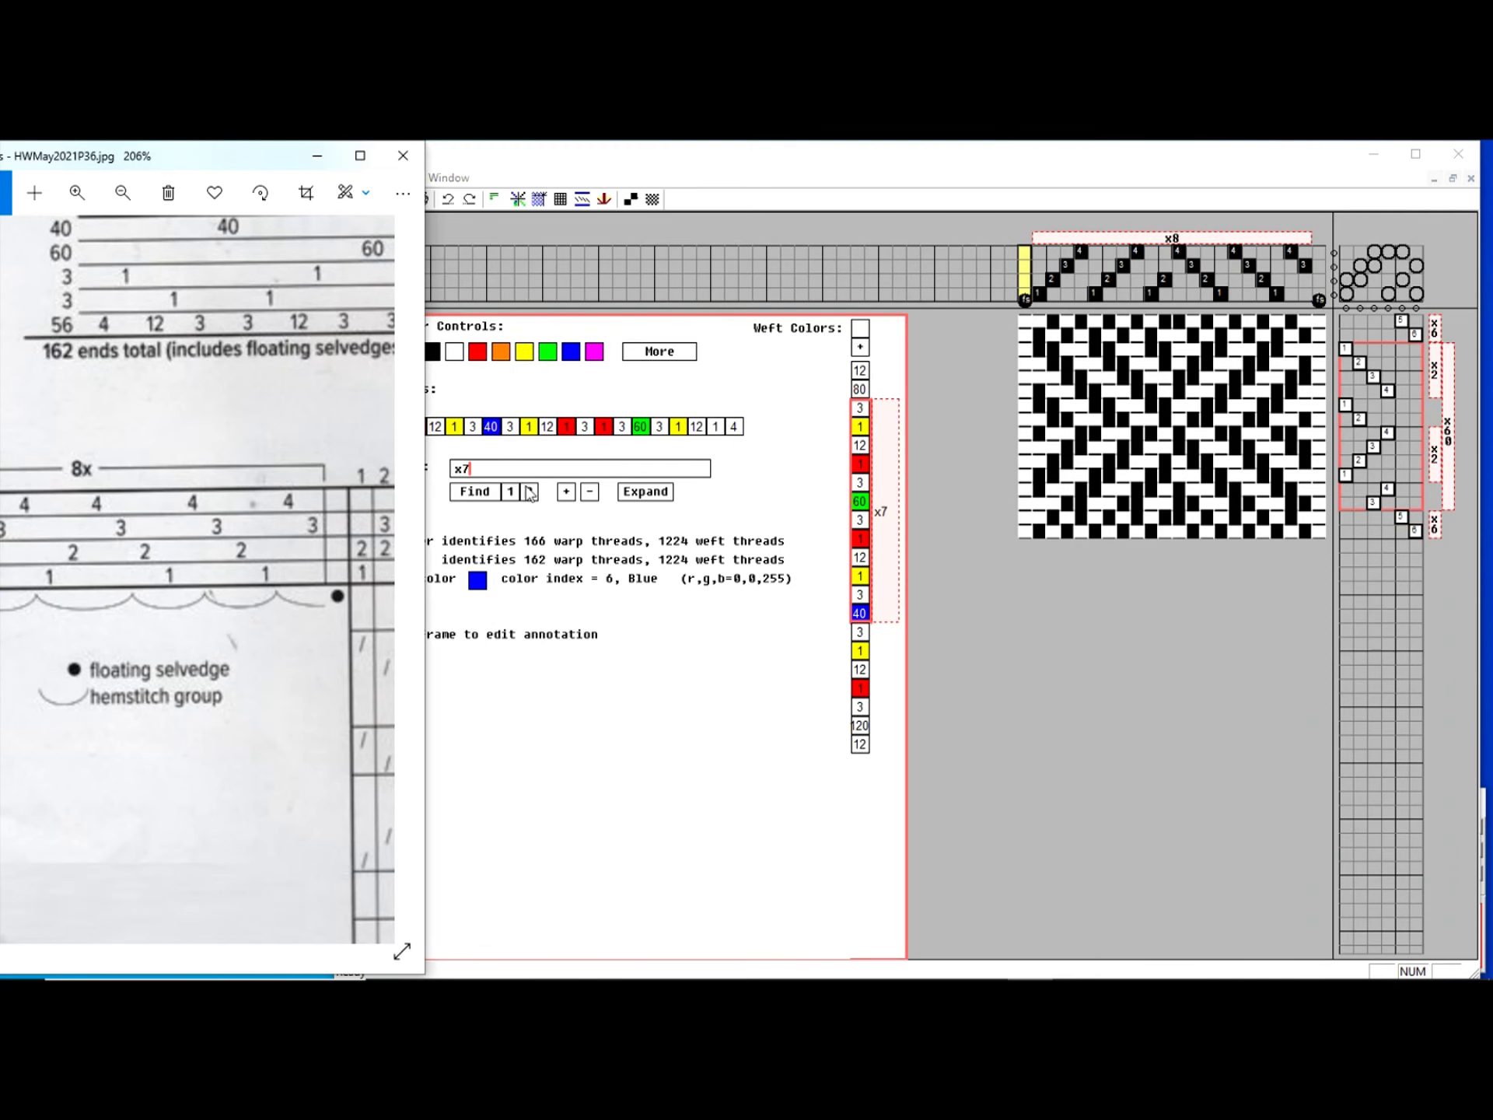
{"action": "left_click_drag", "start_coordinate": [159, 752], "coordinate": [369, 744]}
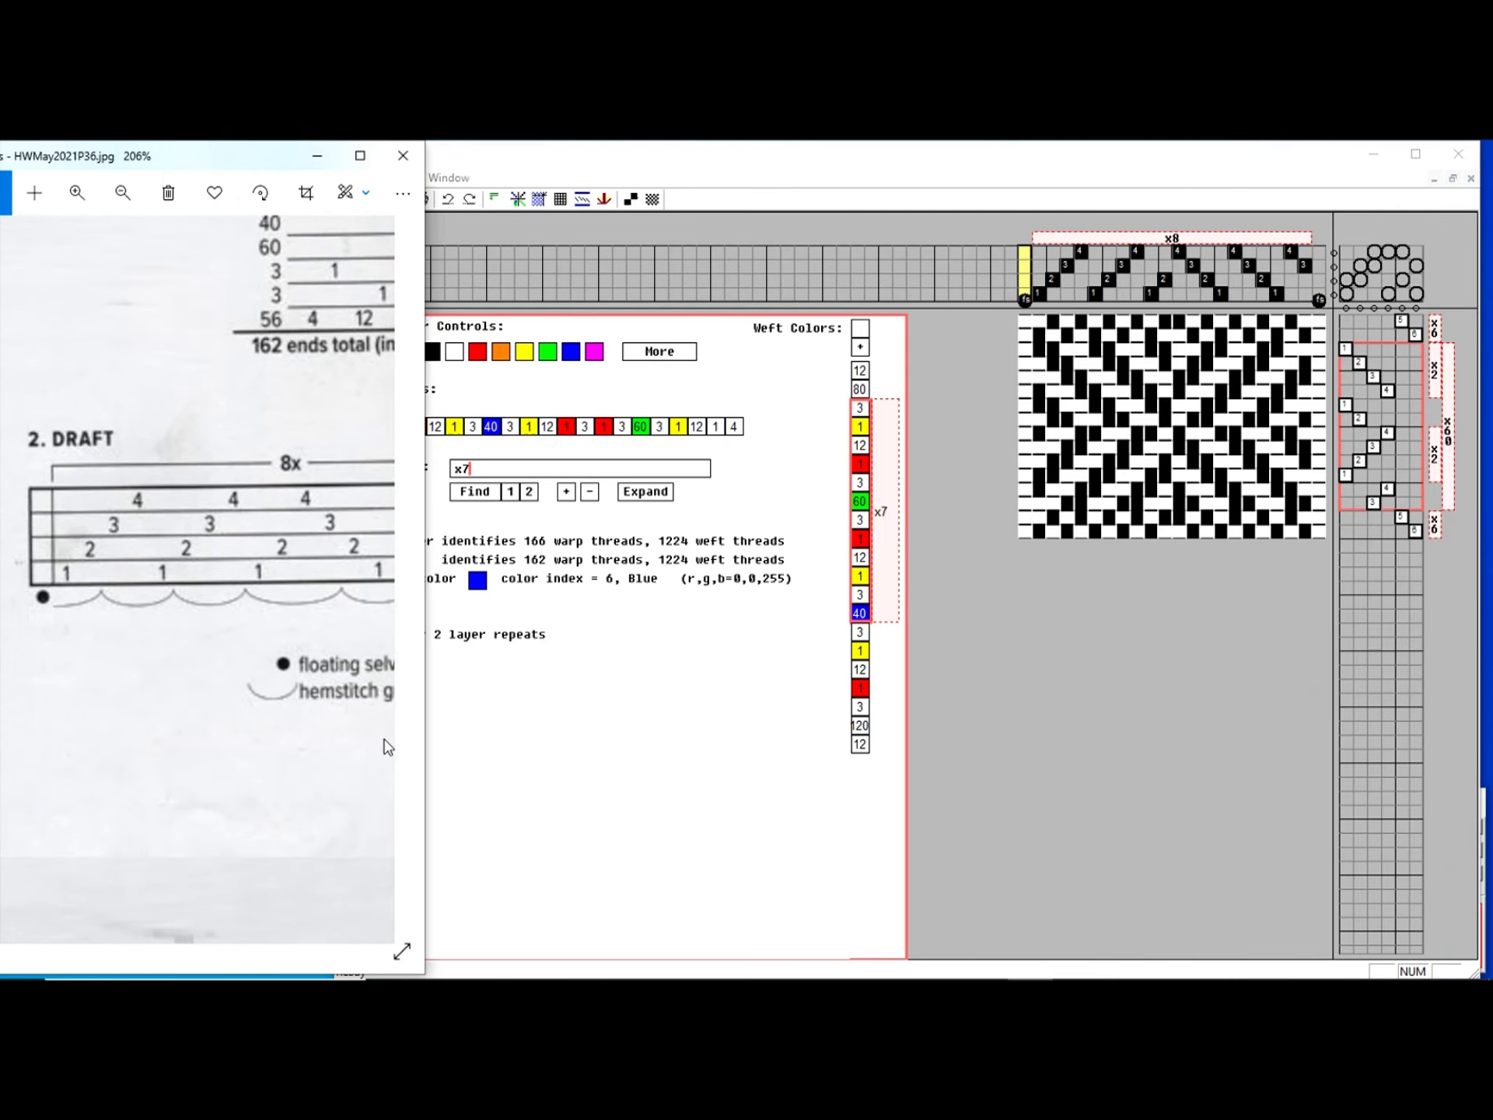
{"action": "left_click_drag", "start_coordinate": [388, 747], "coordinate": [163, 747]}
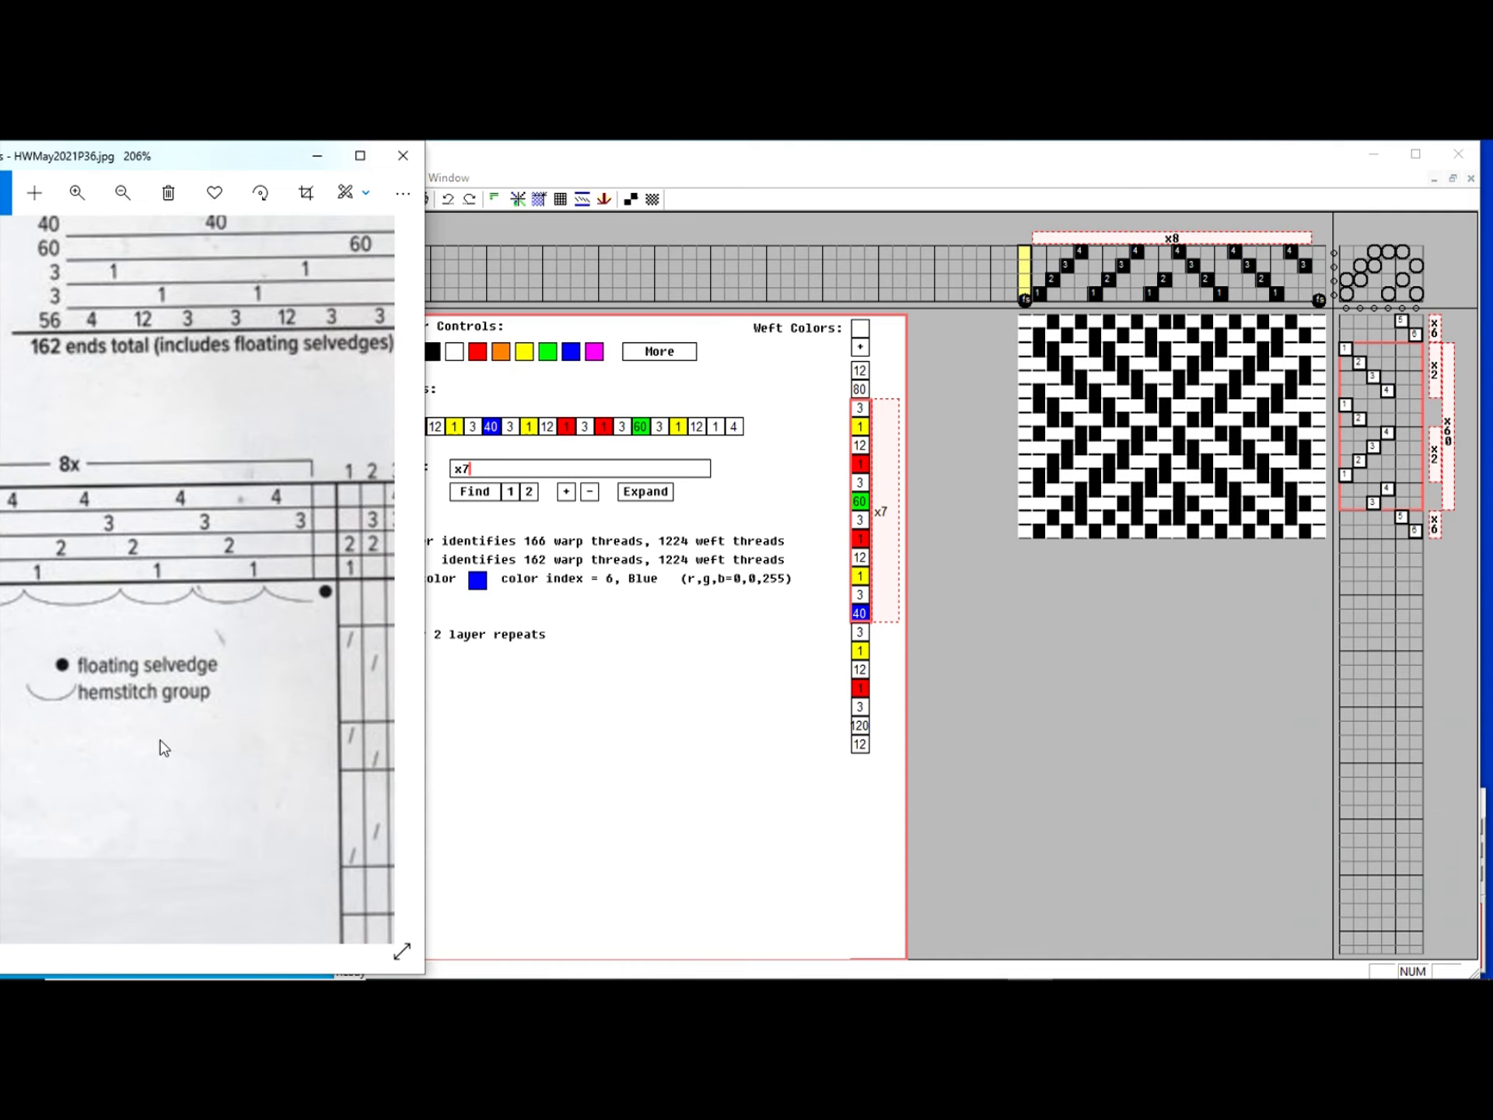
{"action": "left_click", "coordinate": [650, 700]}
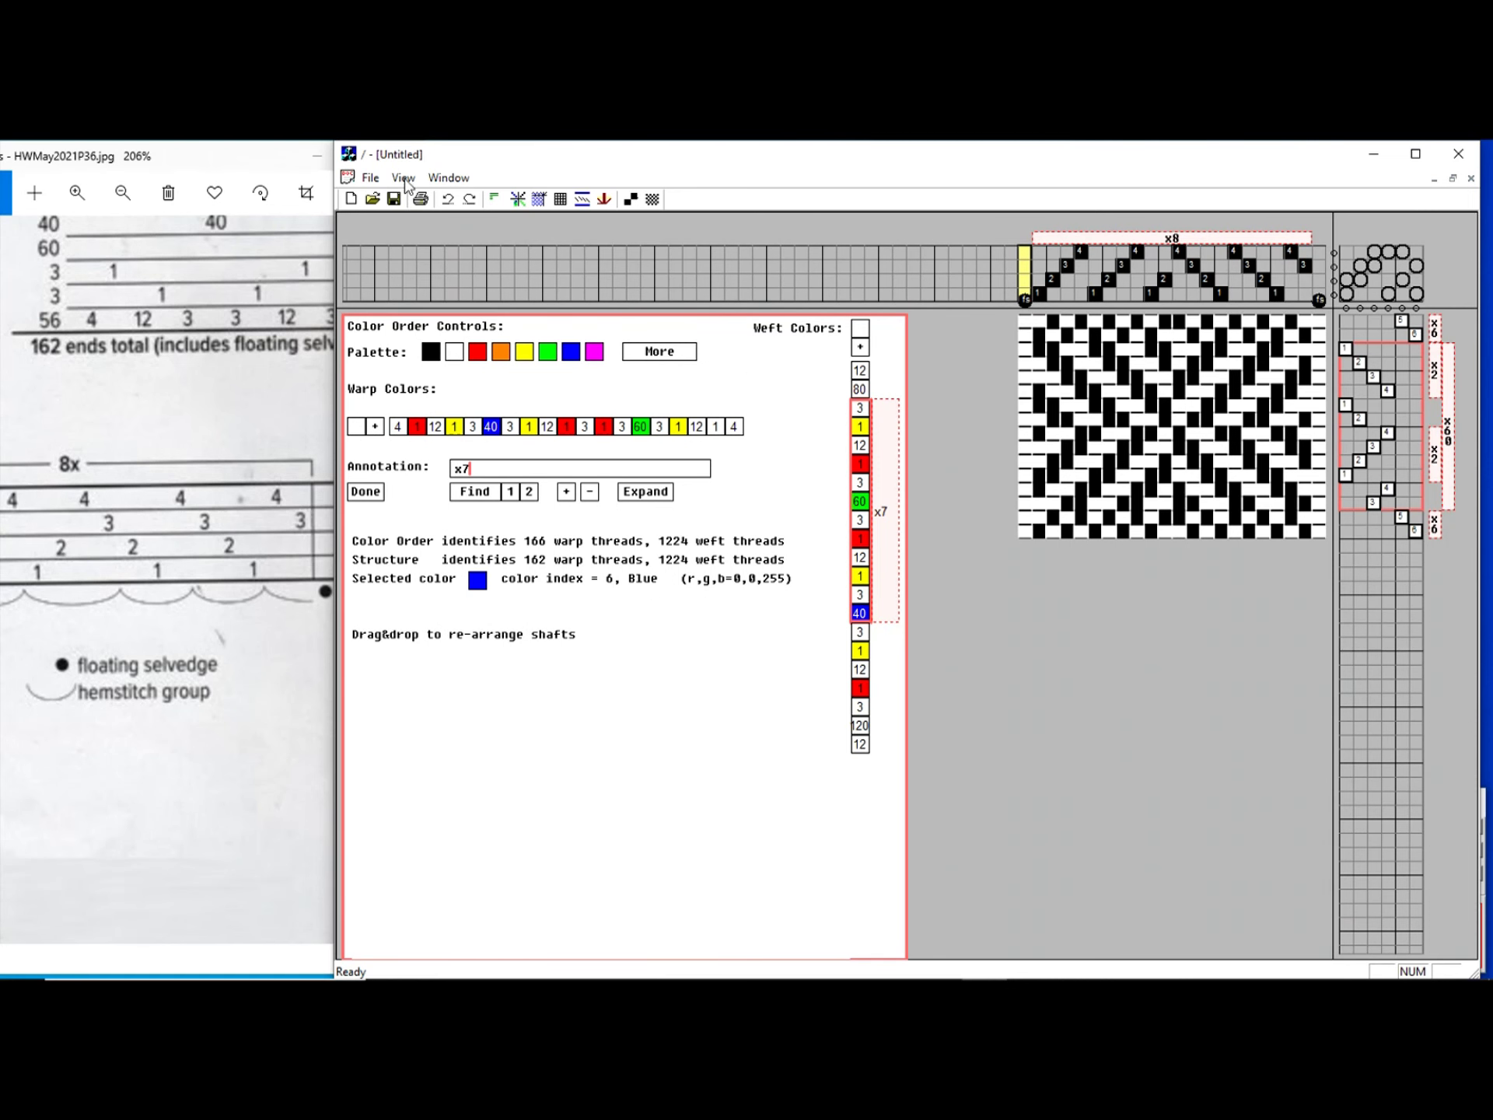
{"action": "left_click", "coordinate": [371, 179]}
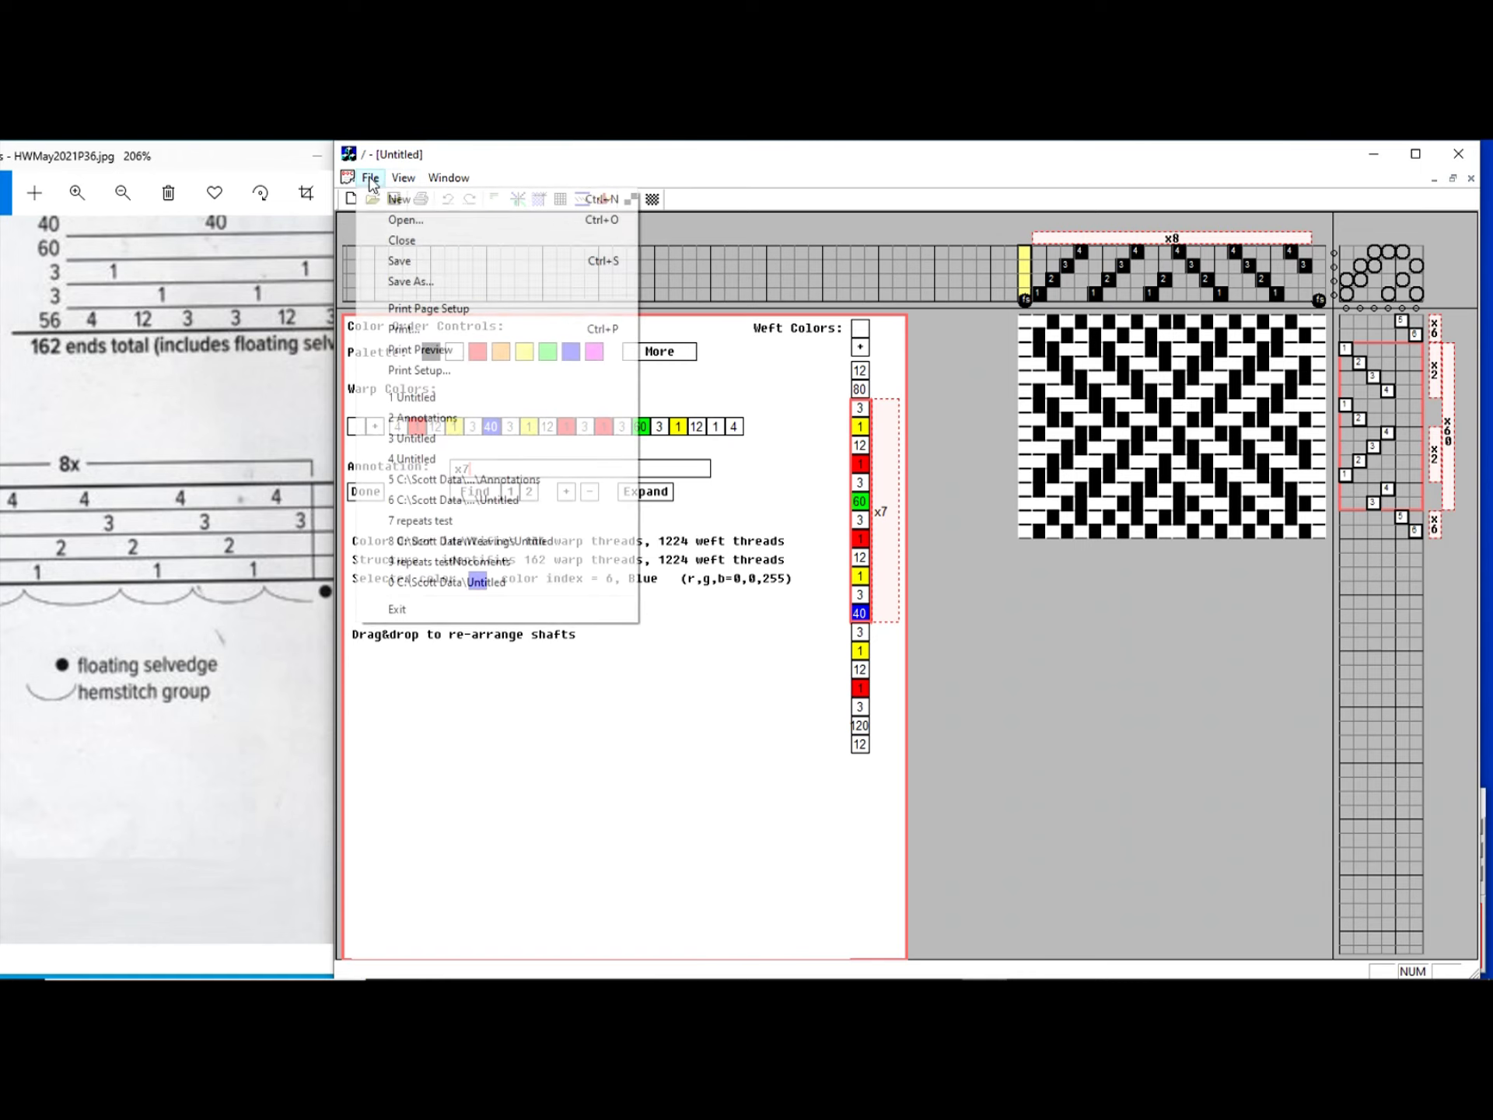
- Save the draft as the weaving file HWMay2021P36 and maximize the window
{"action": "left_click", "coordinate": [403, 286]}
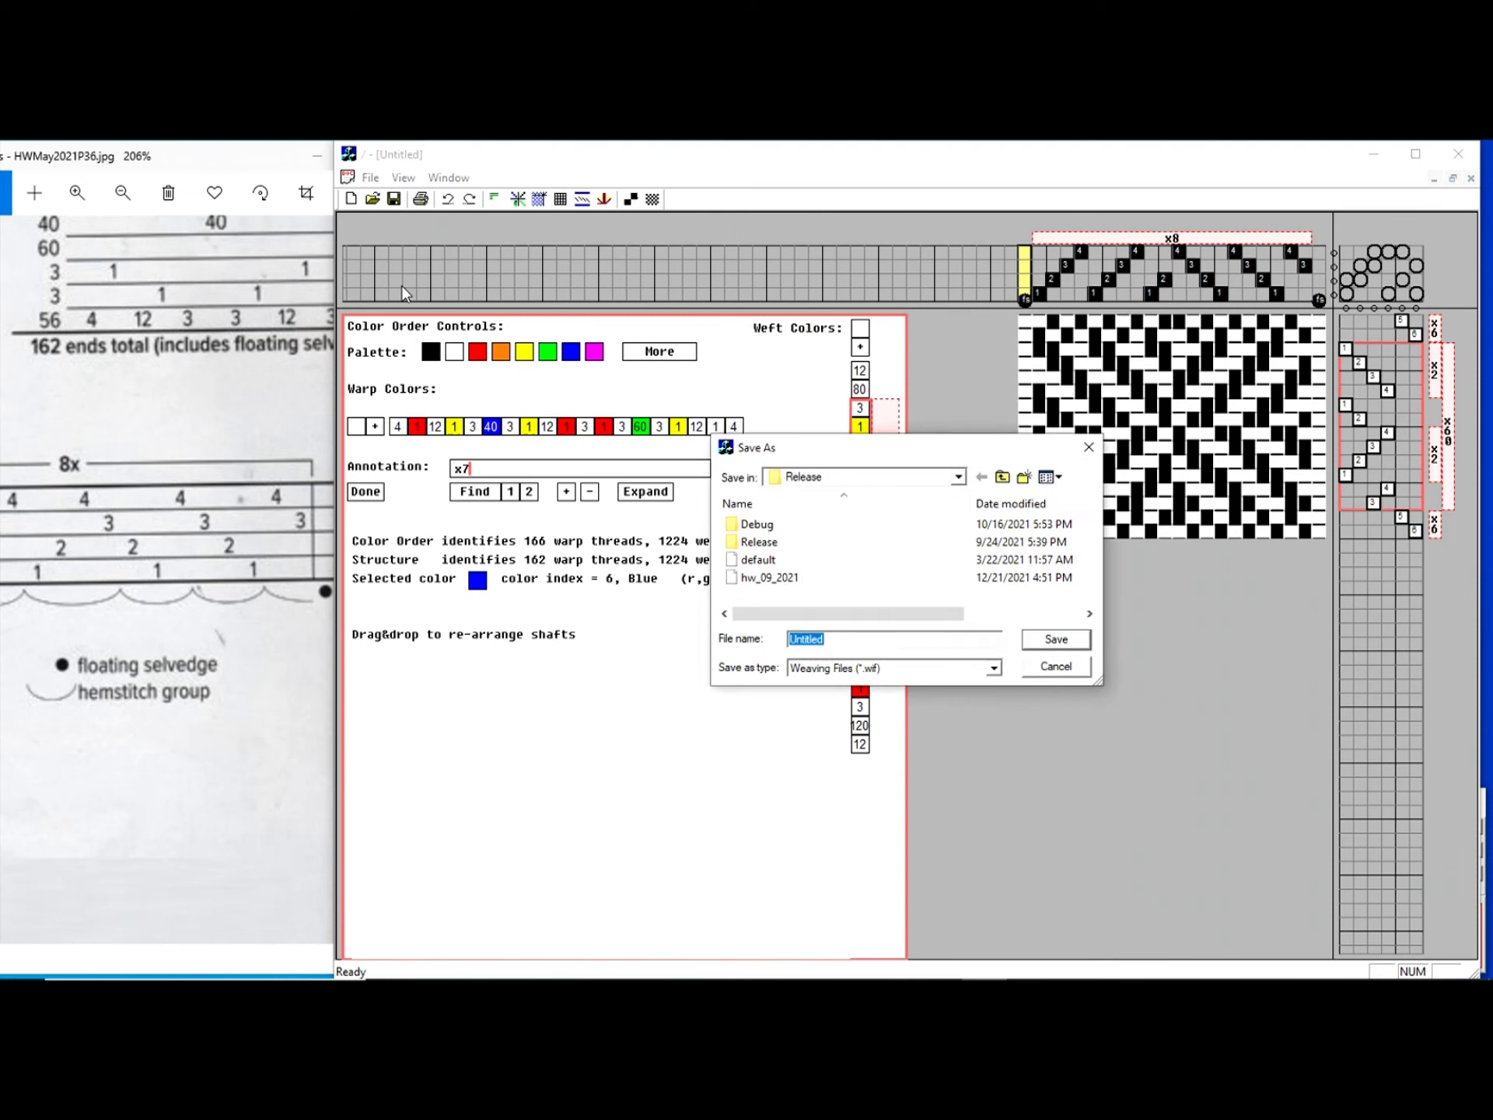
{"action": "type", "text": "HWMay2021P36"}
{"action": "left_click", "coordinate": [1065, 632]}
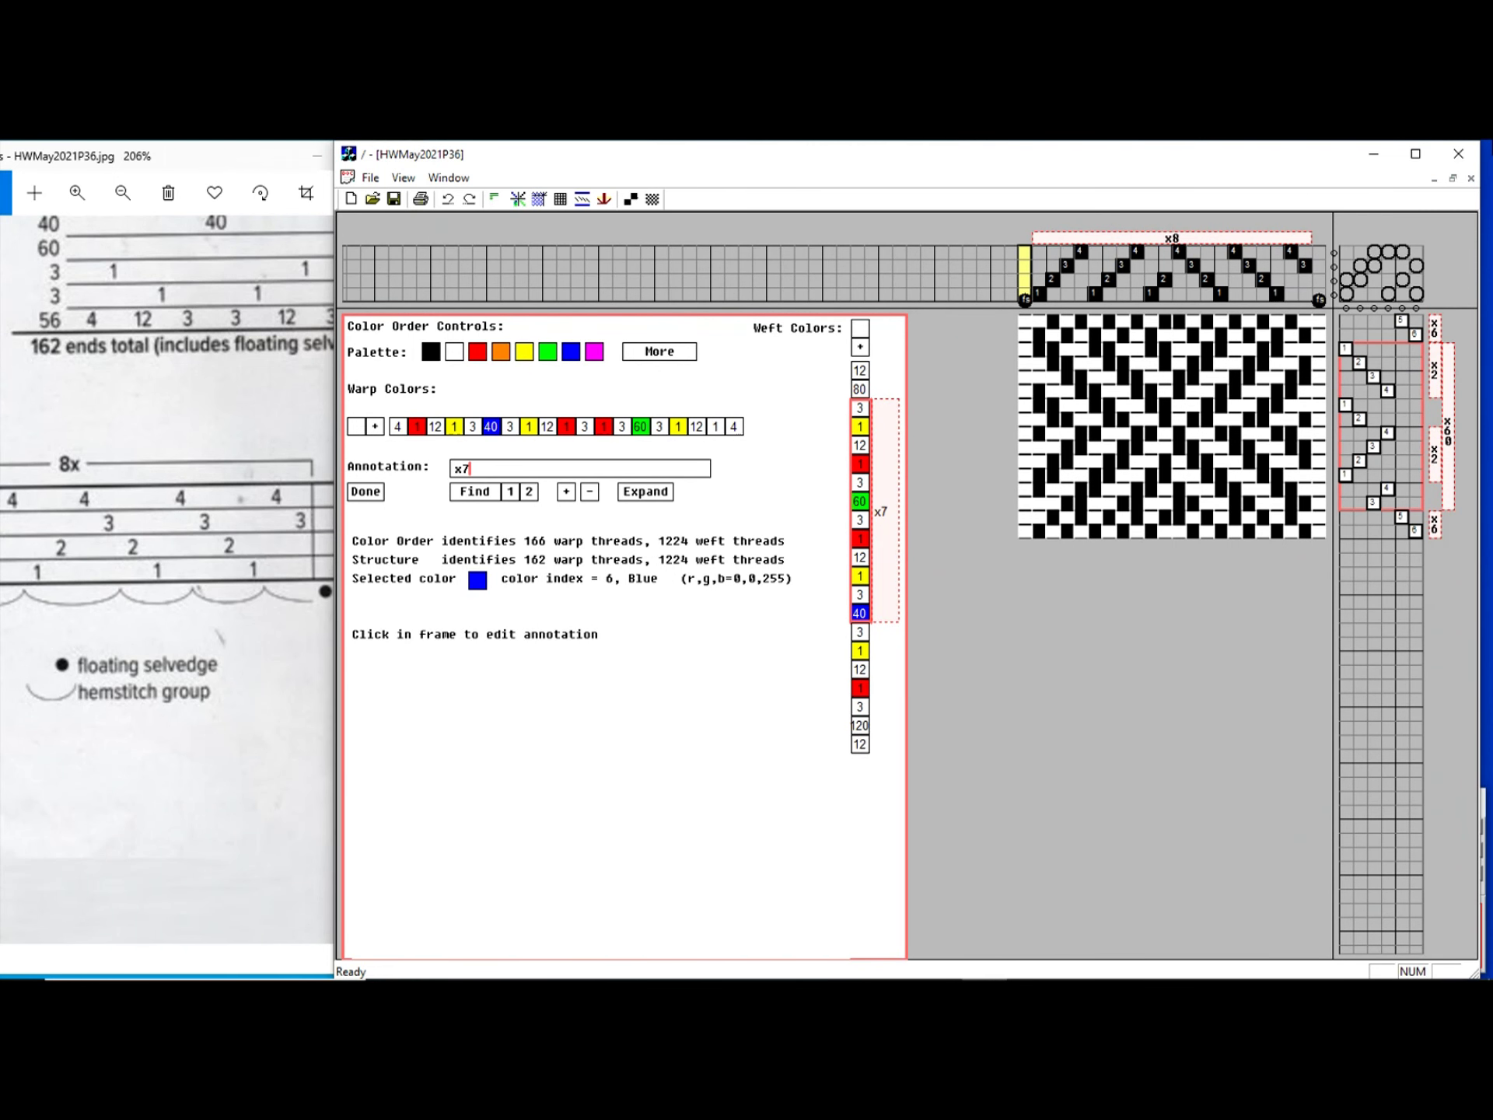
{"action": "left_click", "coordinate": [1416, 153]}
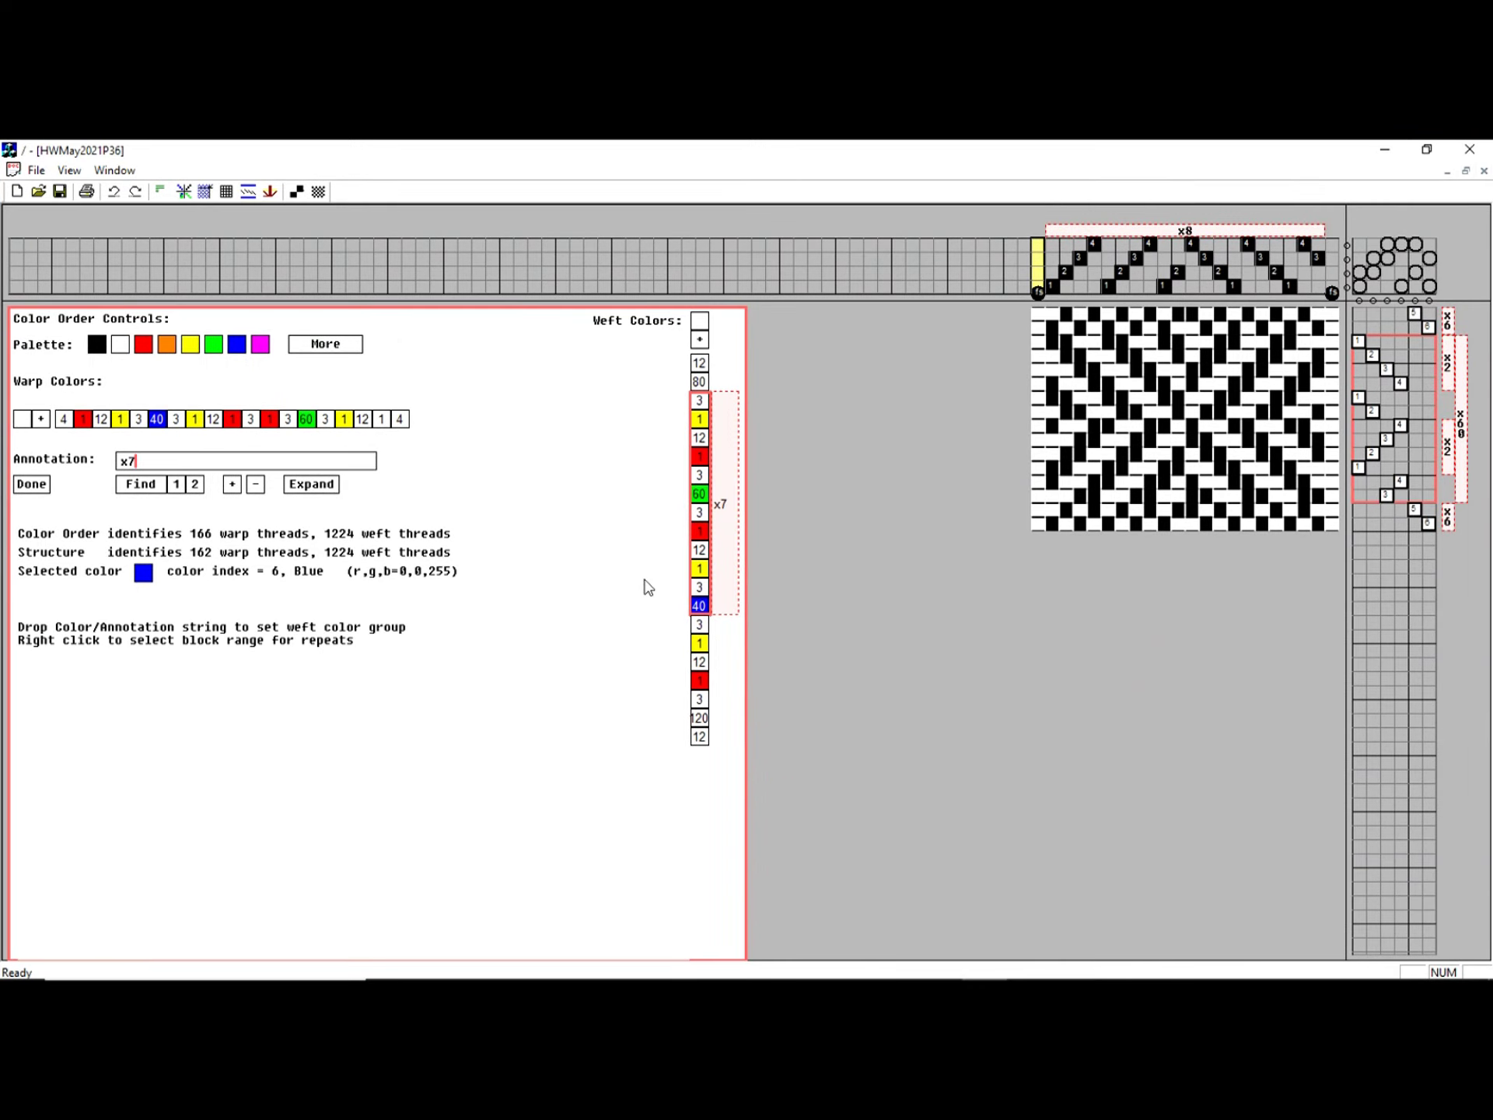
- Expand the draft into its full coloured plaid and bring up Print Page Setup
{"action": "left_click", "coordinate": [324, 487]}
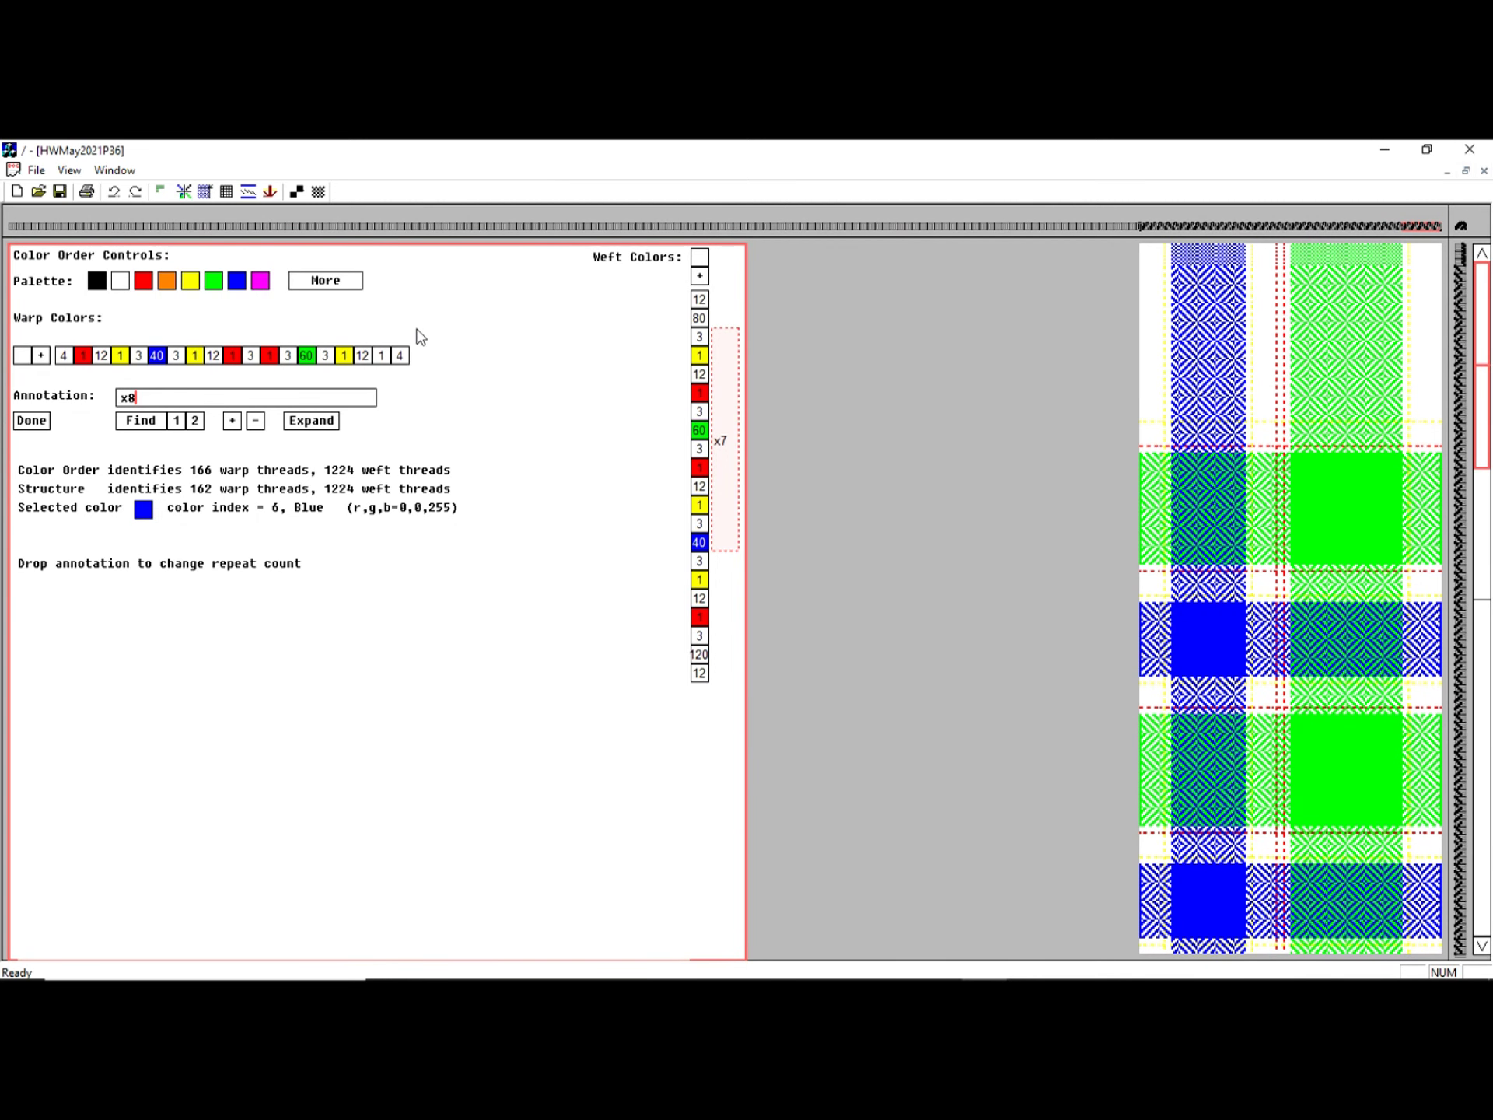
{"action": "left_click", "coordinate": [35, 170]}
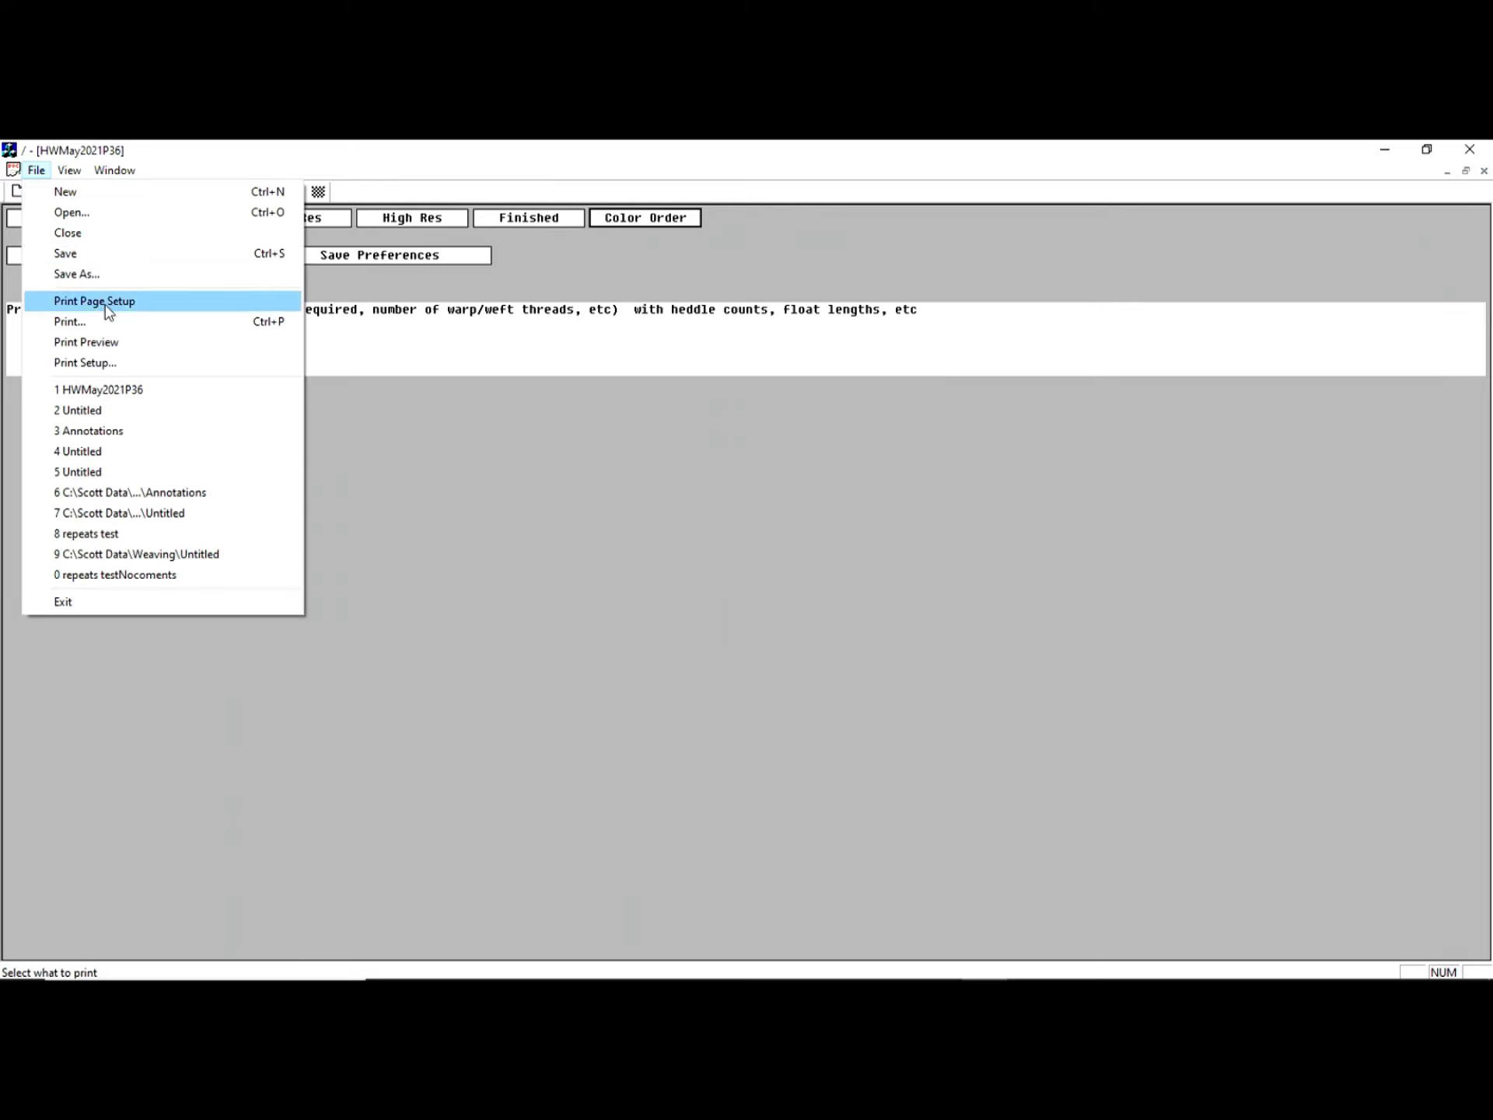
- Preview the Color Order printout, then return to the Color Order view
{"action": "left_click", "coordinate": [121, 342]}
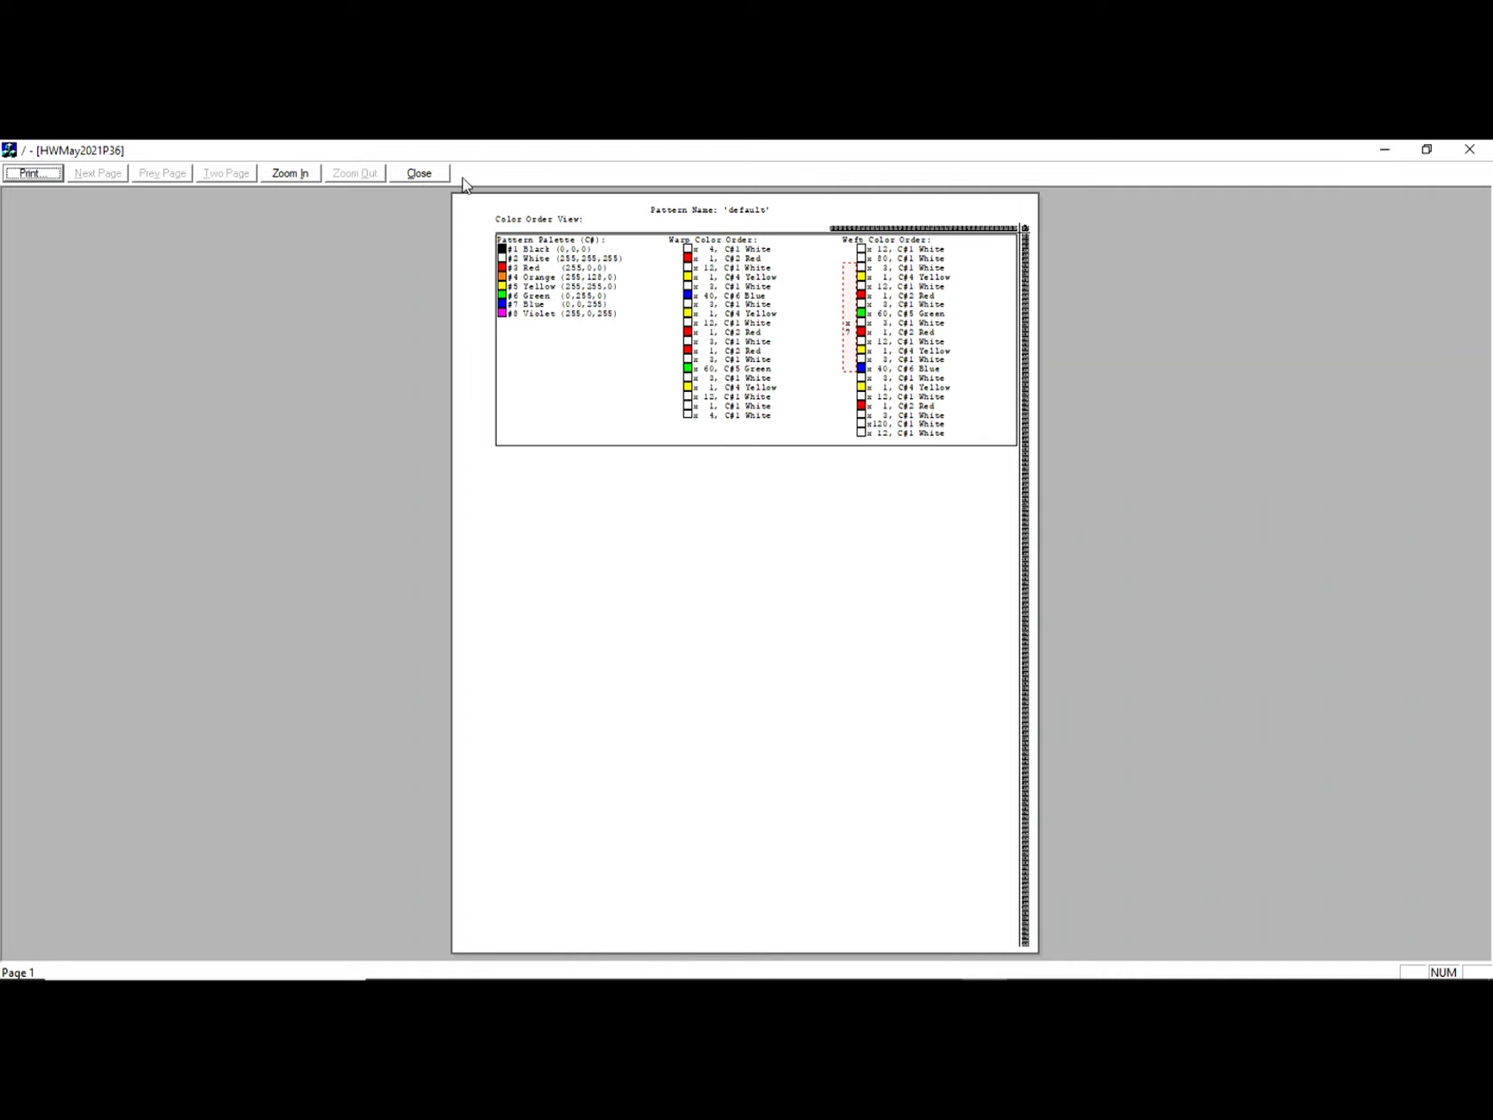
{"action": "left_click", "coordinate": [426, 173]}
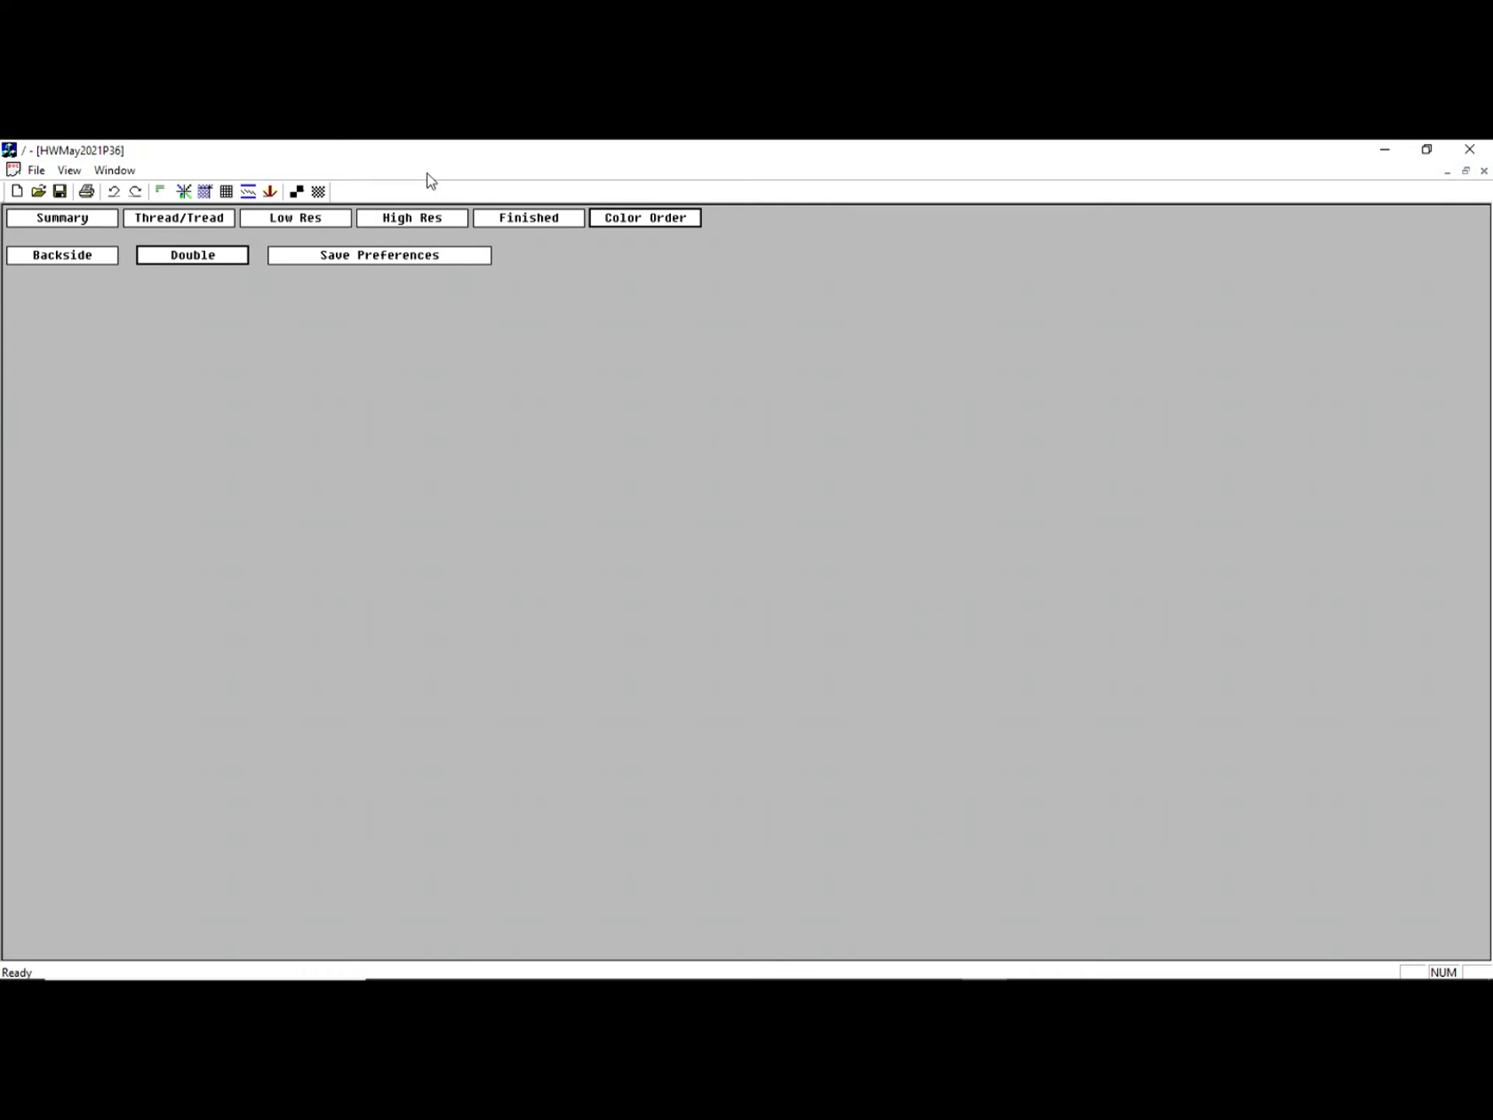
{"action": "left_click", "coordinate": [183, 192]}
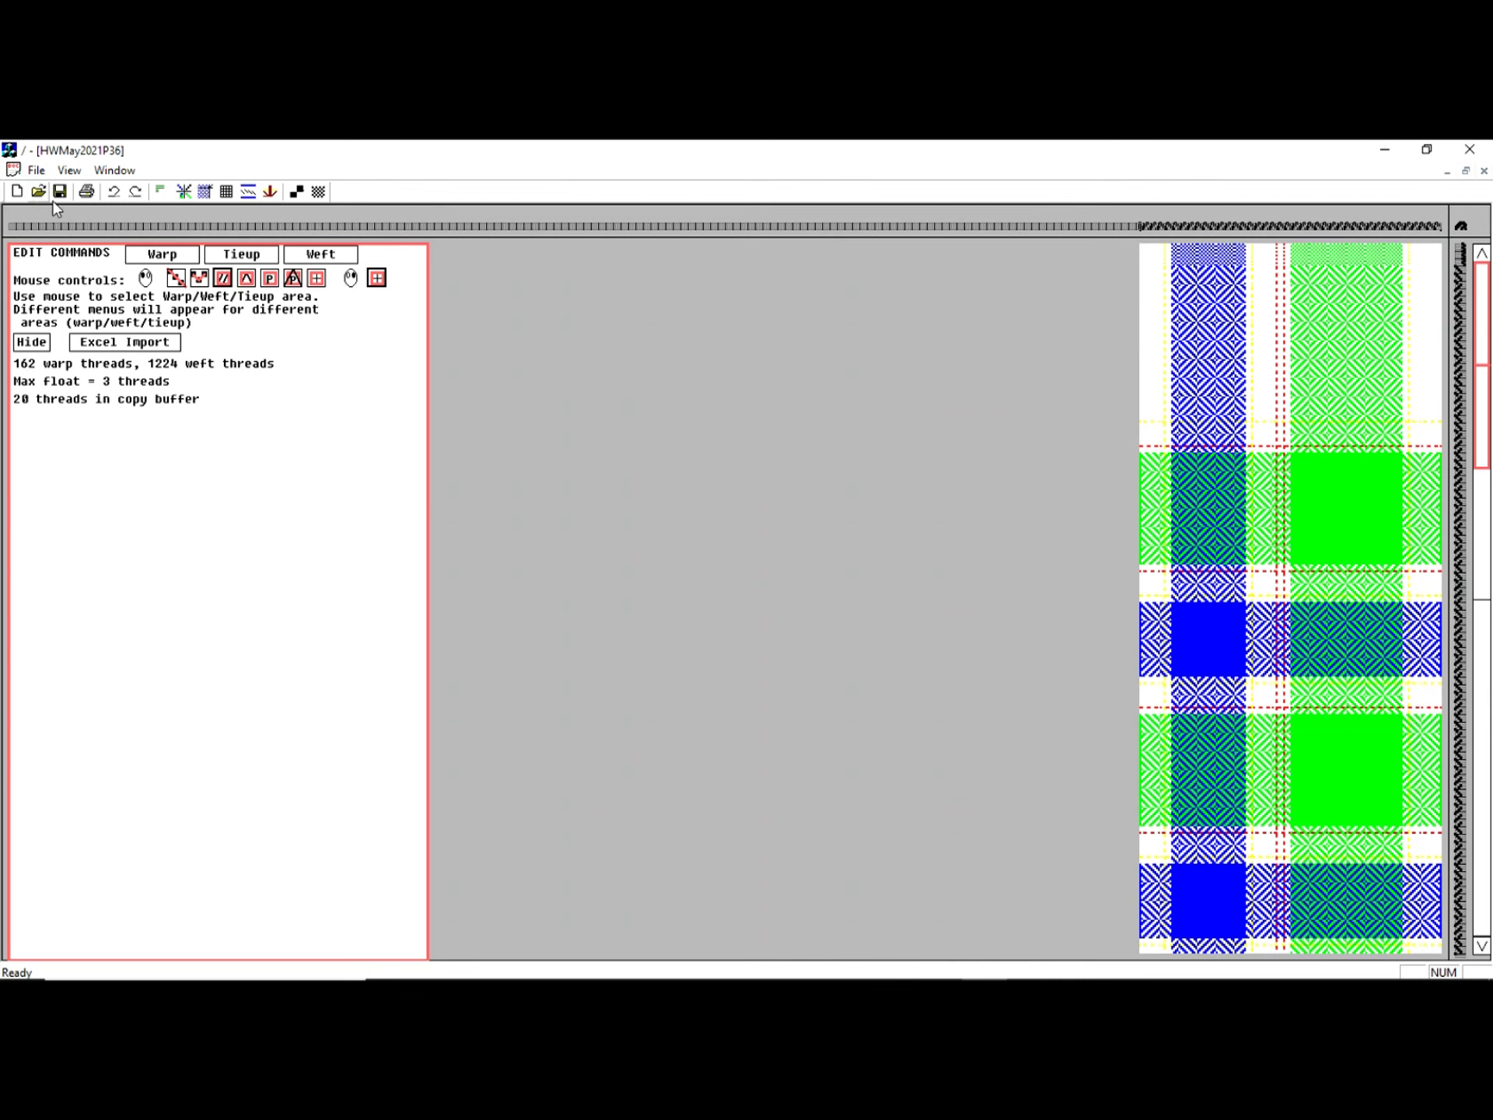
{"action": "left_click", "coordinate": [113, 192]}
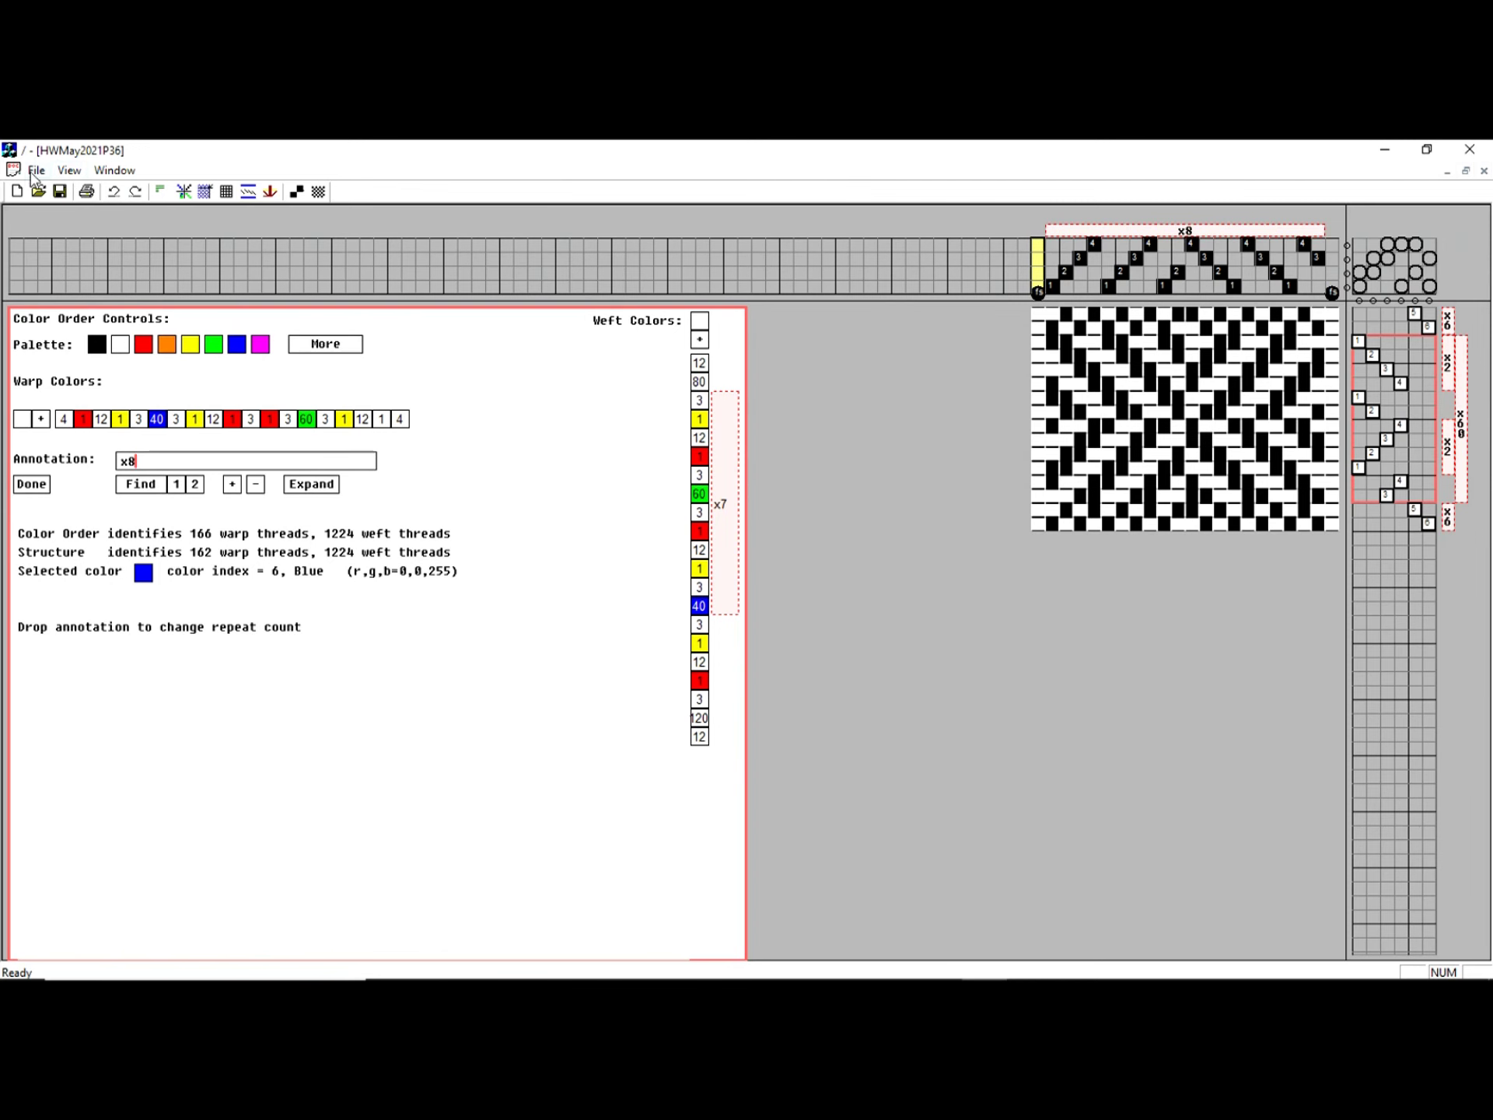
{"action": "left_click", "coordinate": [35, 170]}
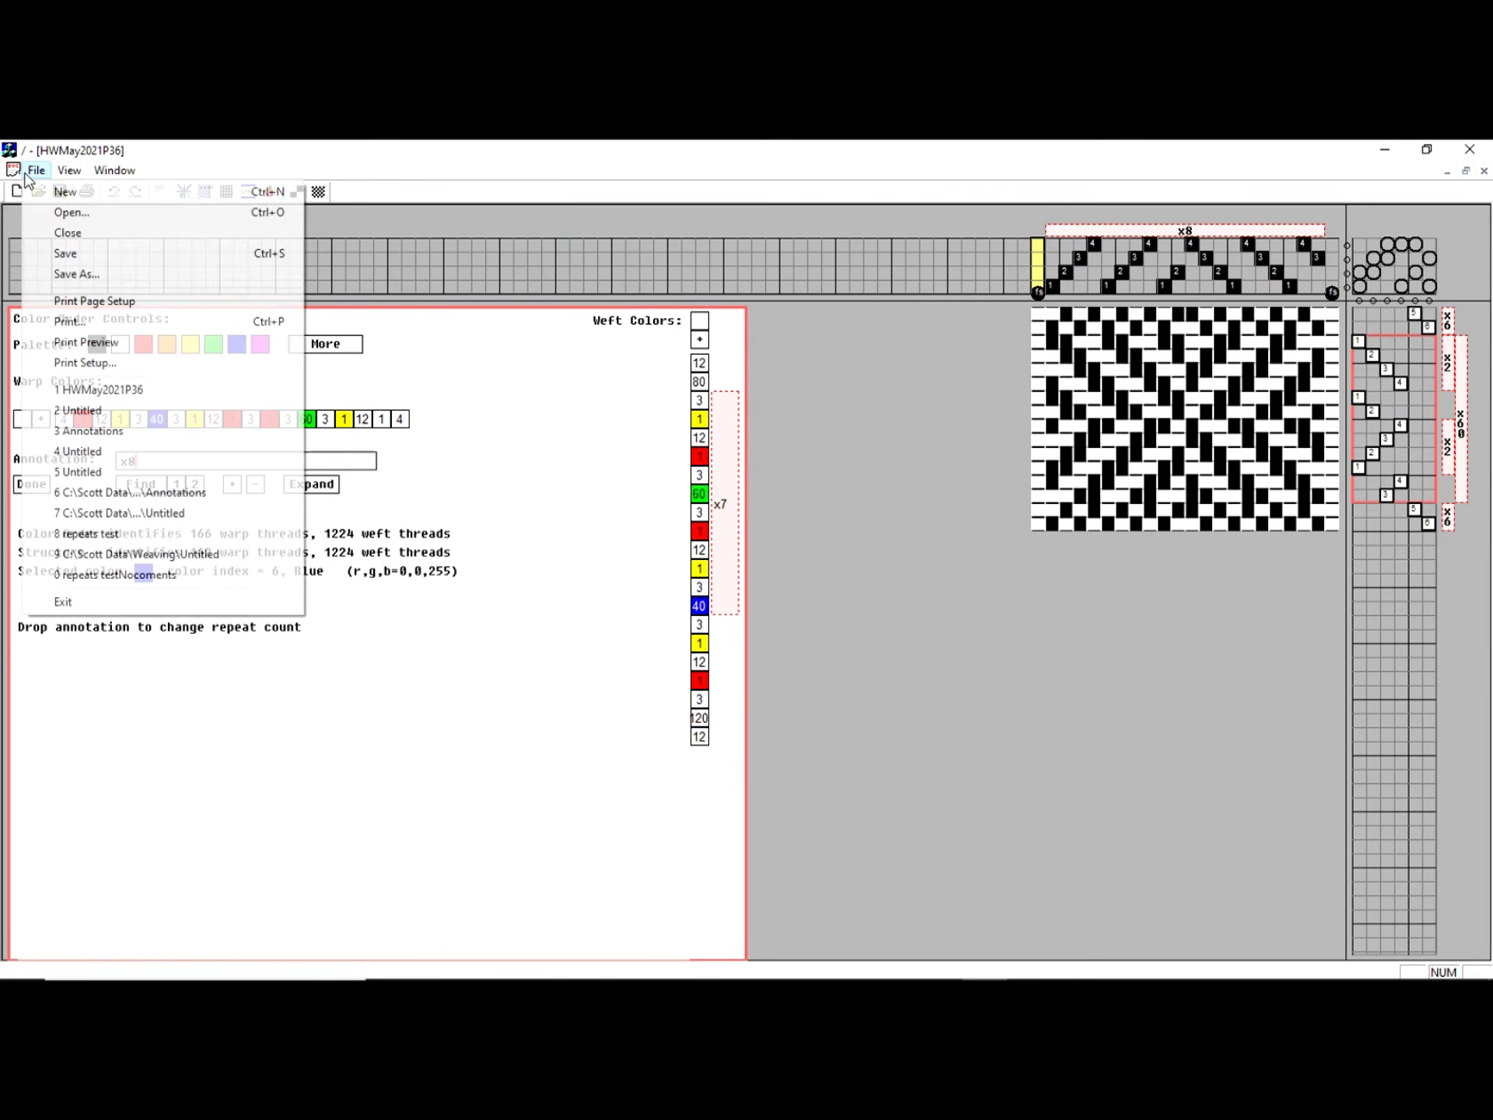
- Preview the summary printout, zooming in to inspect it, then return to full page and close
{"action": "left_click", "coordinate": [75, 344]}
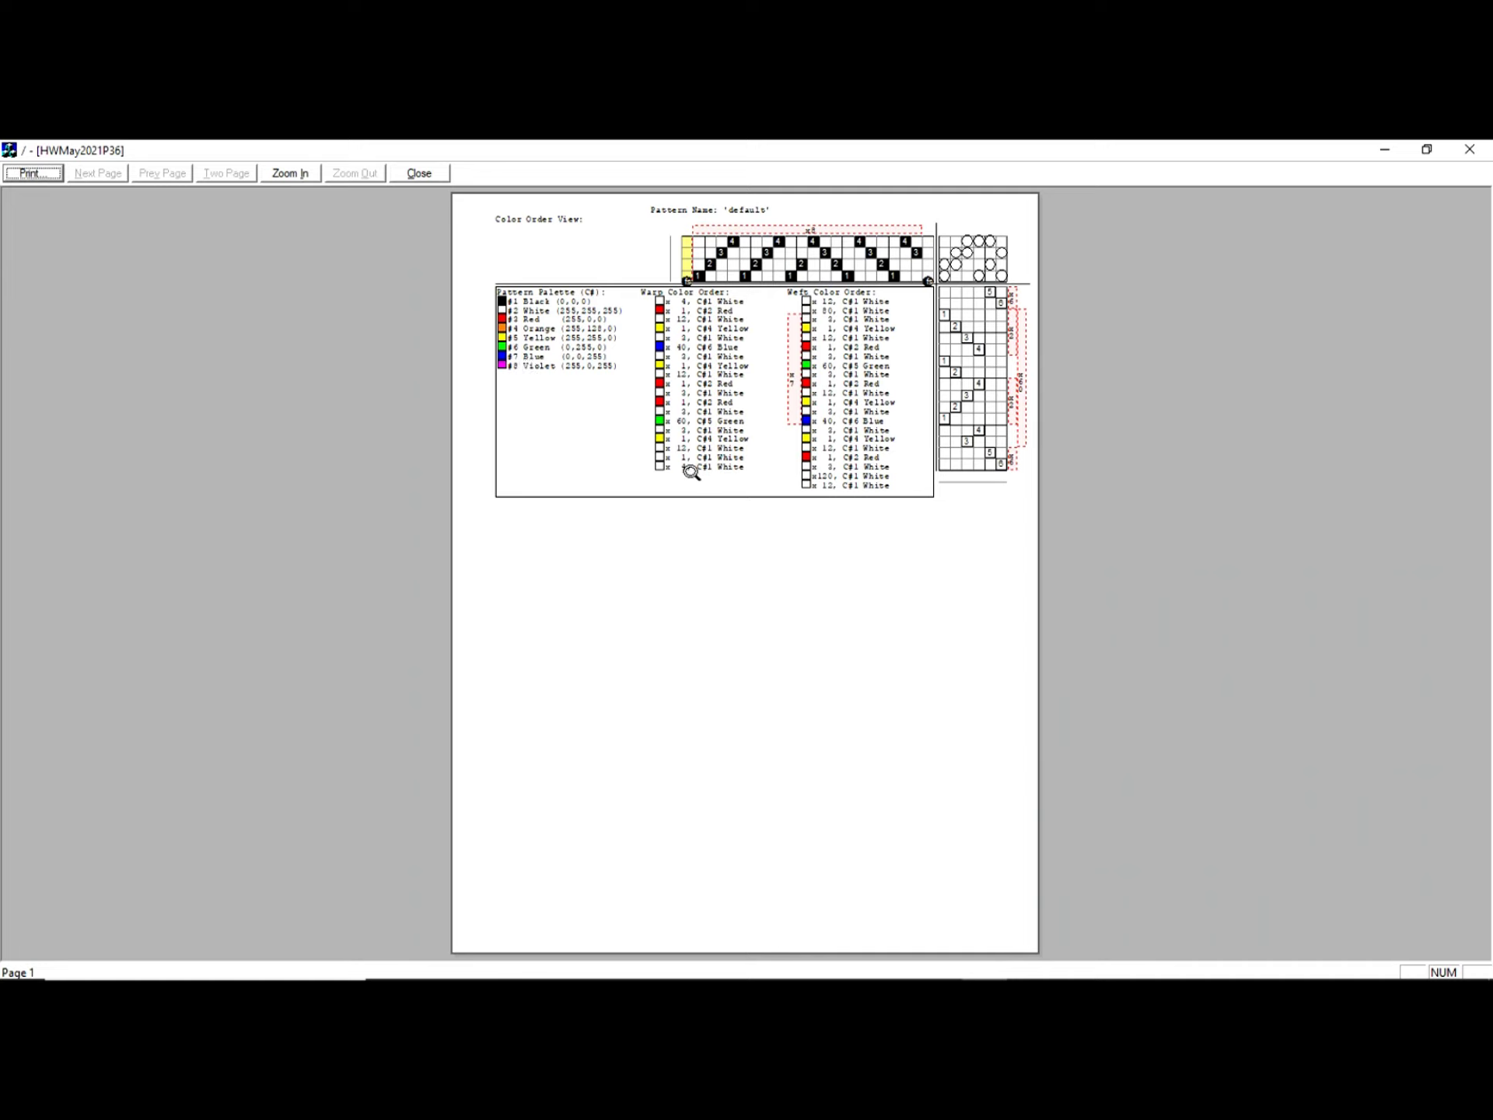
{"action": "left_click", "coordinate": [791, 361]}
{"action": "left_click", "coordinate": [799, 381]}
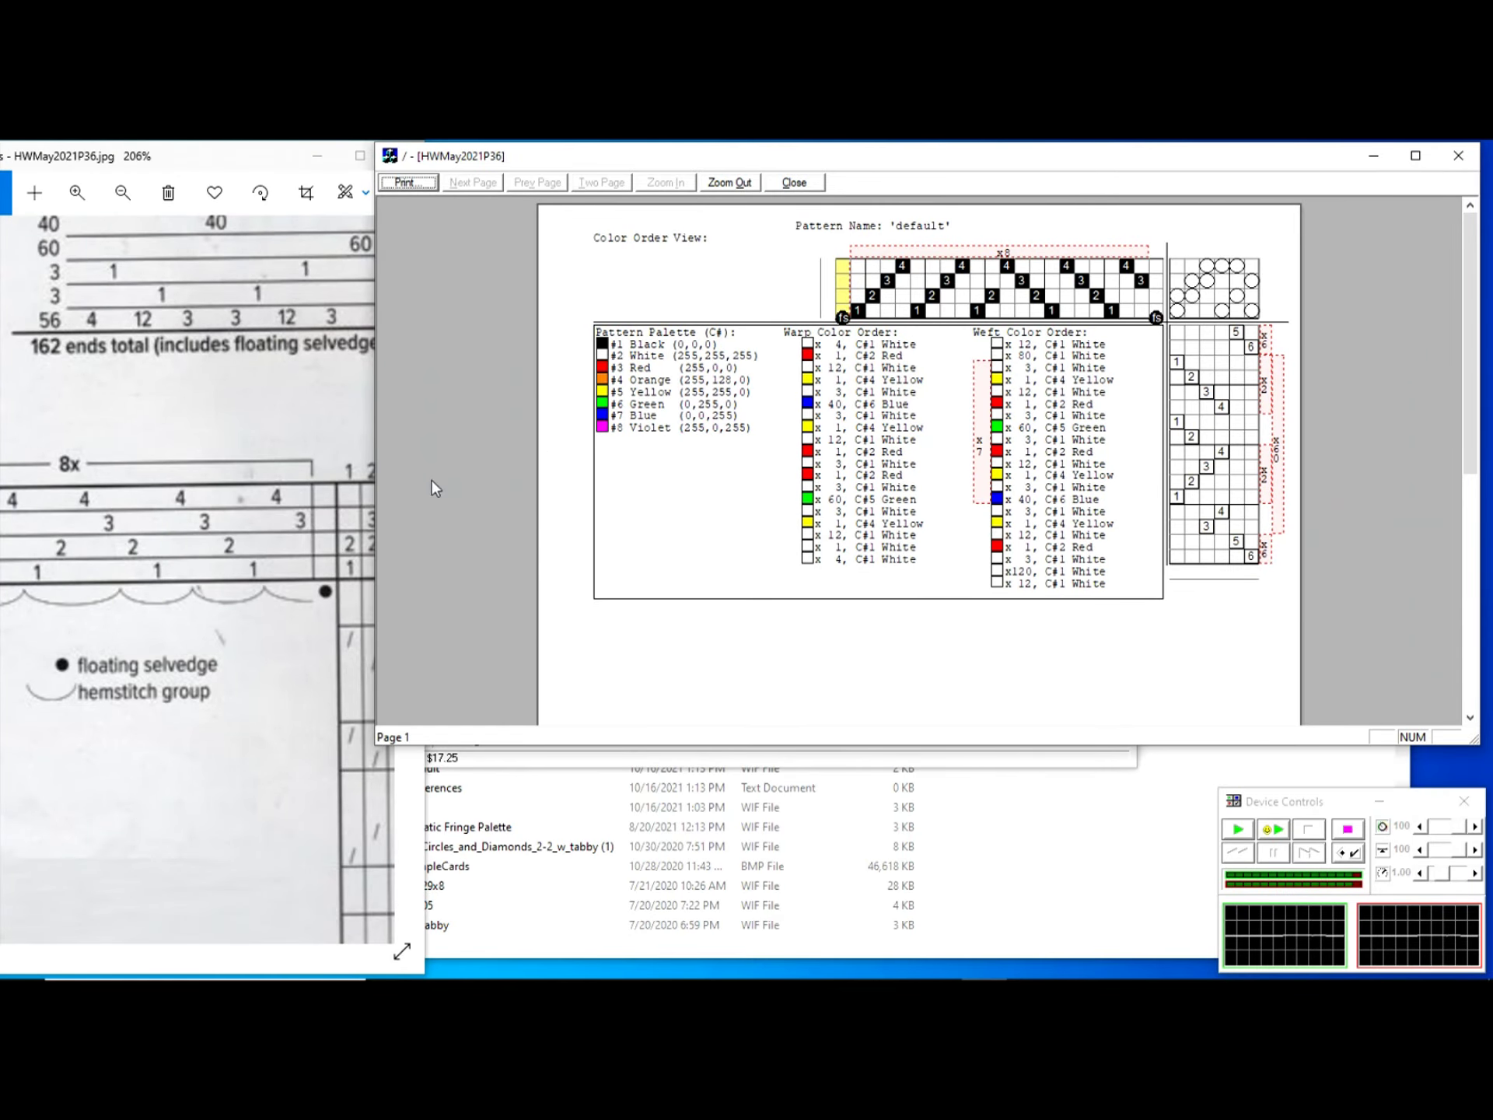
{"action": "left_click", "coordinate": [164, 537]}
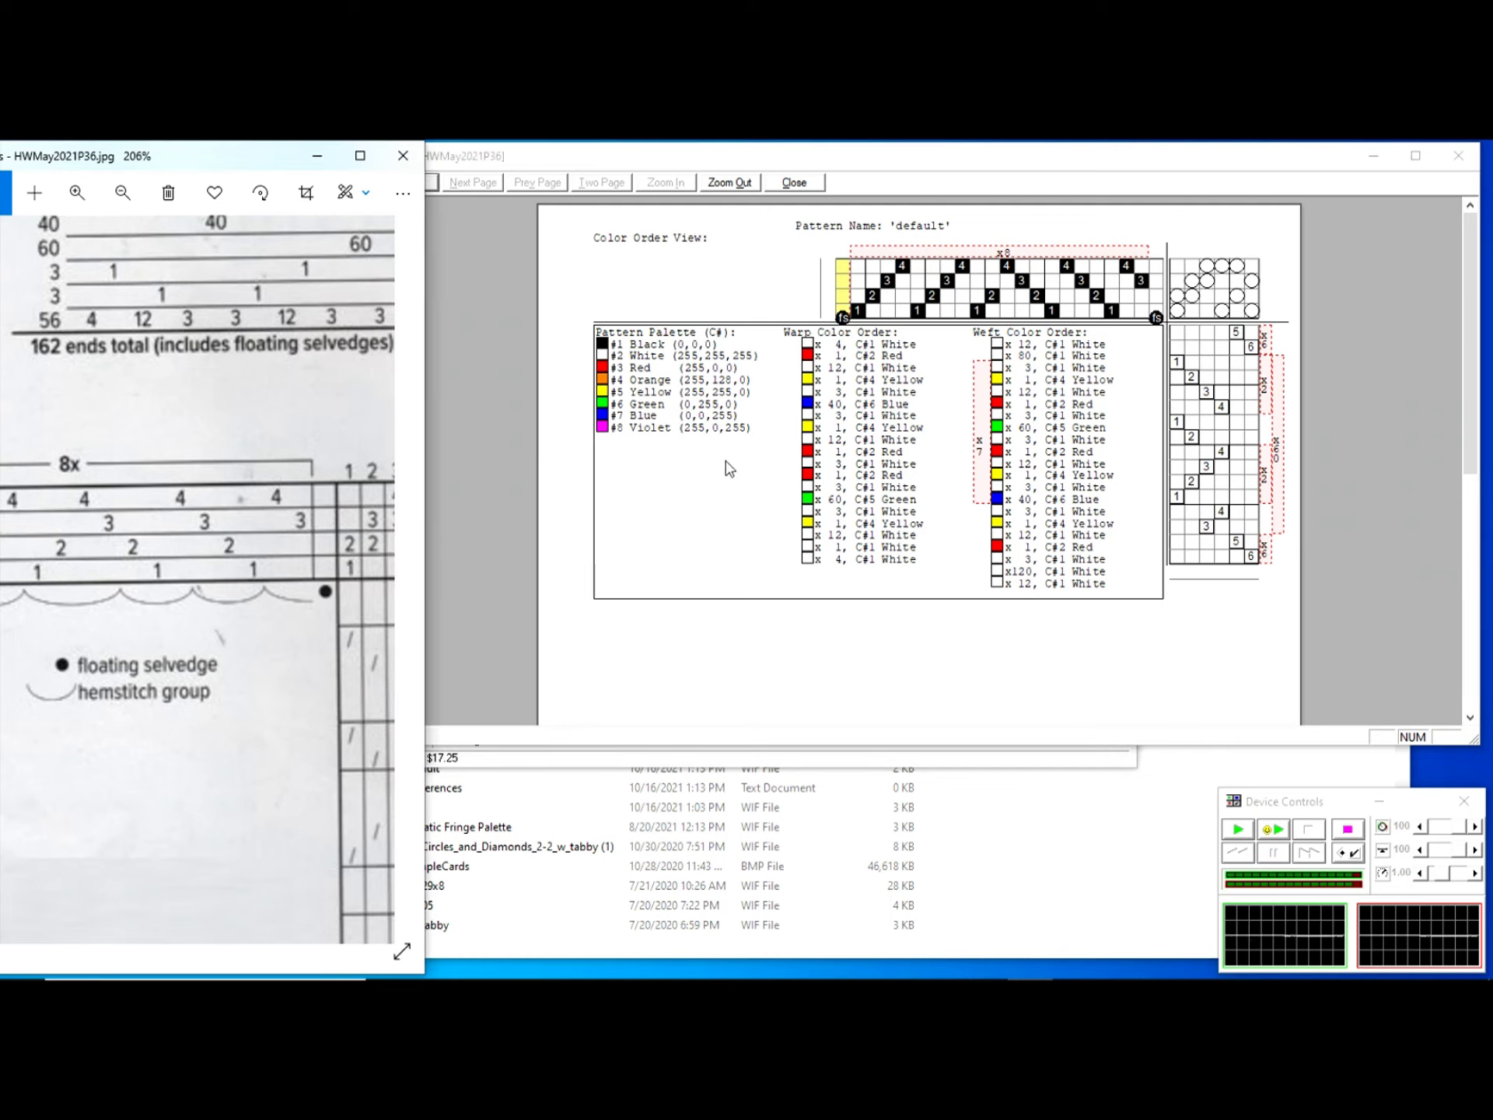
{"action": "scroll", "coordinate": [4, 506], "scroll_direction": "down", "scroll_amount": 2}
{"action": "scroll", "coordinate": [3, 505], "scroll_direction": "down", "scroll_amount": 1}
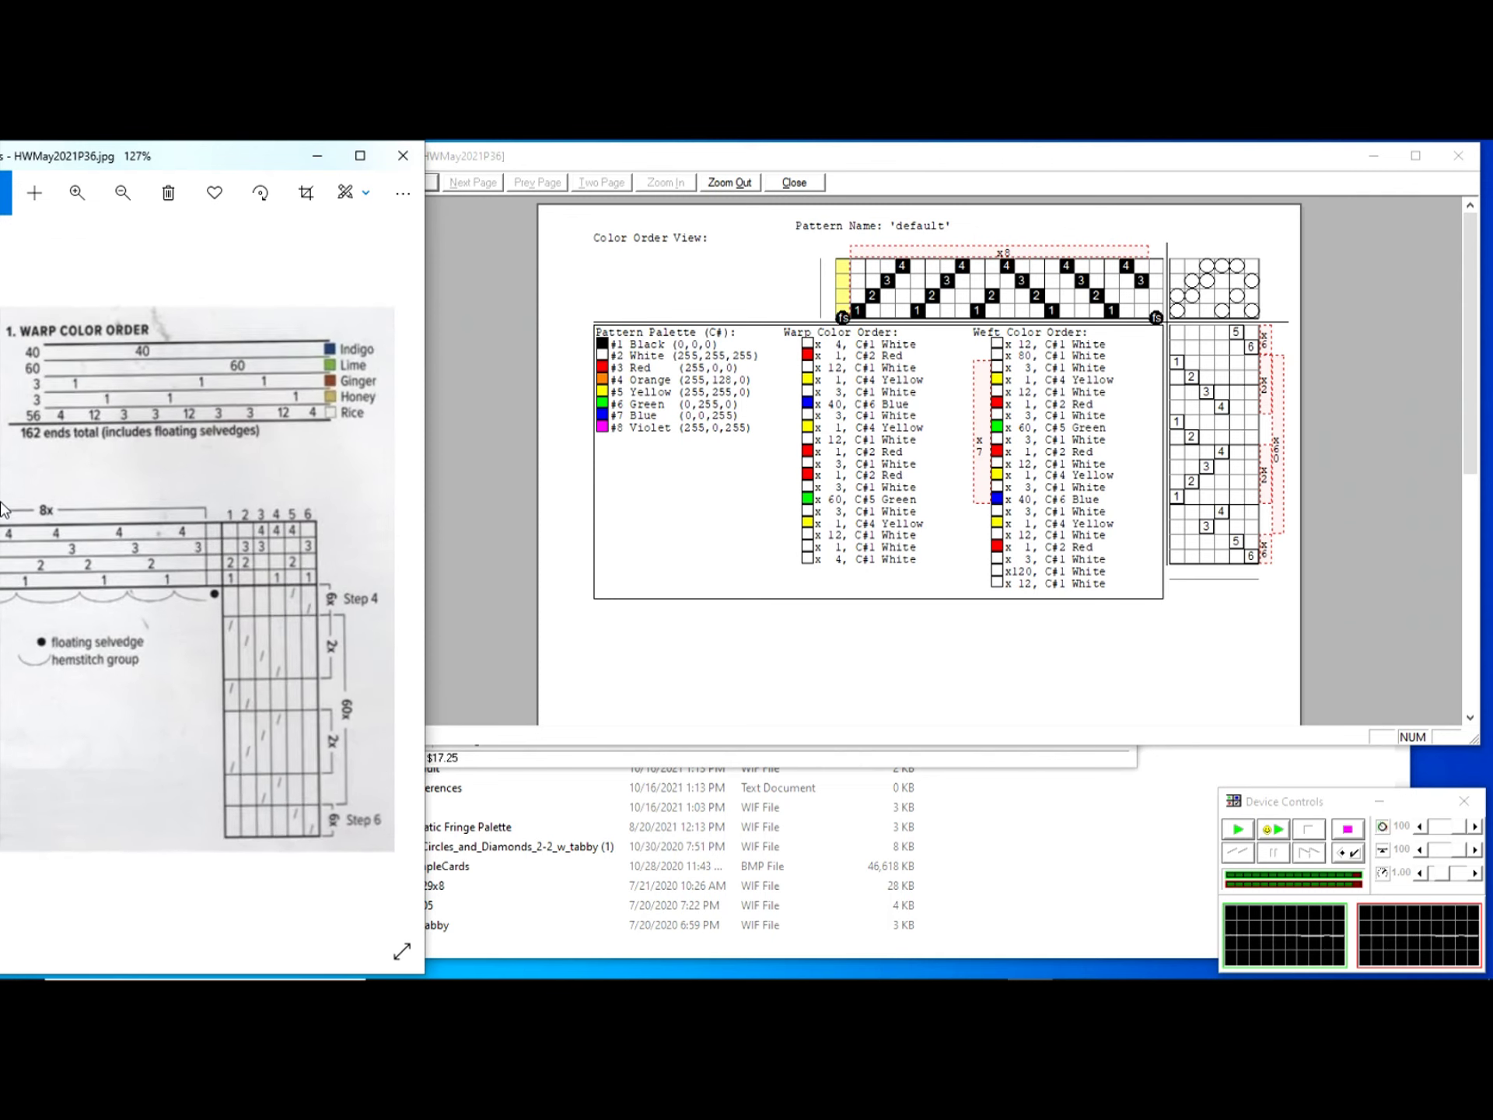
{"action": "left_click", "coordinate": [1247, 670]}
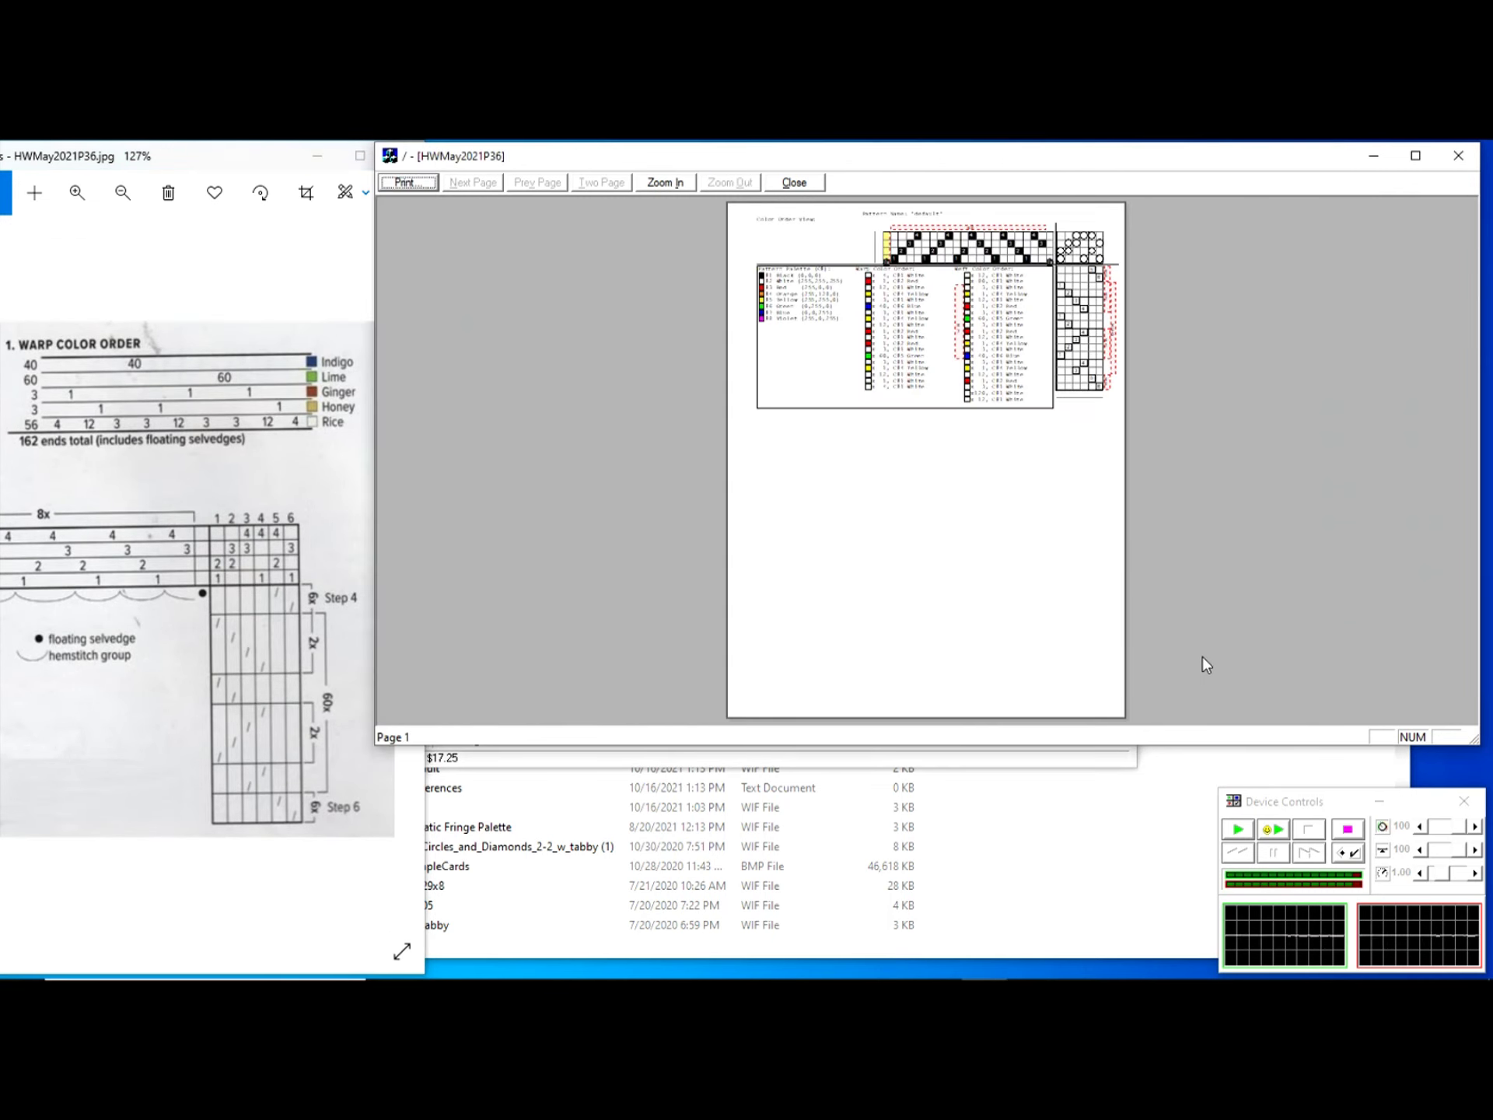
{"action": "left_click", "coordinate": [795, 182]}
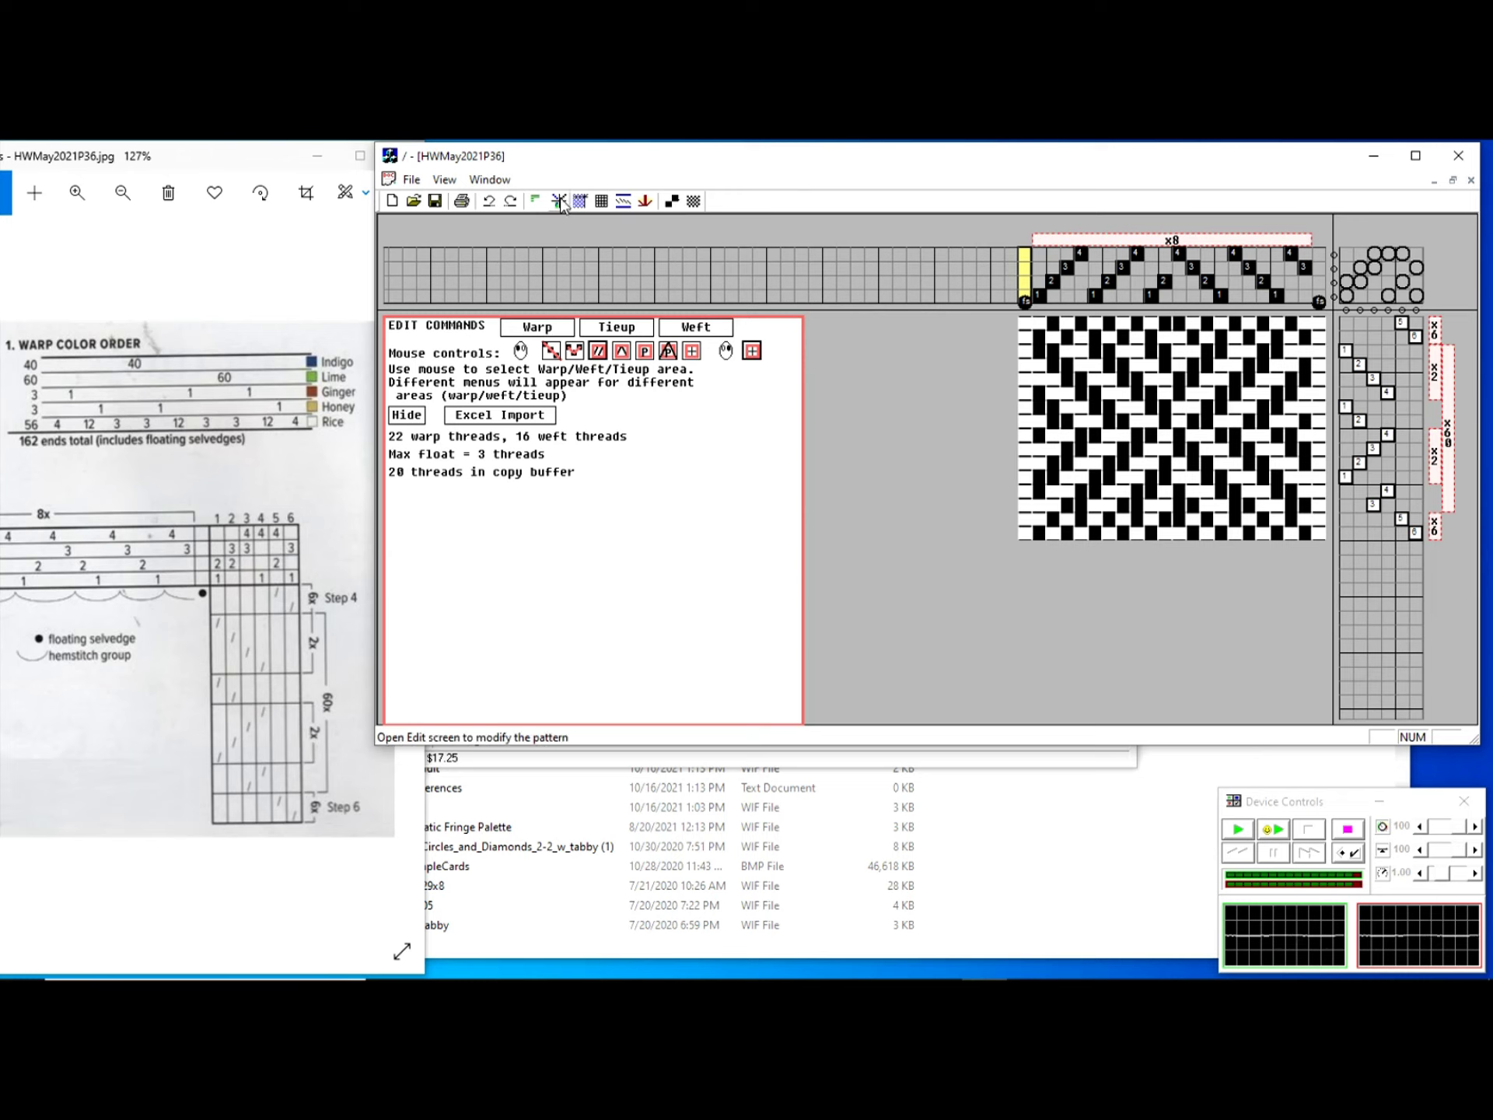
- Set weft pasting to symmetric, then close the HWMay2021P36 draft, answering the save prompt
{"action": "left_click", "coordinate": [673, 332]}
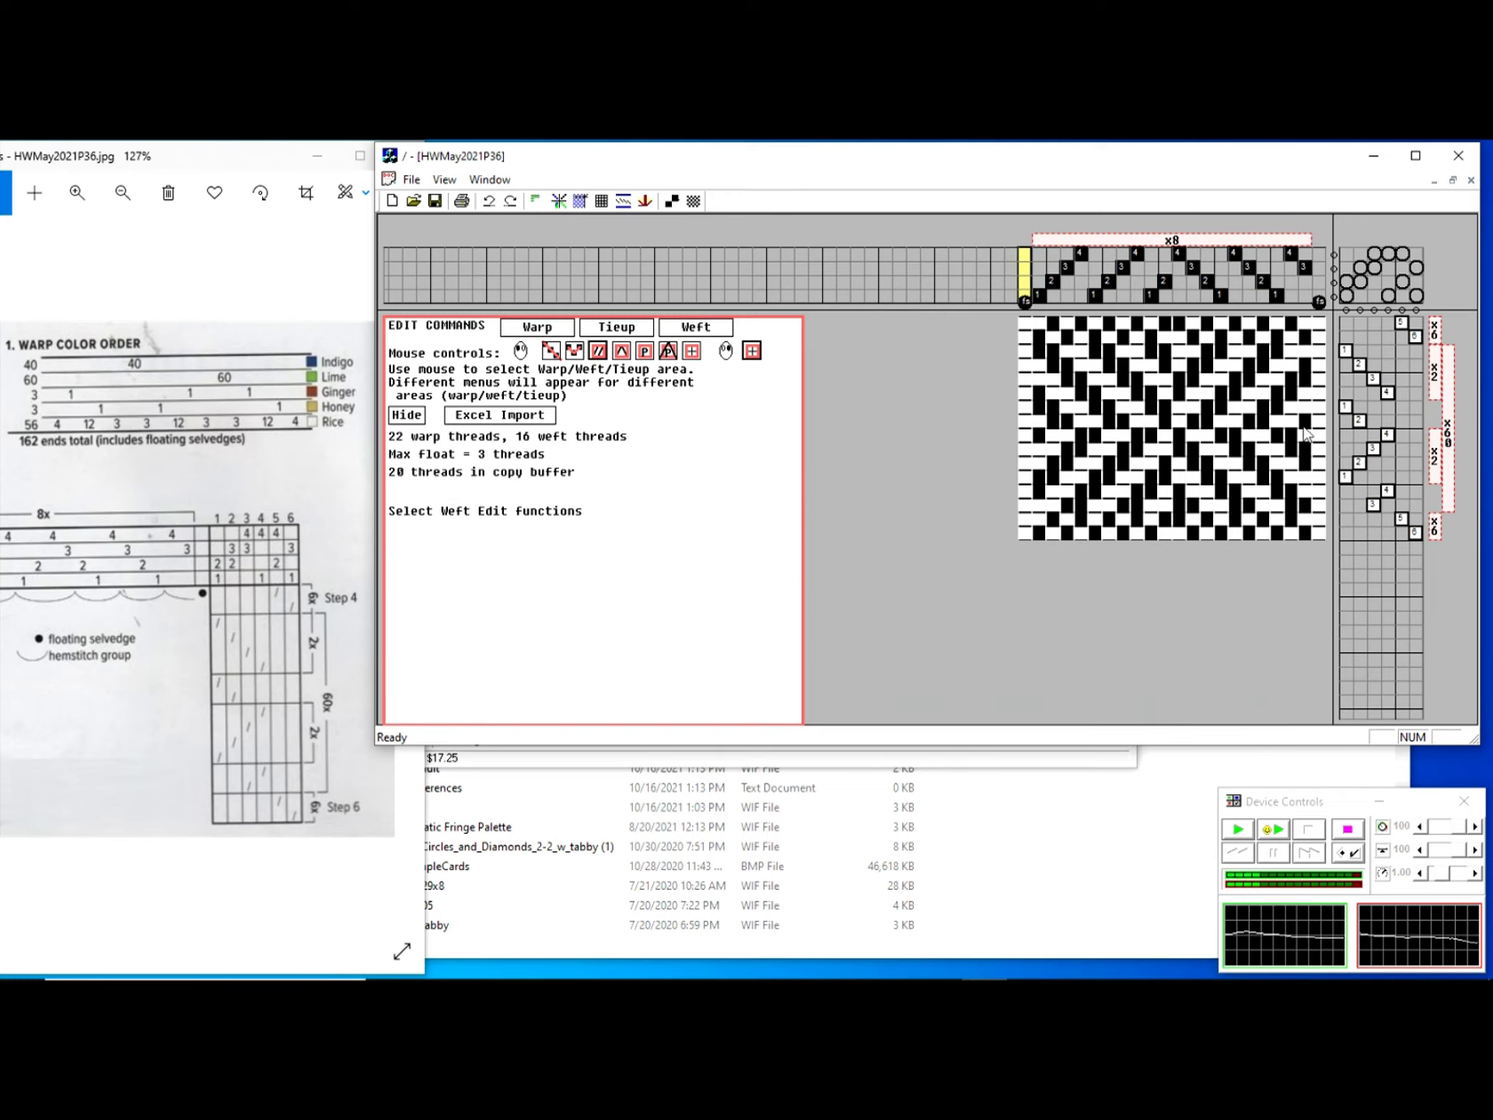
{"action": "left_click", "coordinate": [662, 351]}
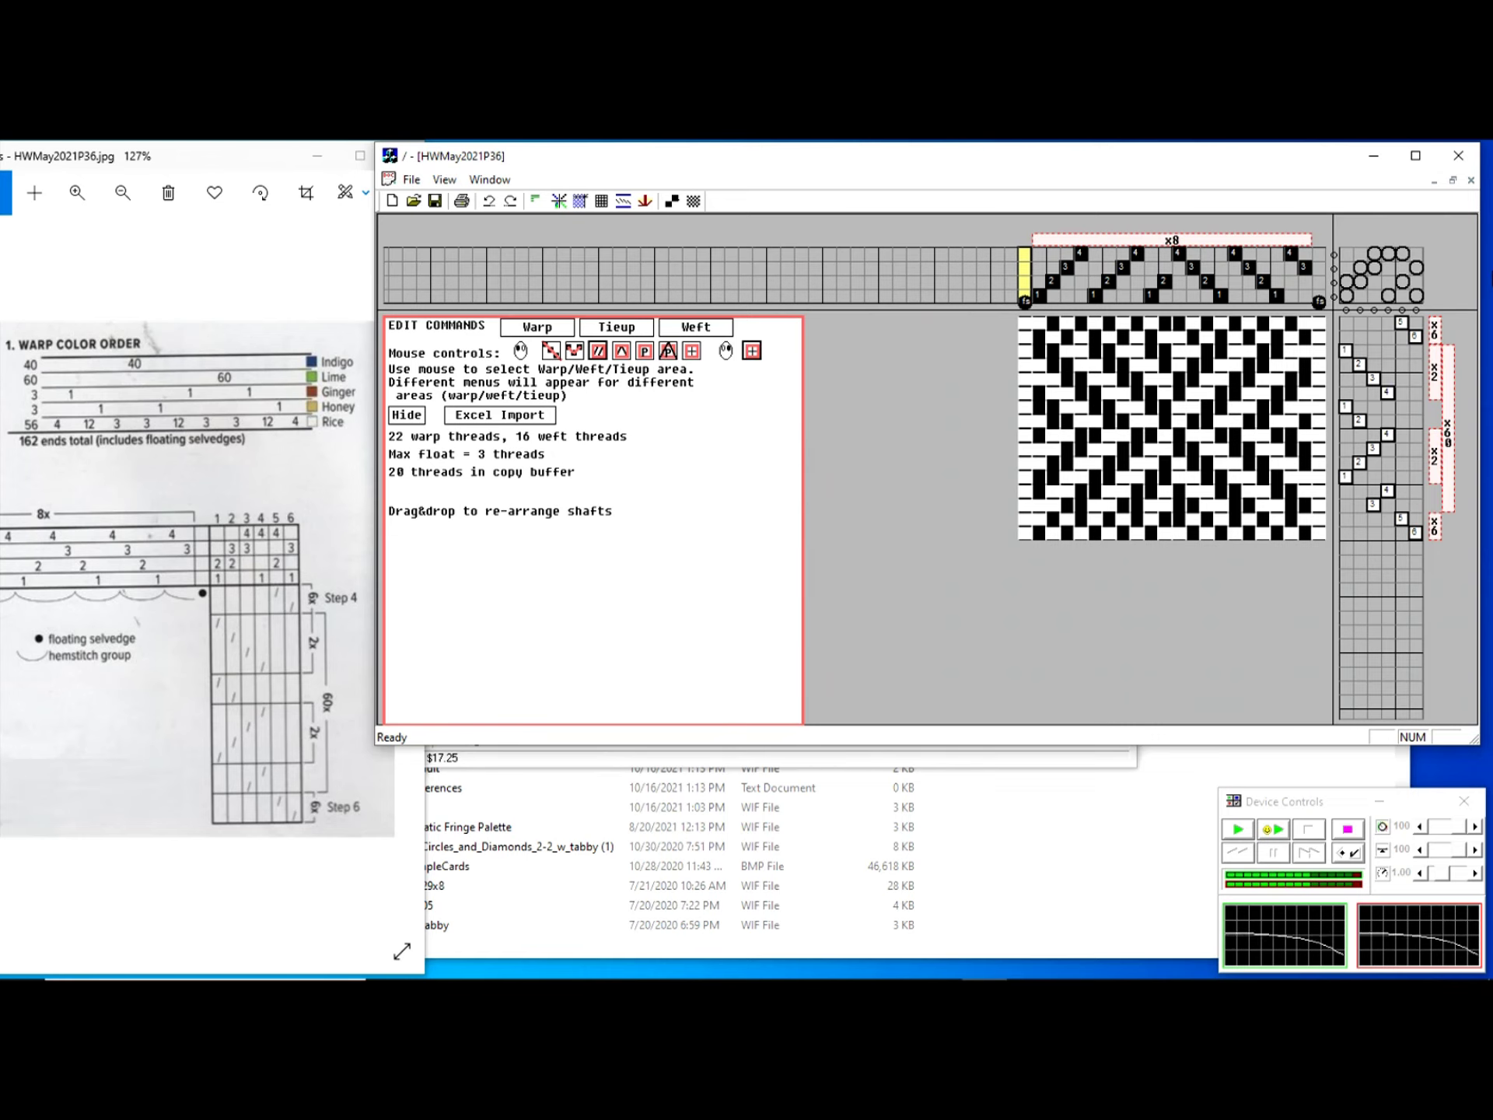
{"action": "left_click", "coordinate": [1470, 182]}
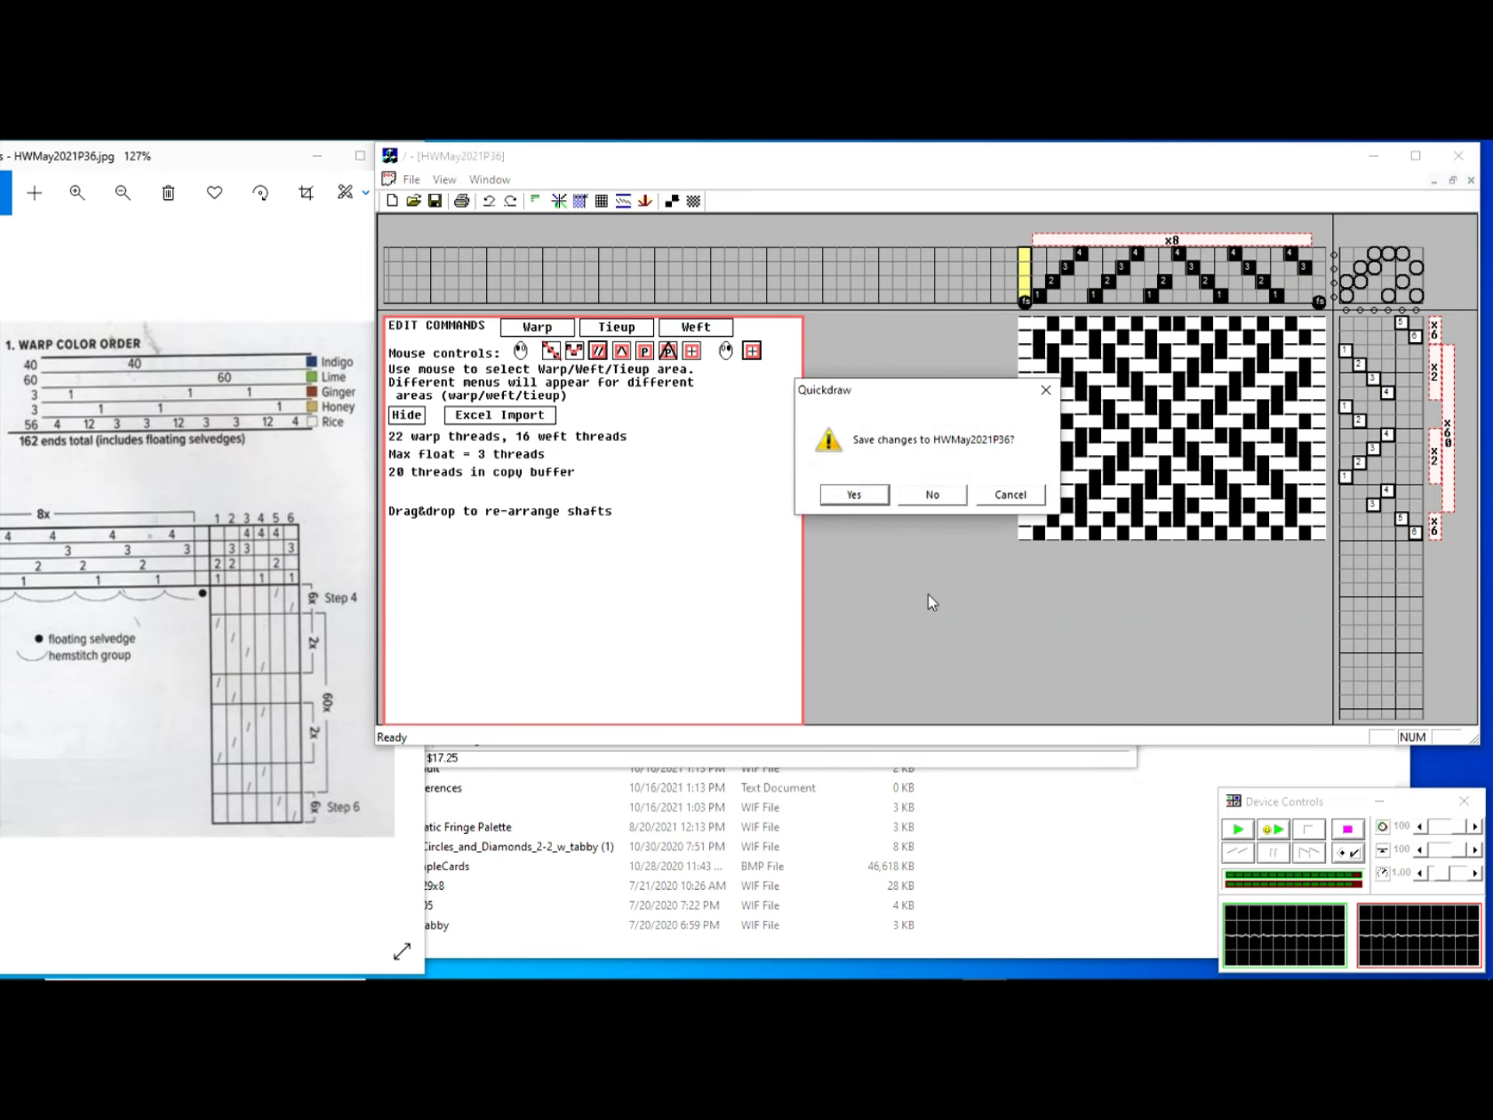
{"action": "left_click", "coordinate": [932, 494]}
- Reopen HWMay2021P36 from recent files, switch to warp editing, maximize, and show the Color Order controls
{"action": "left_click", "coordinate": [411, 179]}
{"action": "left_click", "coordinate": [456, 278]}
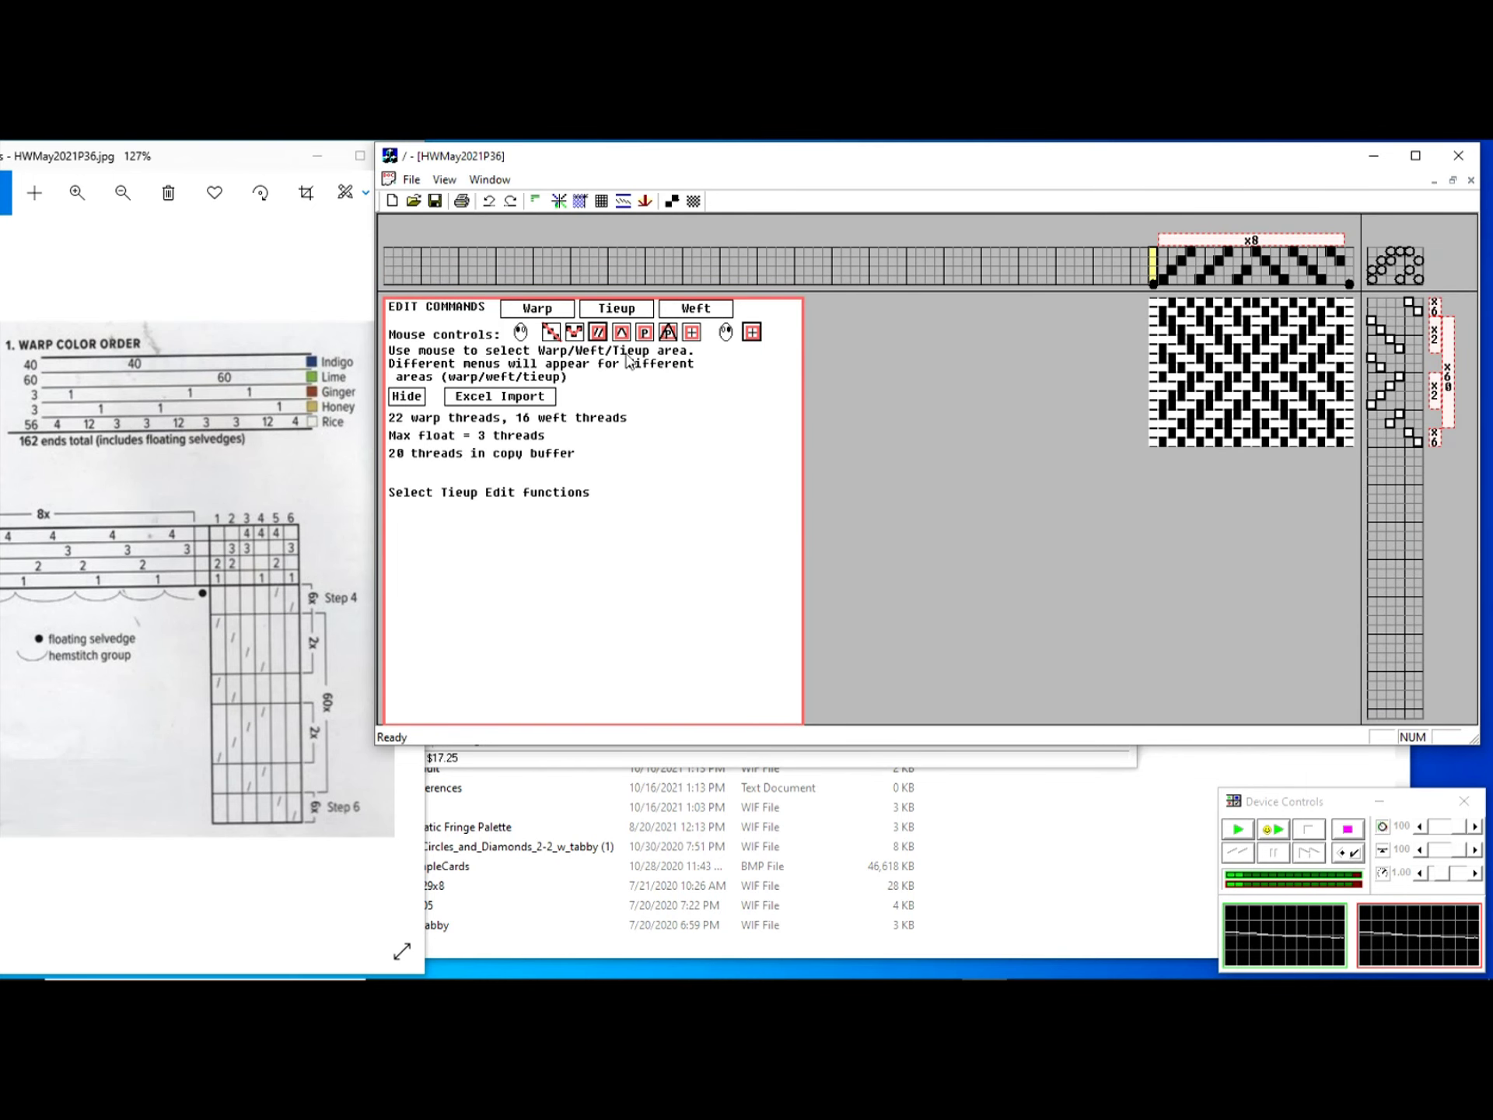
{"action": "left_click", "coordinate": [537, 308]}
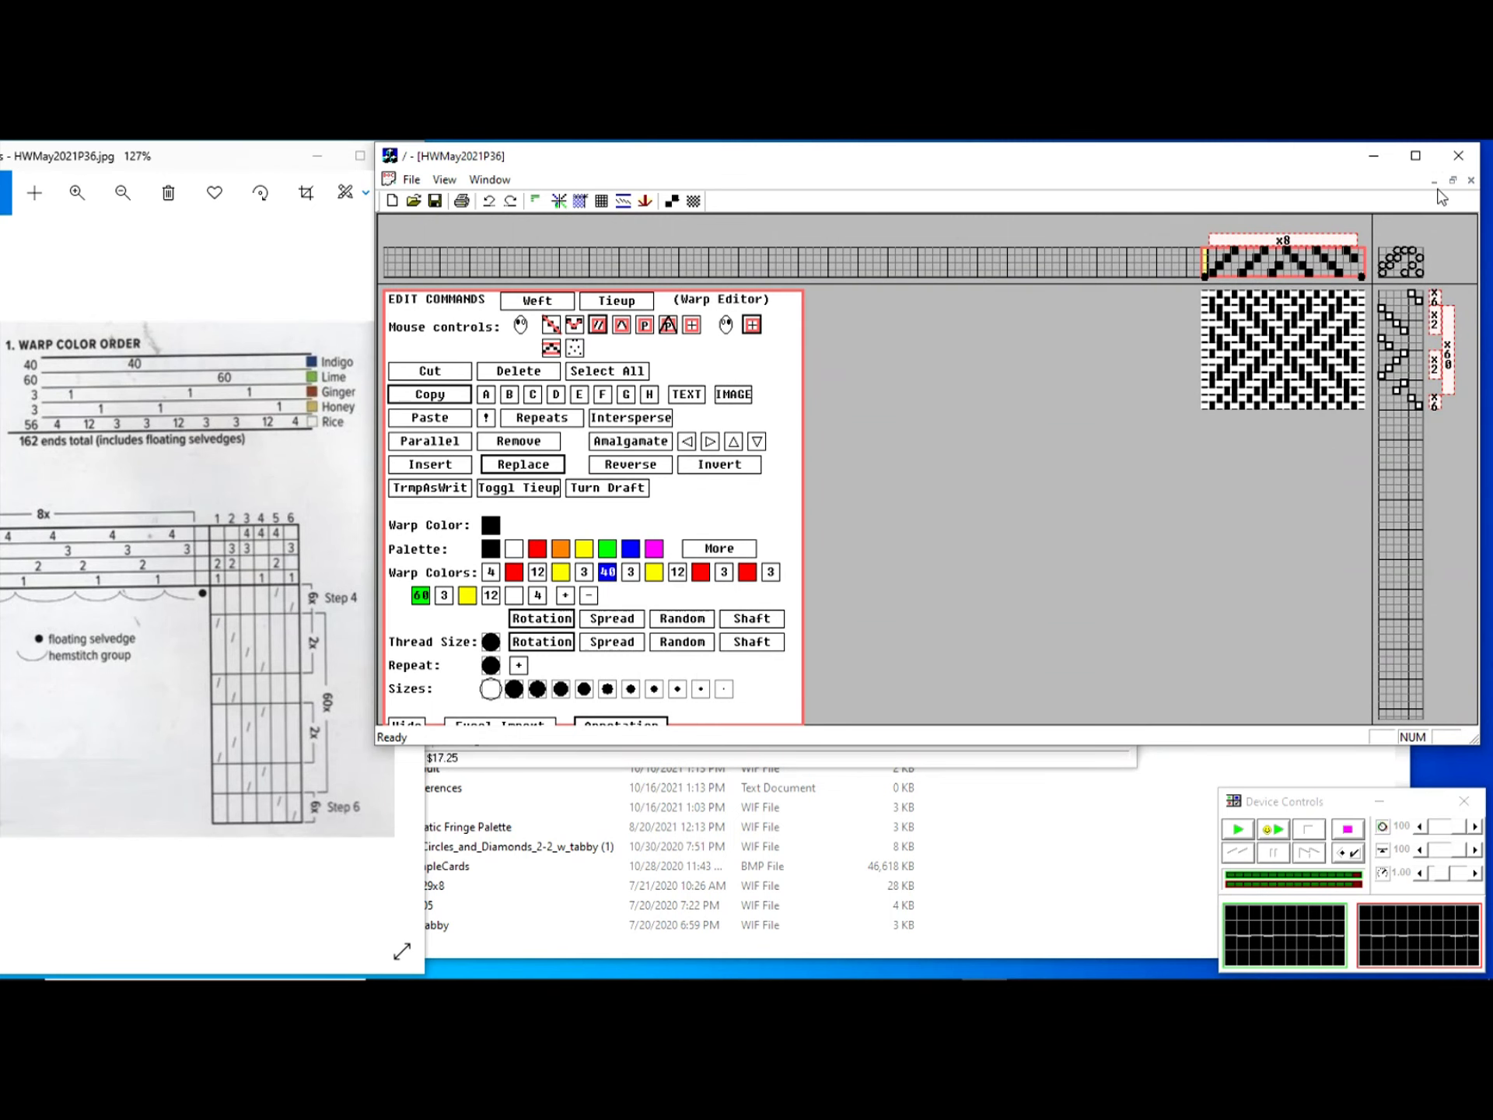
{"action": "left_click", "coordinate": [1415, 155]}
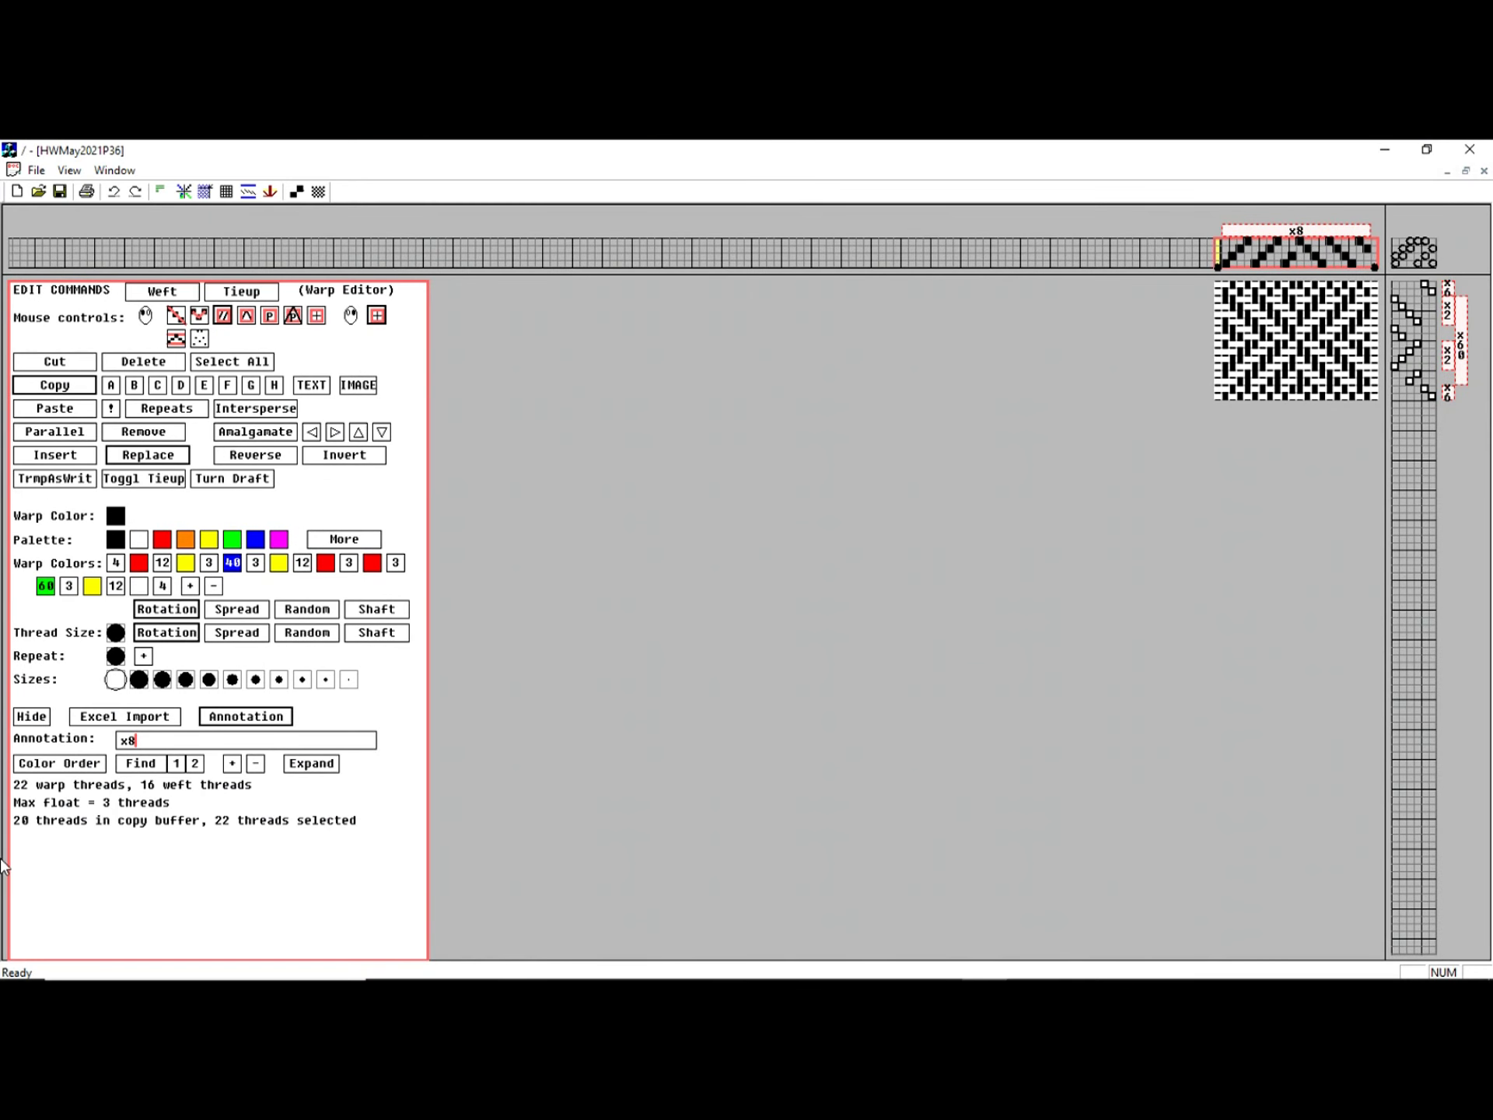
{"action": "left_click", "coordinate": [75, 768]}
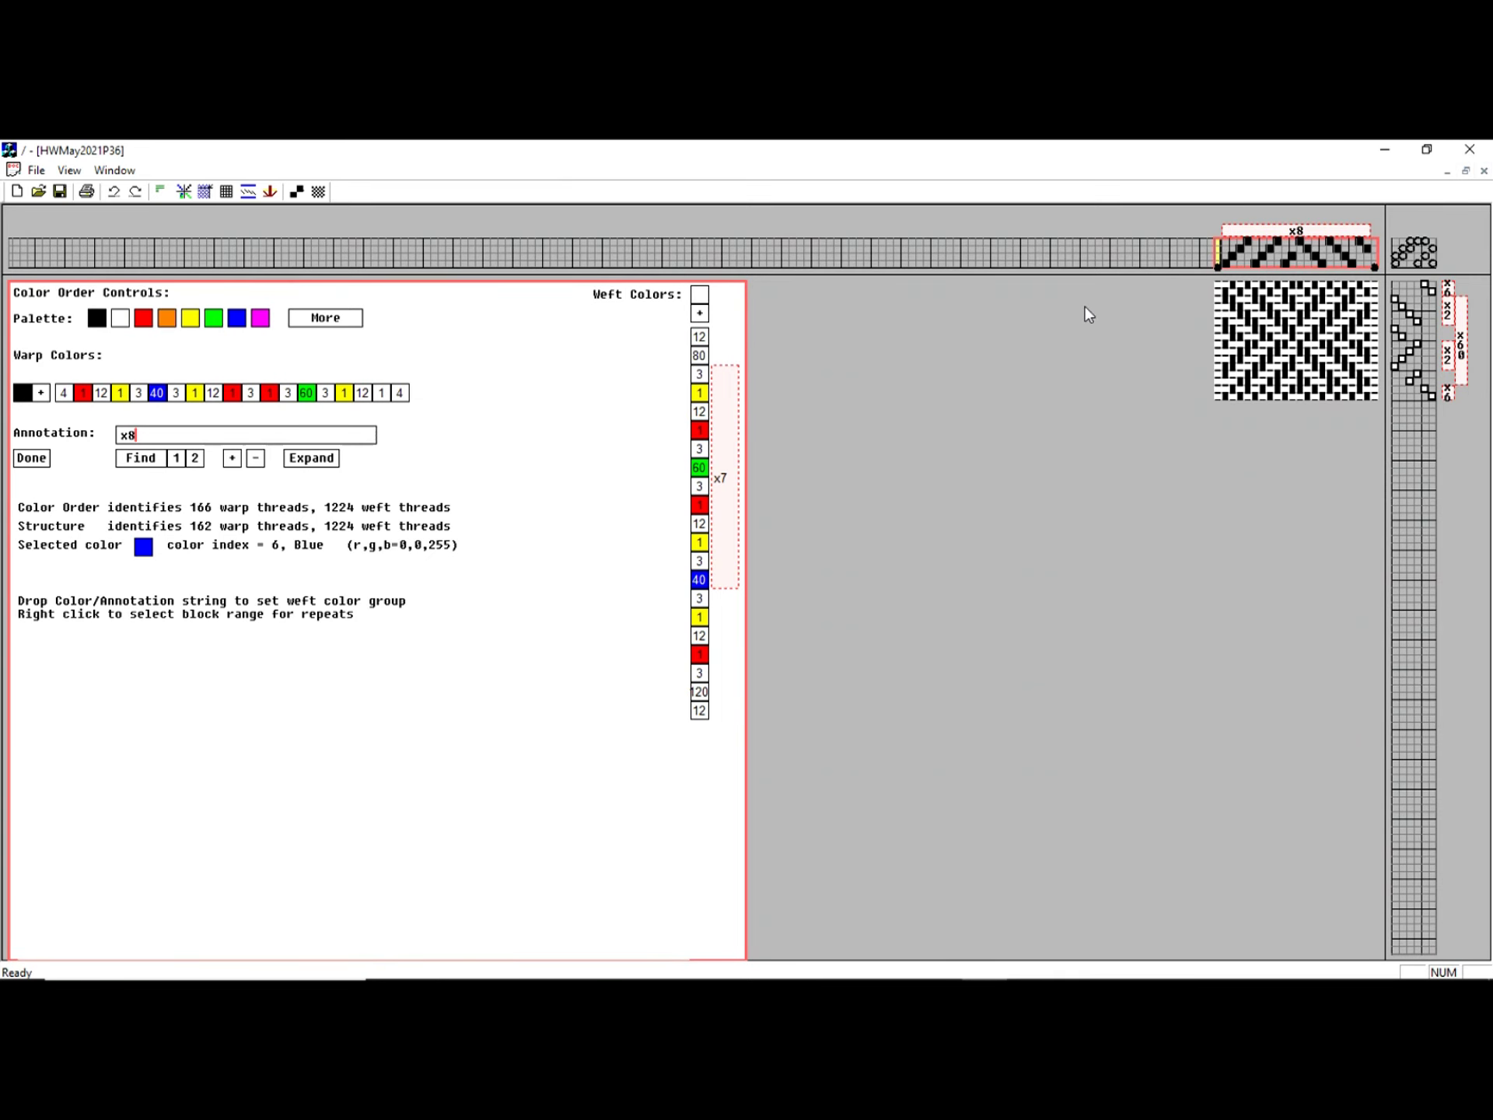
{"action": "scroll", "coordinate": [1176, 411], "scroll_direction": "up", "scroll_amount": 2}
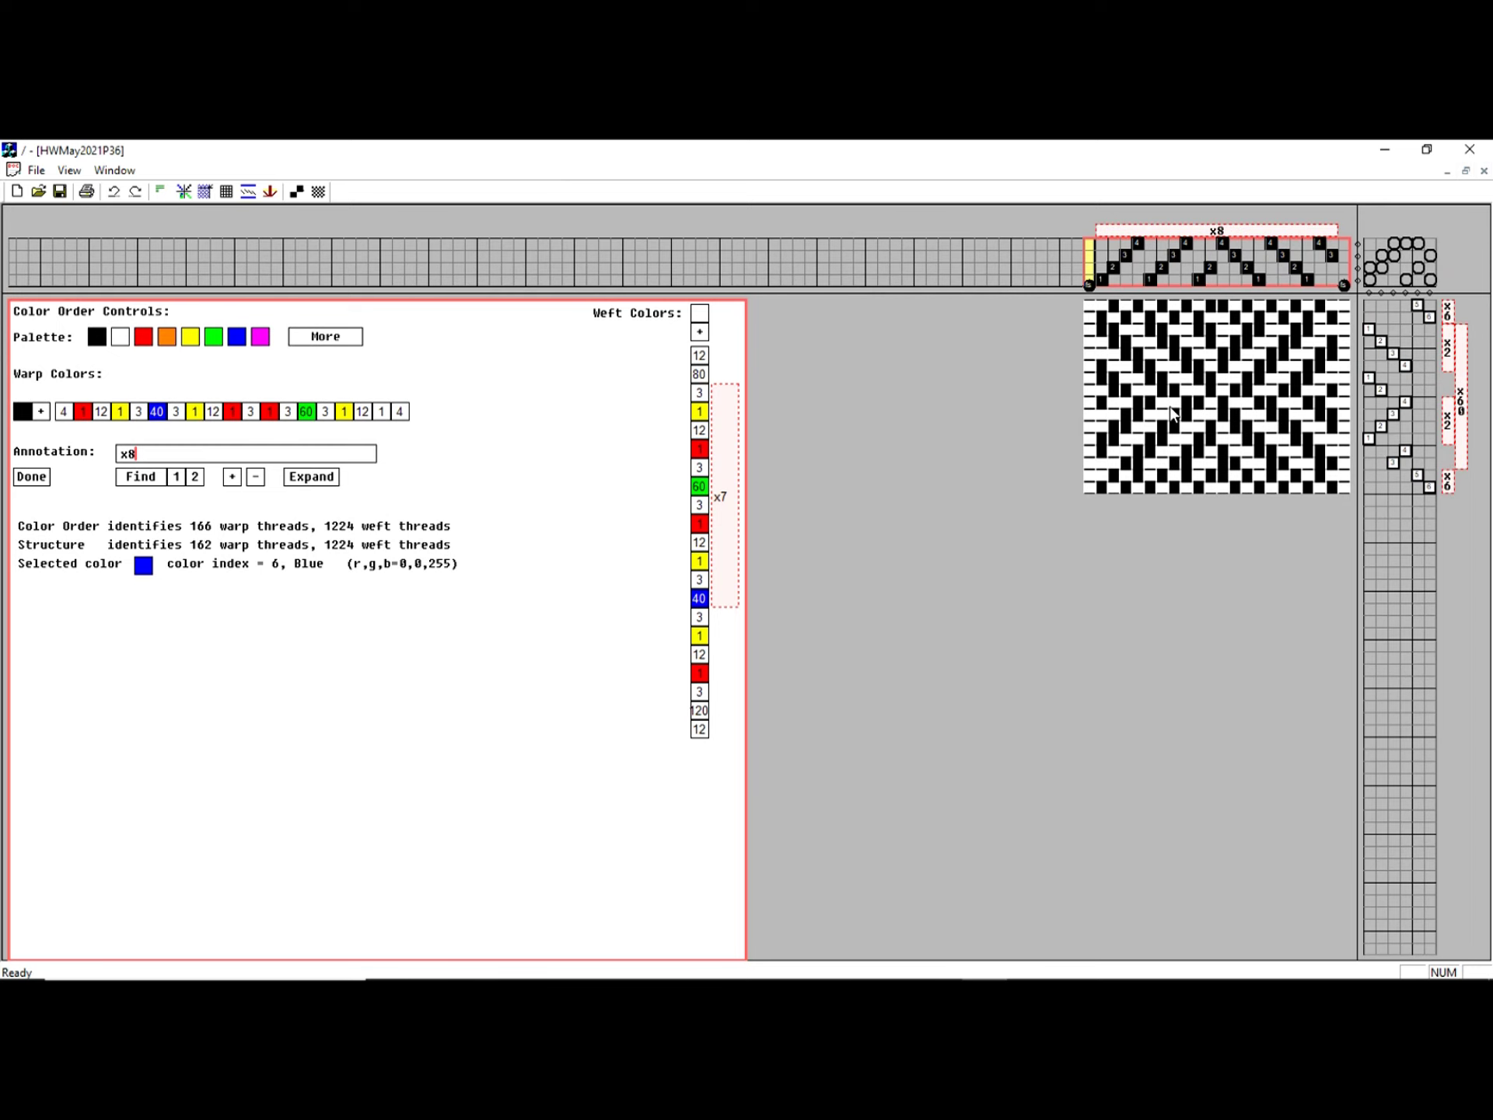